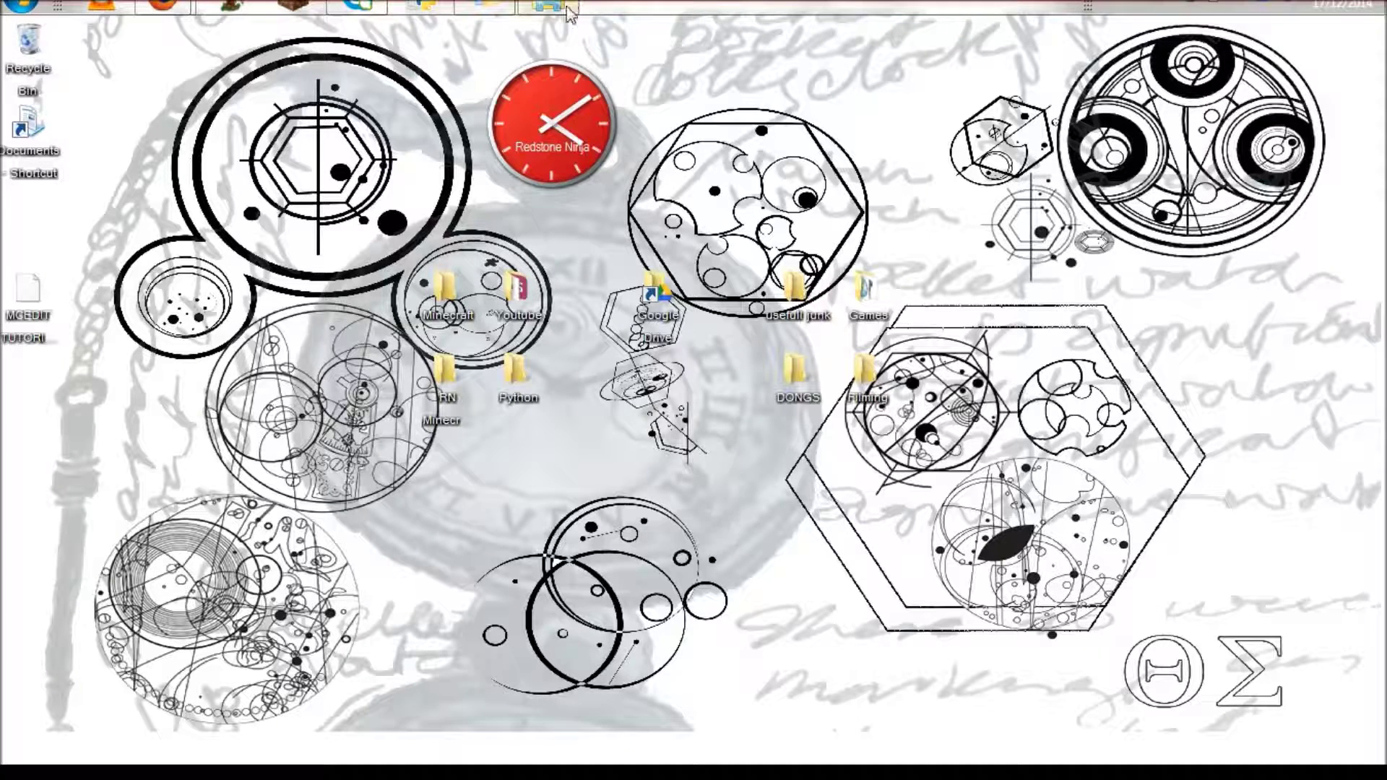
Launch mcedit.exe from the MCEdit-0.1.7.1.win-amd64 archive in the Minecraft folder and dismiss the startup warning.
mouse_move(498, 7)
mouse_move(559, 7)
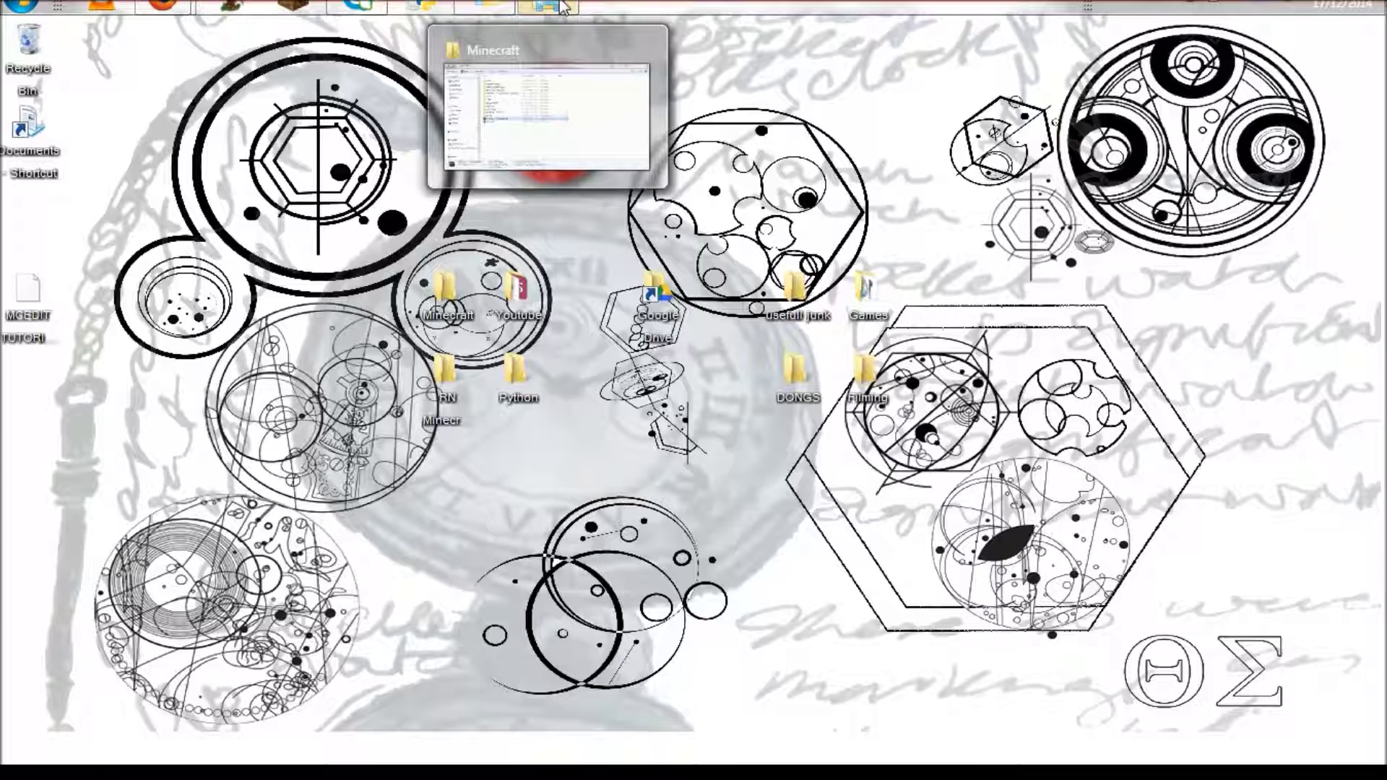
click(564, 7)
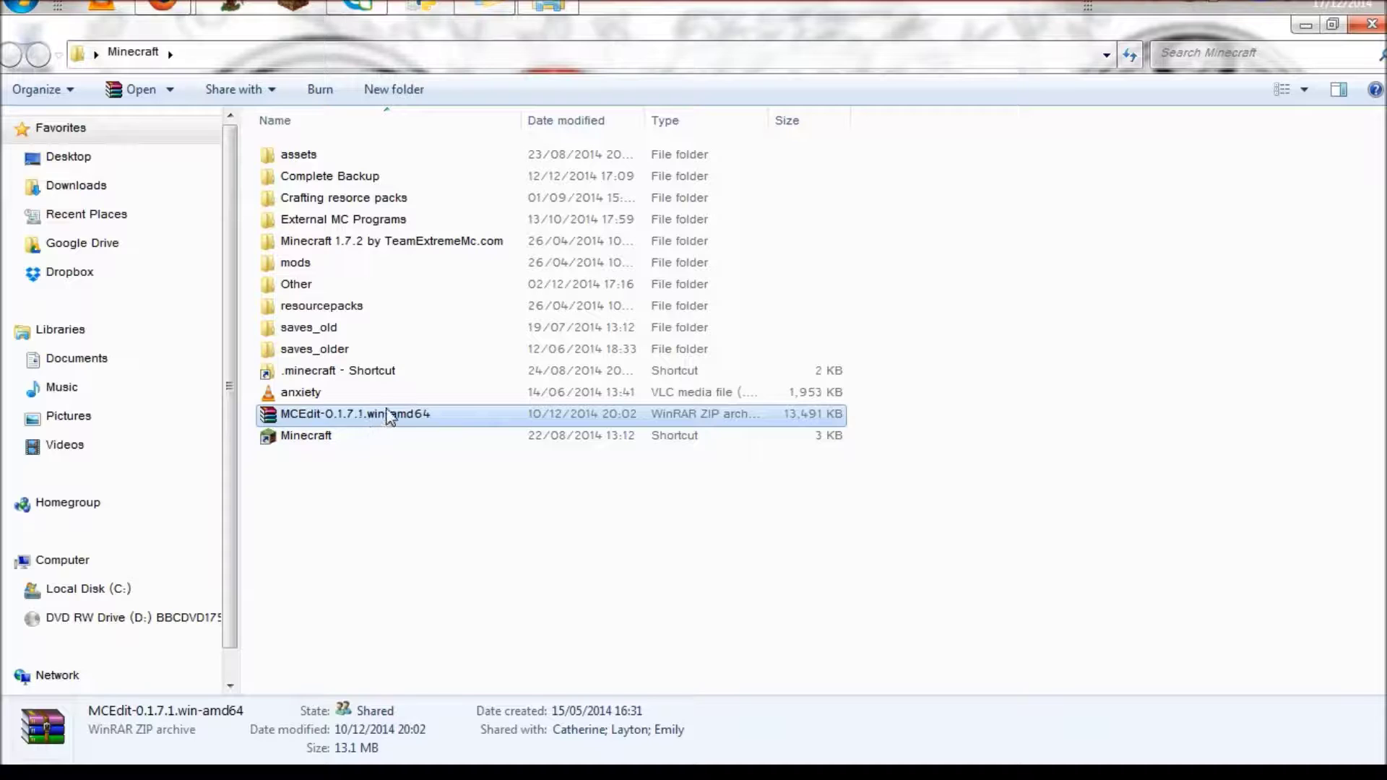
double_click(293, 414)
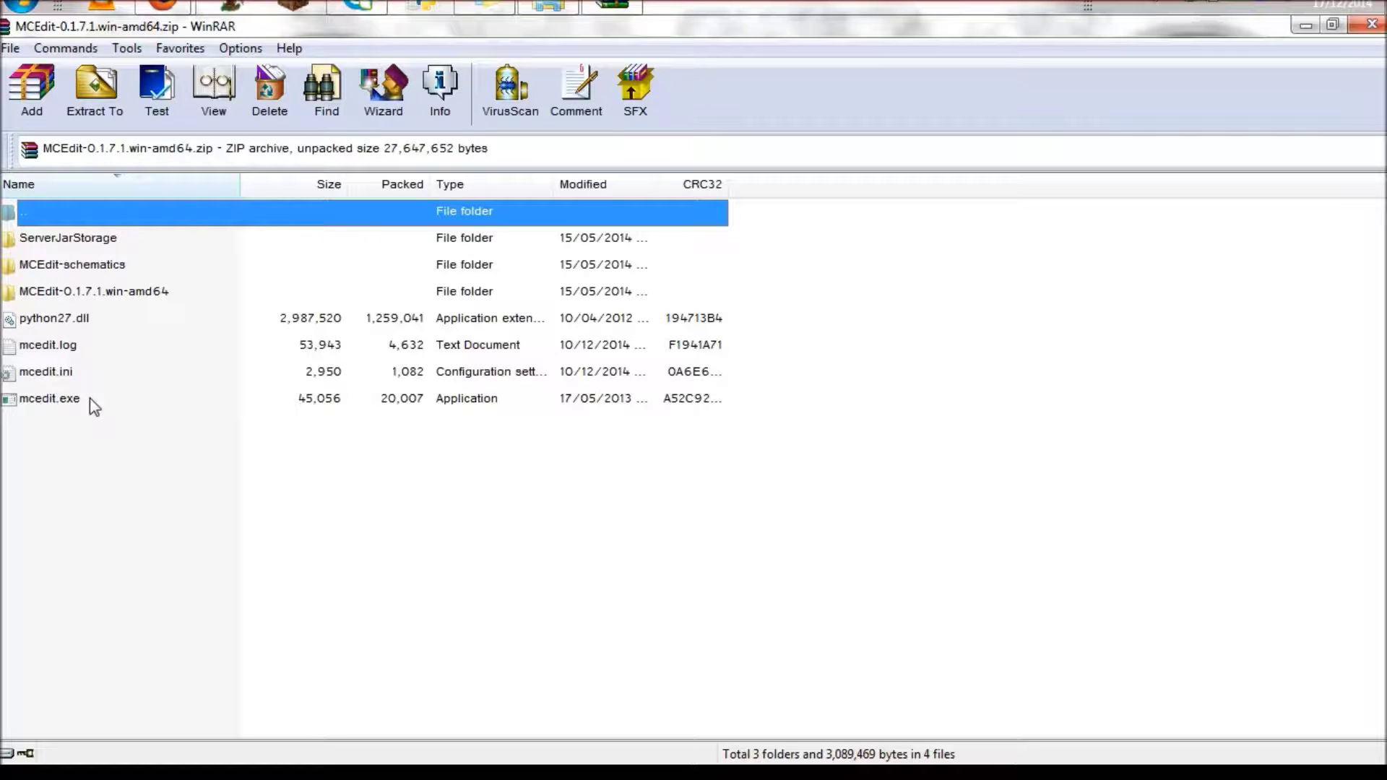
double_click(57, 403)
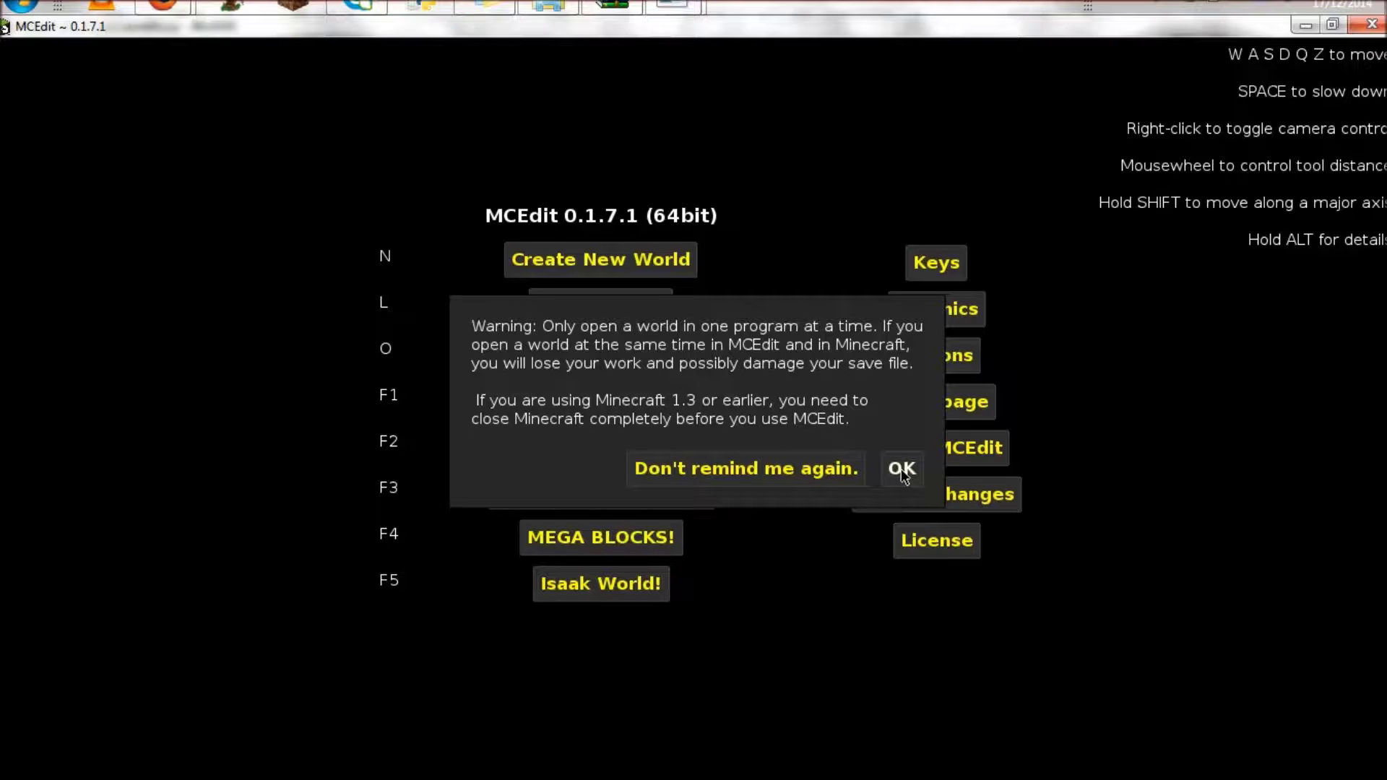
click(900, 470)
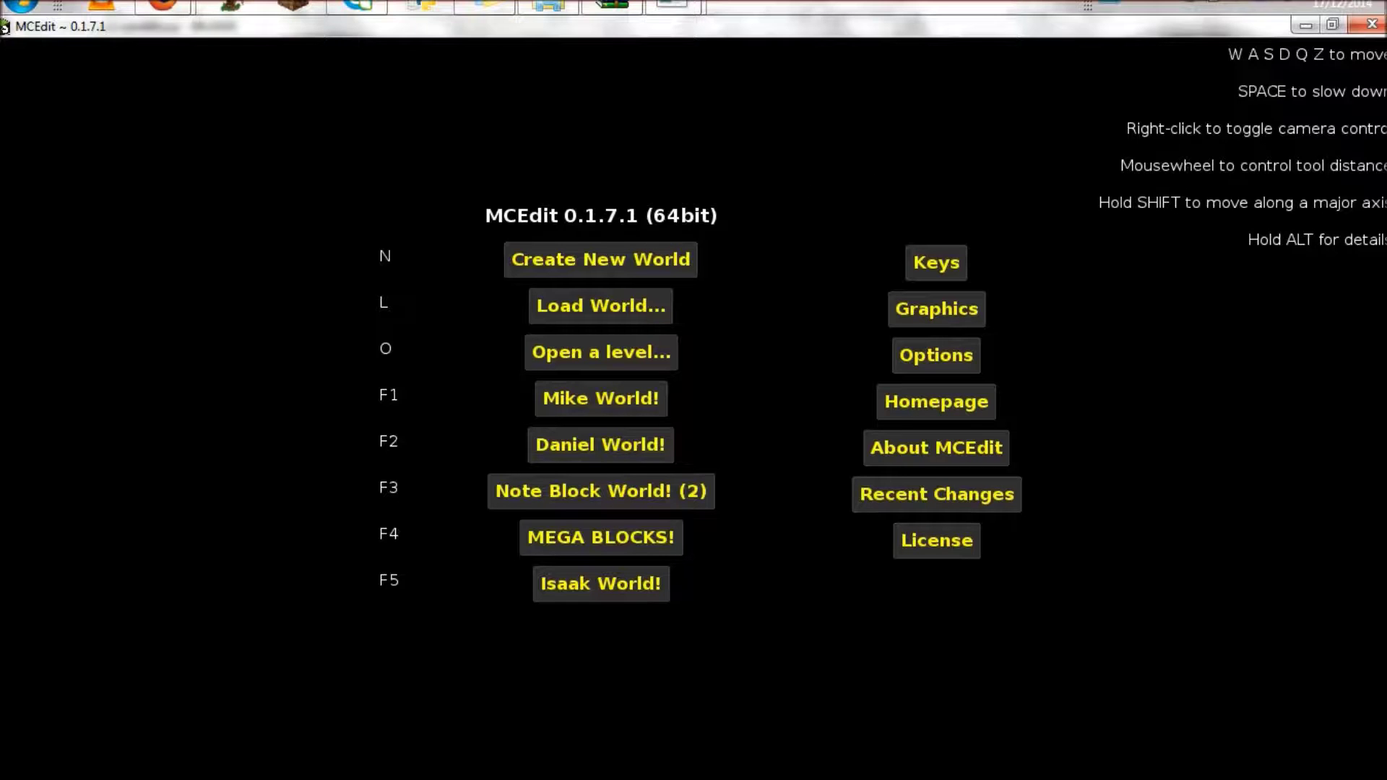
Disable f.lux screen tinting for one hour and close its settings window.
click(1285, 2)
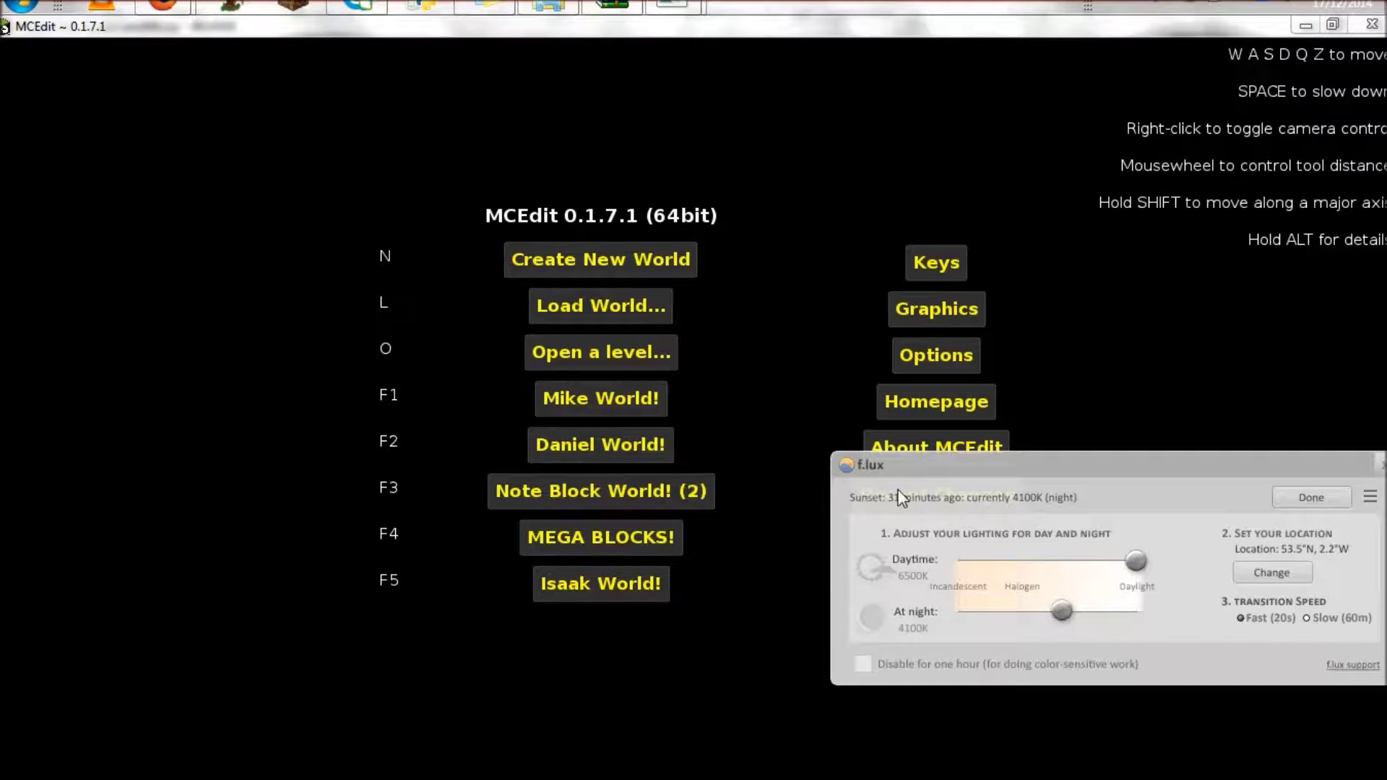
click(865, 664)
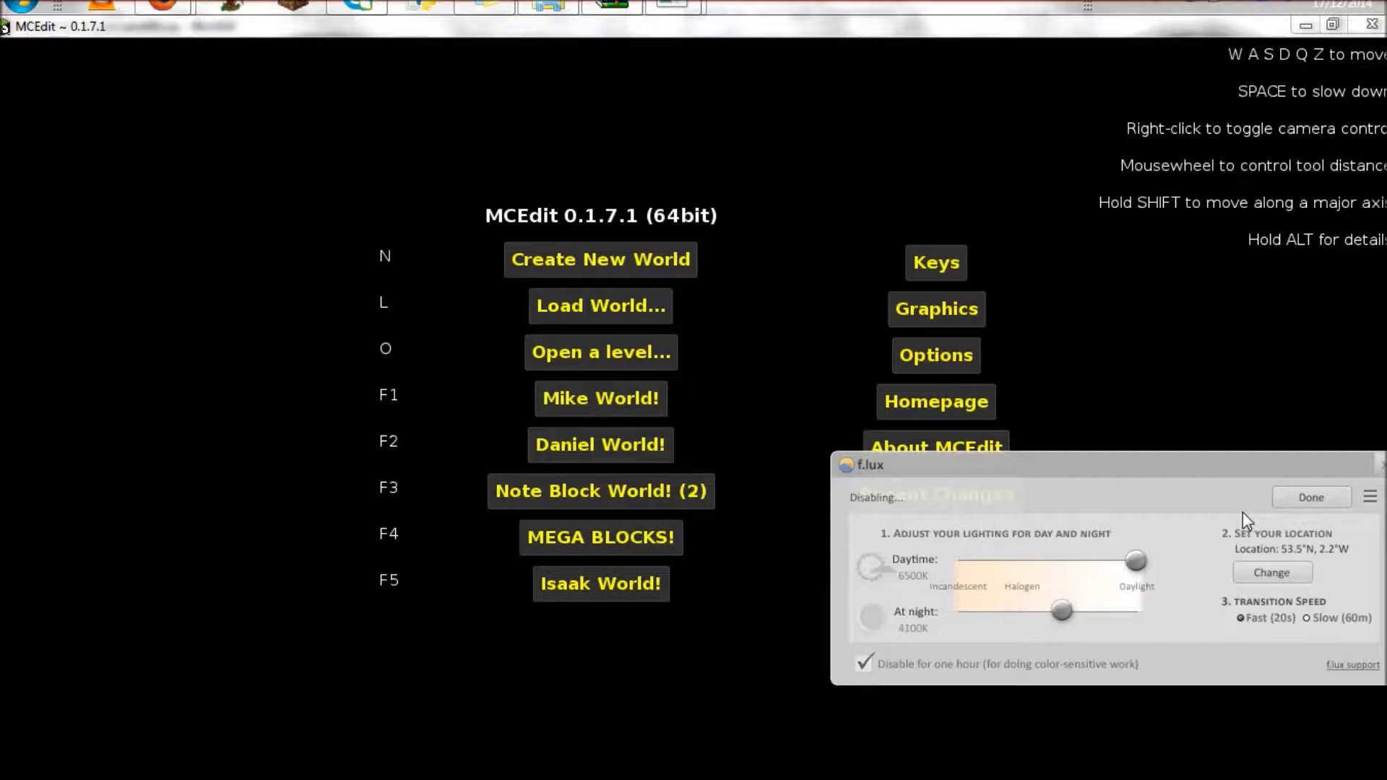
click(1381, 466)
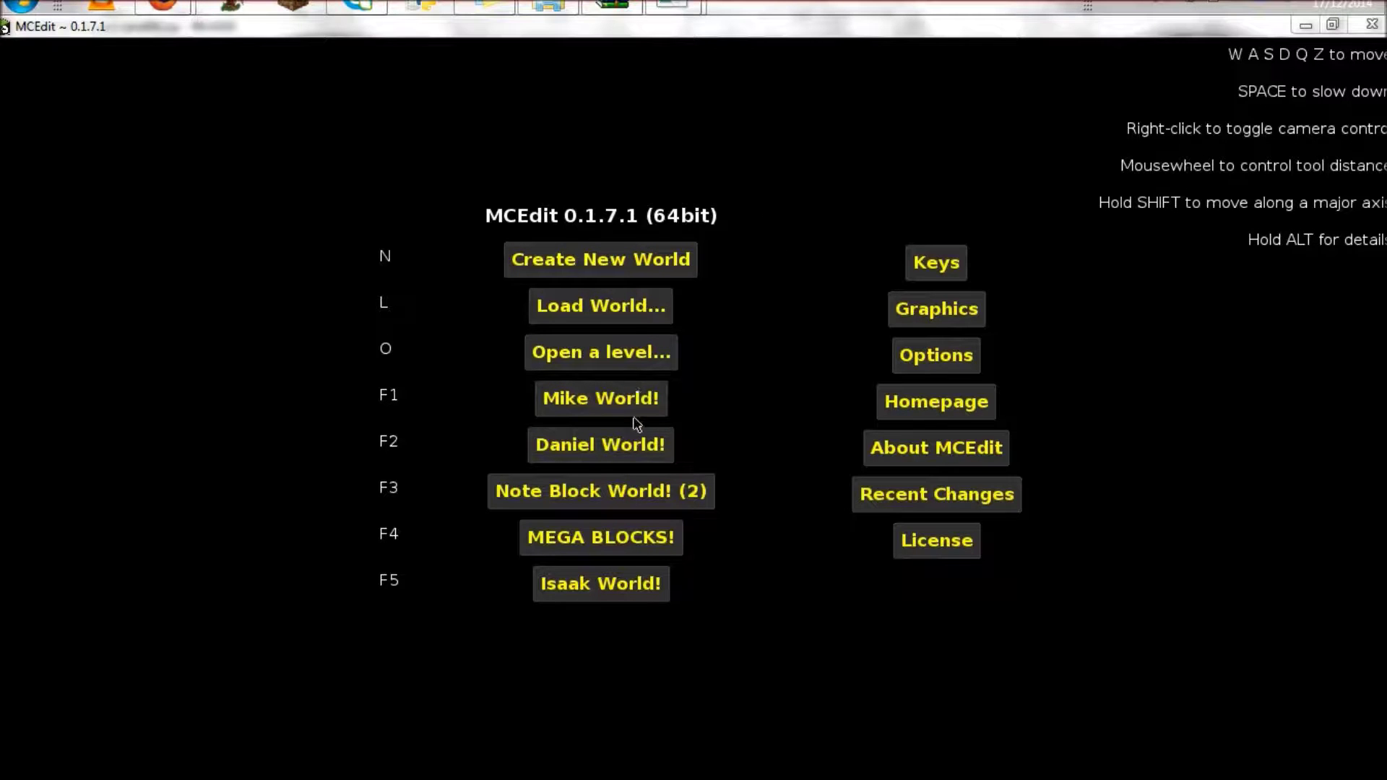
Open the level.dat file from the MCEDIT TUTORIAL save folder in MCEdit.
click(626, 357)
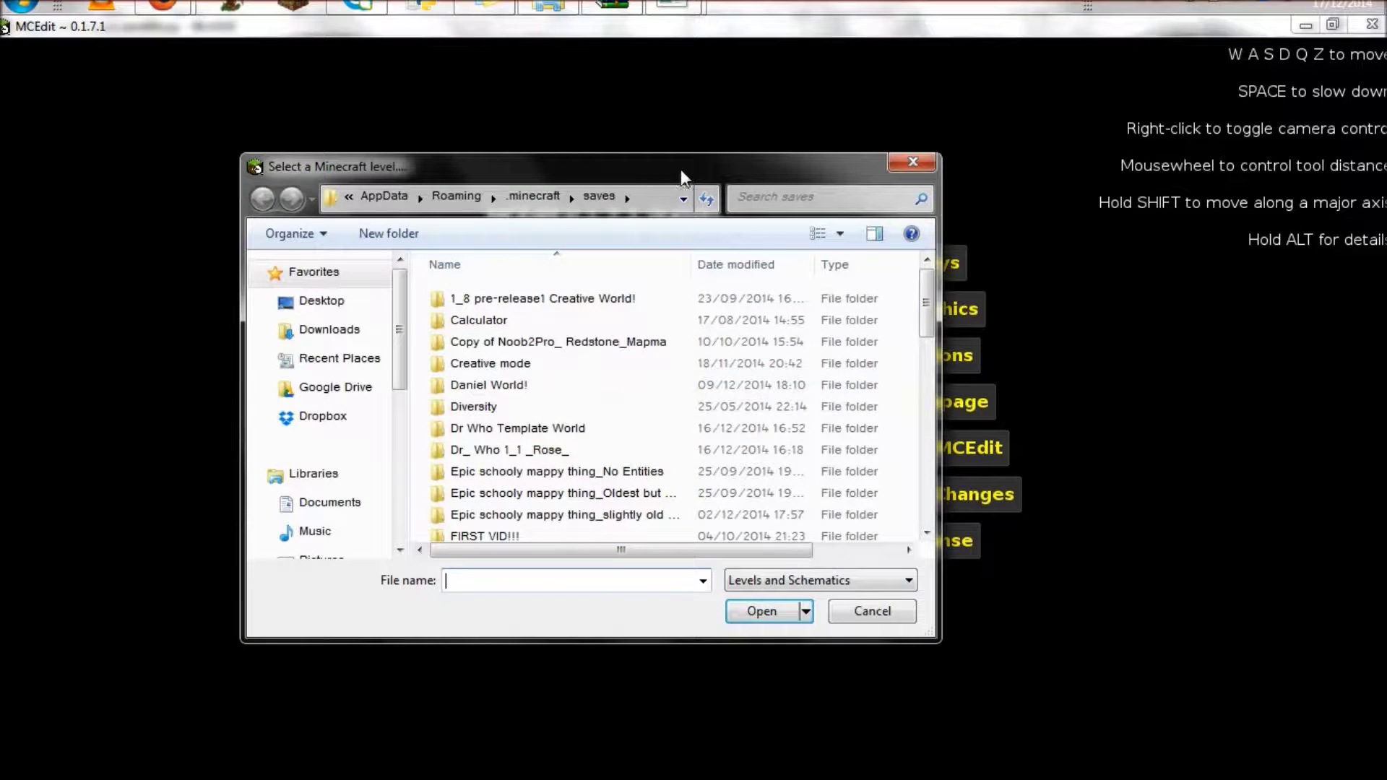
drag(680, 171, 680, 185)
drag(926, 310, 927, 416)
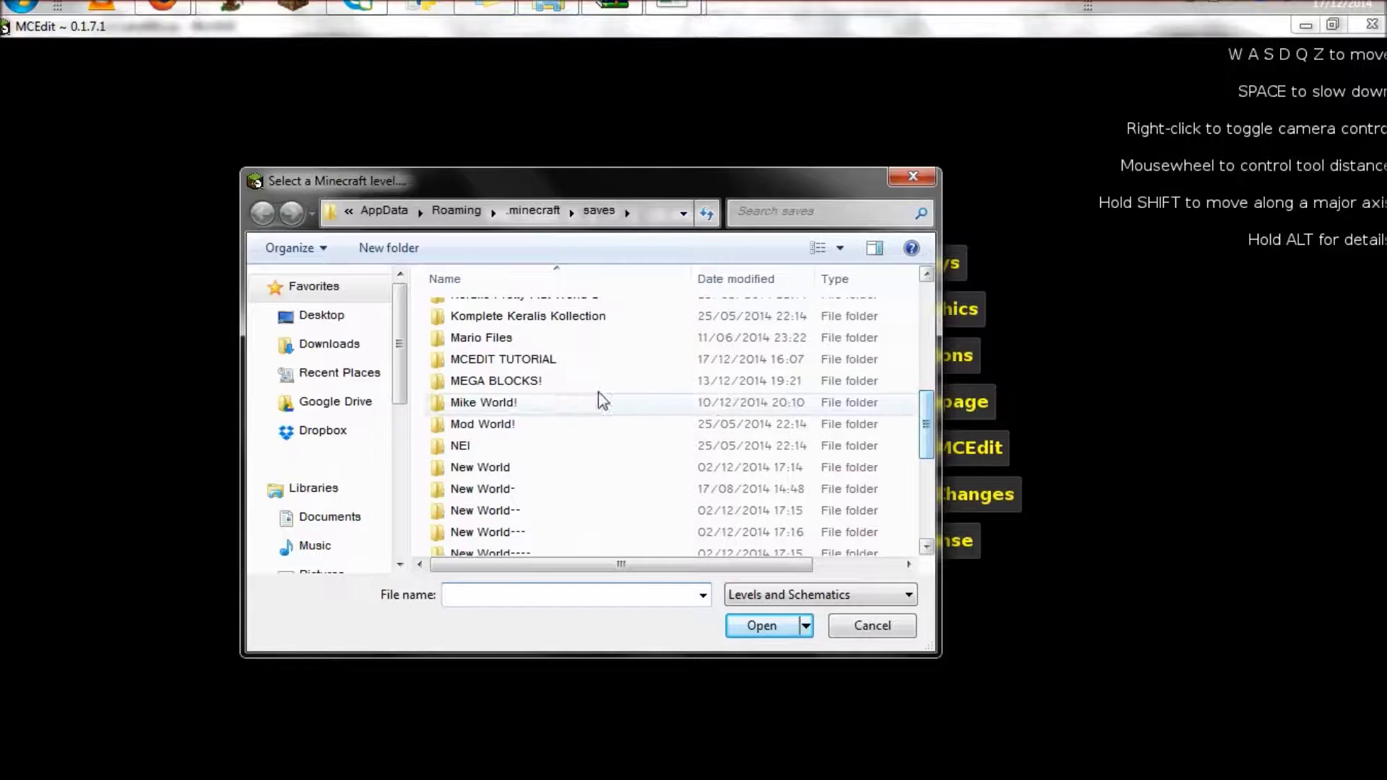
double_click(523, 365)
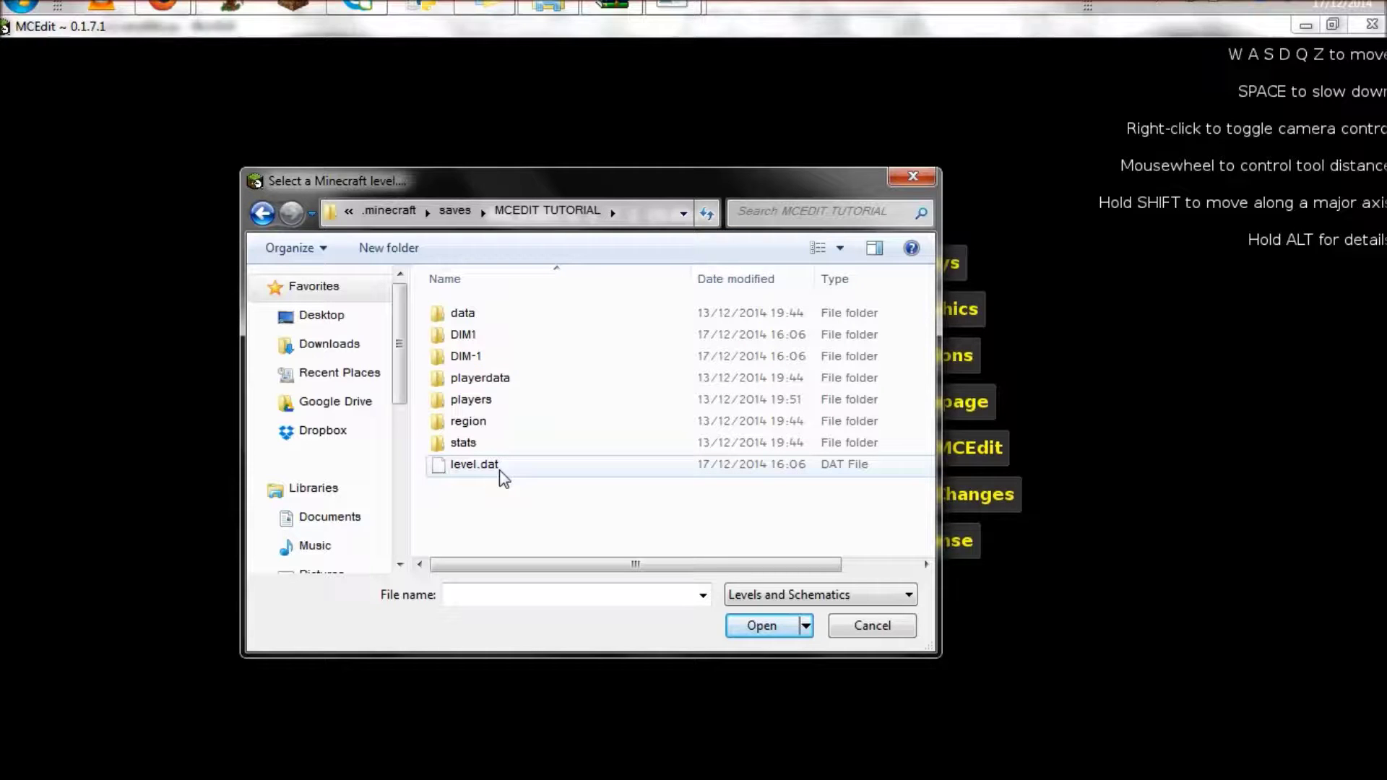
click(487, 467)
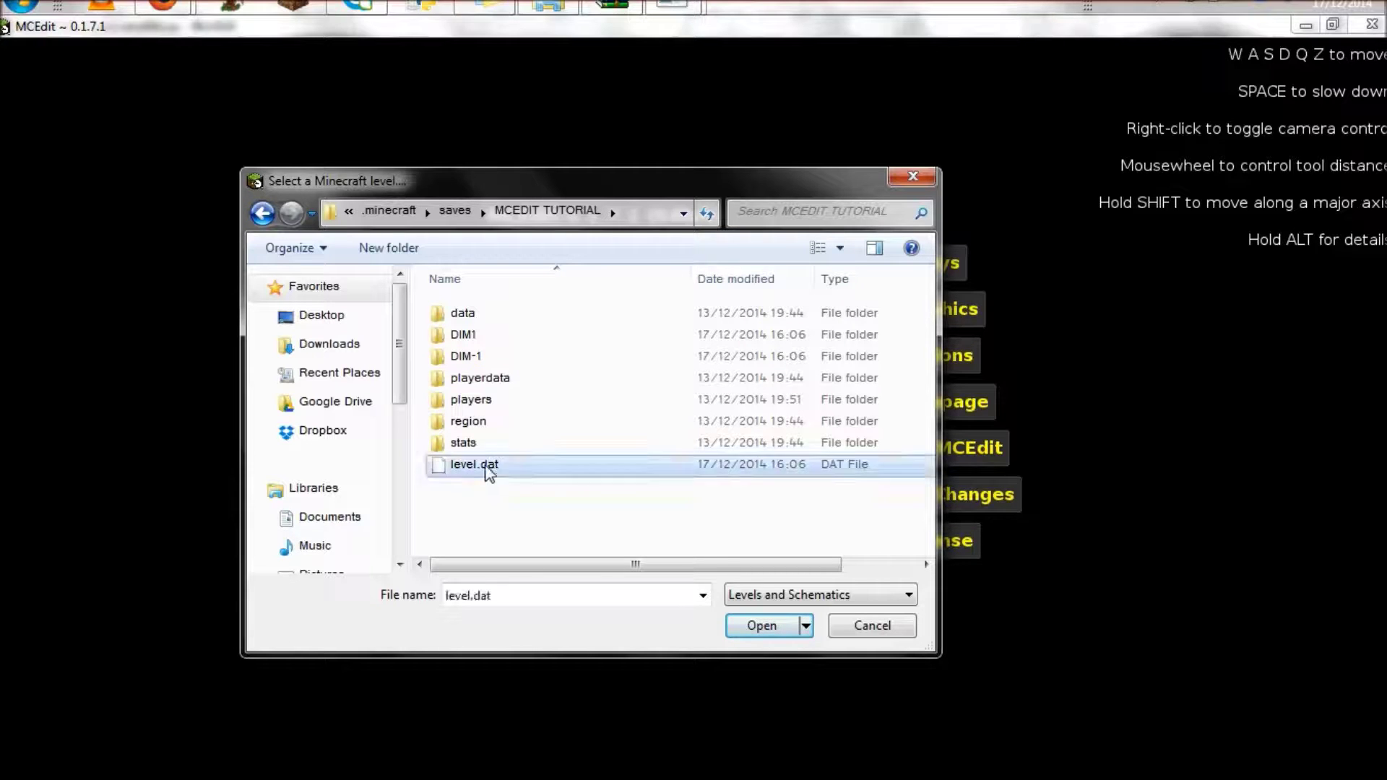
double_click(486, 467)
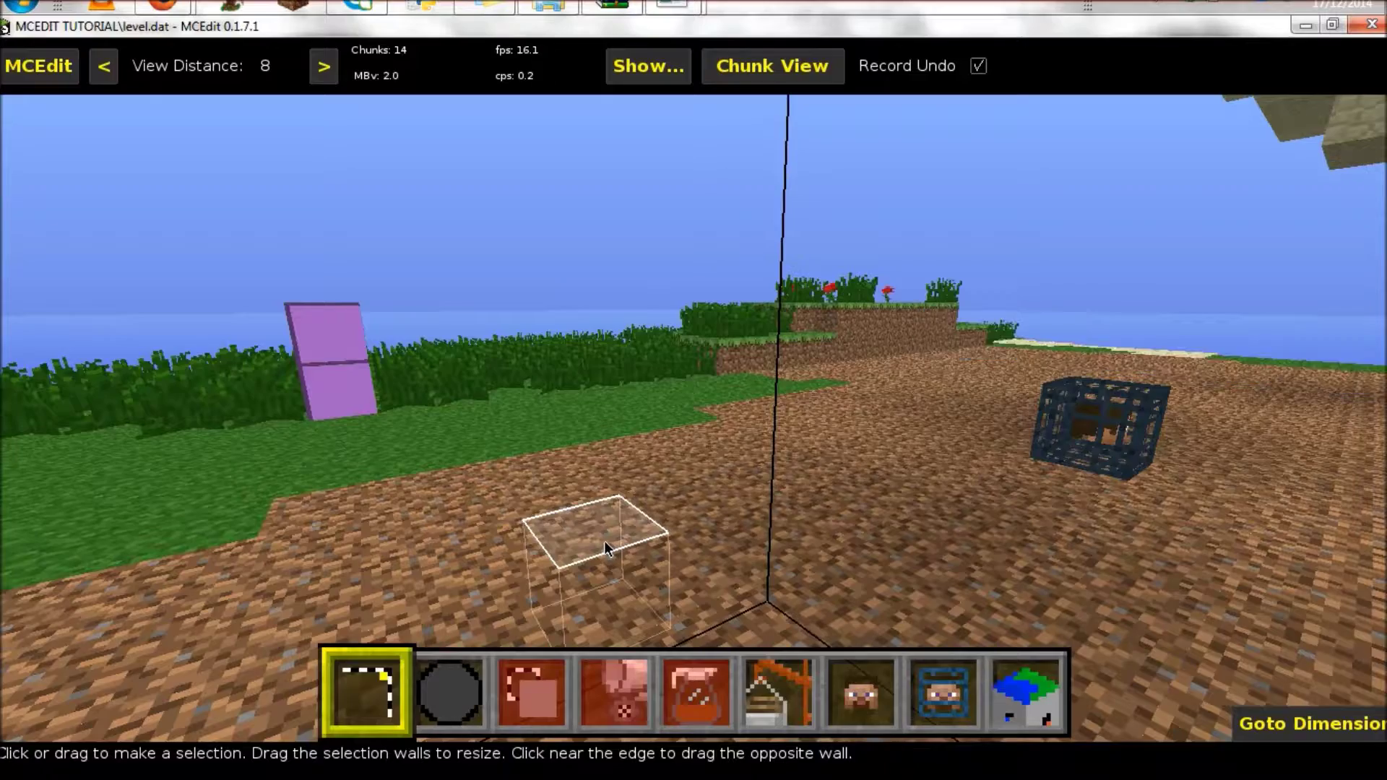
Take camera control and fly over the island to examine the floating sandstone structures, dirt clearing and surrounding water.
right_click(604, 540)
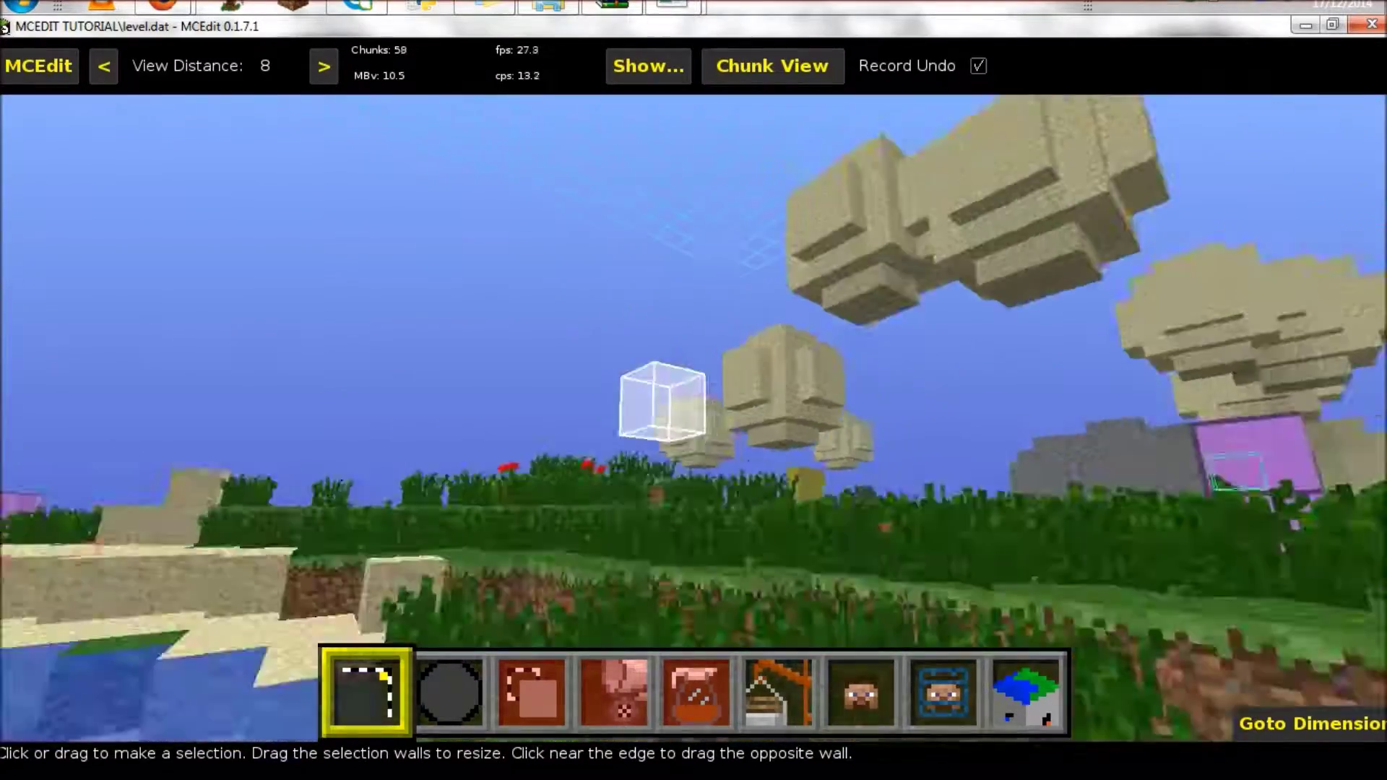
key(w)
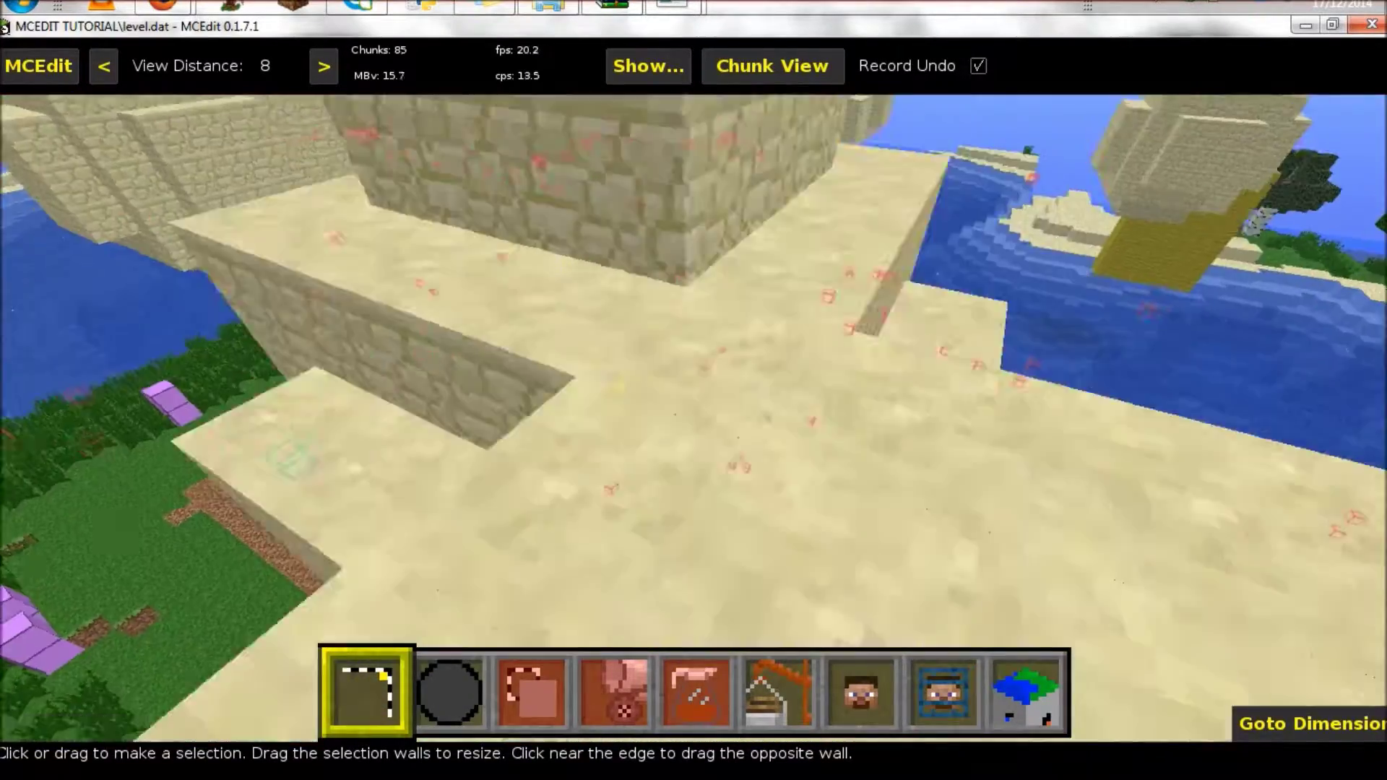
key(s)
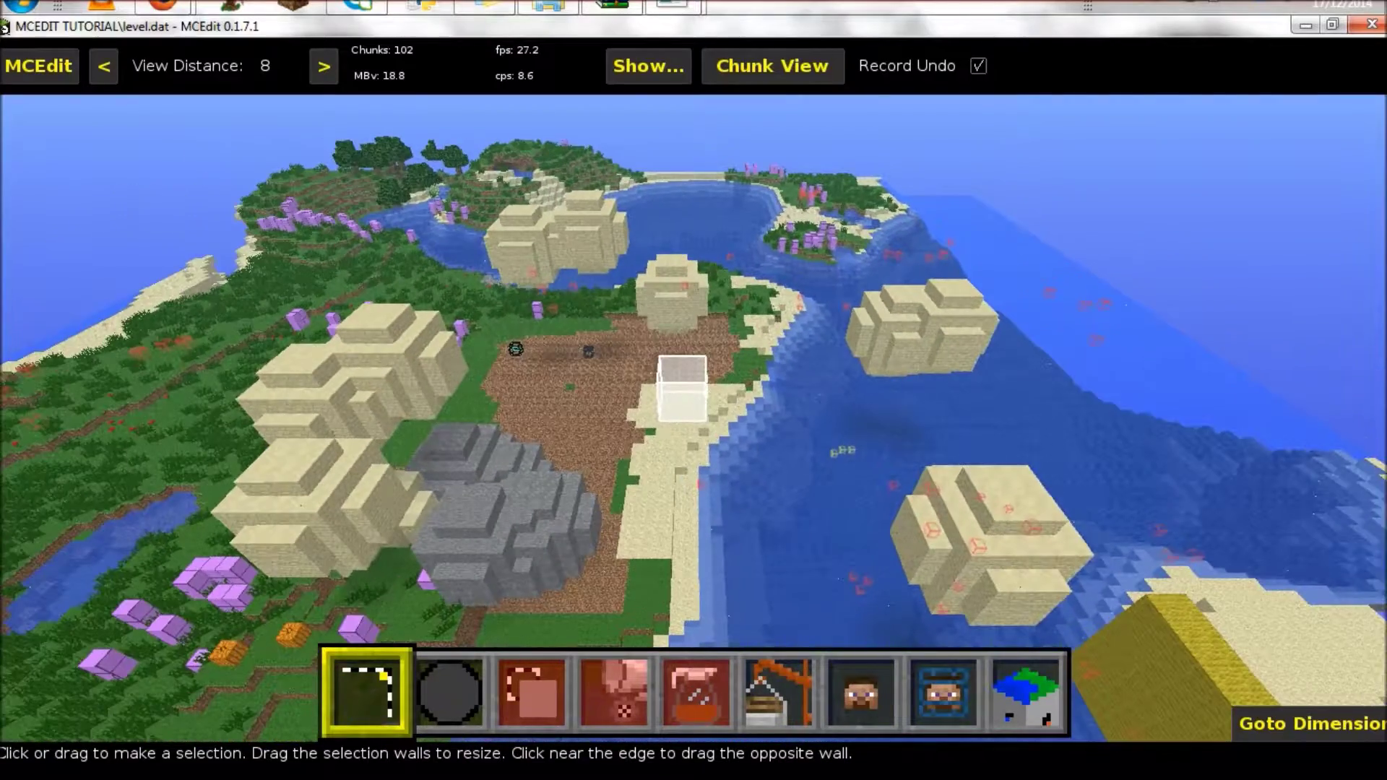
key(w)
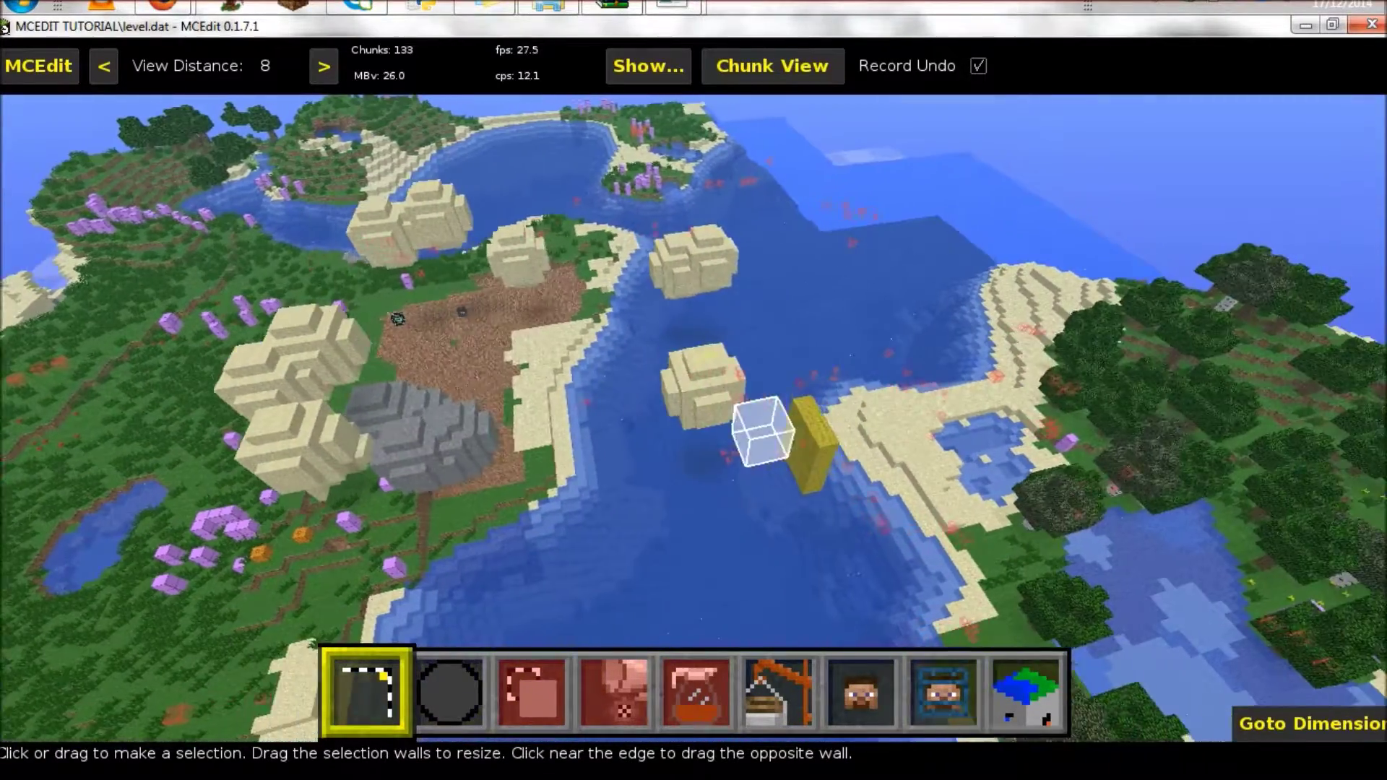
key(s)
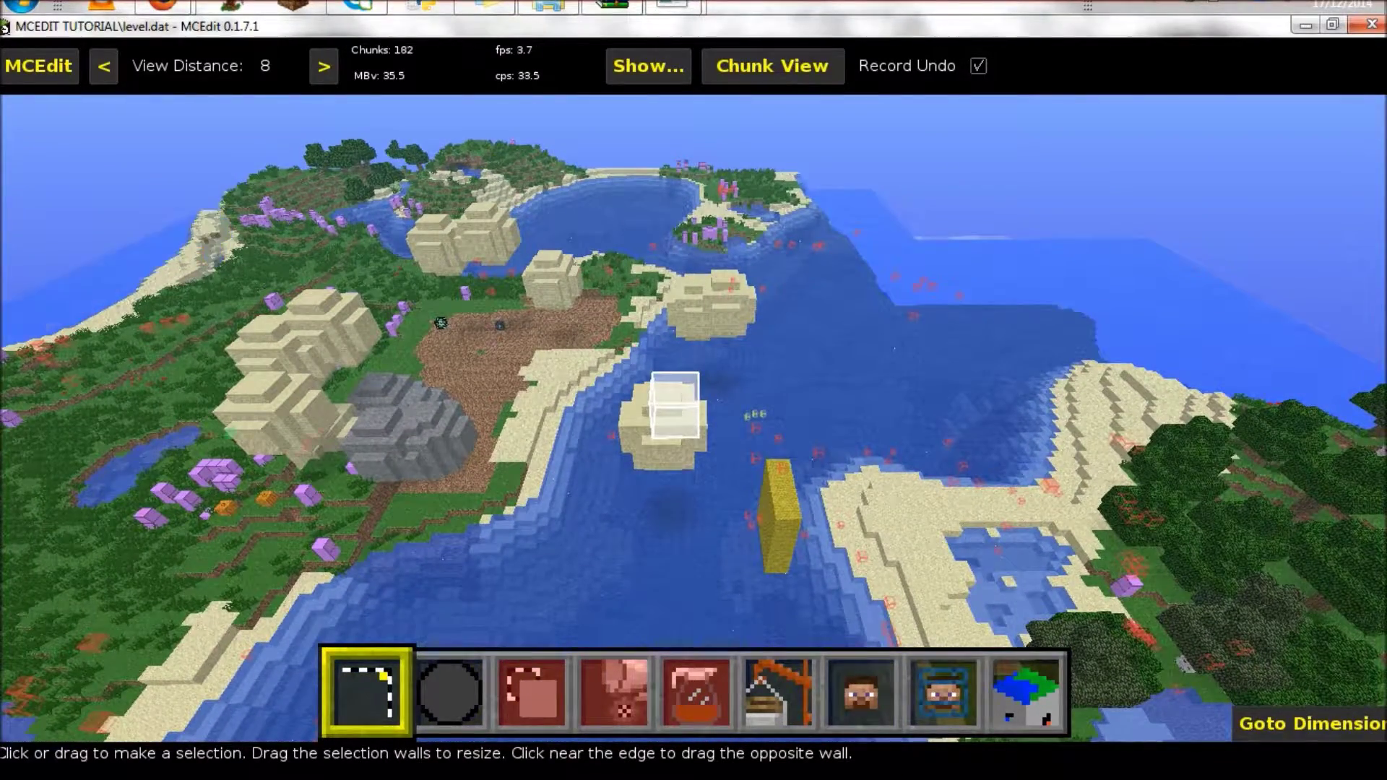
key(s)
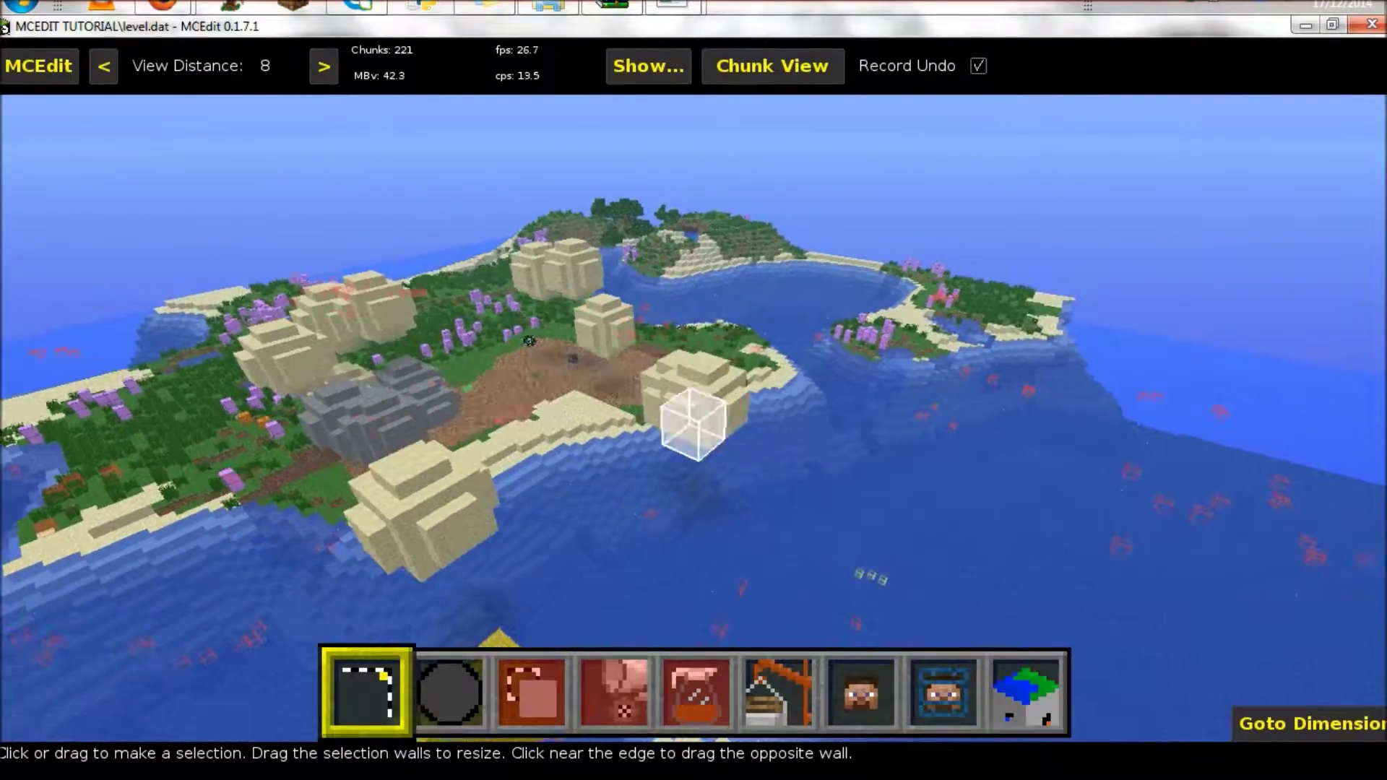
key(w)
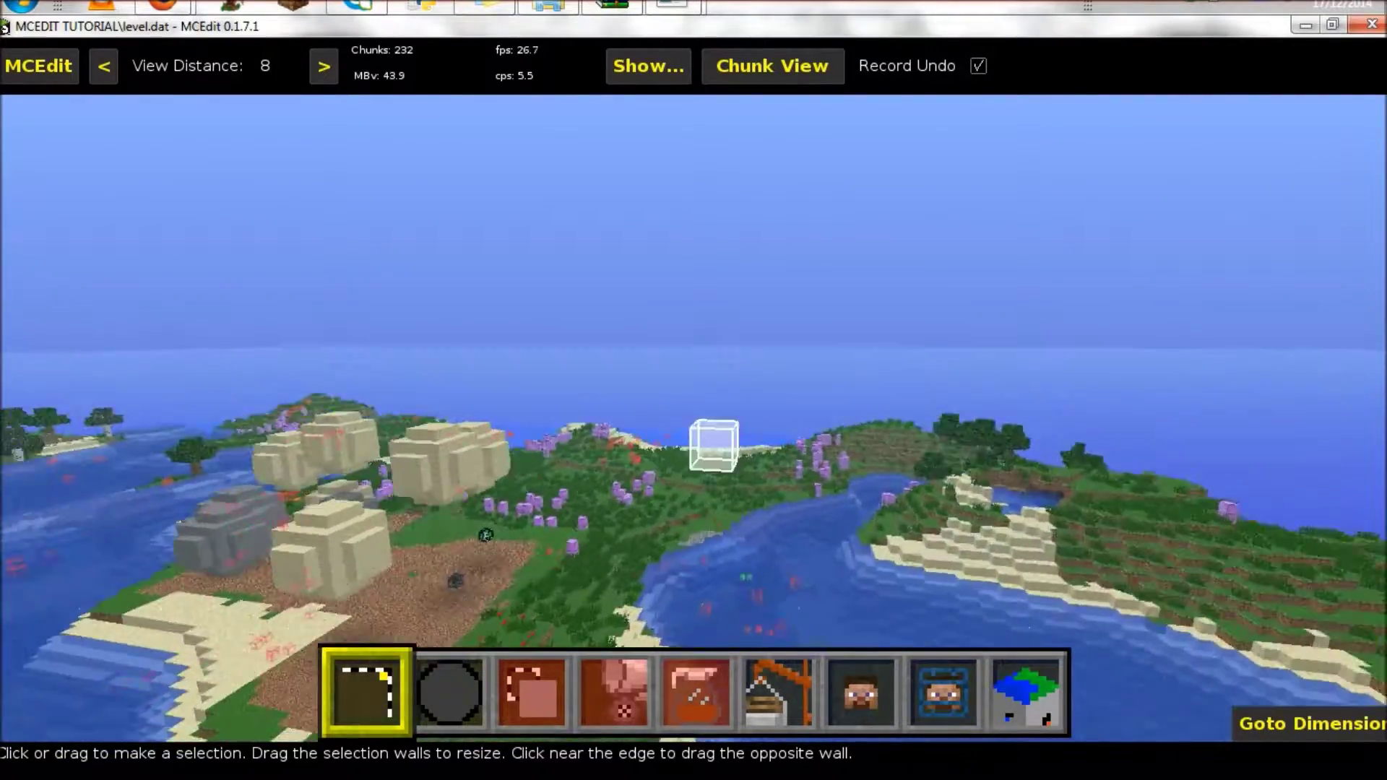
key(w)
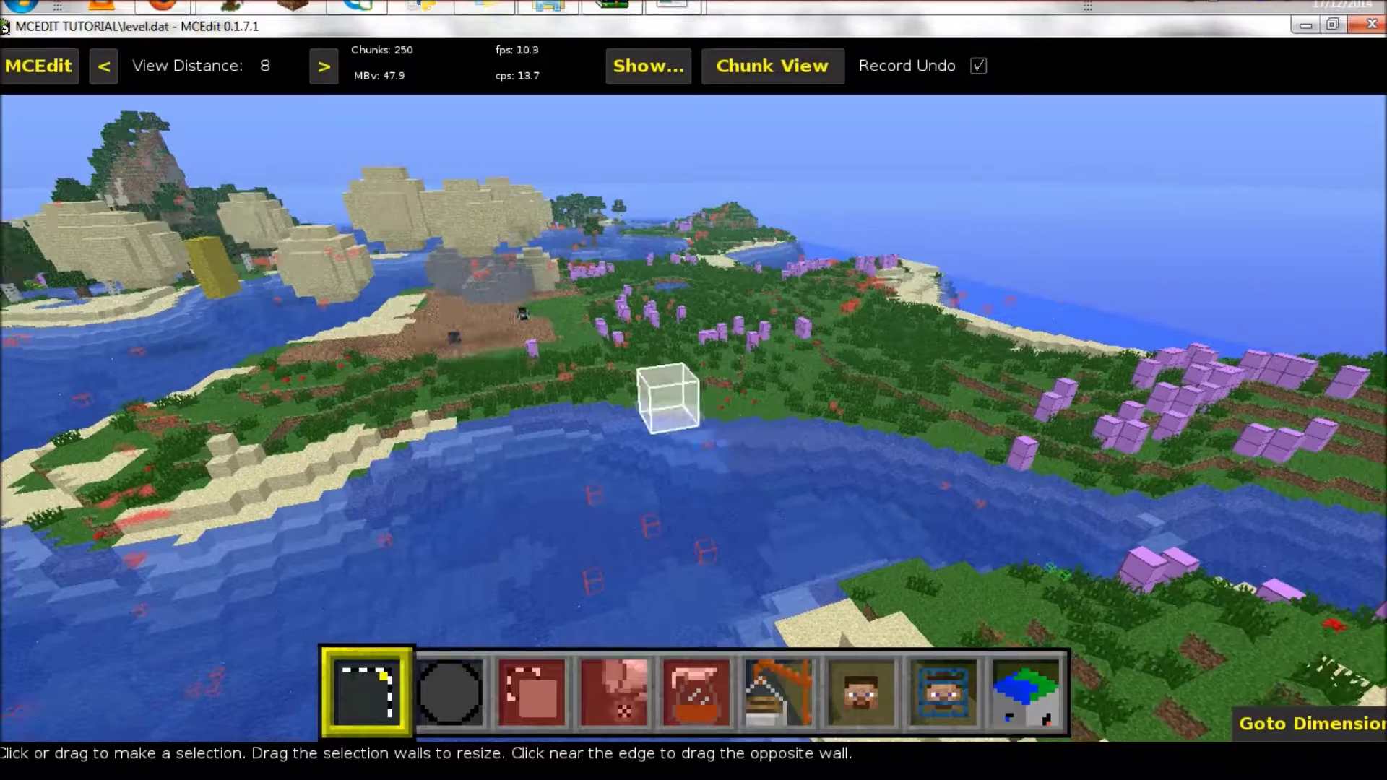
key(s)
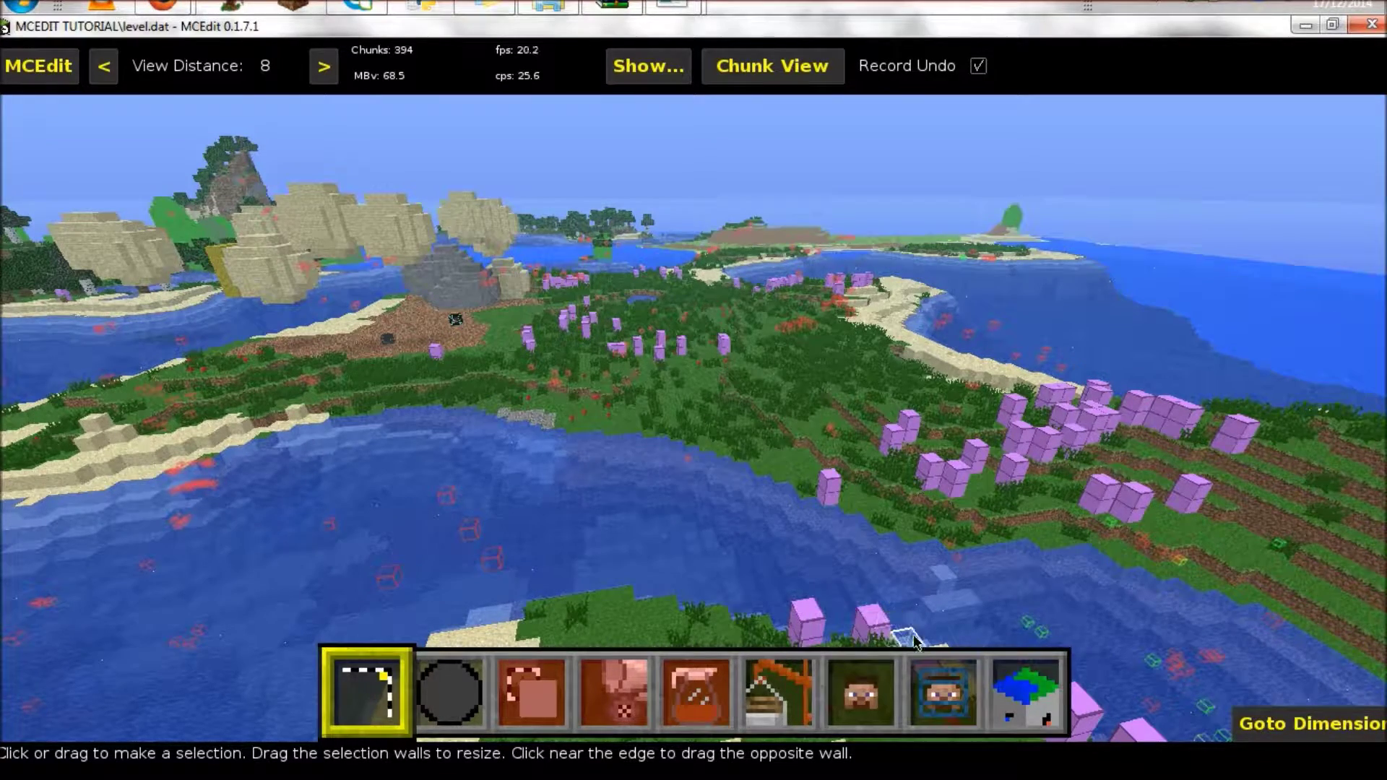
Toggle camera control and fly around the grassy island to examine its coastline, lake and distant hills.
right_click(837, 571)
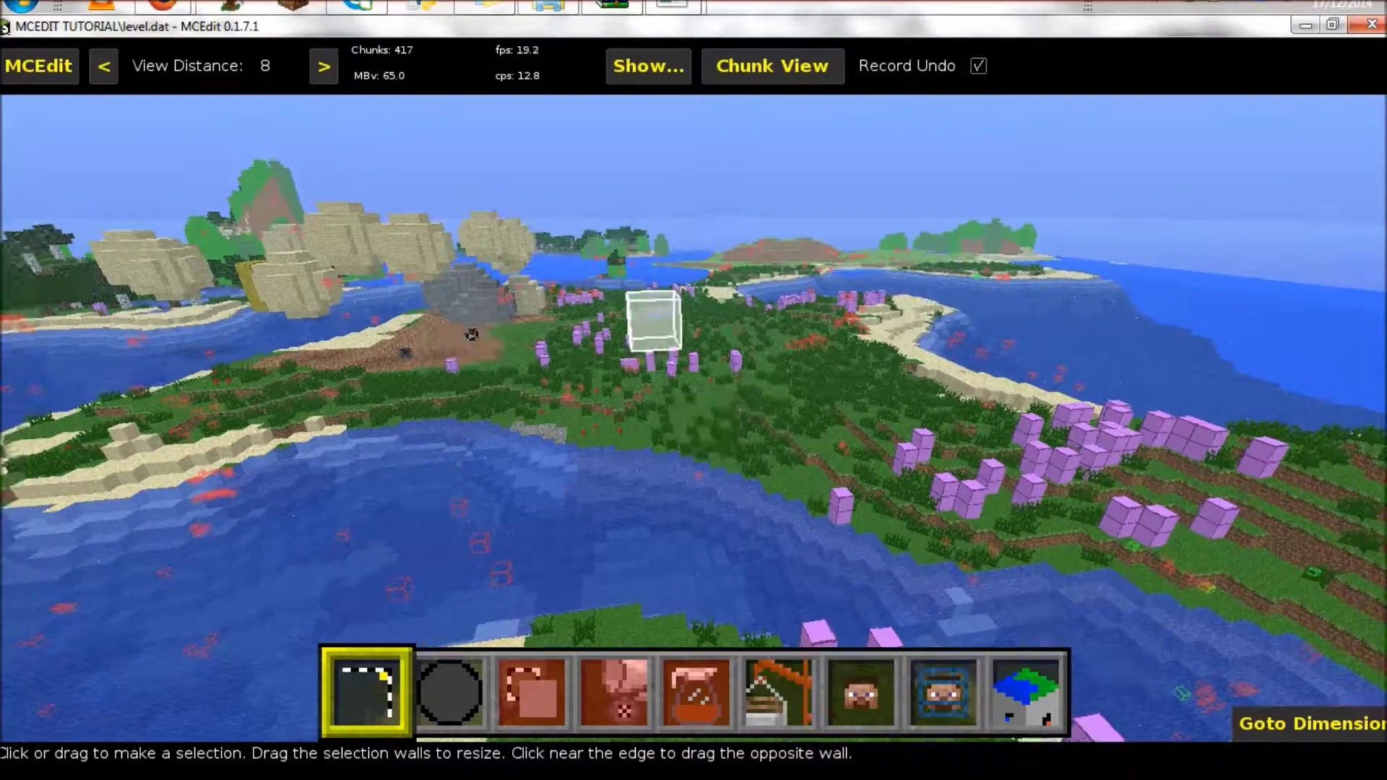
key(d)
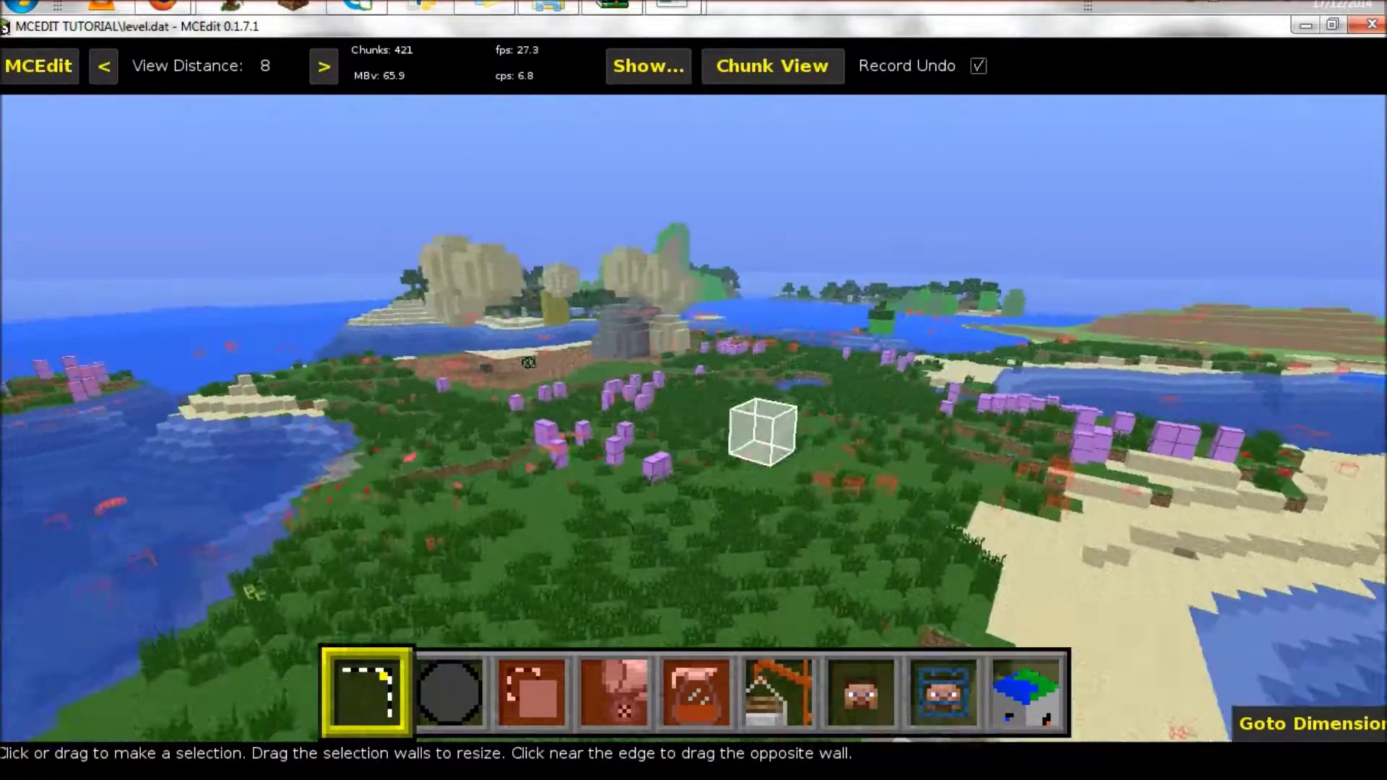
key(w)
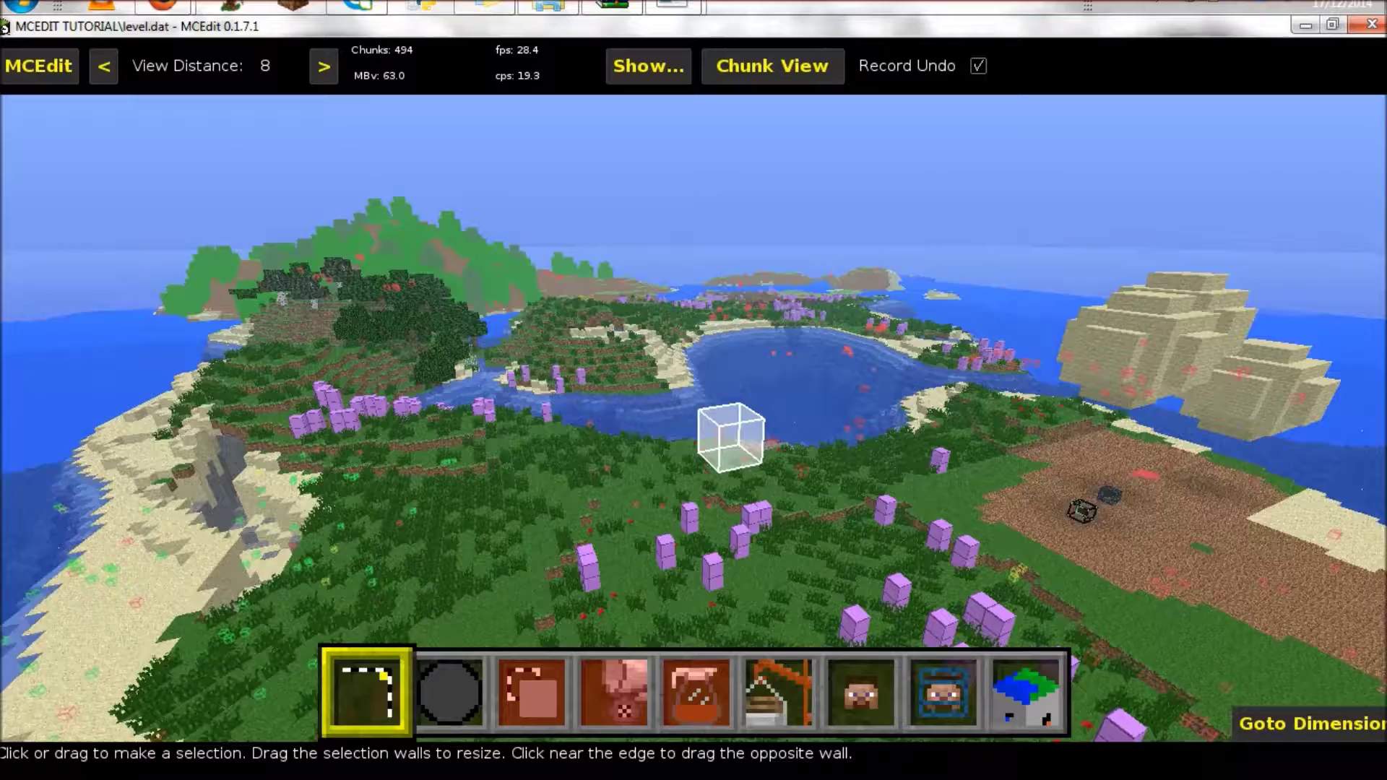
right_click(837, 568)
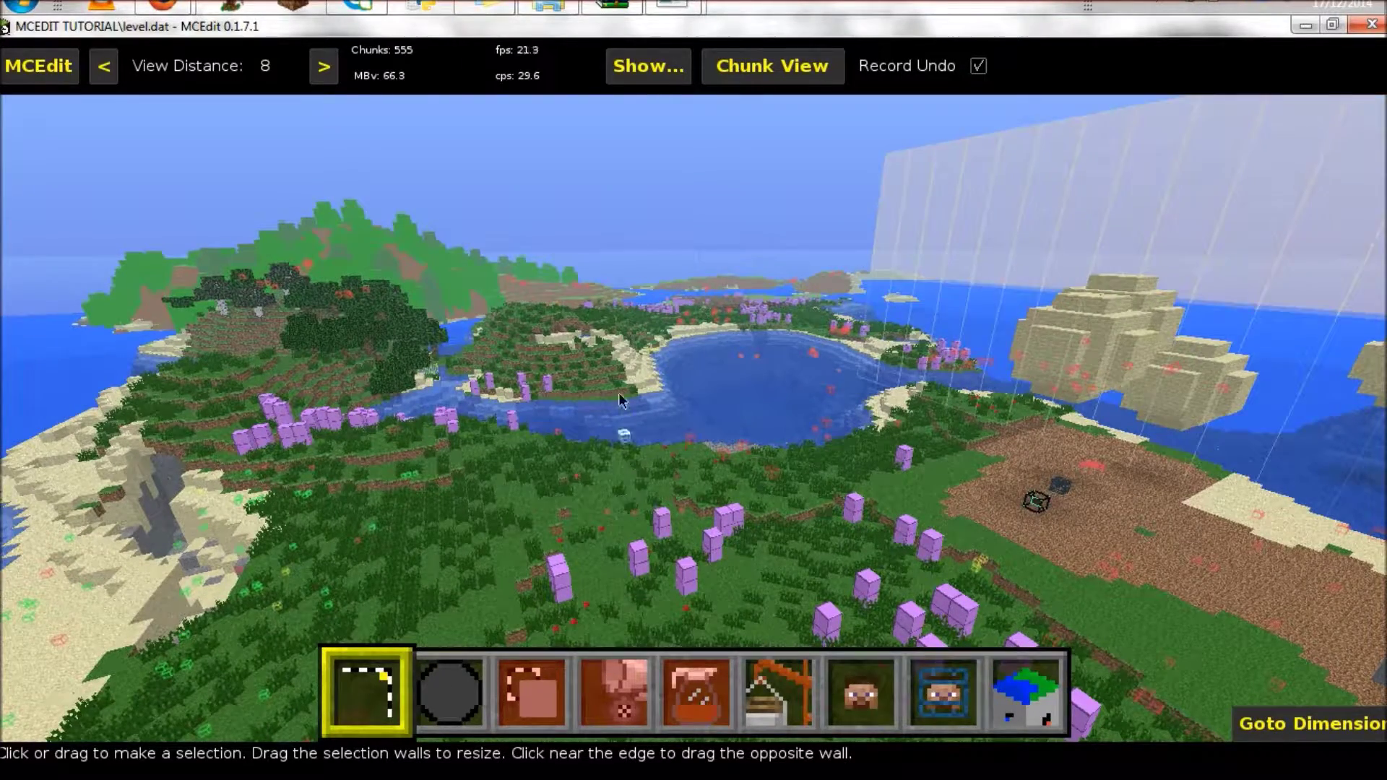
right_click(688, 391)
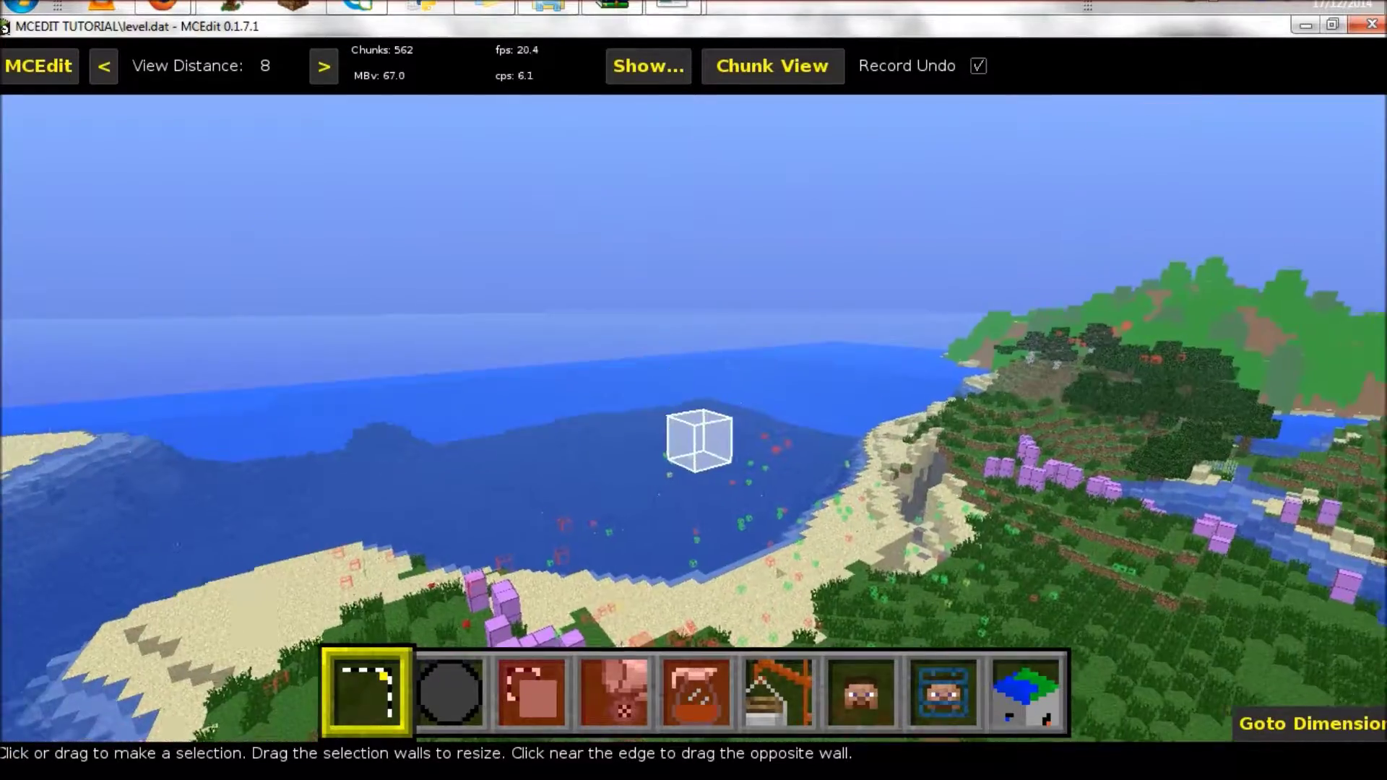
key(w)
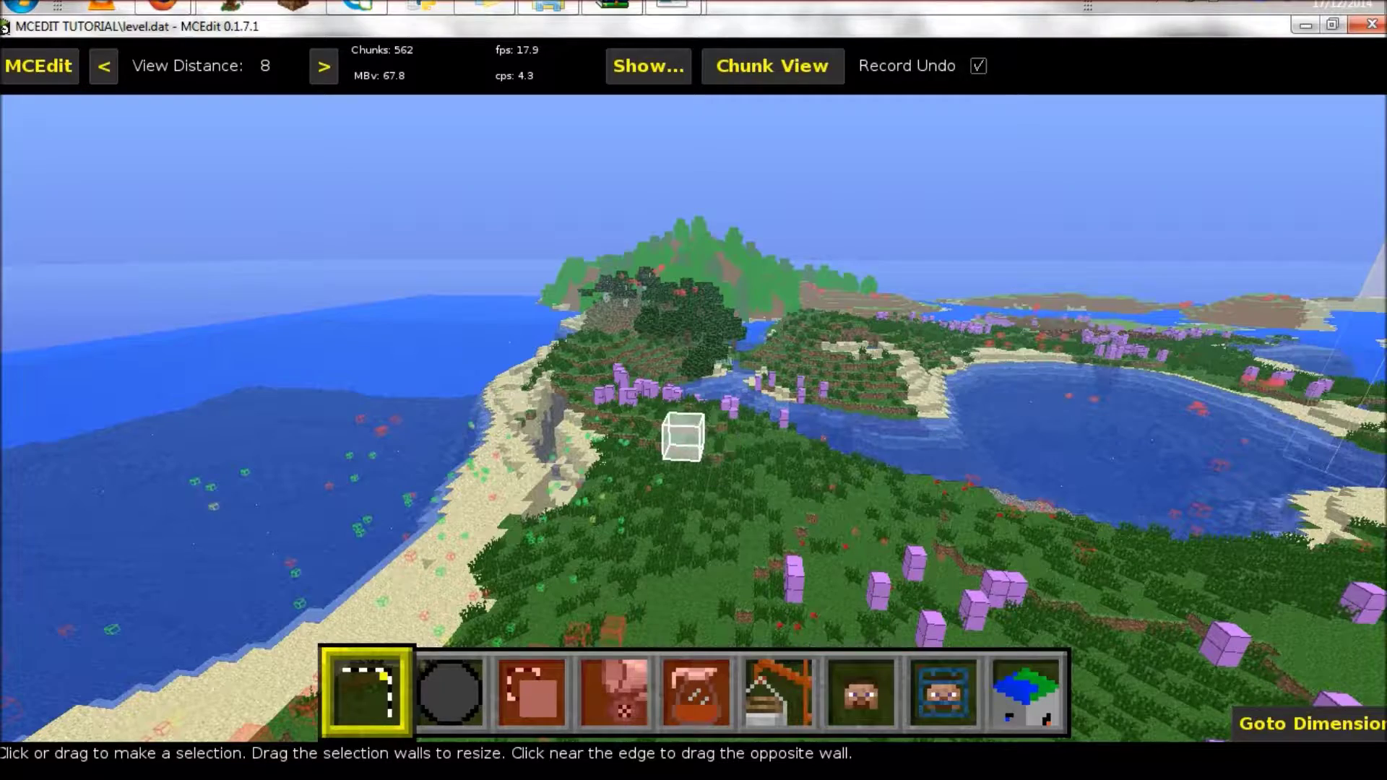
key(w)
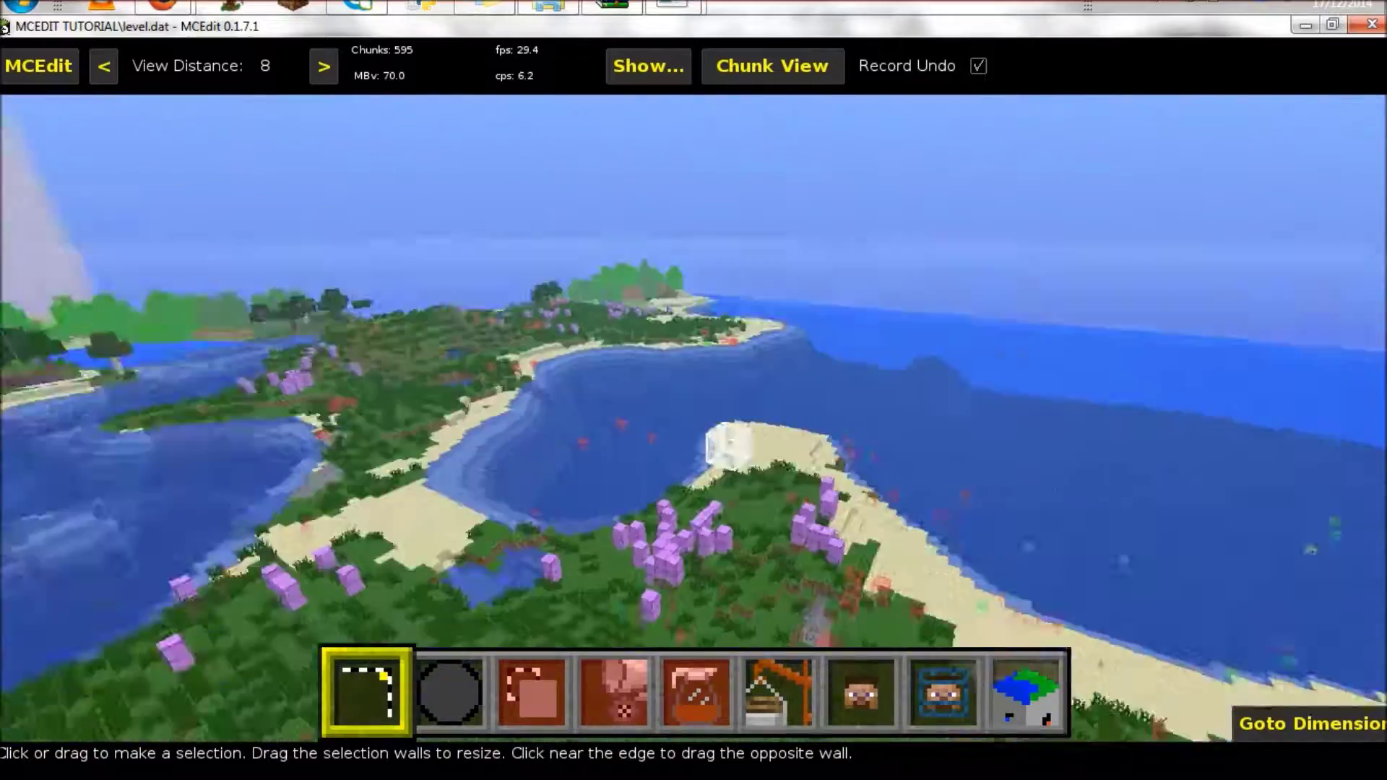
key(s)
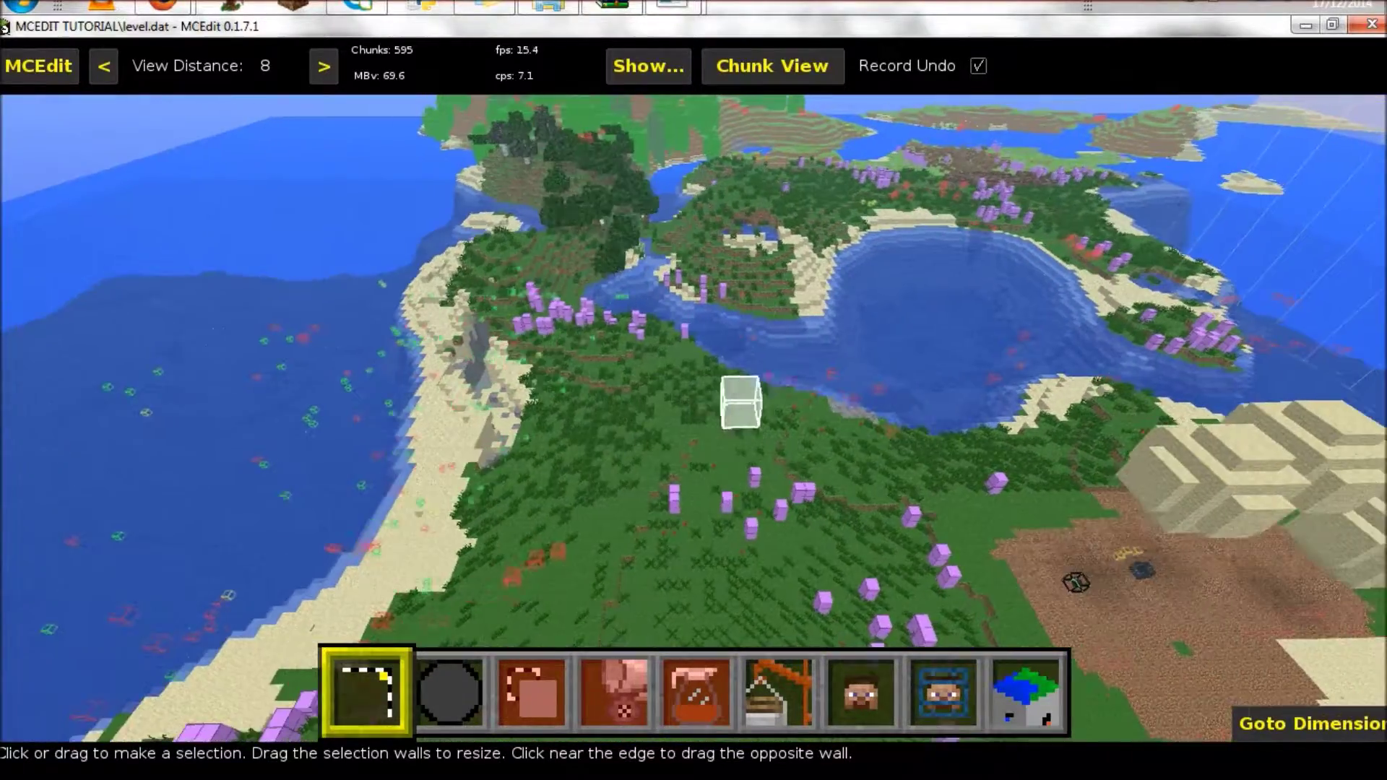
Examine the island and lake from straight above at different heights, and return to an angled view over the grassland.
key(s)
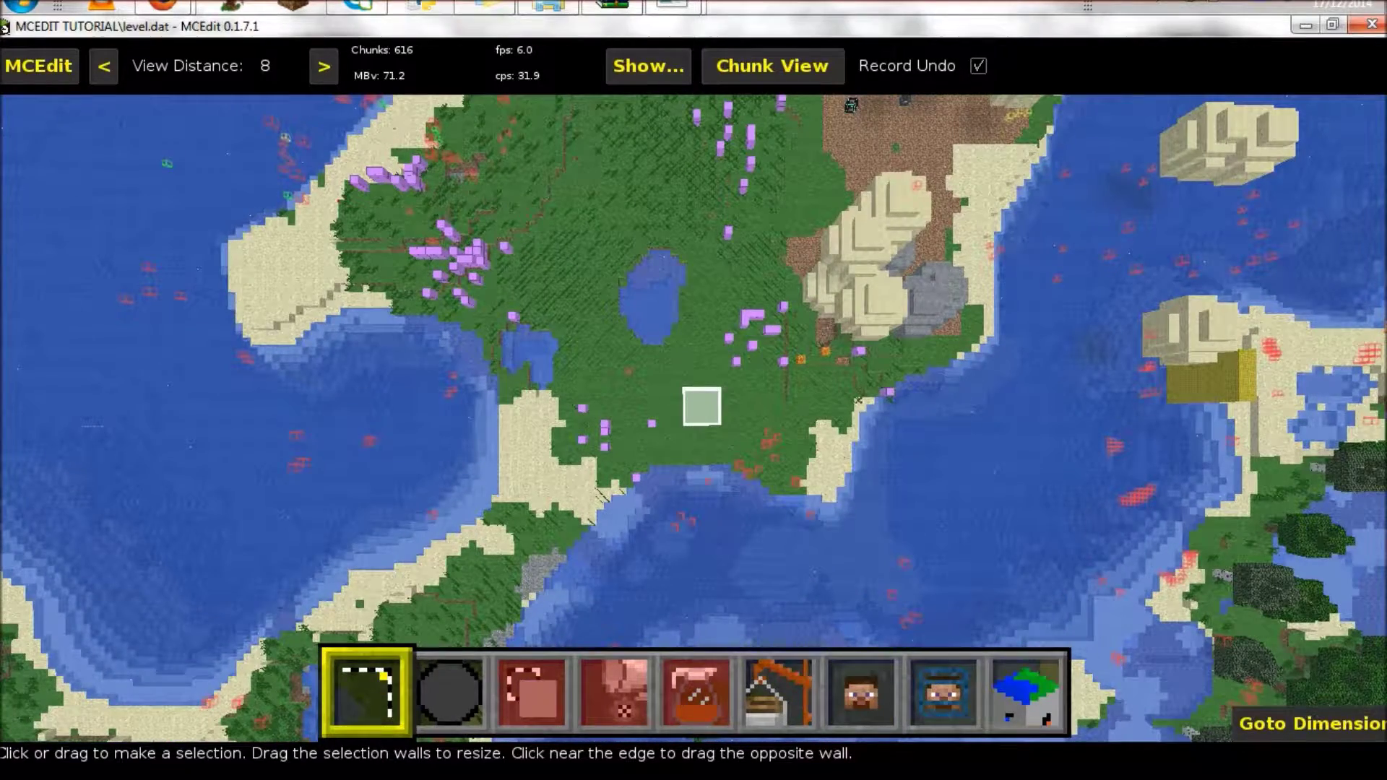
key(s)
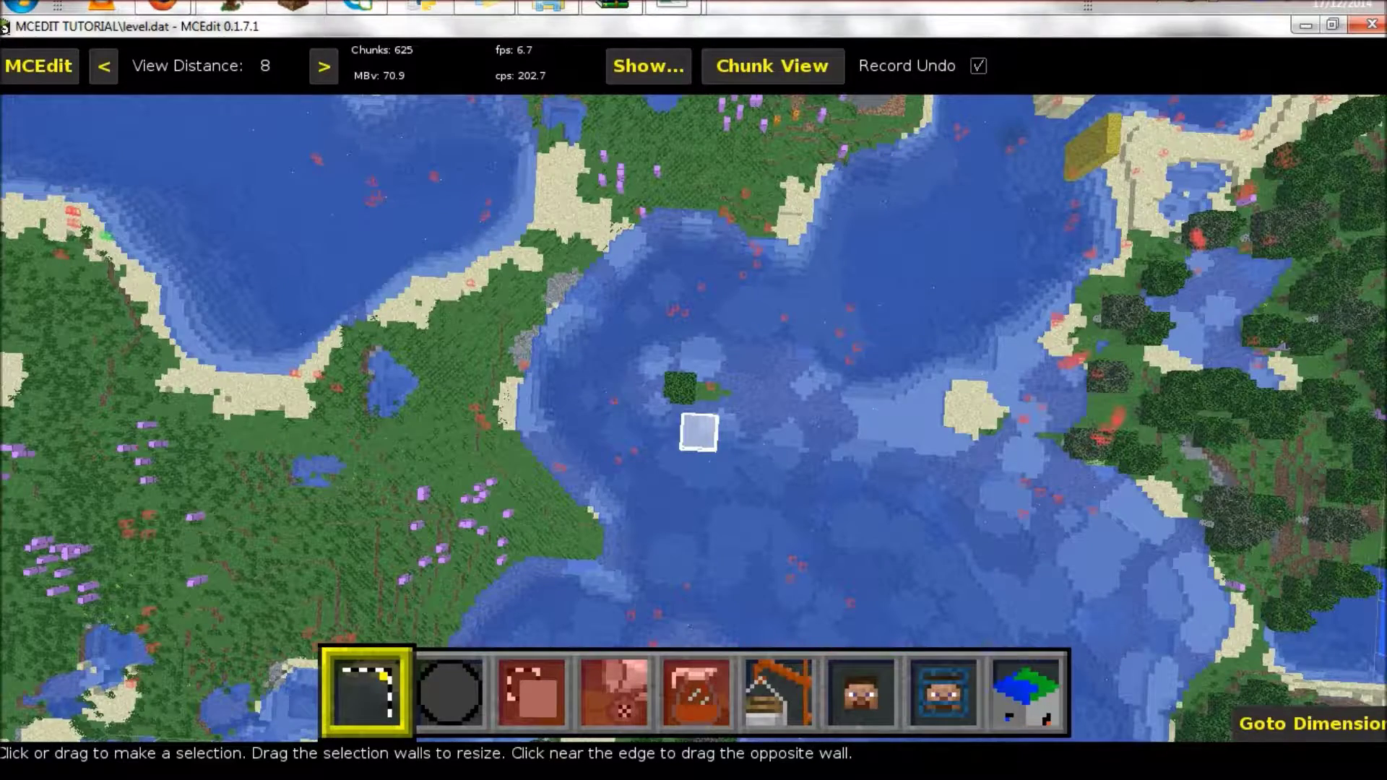
key(w)
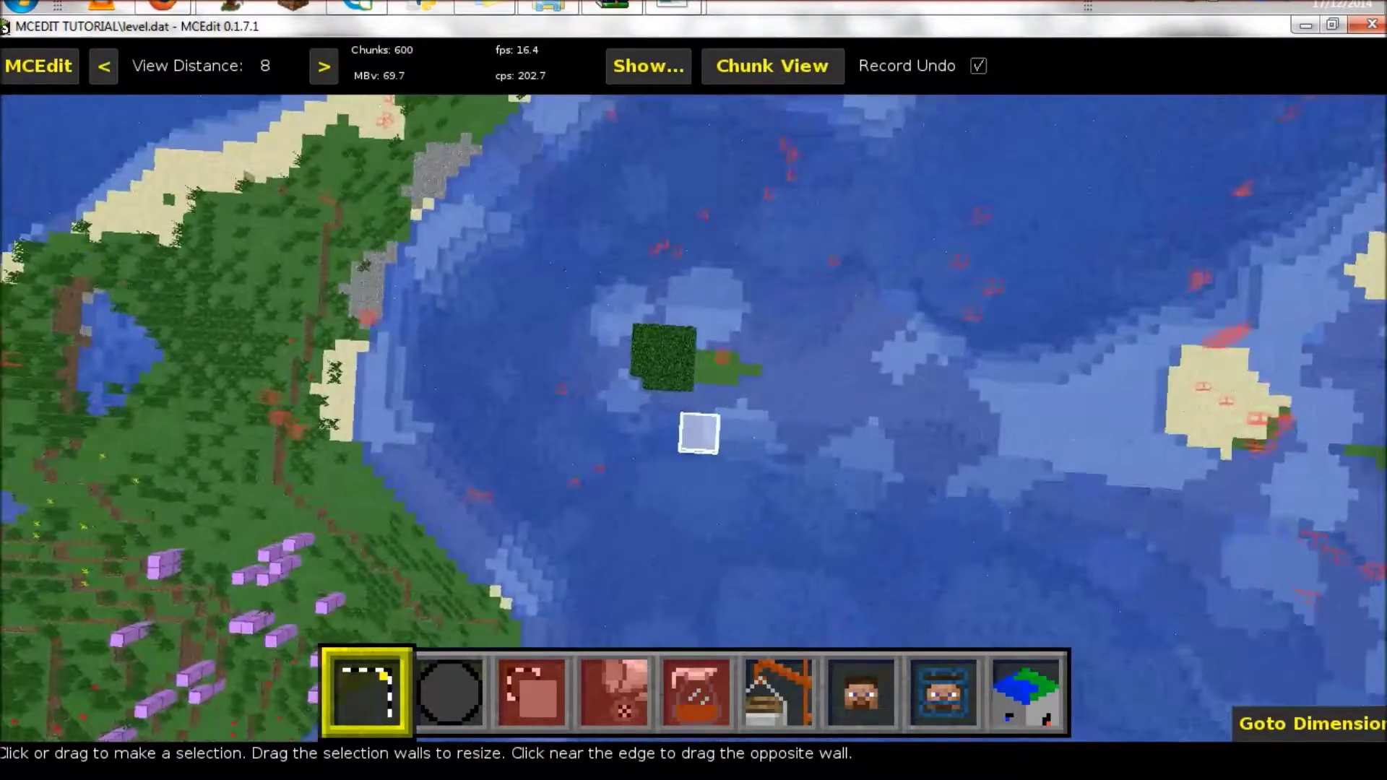
key(s)
key(w)
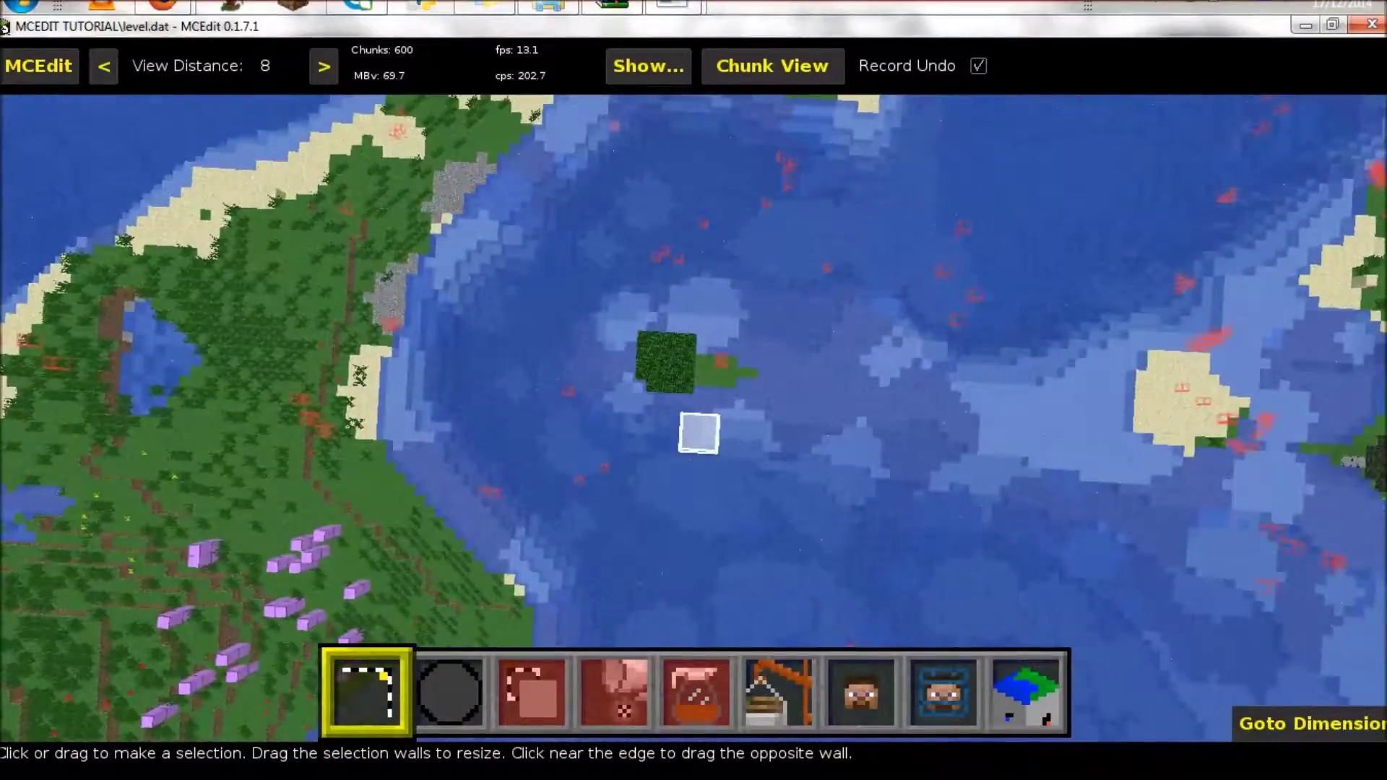
key(i)
key(l)
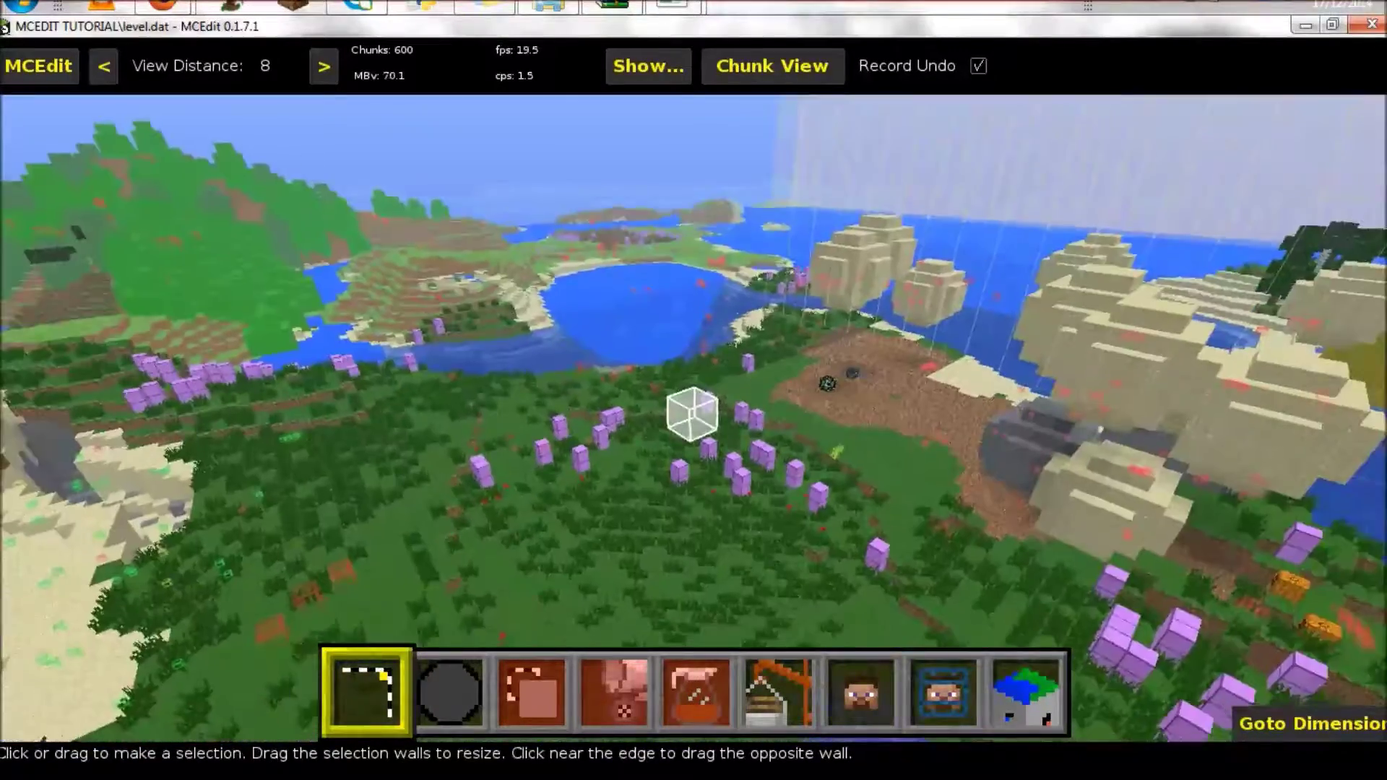
Fly around the grassy island at different heights to examine its ponds, floating sandstone and shoreline, and release camera control.
key(j)
key(k)
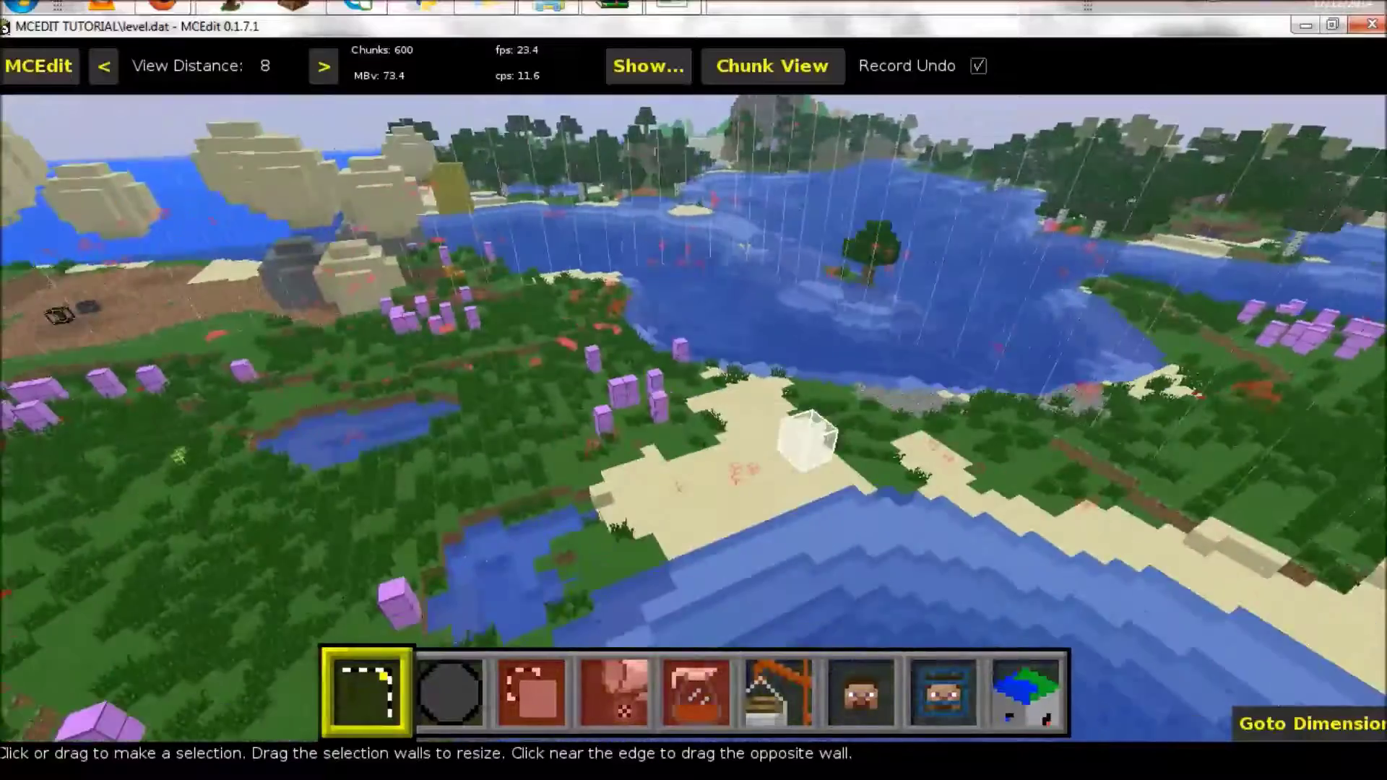
key(i)
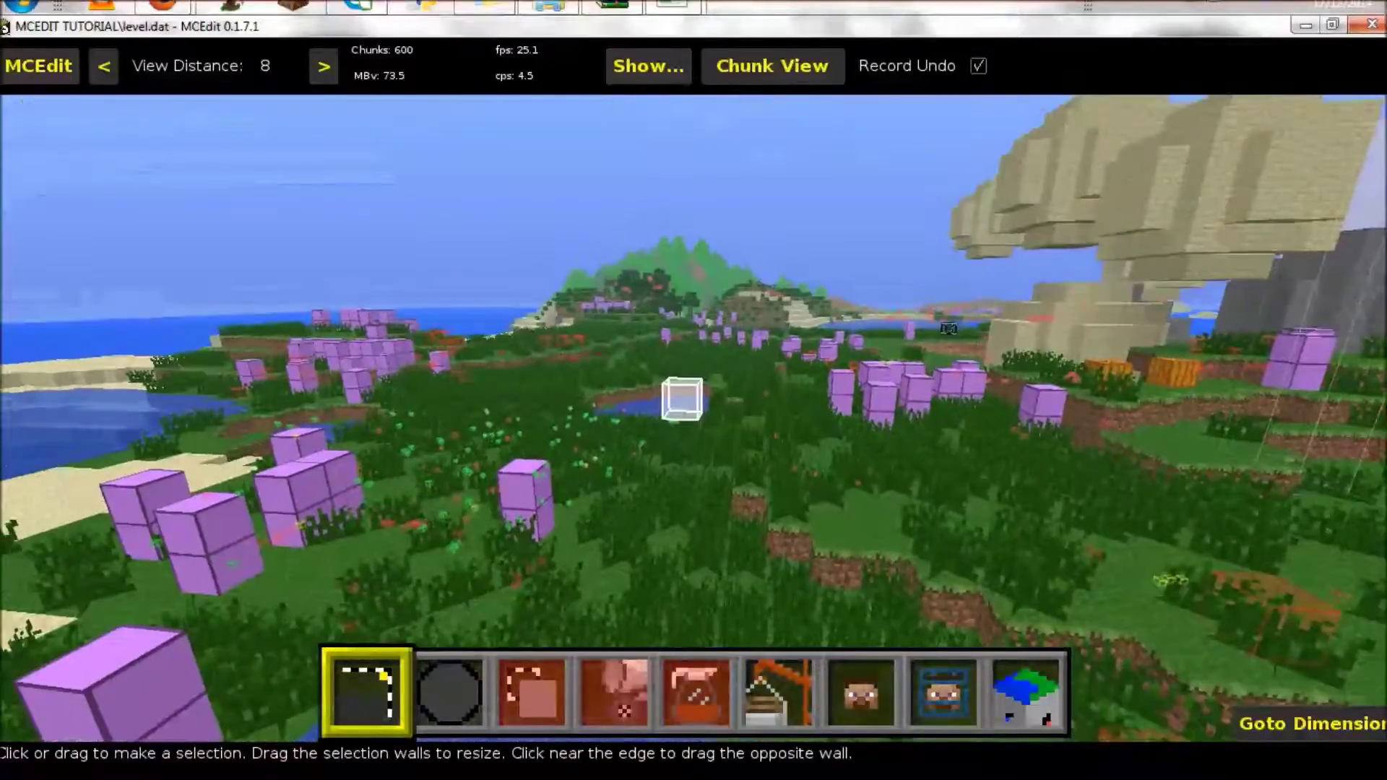
key(w)
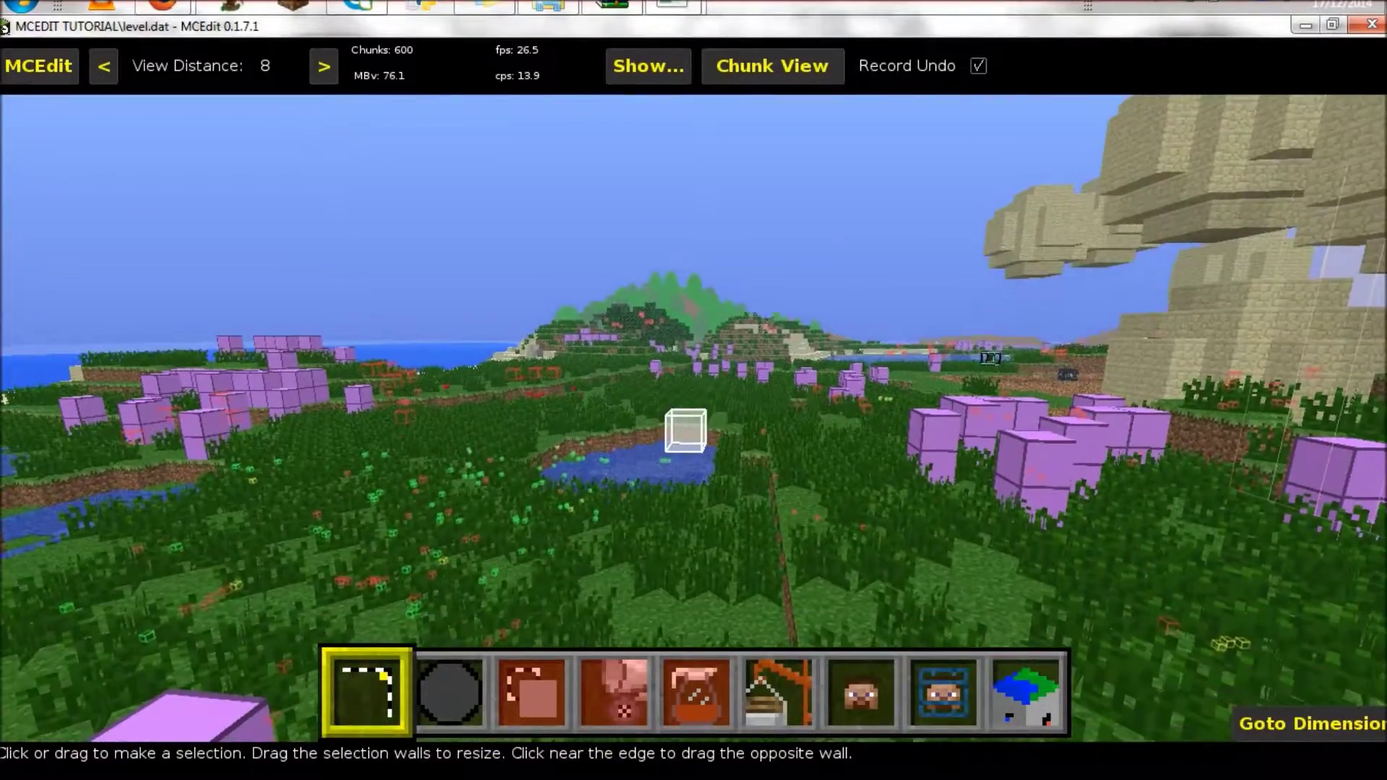
key(d)
key(a)
key(l)
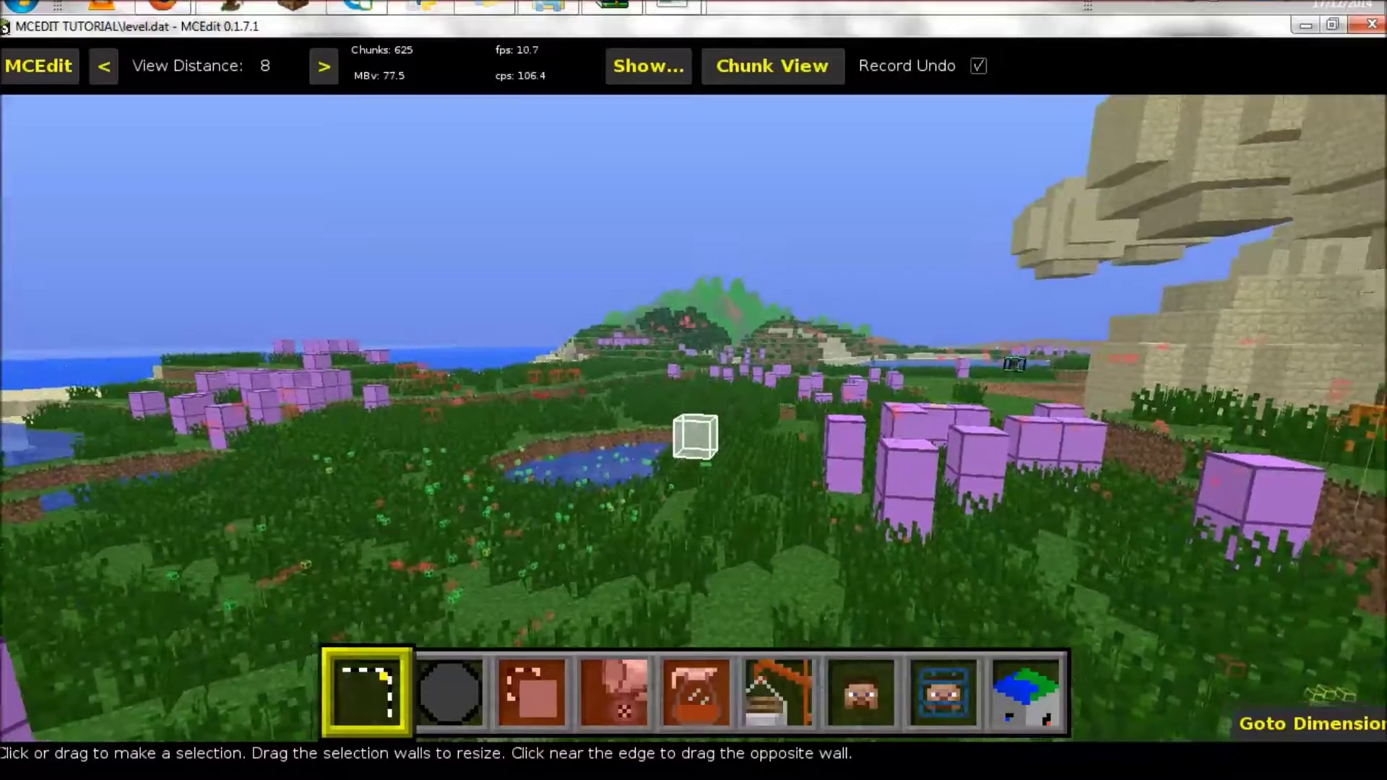
key(k)
key(s)
right_click(687, 392)
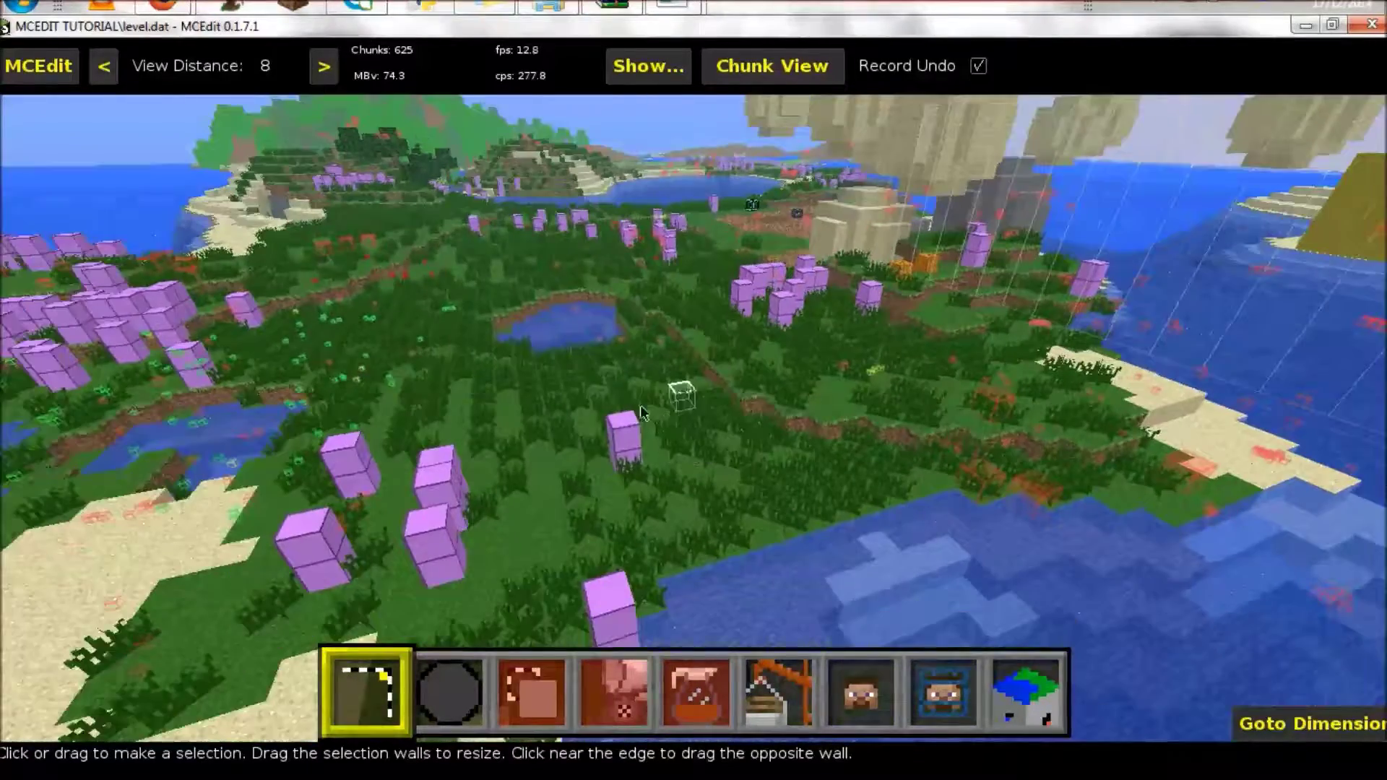
Place several 3 × 3 × 3 Stone cubes on the grassland near the small pond with the Square brush in Fill mode.
click(458, 709)
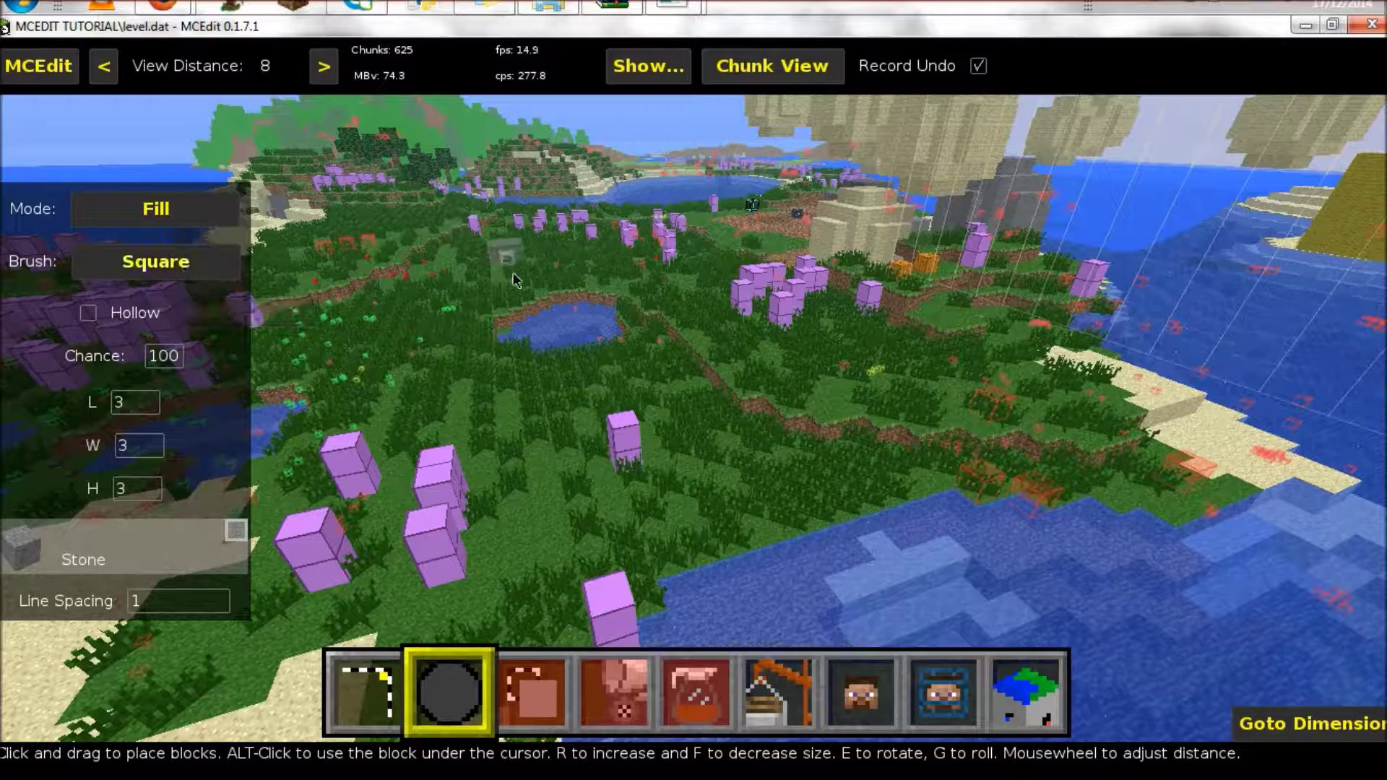
click(547, 475)
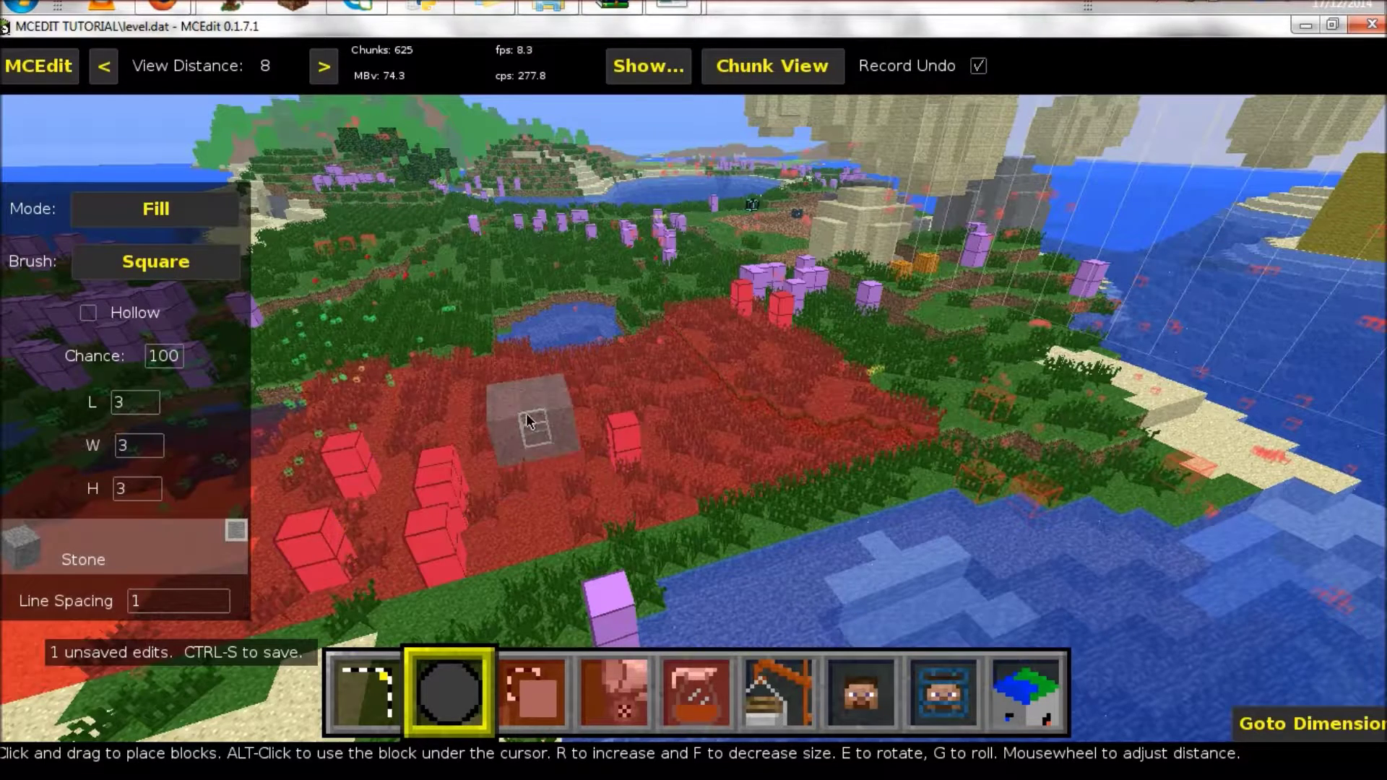
click(500, 479)
click(540, 390)
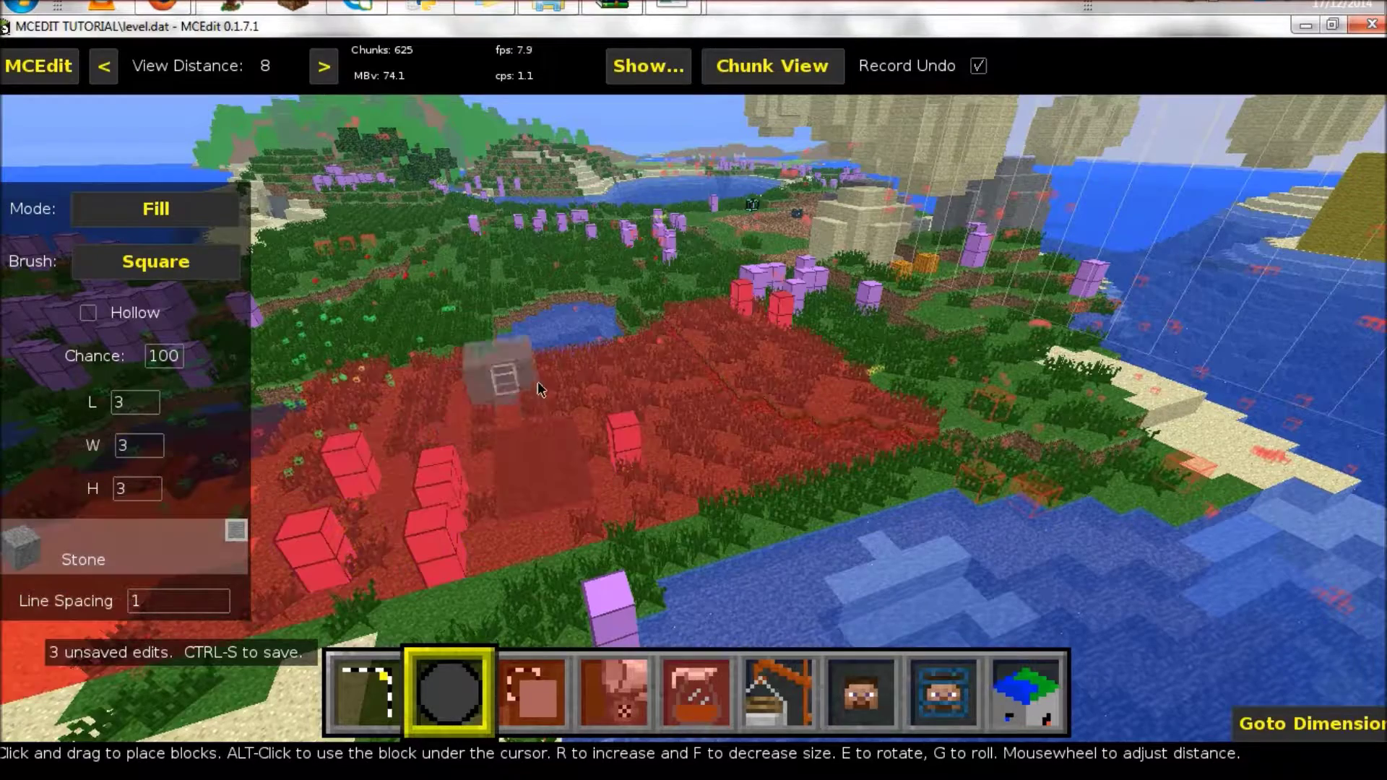
click(636, 475)
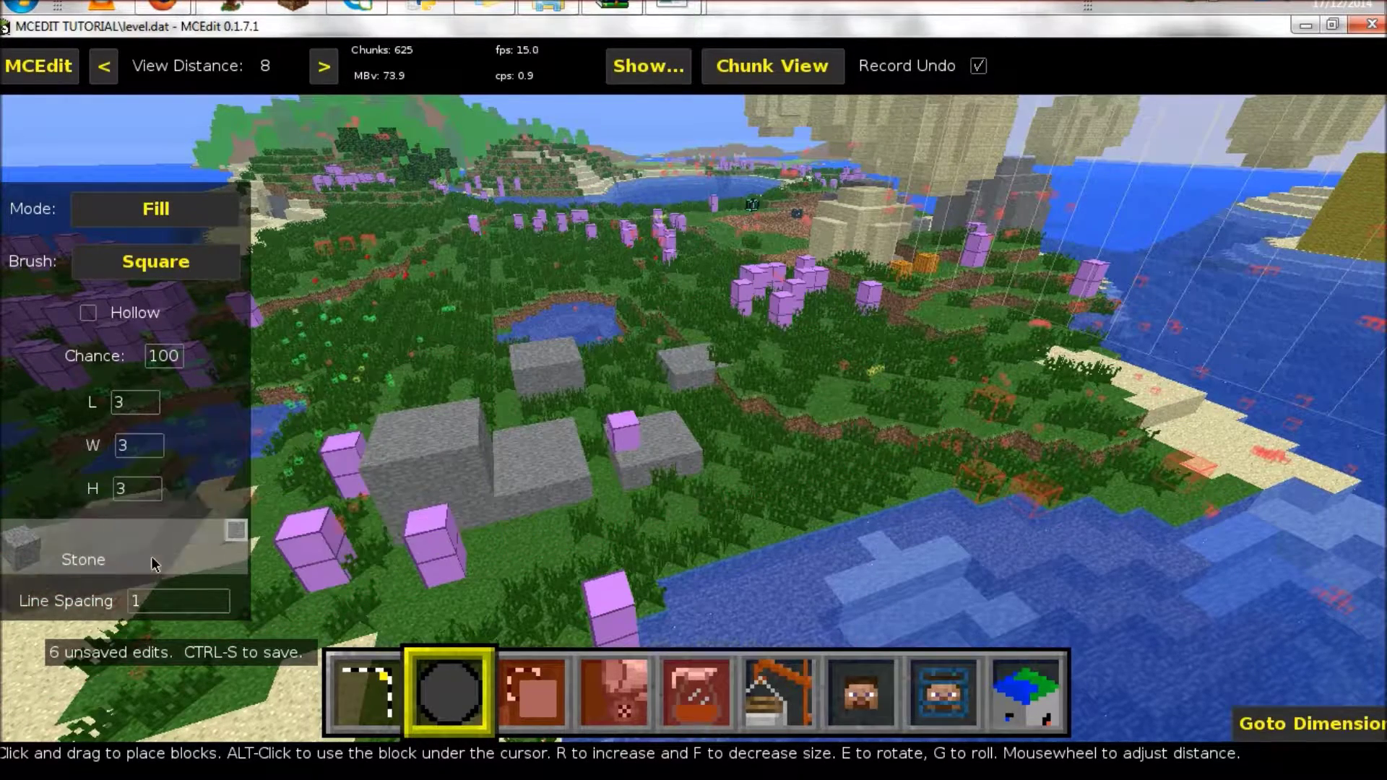
Set the brush block to Wood Planks (5:2) and place 3 × 3 × 3 cubes on and around the stone cubes.
click(126, 566)
click(629, 367)
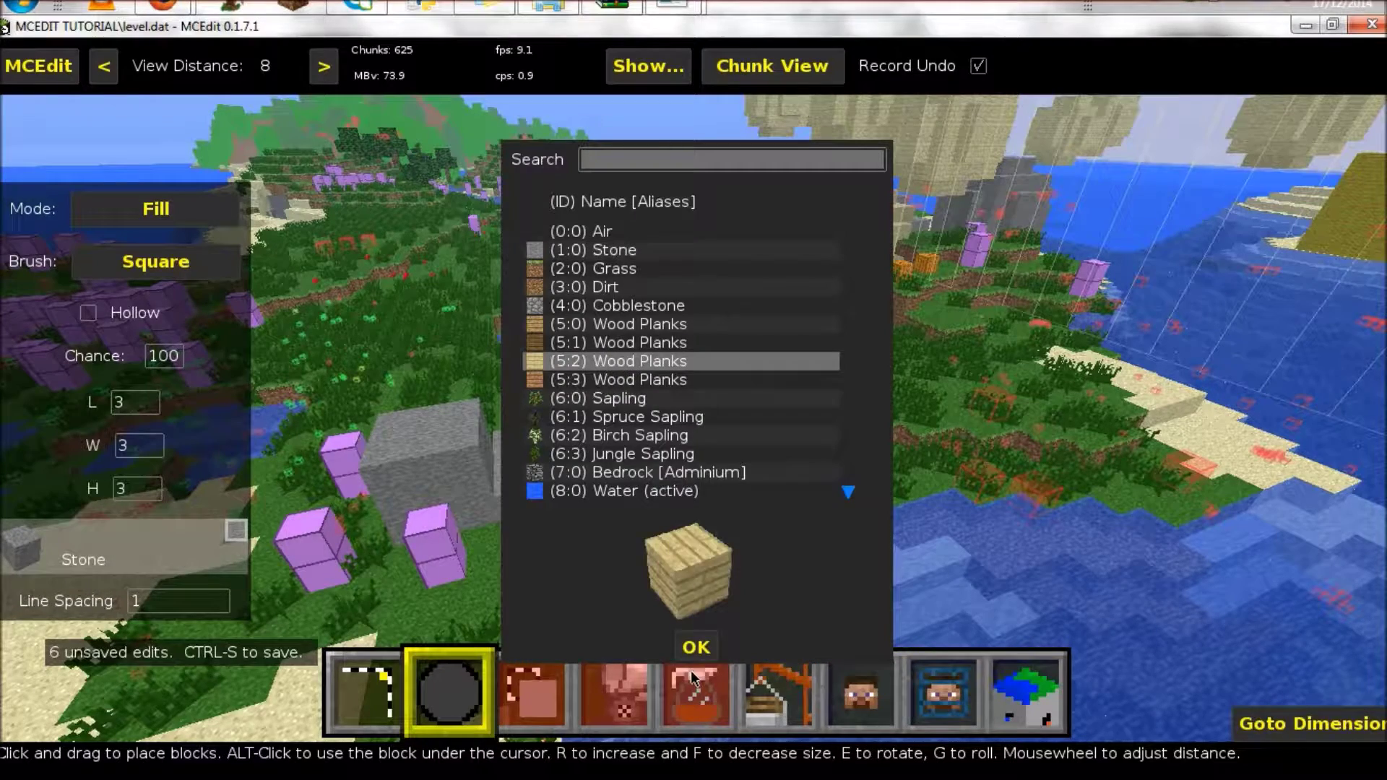
click(697, 648)
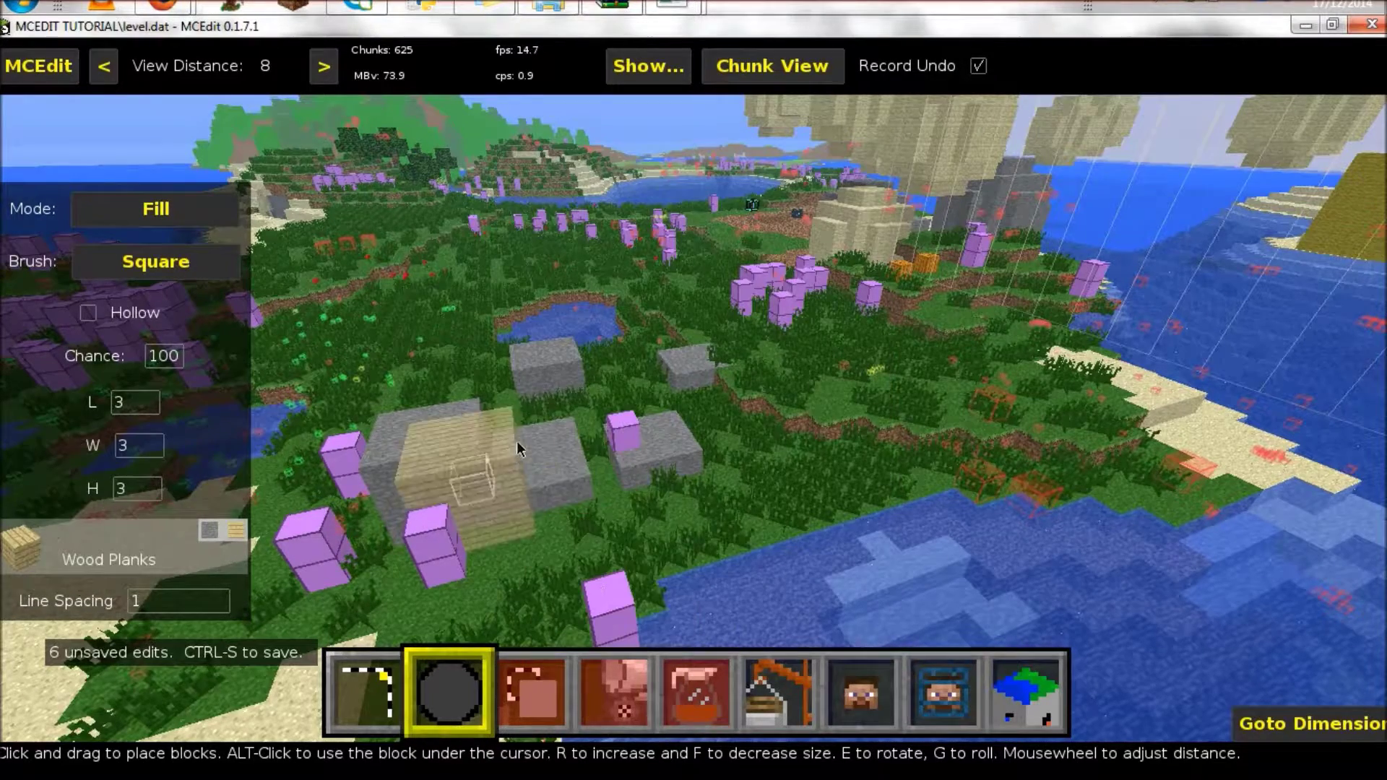
click(410, 453)
click(383, 464)
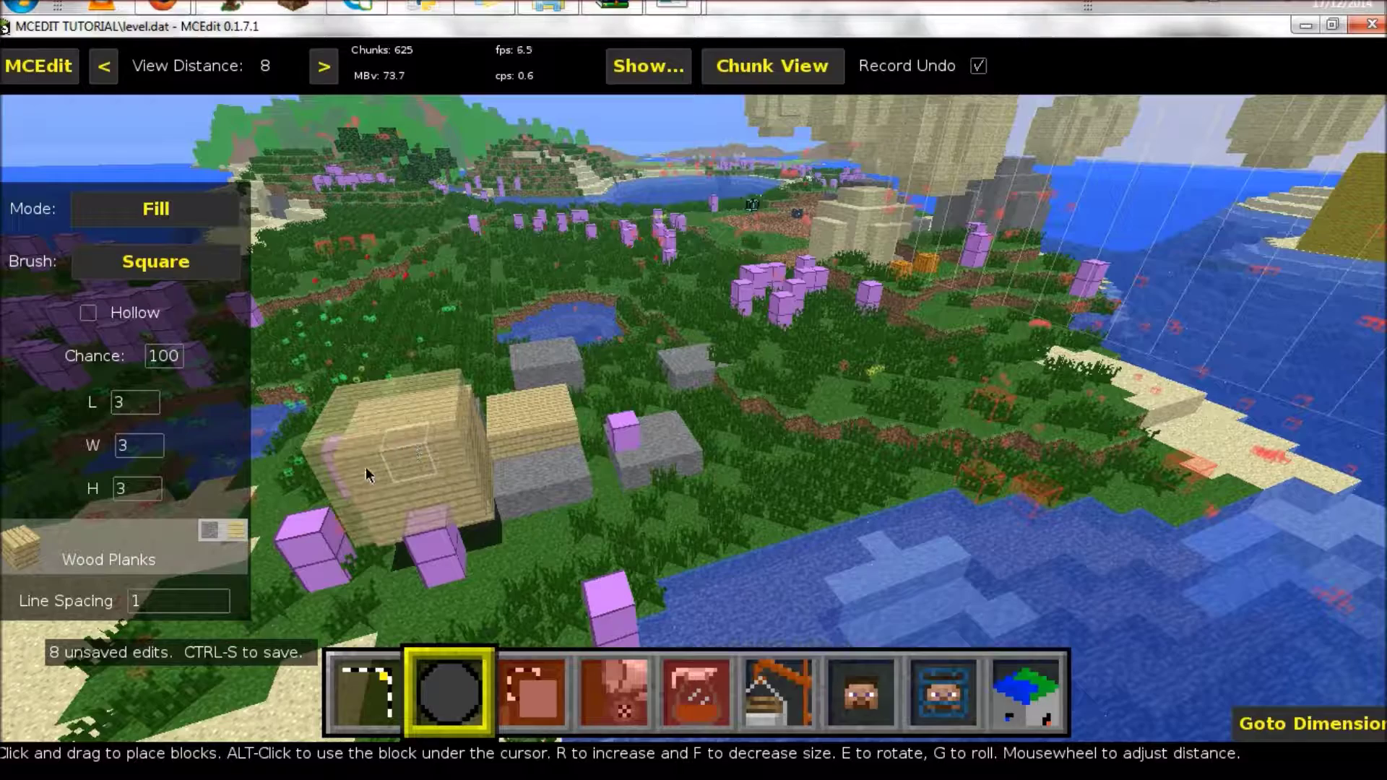
click(356, 469)
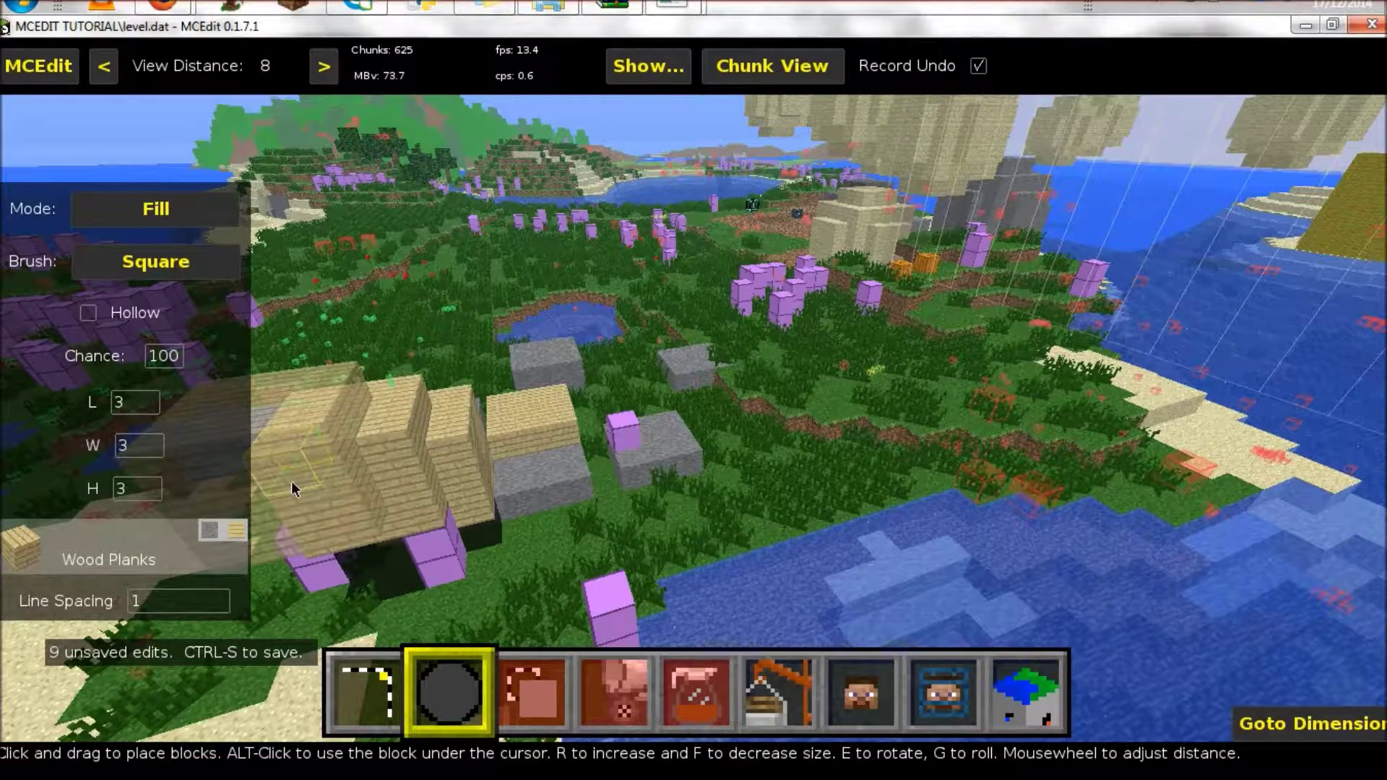
click(283, 481)
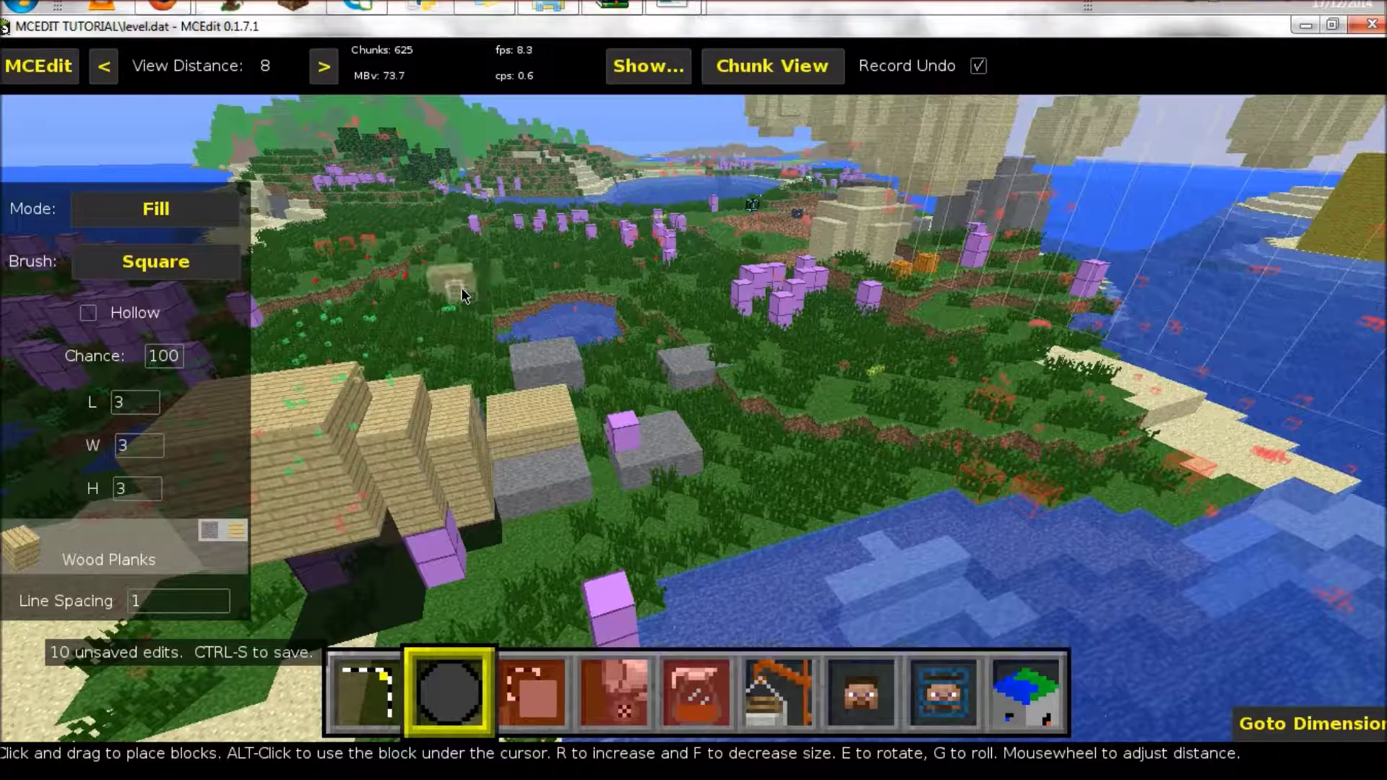
click(533, 421)
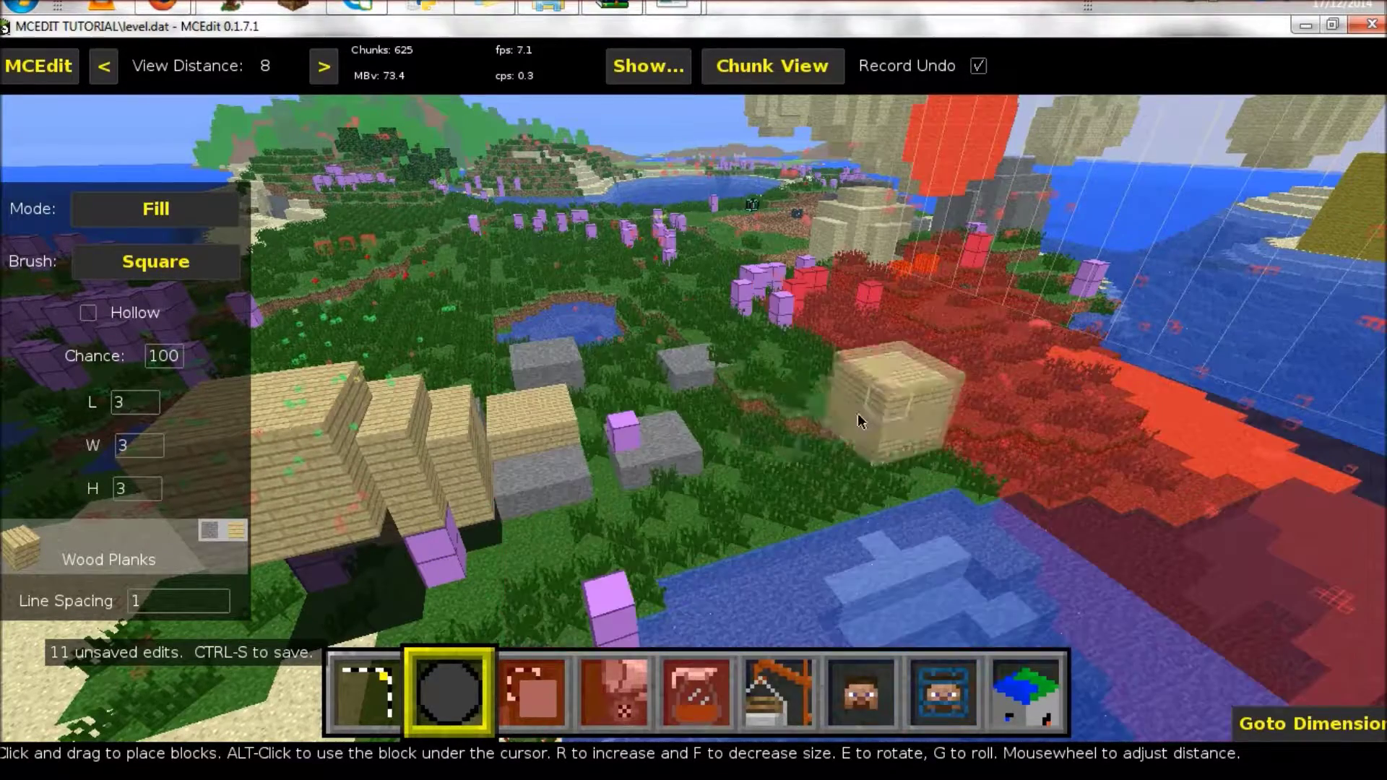
Place Wood Planks diamonds on the grassland with the Diamond brush, one at size 3 and two at 30 × 30 × 30.
click(166, 262)
click(738, 388)
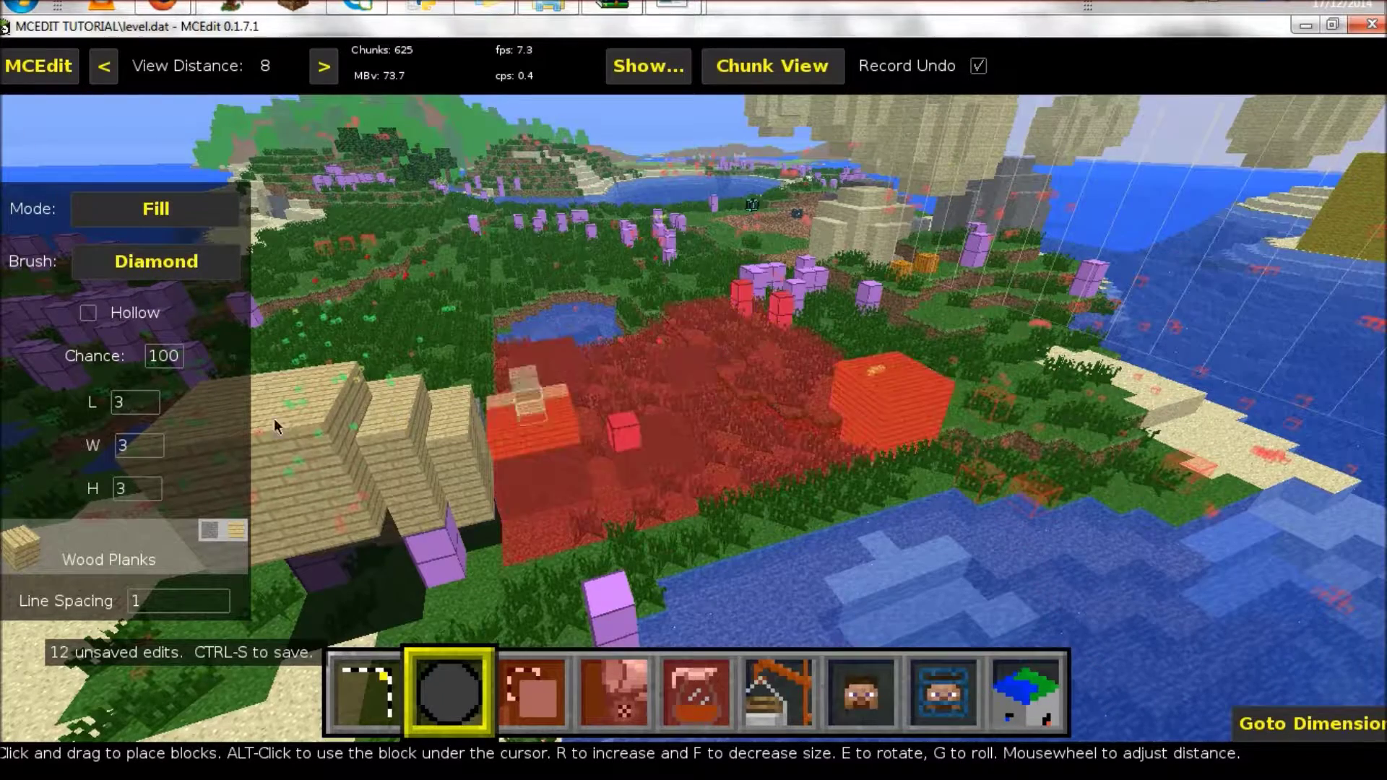
text(0)
click(133, 409)
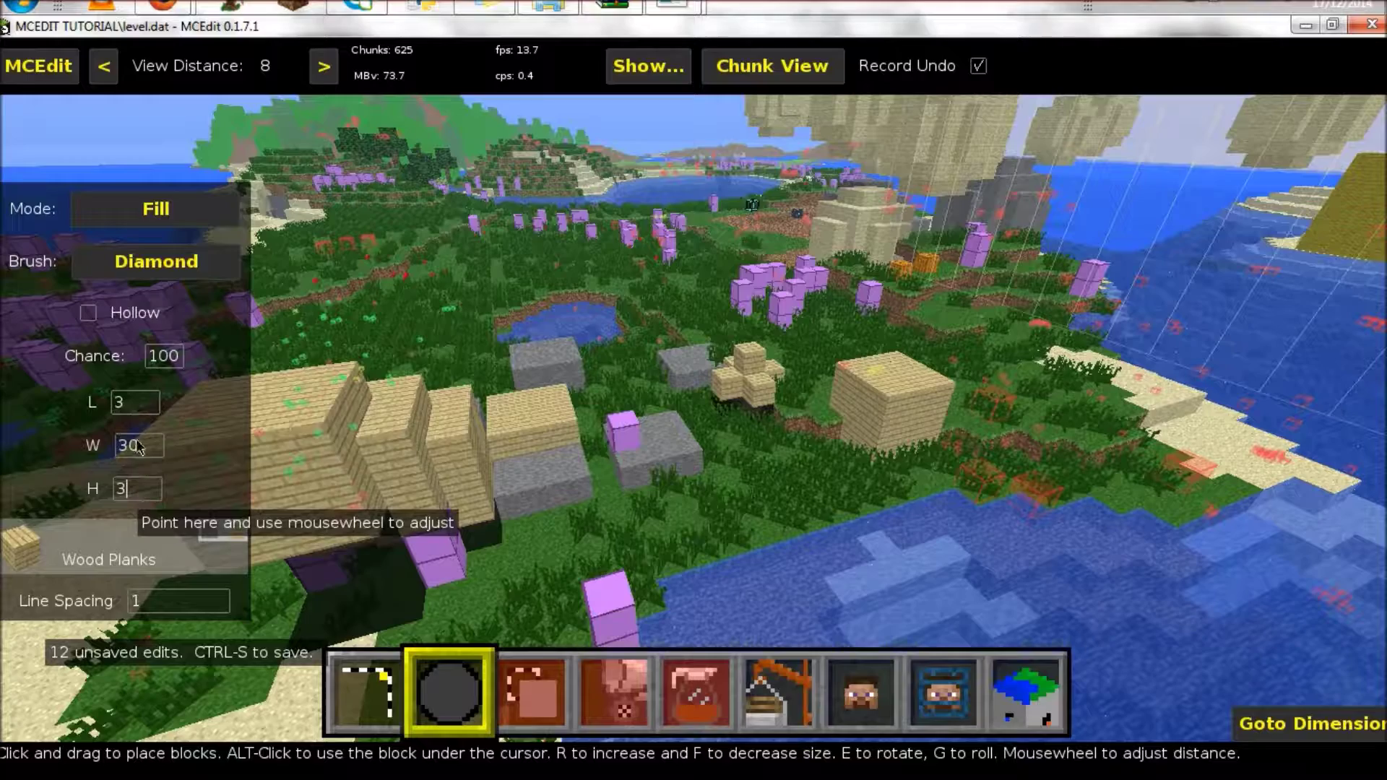
text(0)
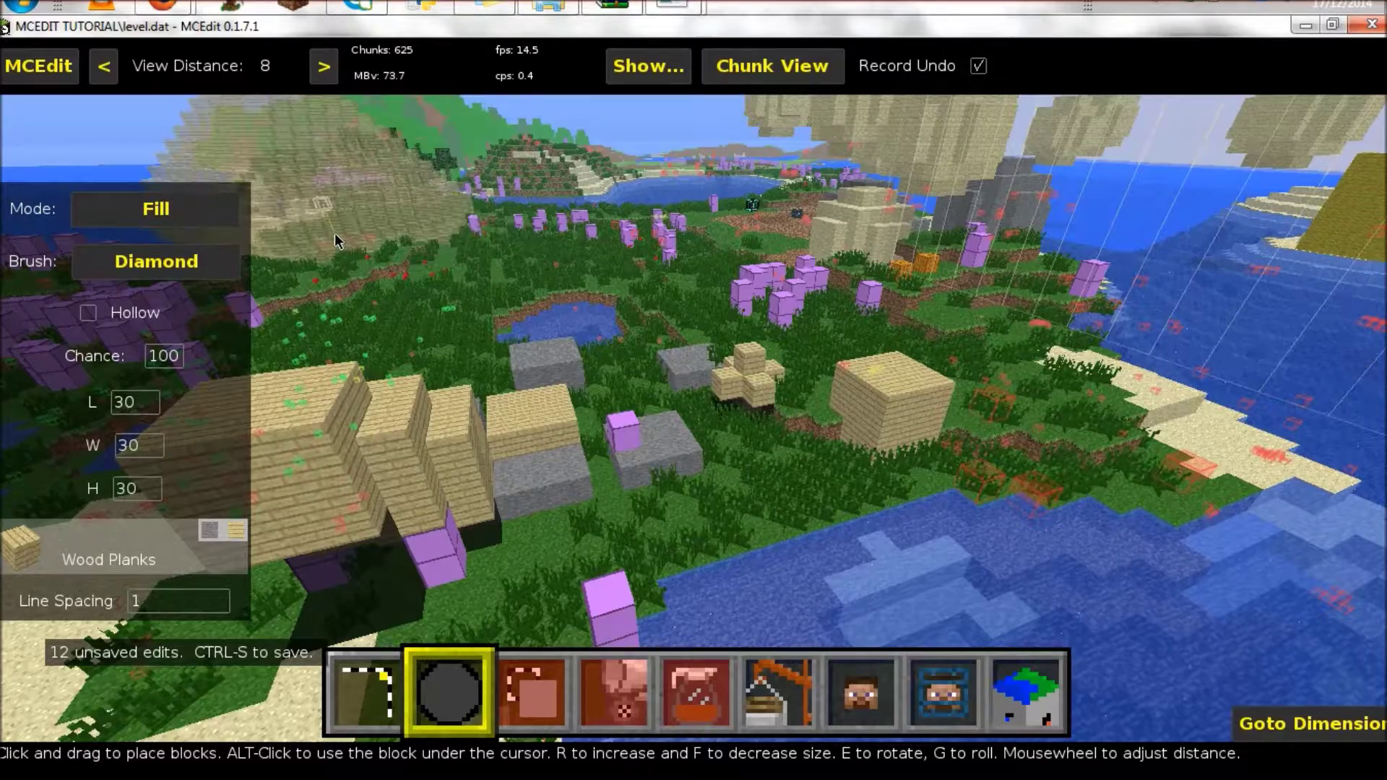
click(336, 228)
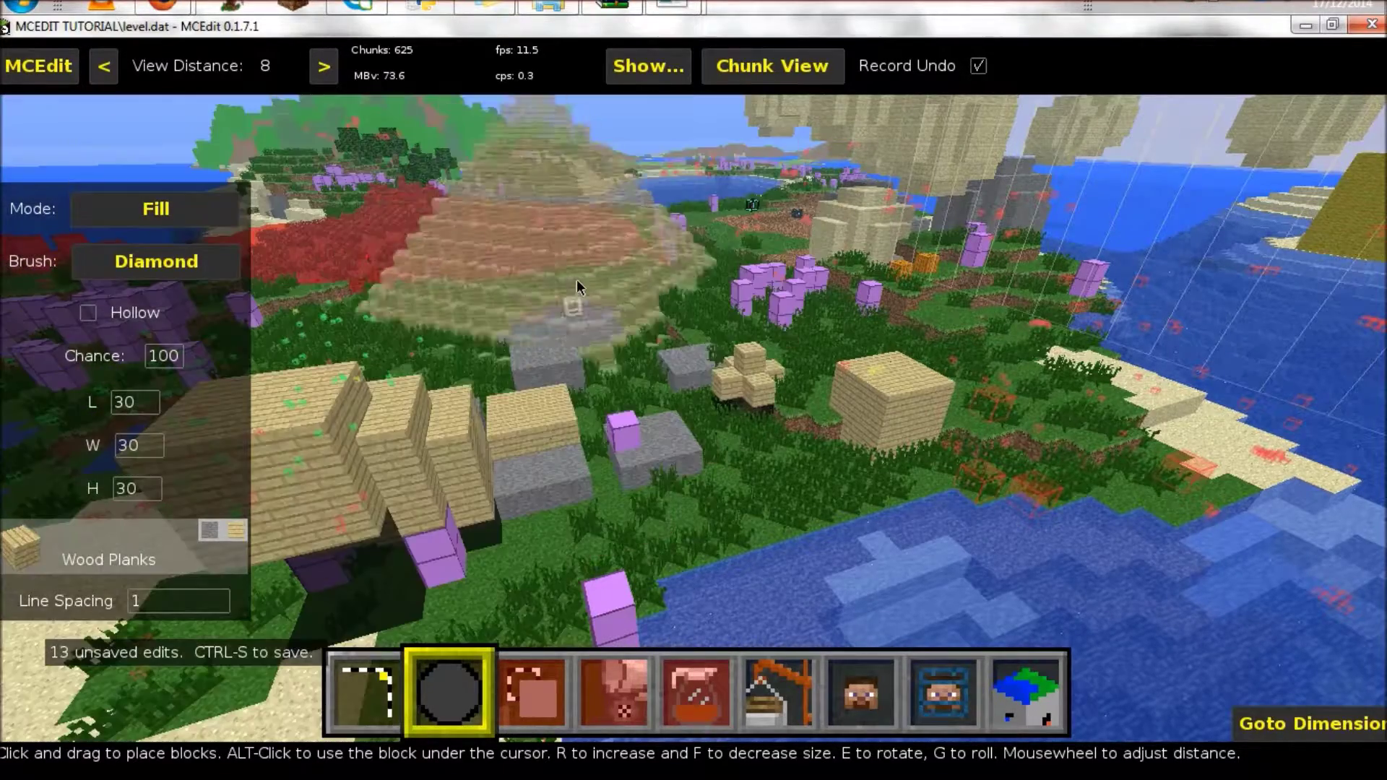
click(579, 279)
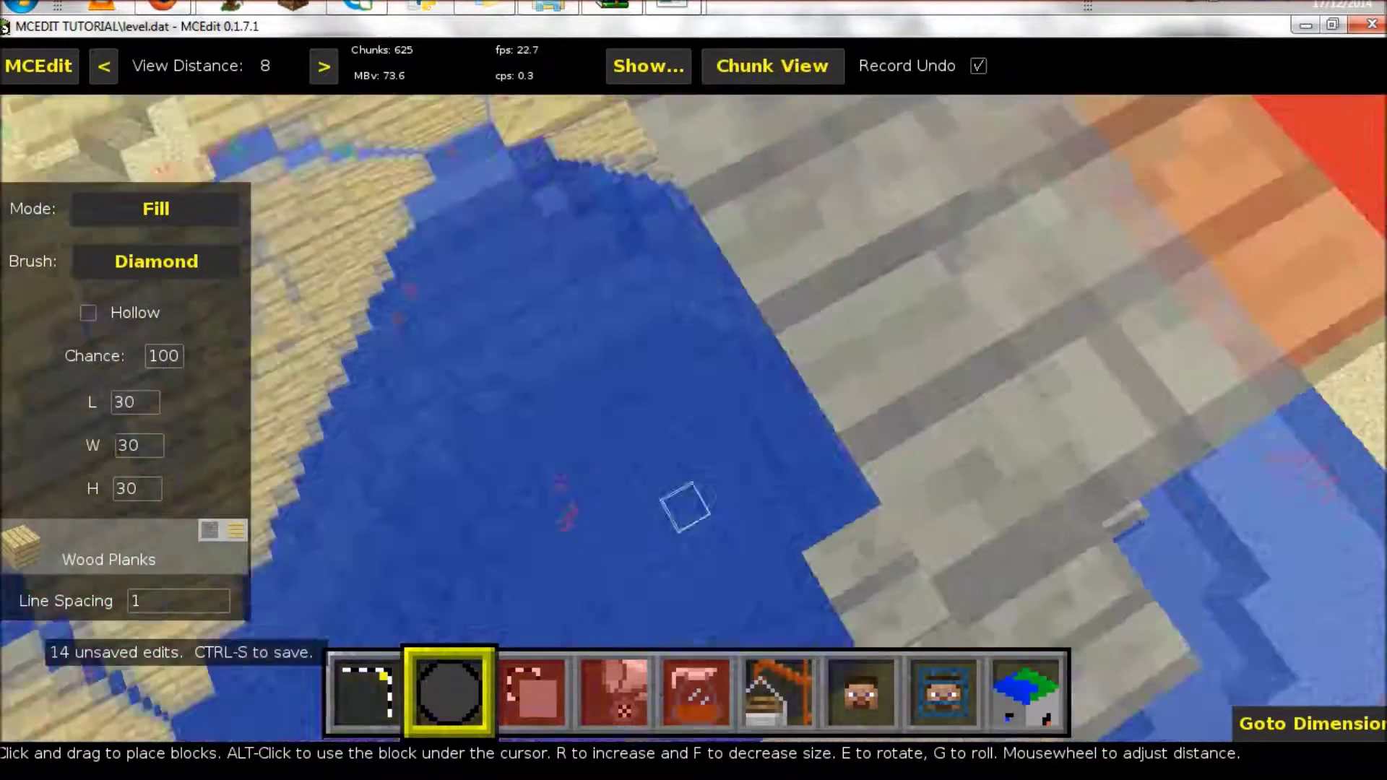
Lay a 30 × 3 × 3 Wood Planks strip across the water with the Diamond brush, and set the brush length to 3.
right_click(694, 405)
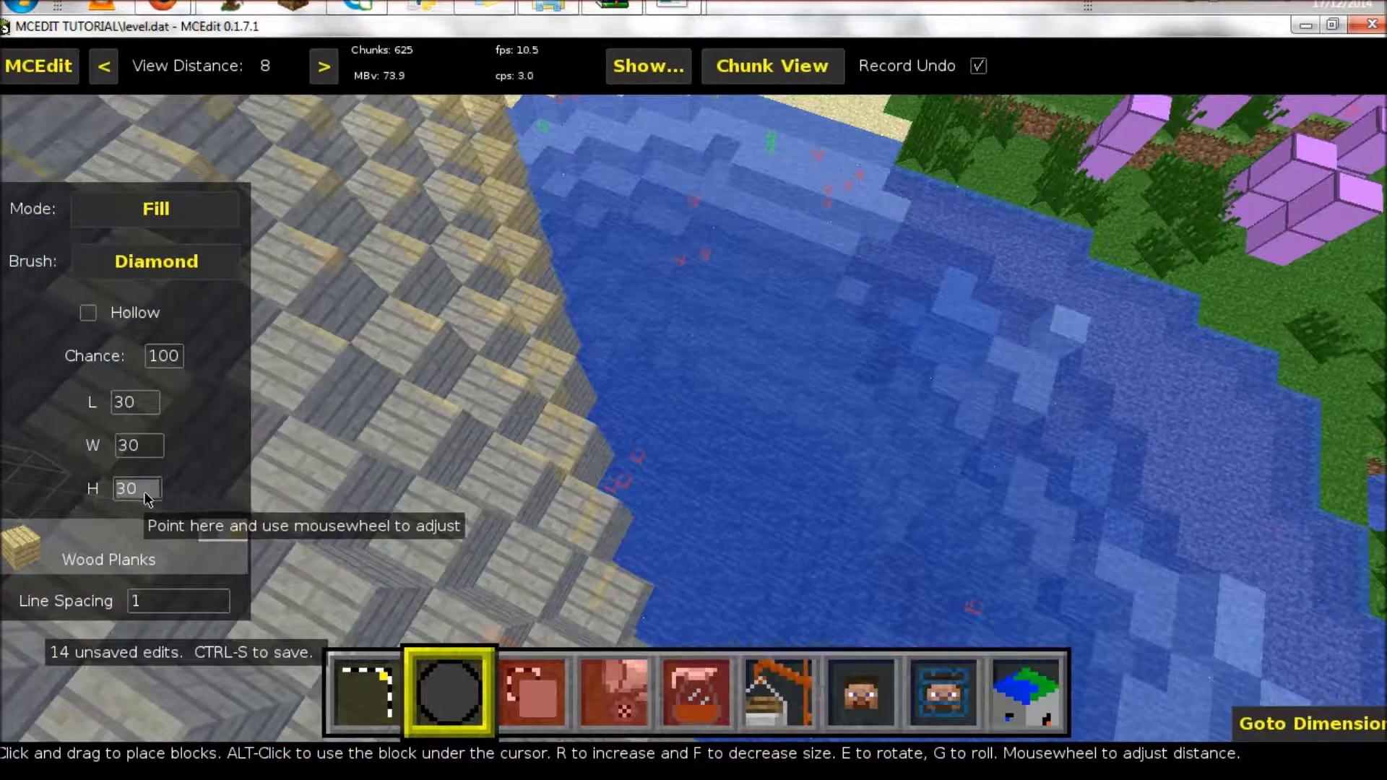
scroll(148, 490, down, 20)
scroll(148, 446, down, 20)
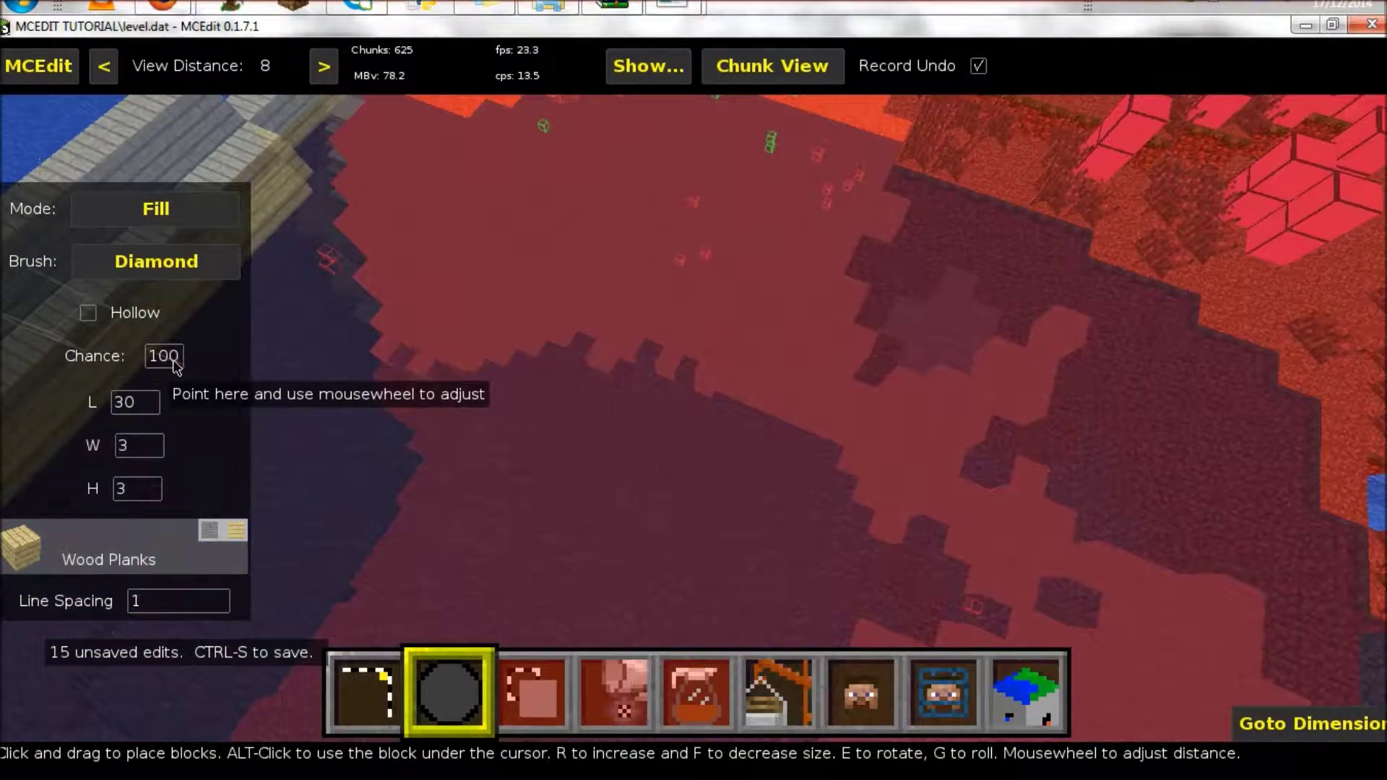
scroll(195, 416, down, 20)
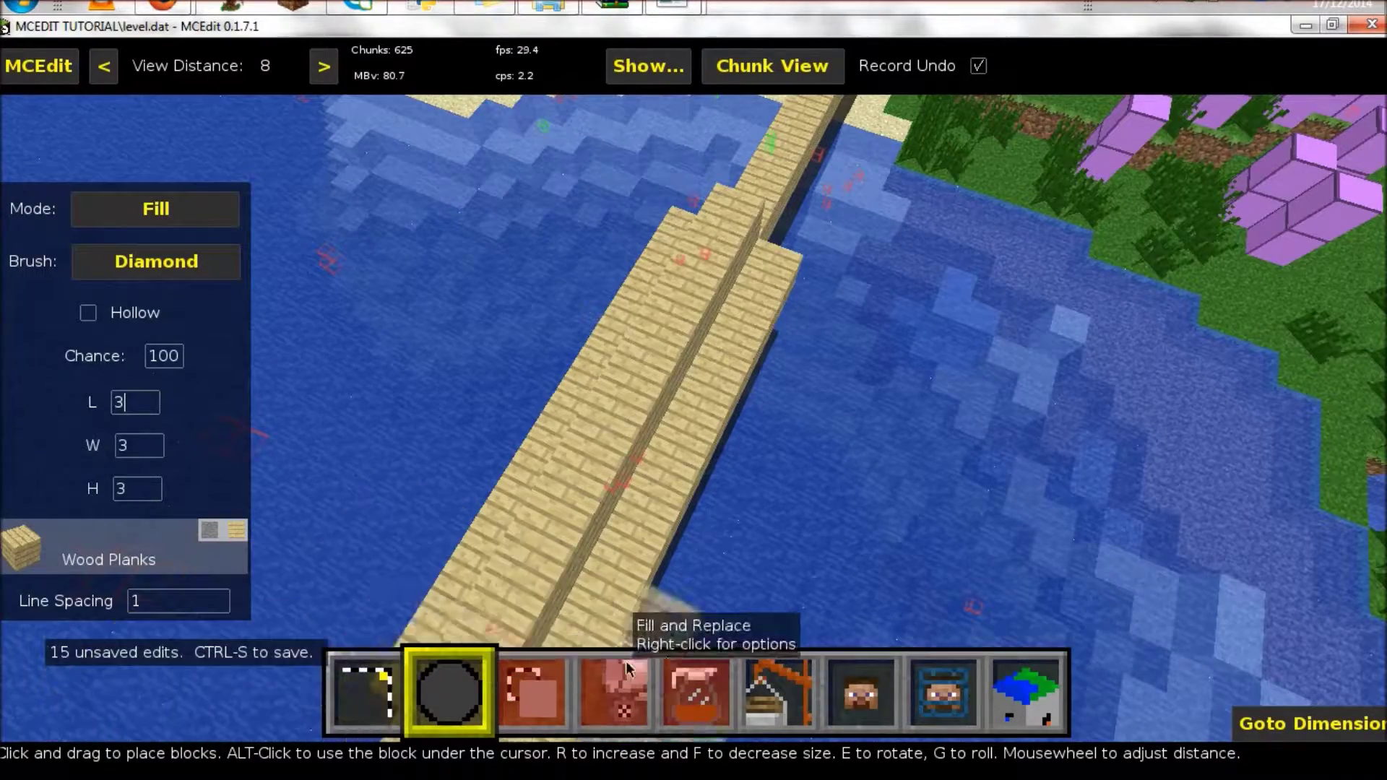
Select a box of 60 W × 50 L × 16 H spanning the grassland and sandy shore beyond the lake.
click(365, 715)
right_click(852, 474)
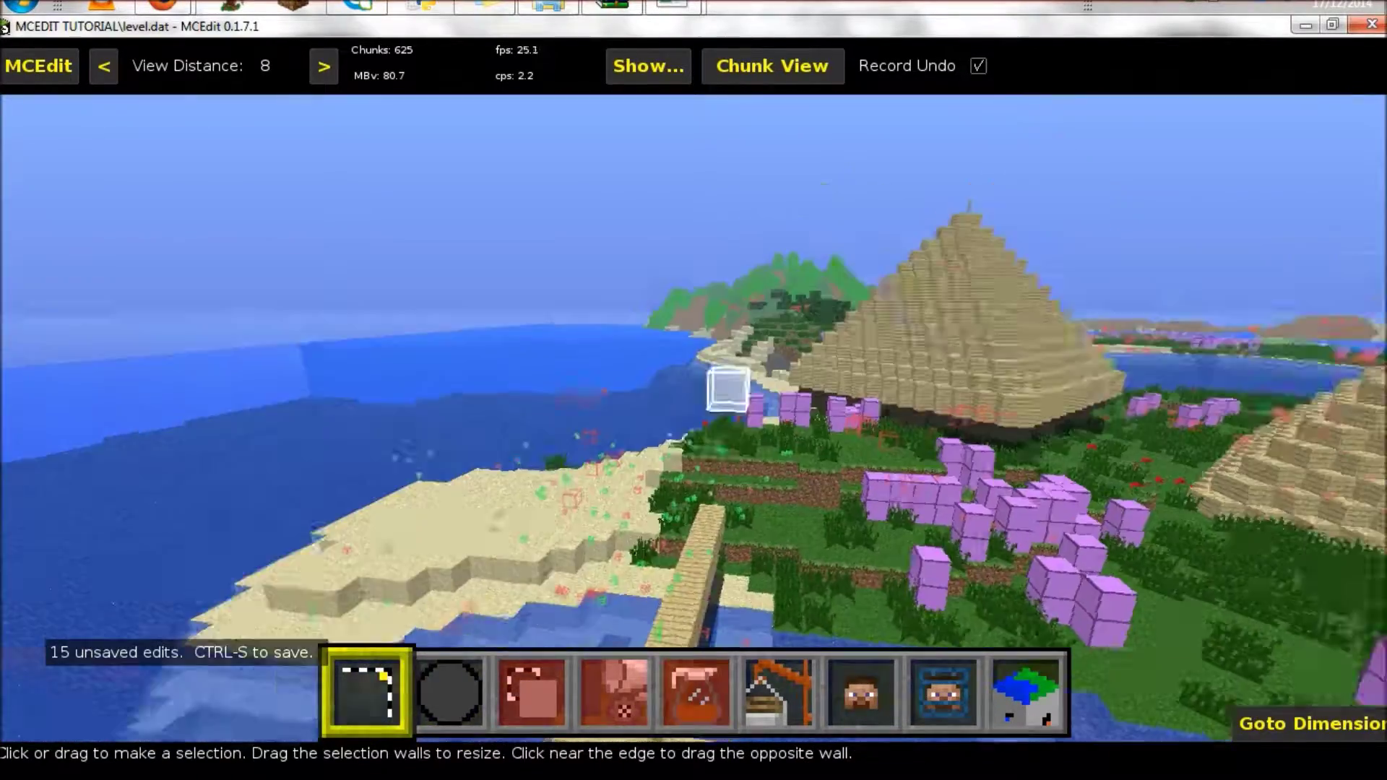
key(w)
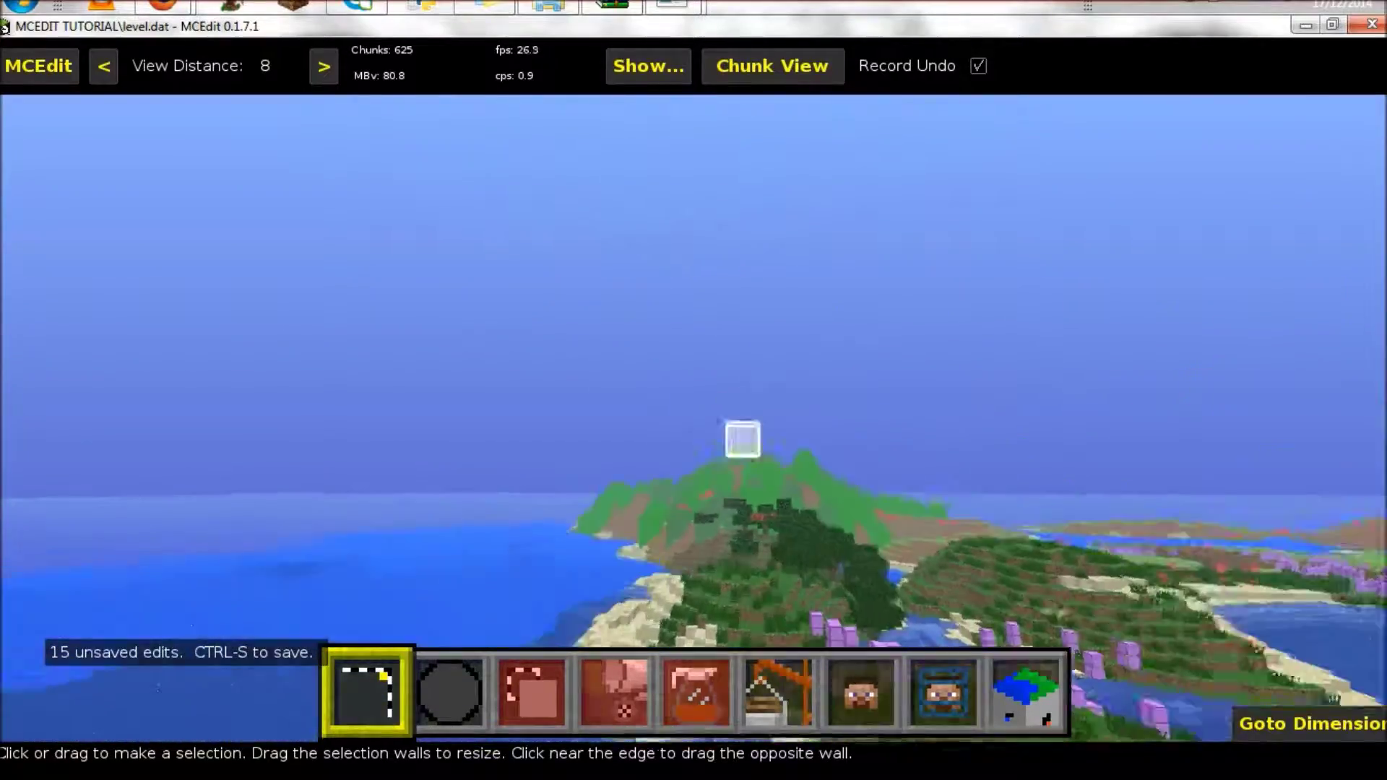
key(w)
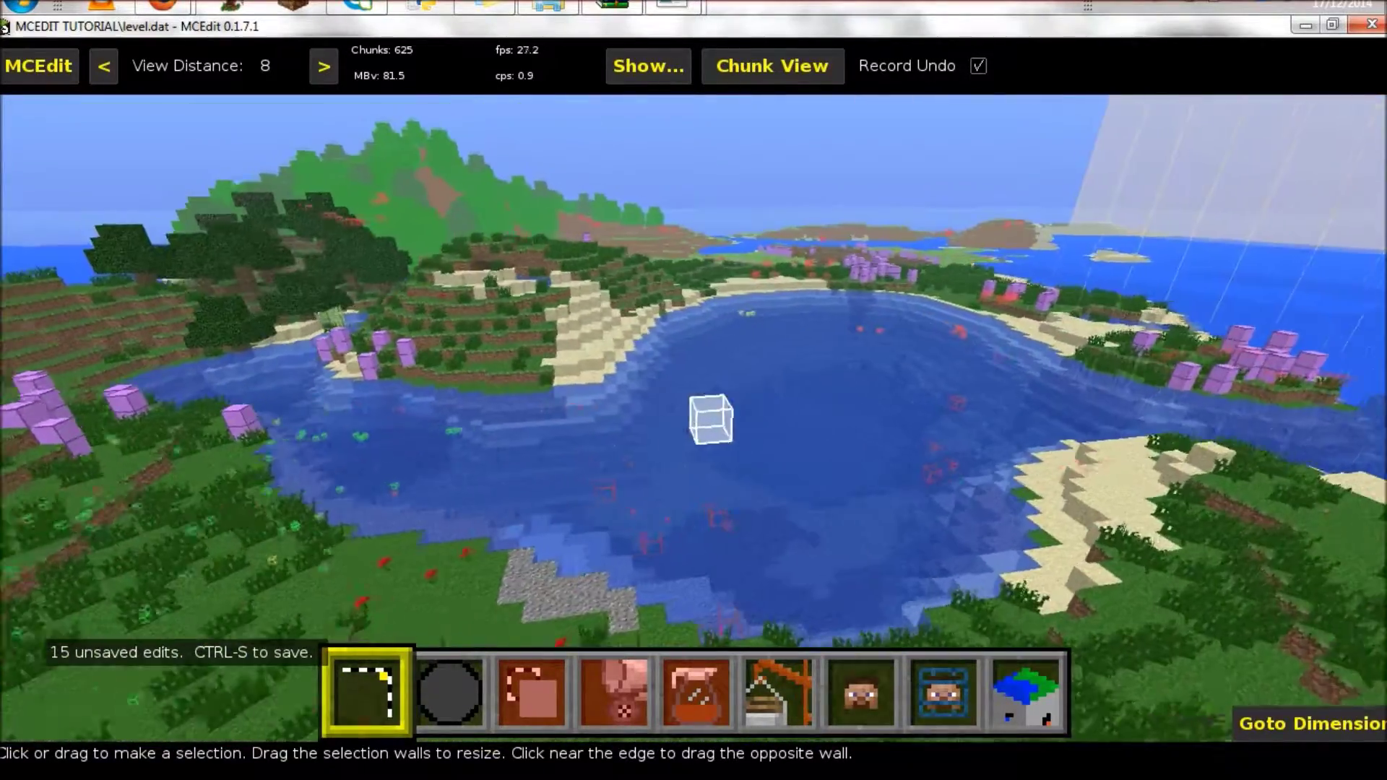
key(w)
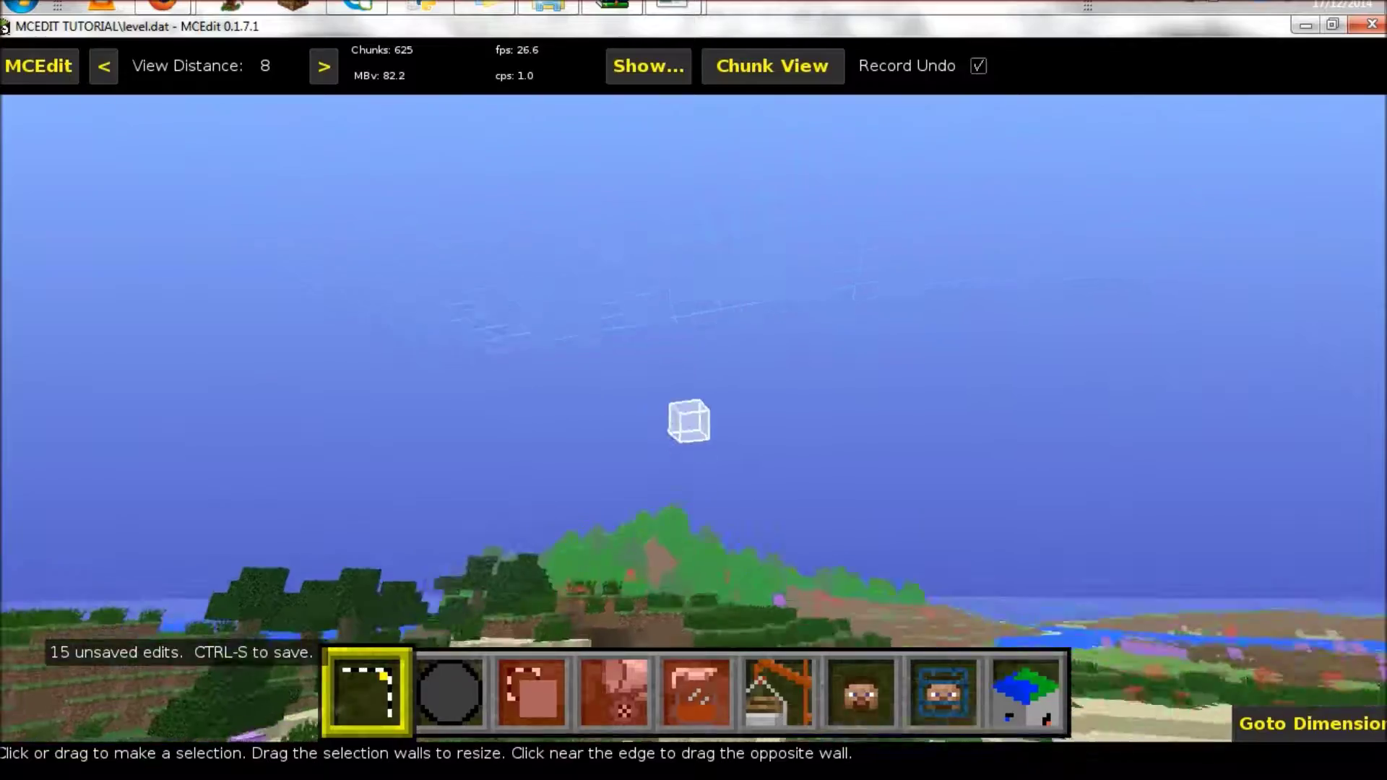
key(w)
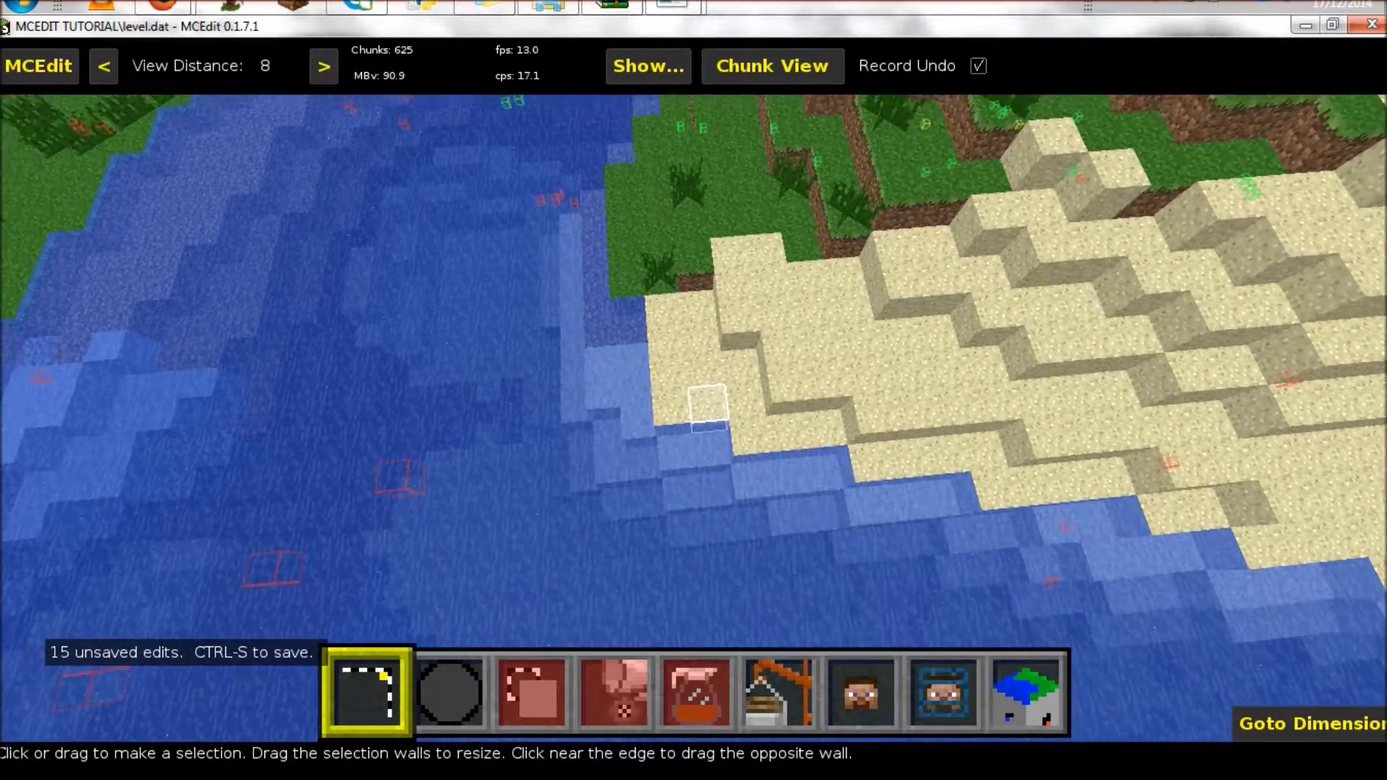
click(710, 406)
key(w)
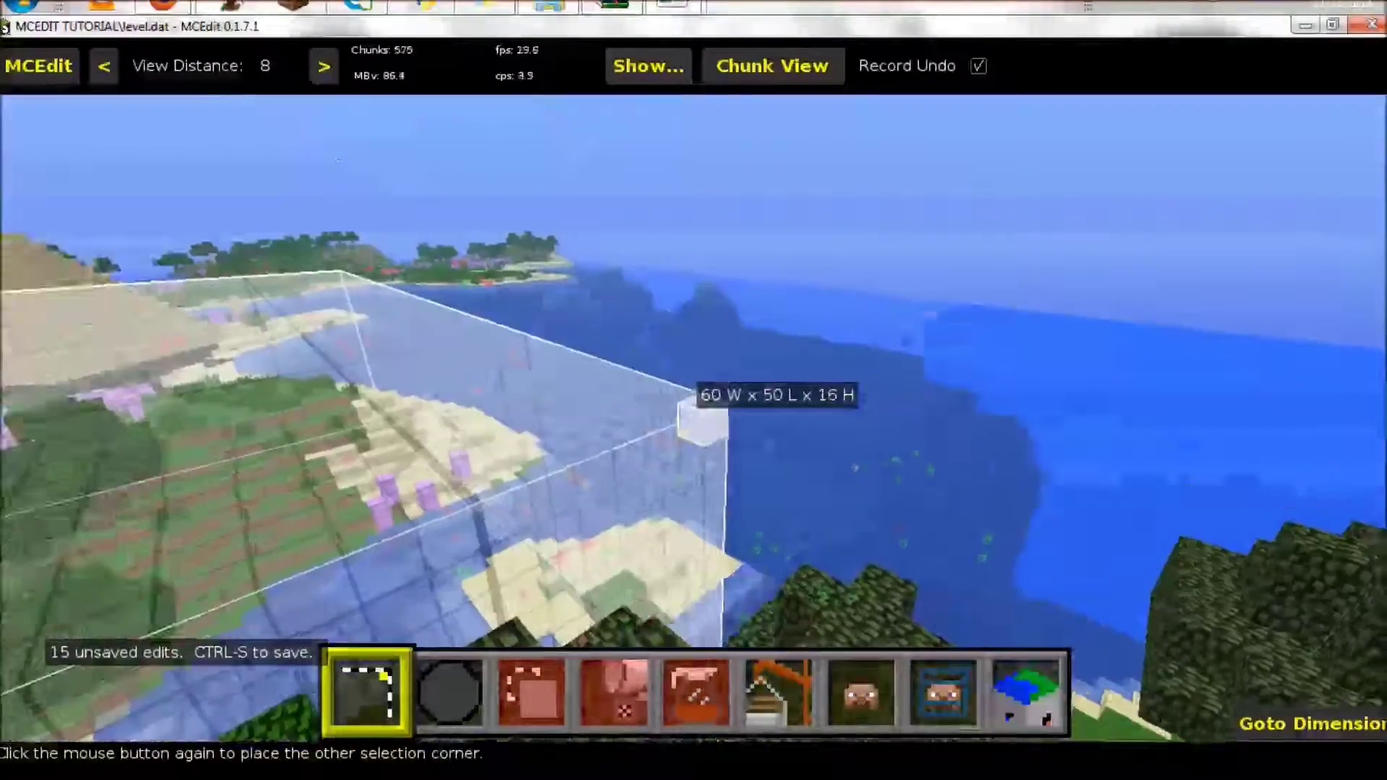
click(699, 419)
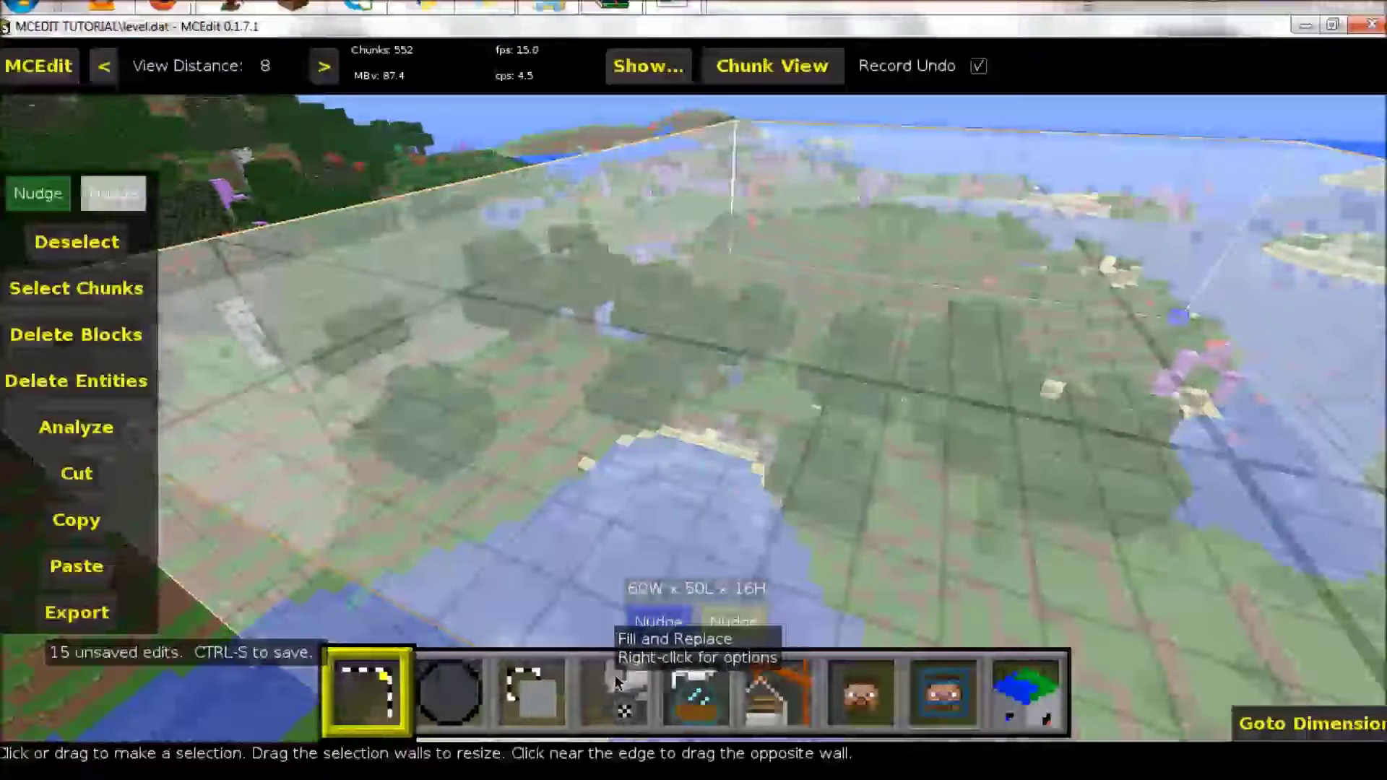
Fill the selected box with Air using Fill and Replace.
click(616, 694)
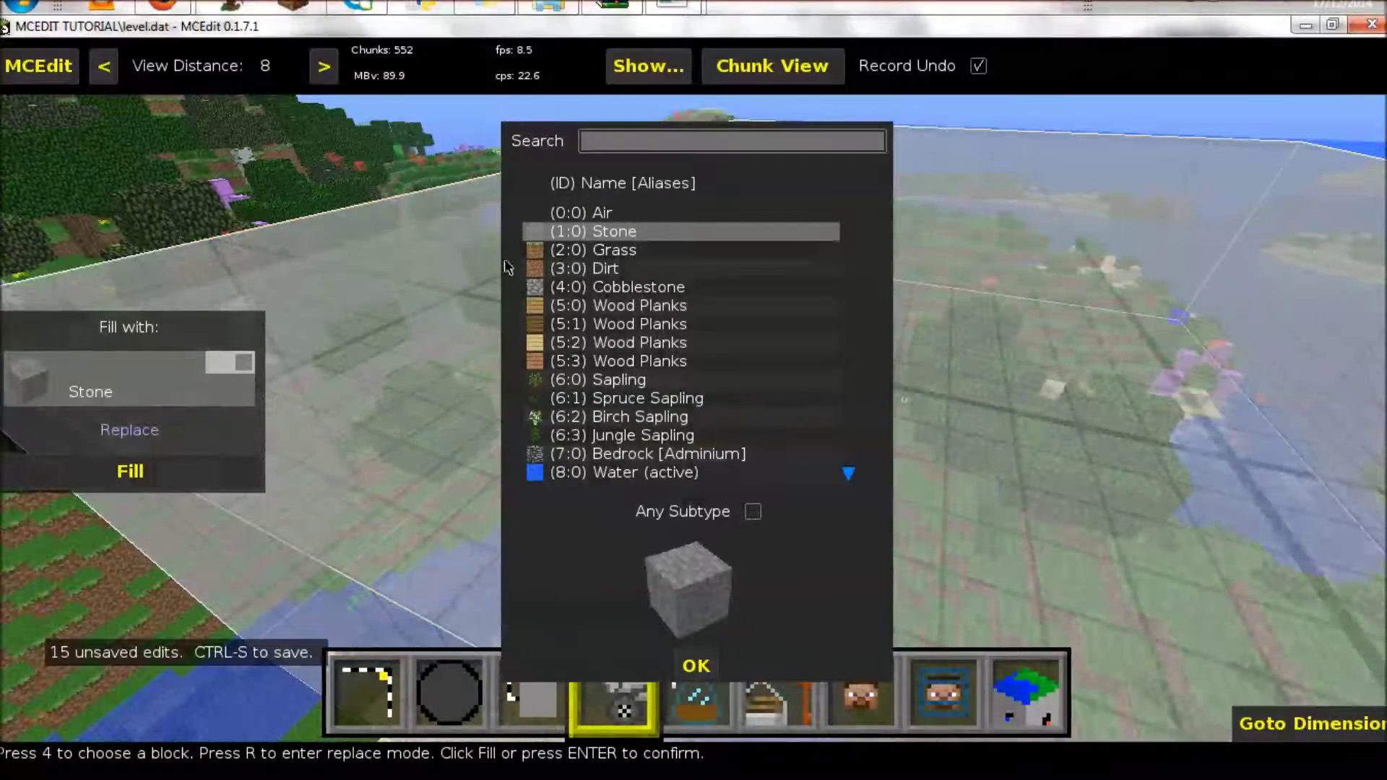
click(626, 288)
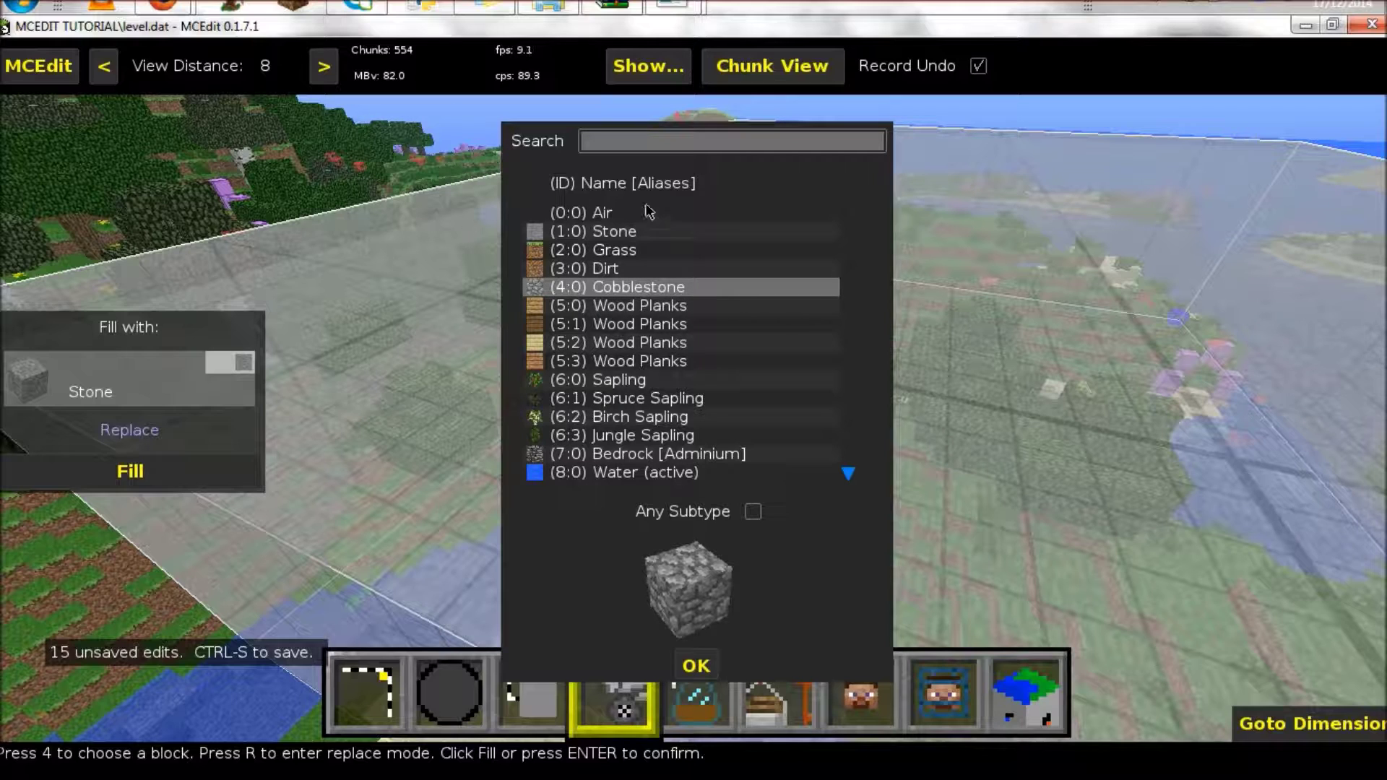
click(607, 213)
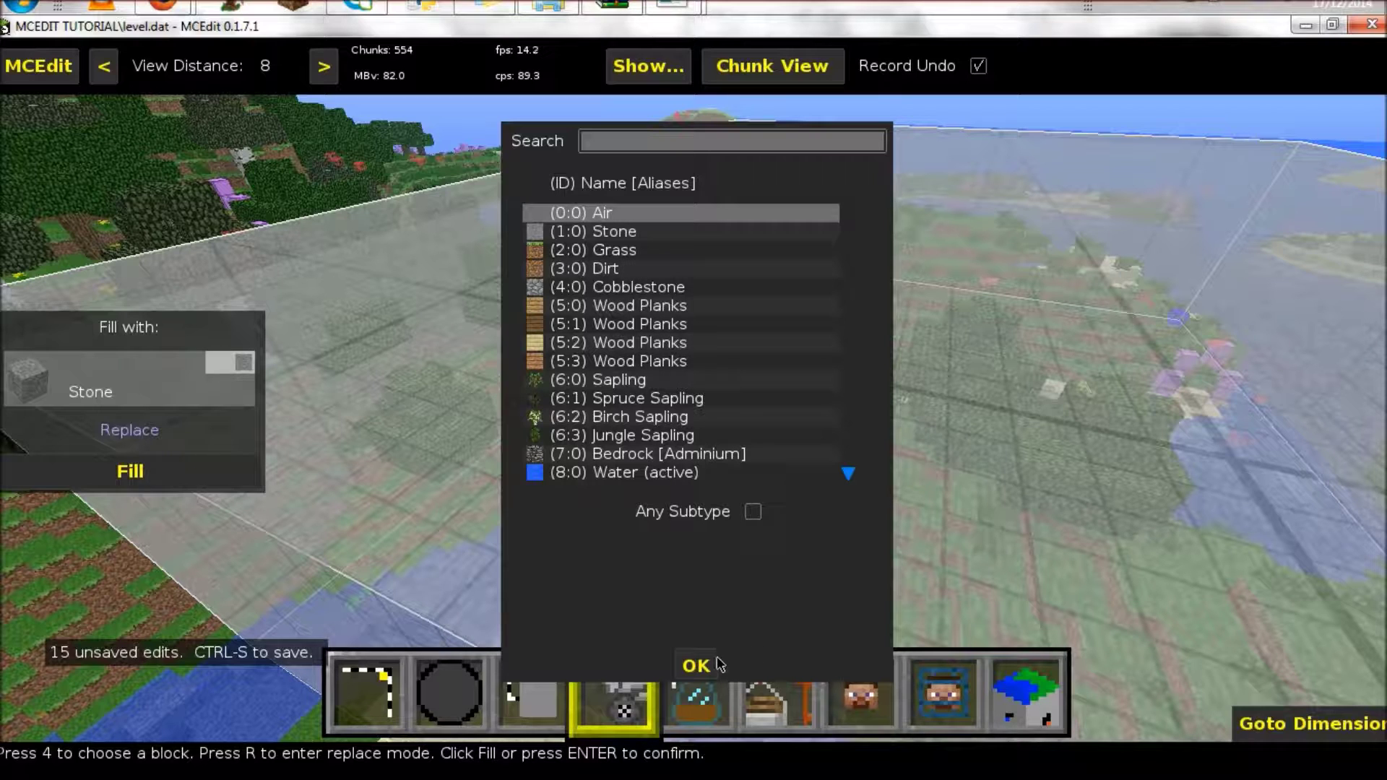
click(695, 665)
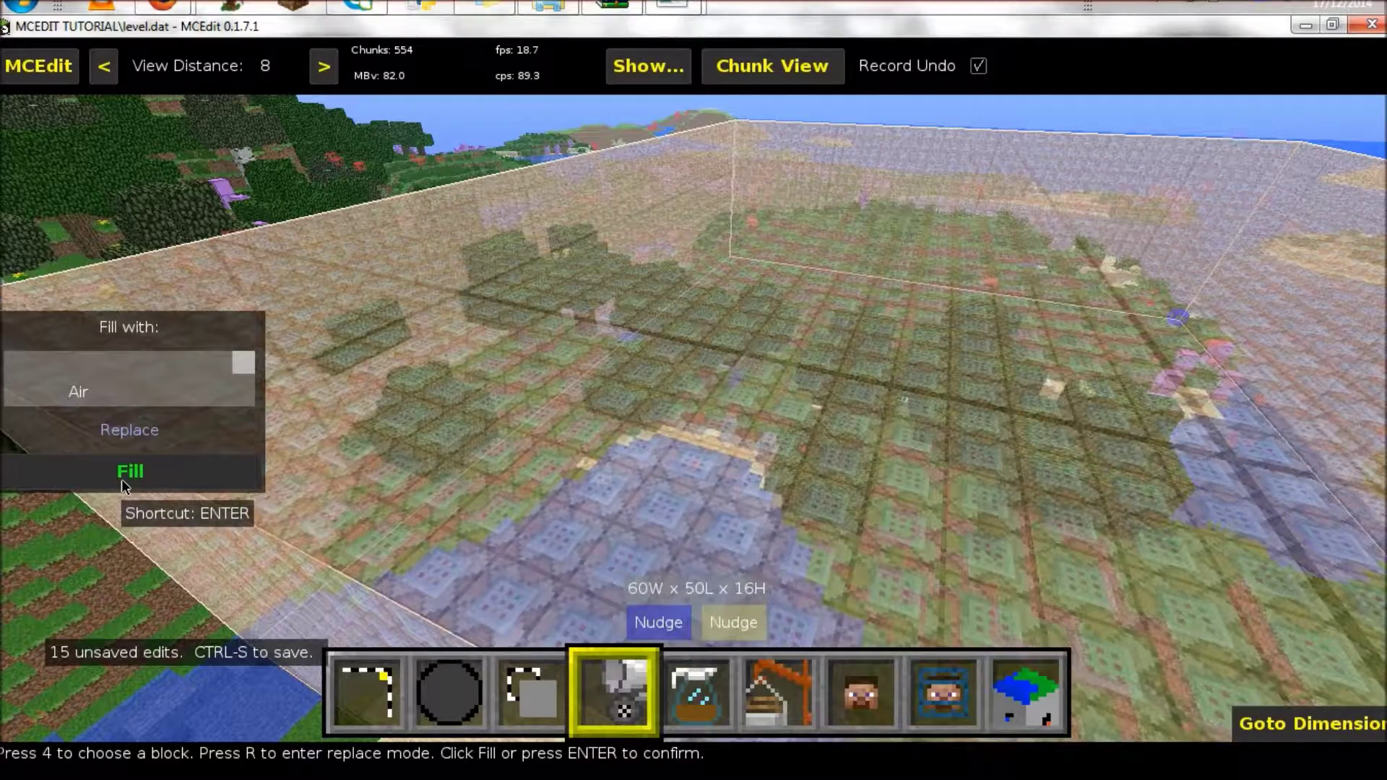
click(122, 479)
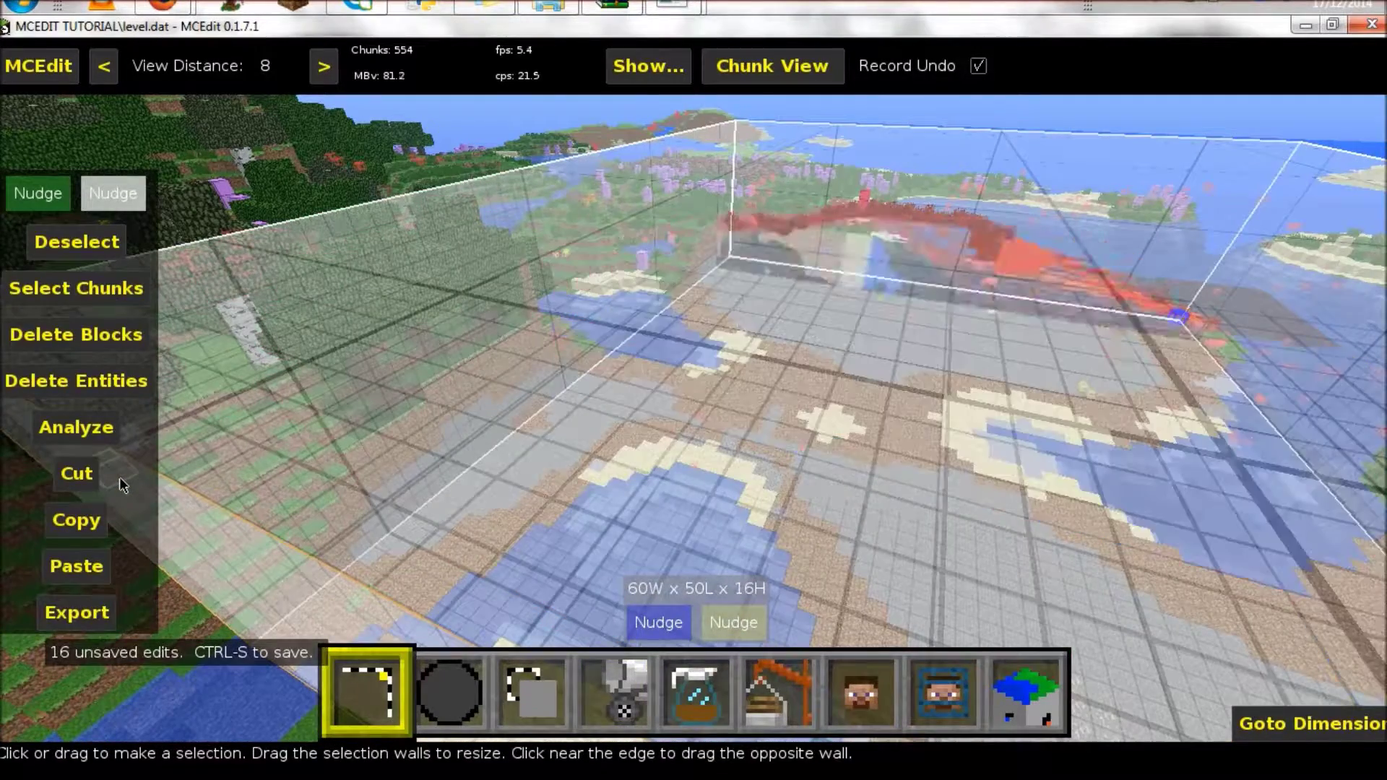
Clear the selection and examine the cleared area beyond the lake from several sides and heights.
key(ctrl+d)
right_click(709, 393)
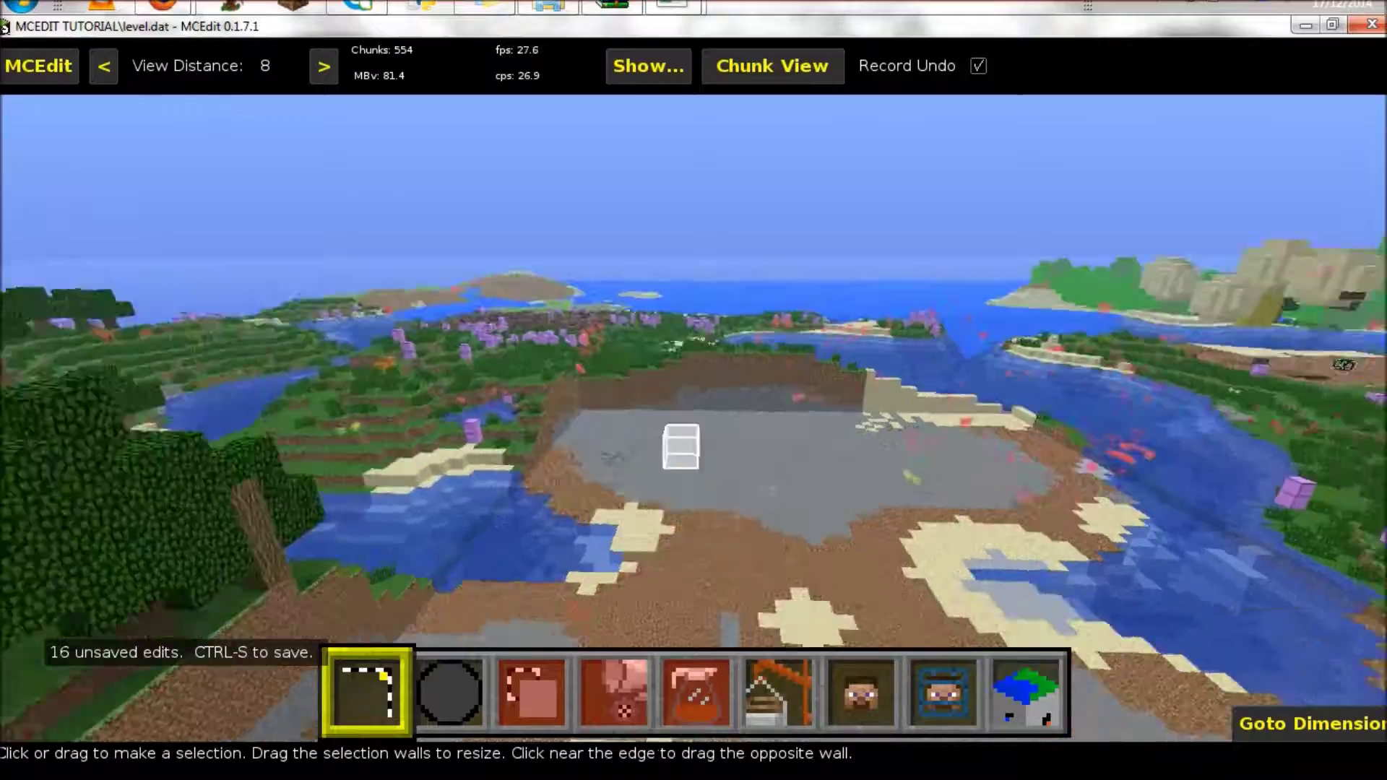
key(a)
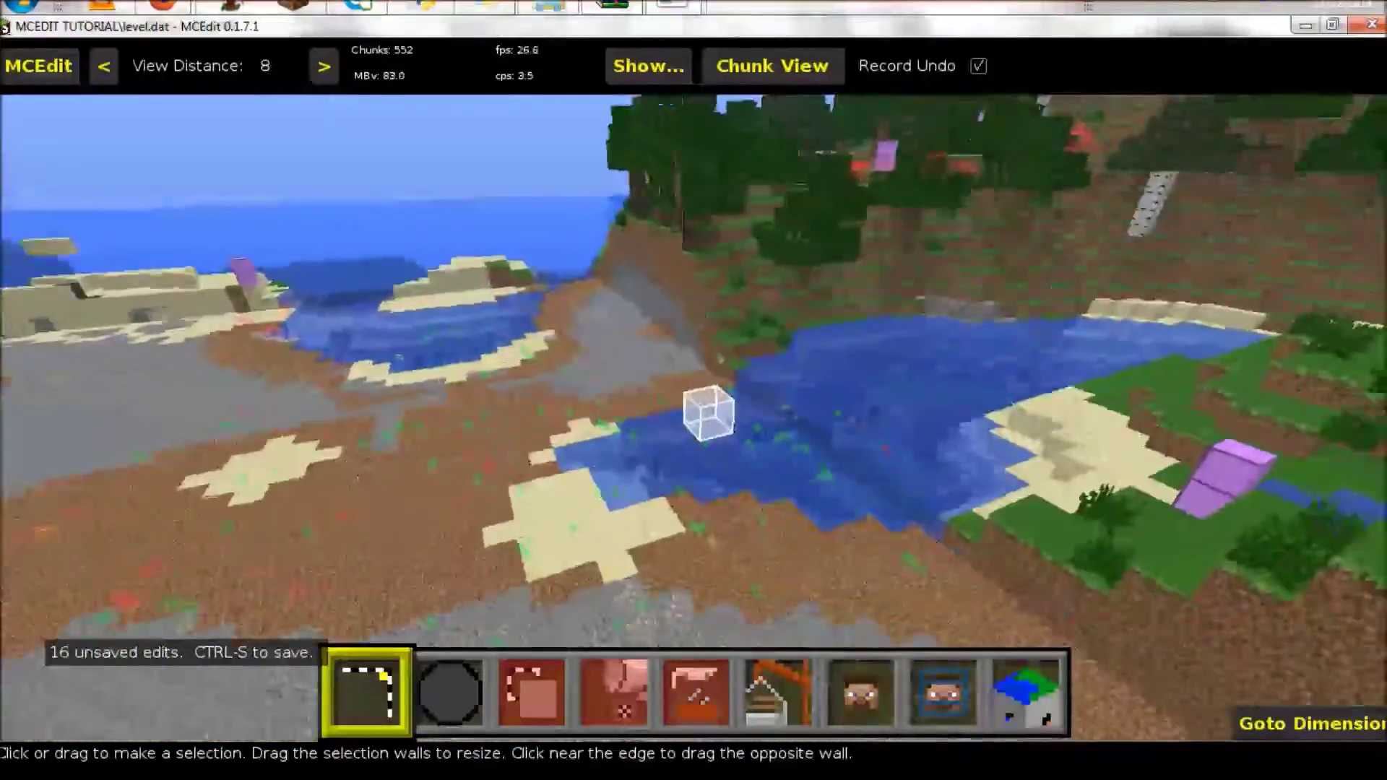
key(w)
key(s)
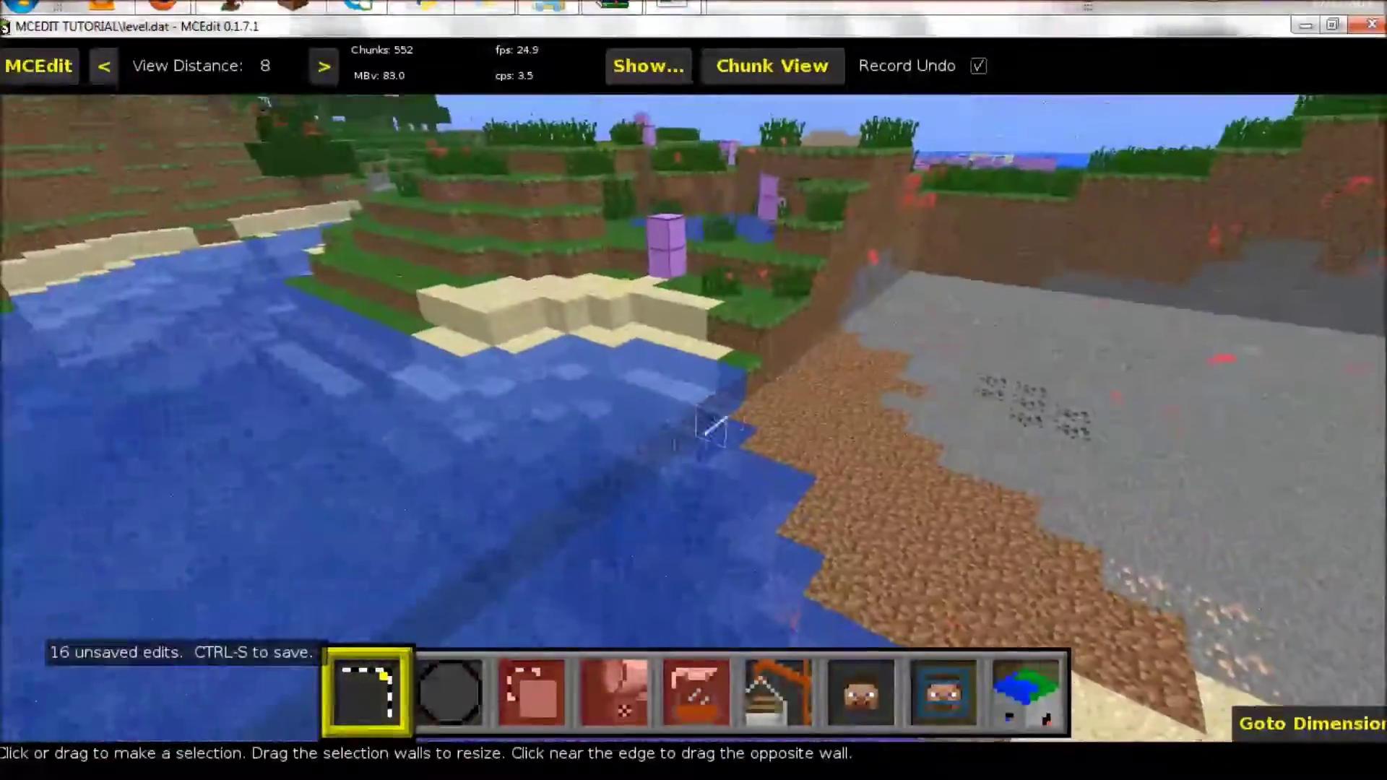
key(w)
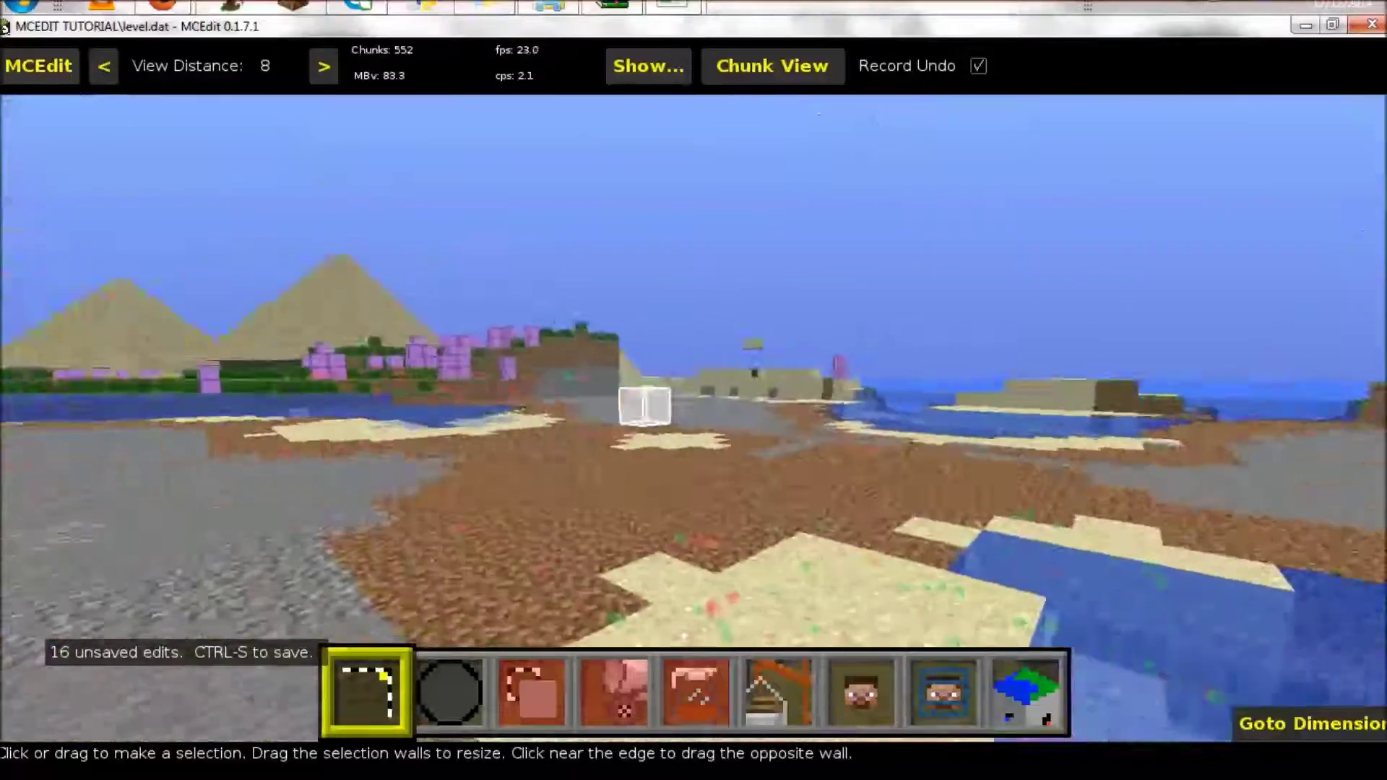
key(w)
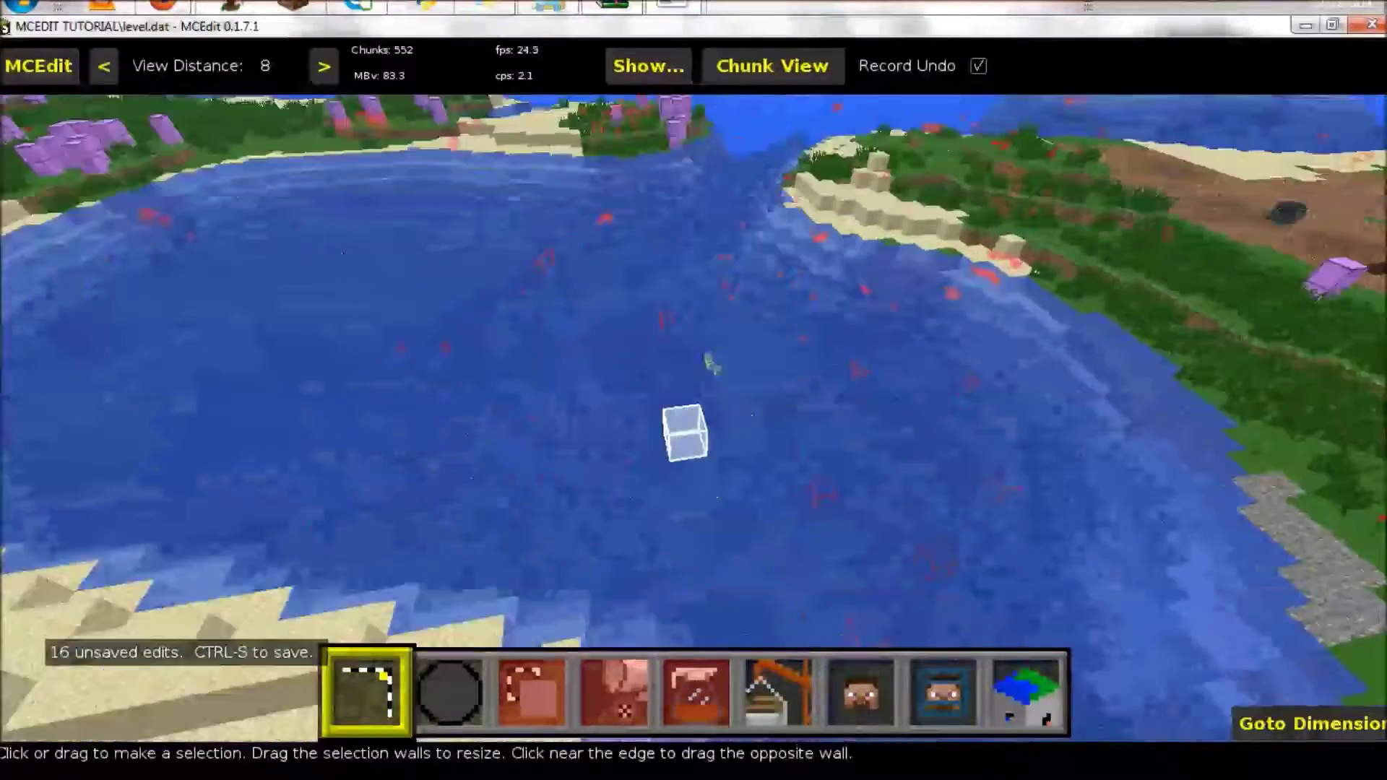
key(s)
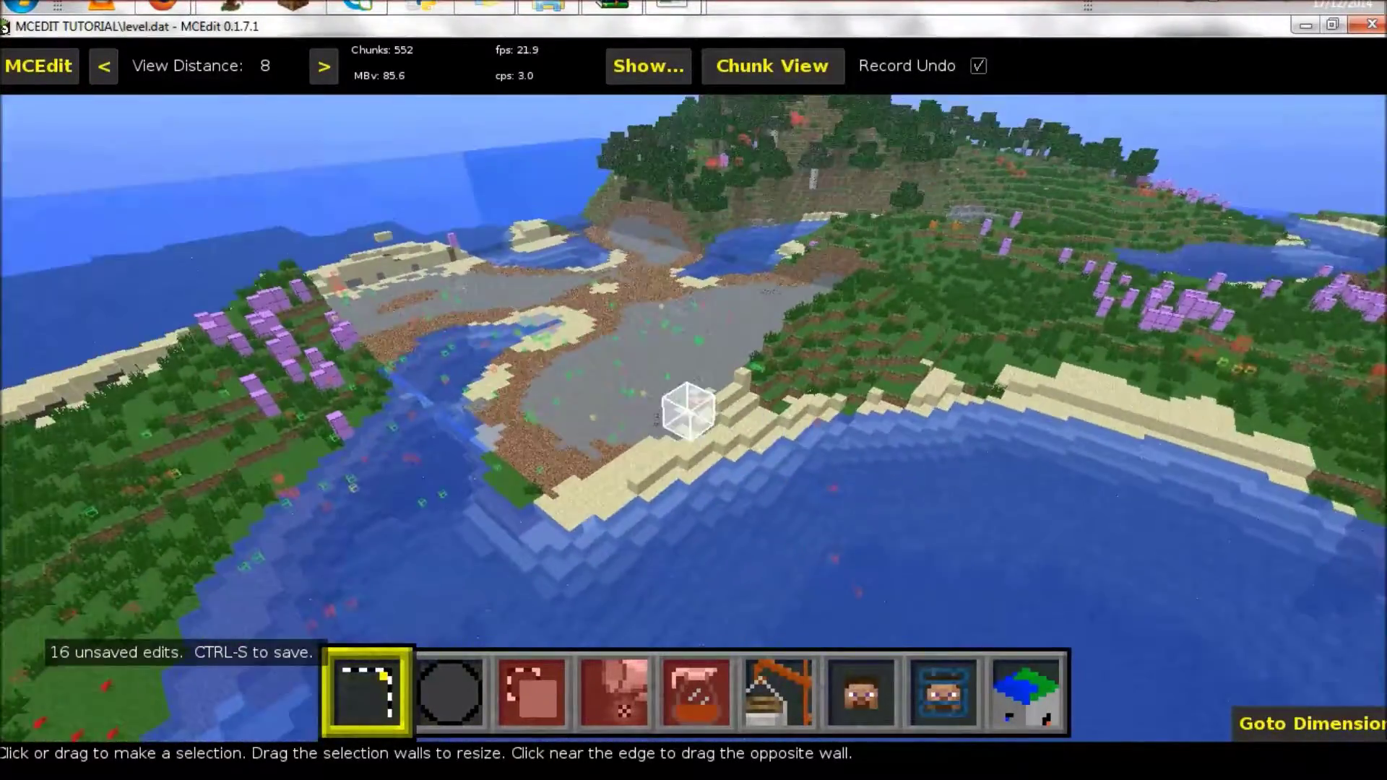
key(w)
key(s)
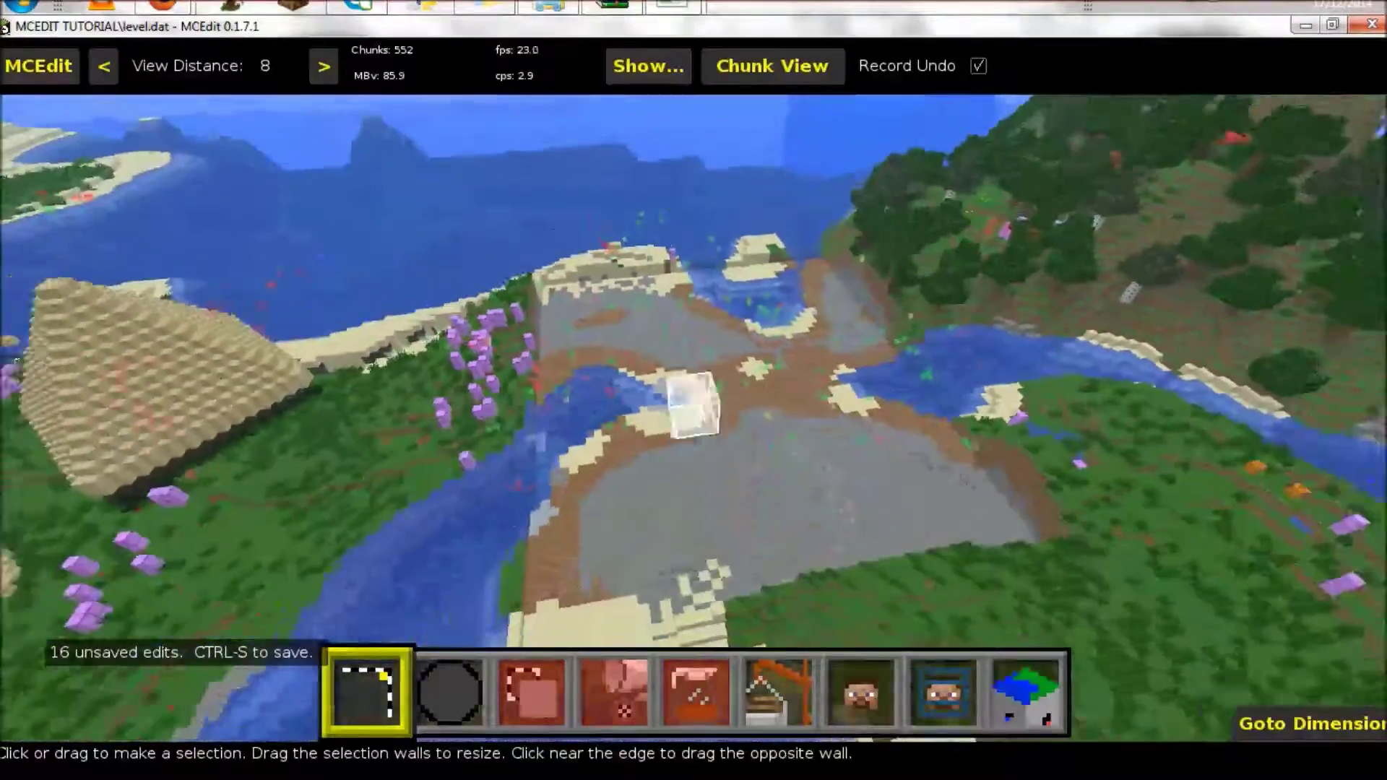
key(w)
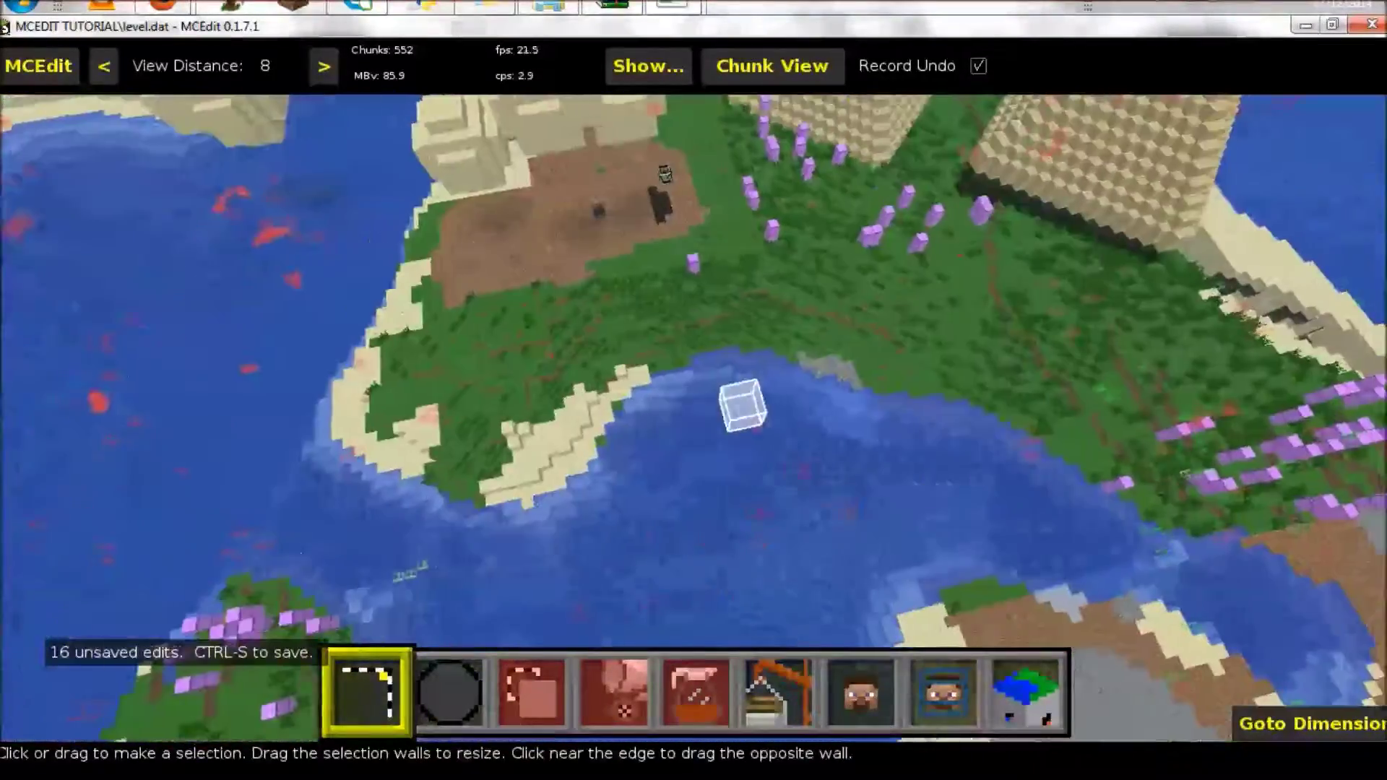
Select a box of 19 W × 14 L × 2 H on the grassland between the pyramids and the water.
key(w)
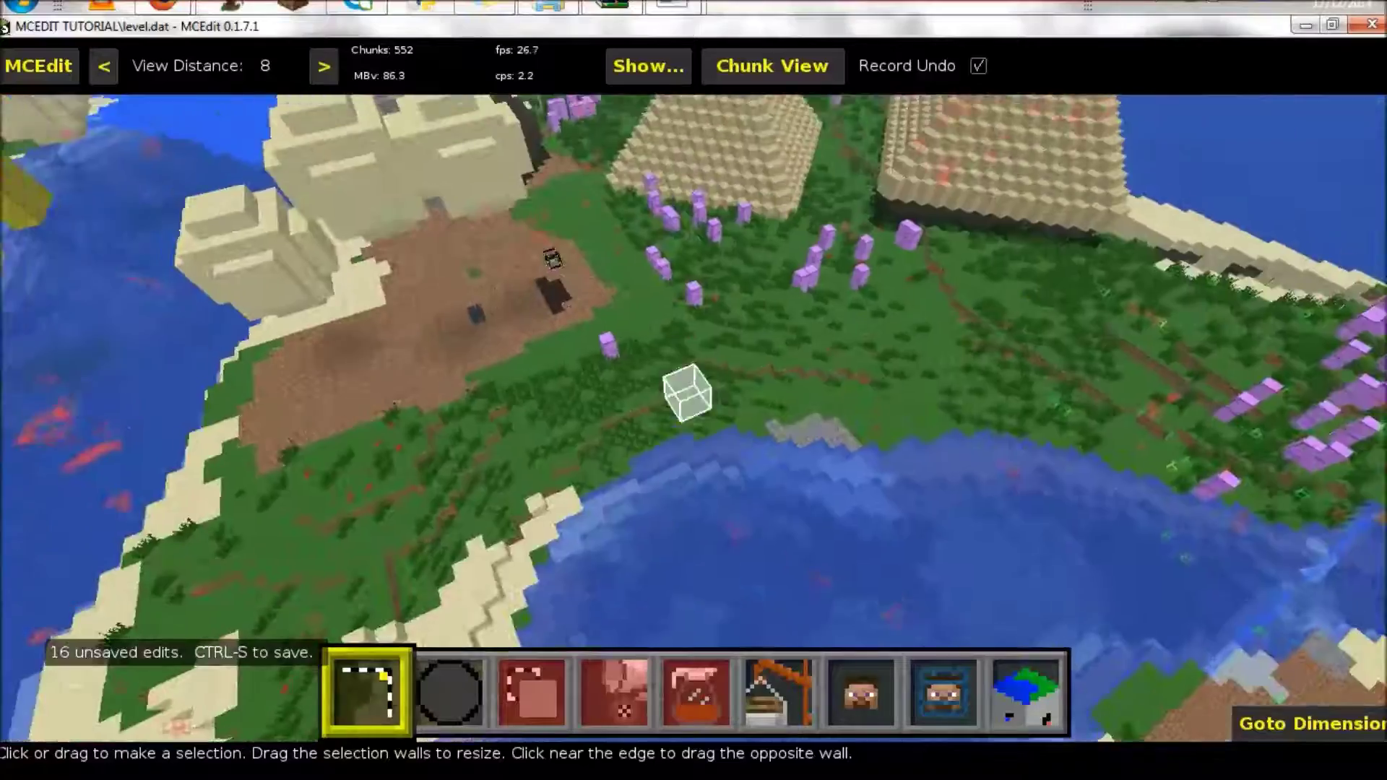
key(w)
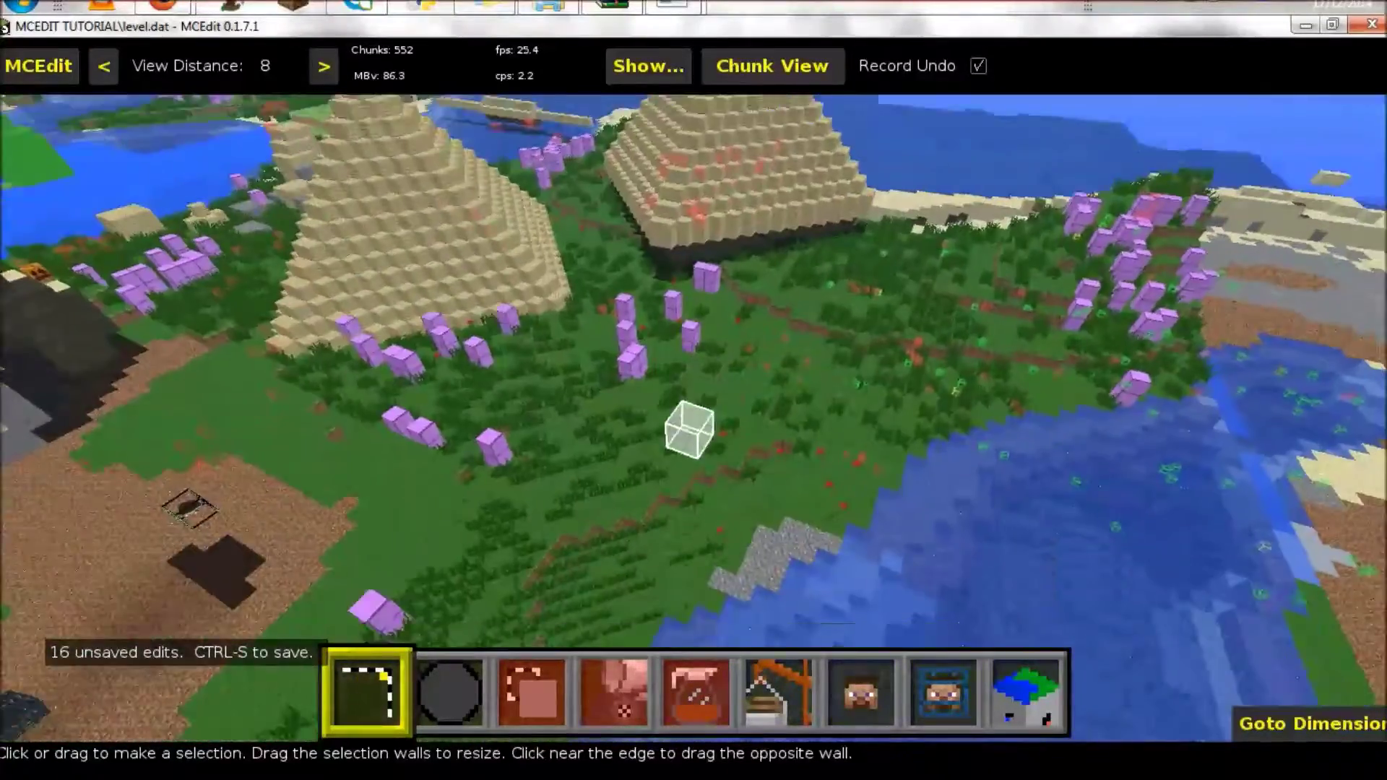
key(w)
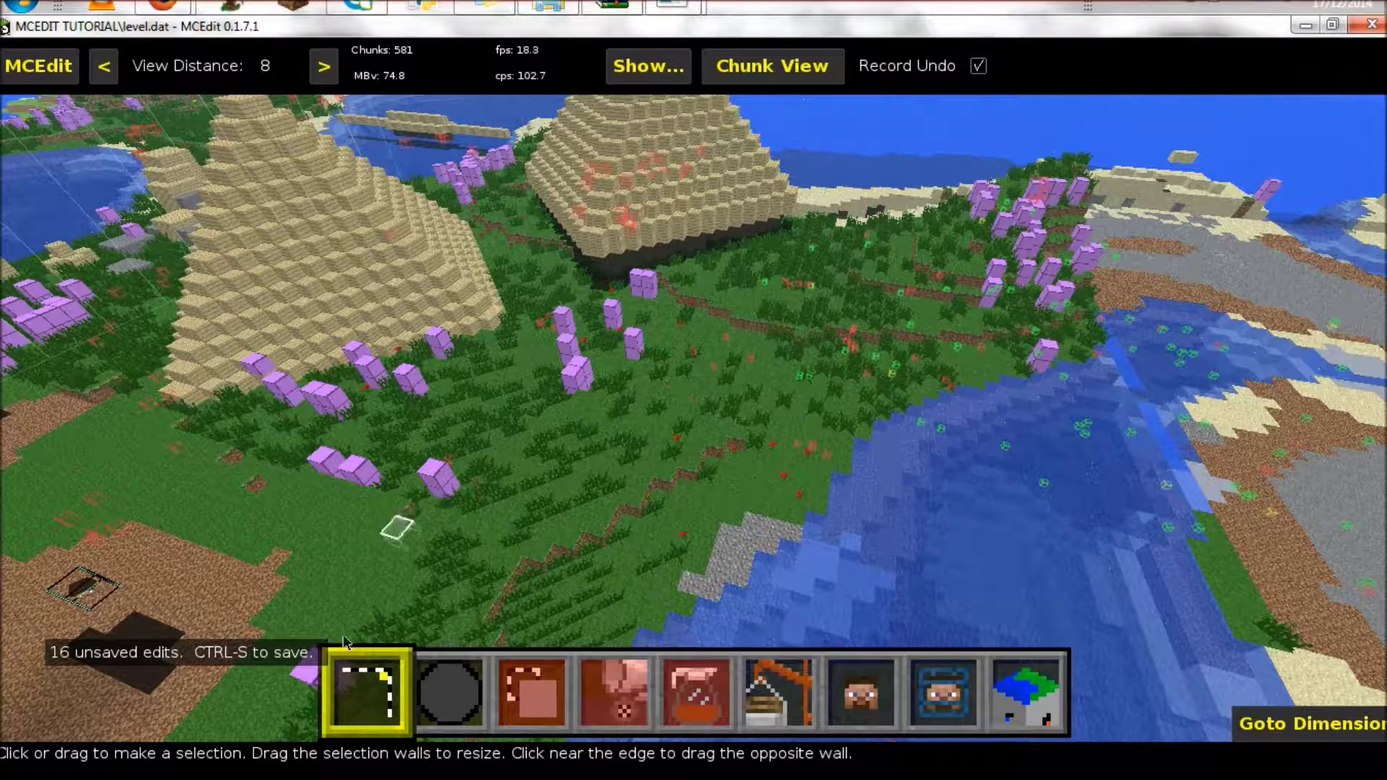
click(527, 472)
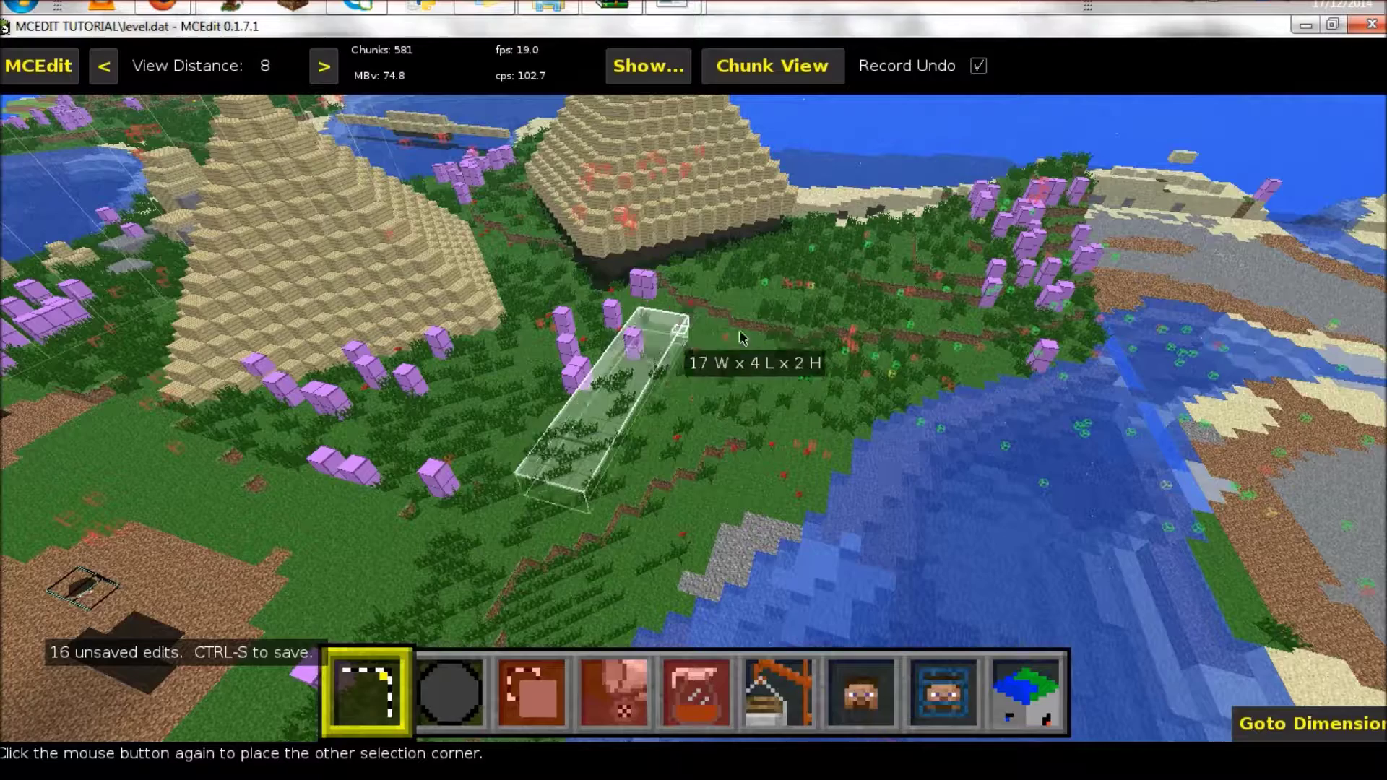
click(723, 350)
Fill the selected grassland box with Stone using Fill and Replace, and clear the selection.
click(620, 704)
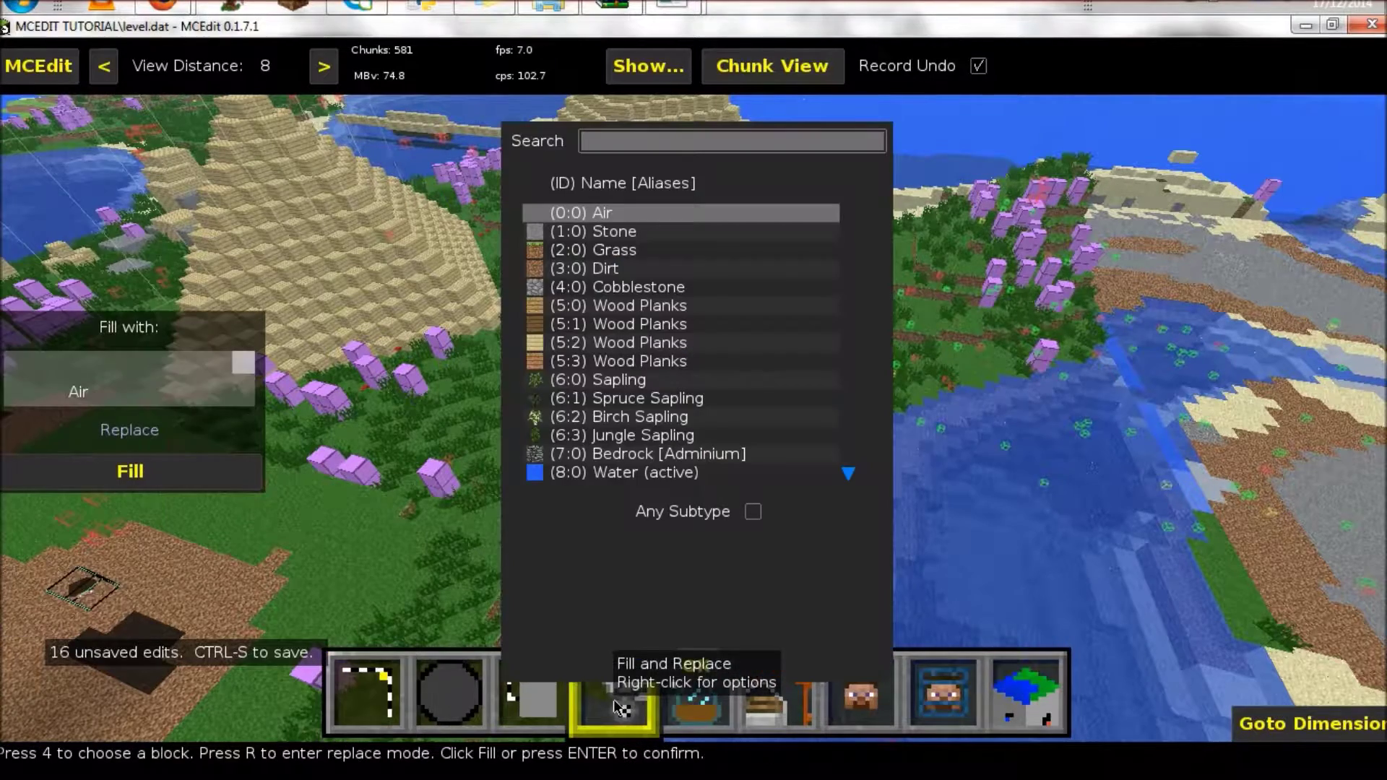
click(659, 232)
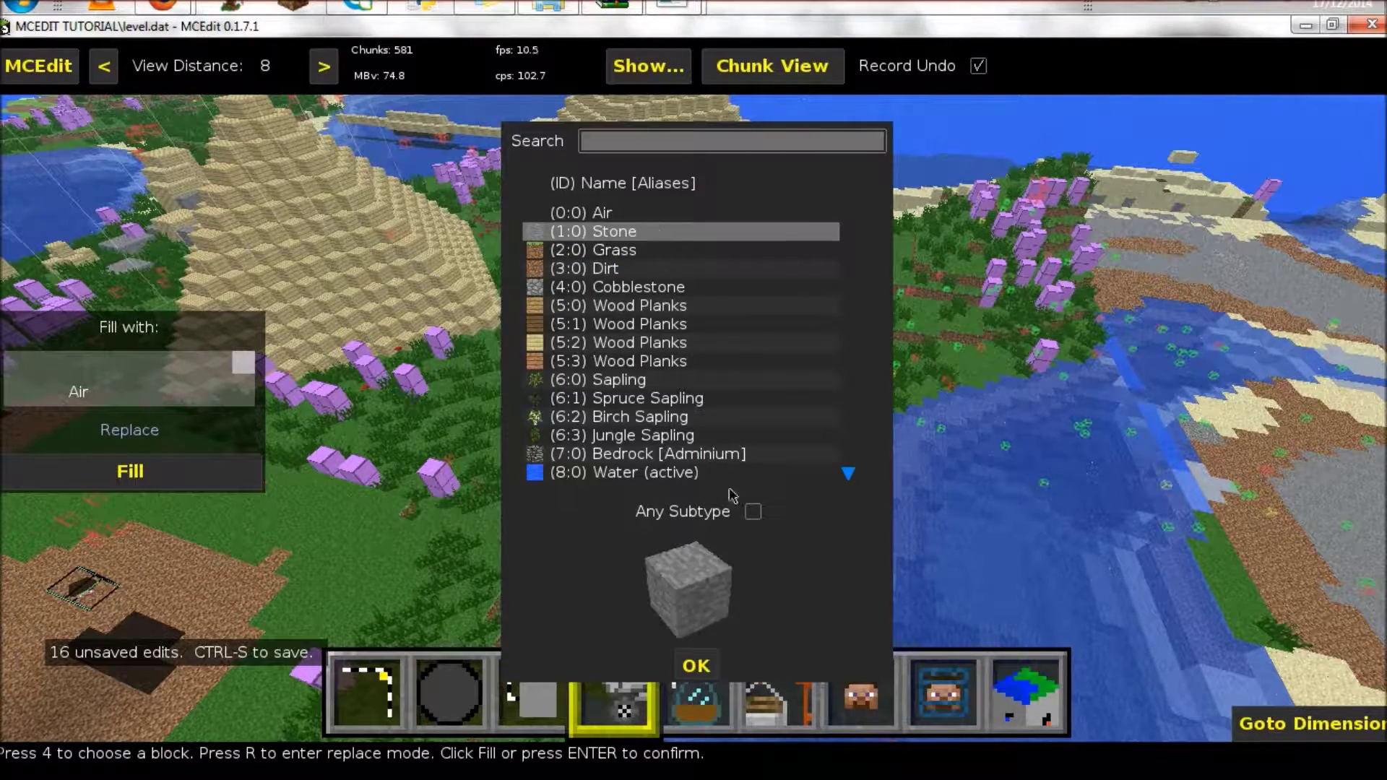
click(687, 665)
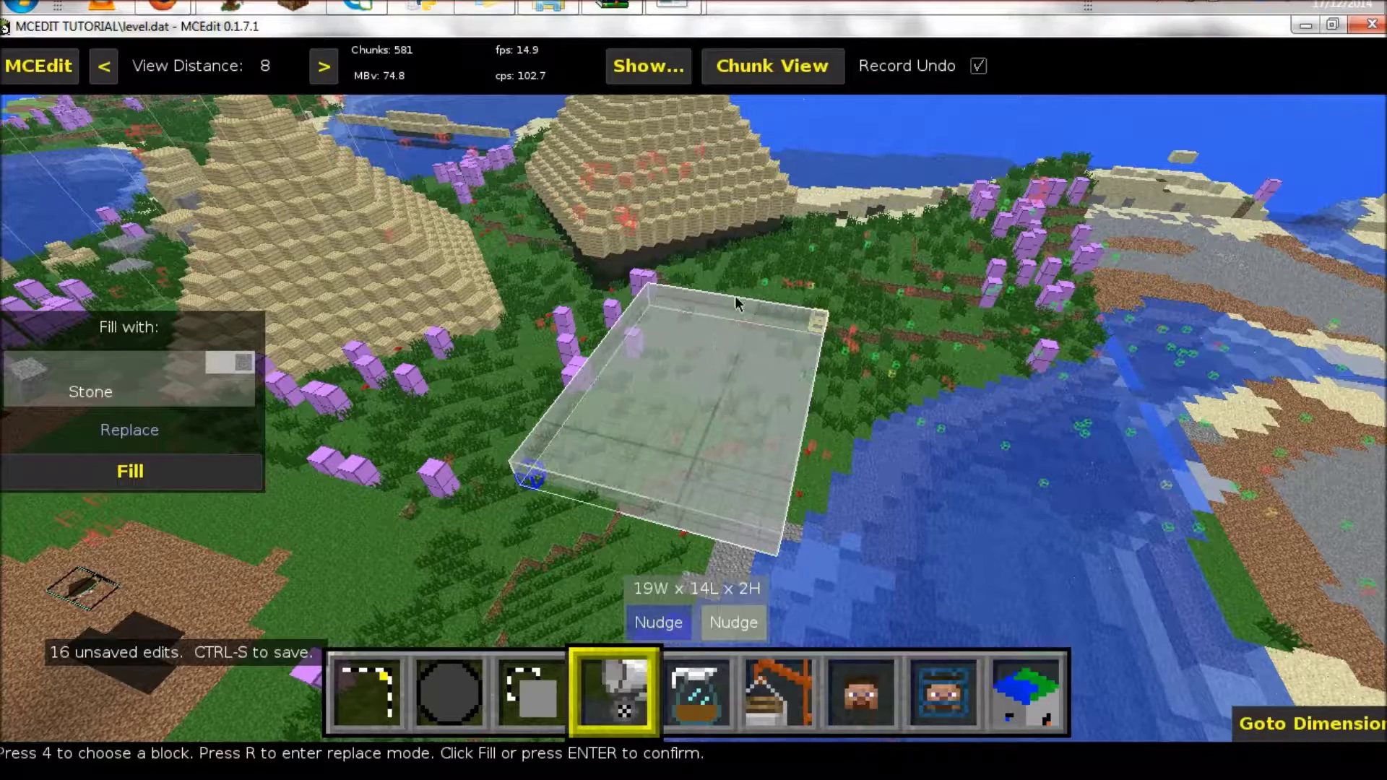
right_drag(737, 303, 794, 299)
key(w)
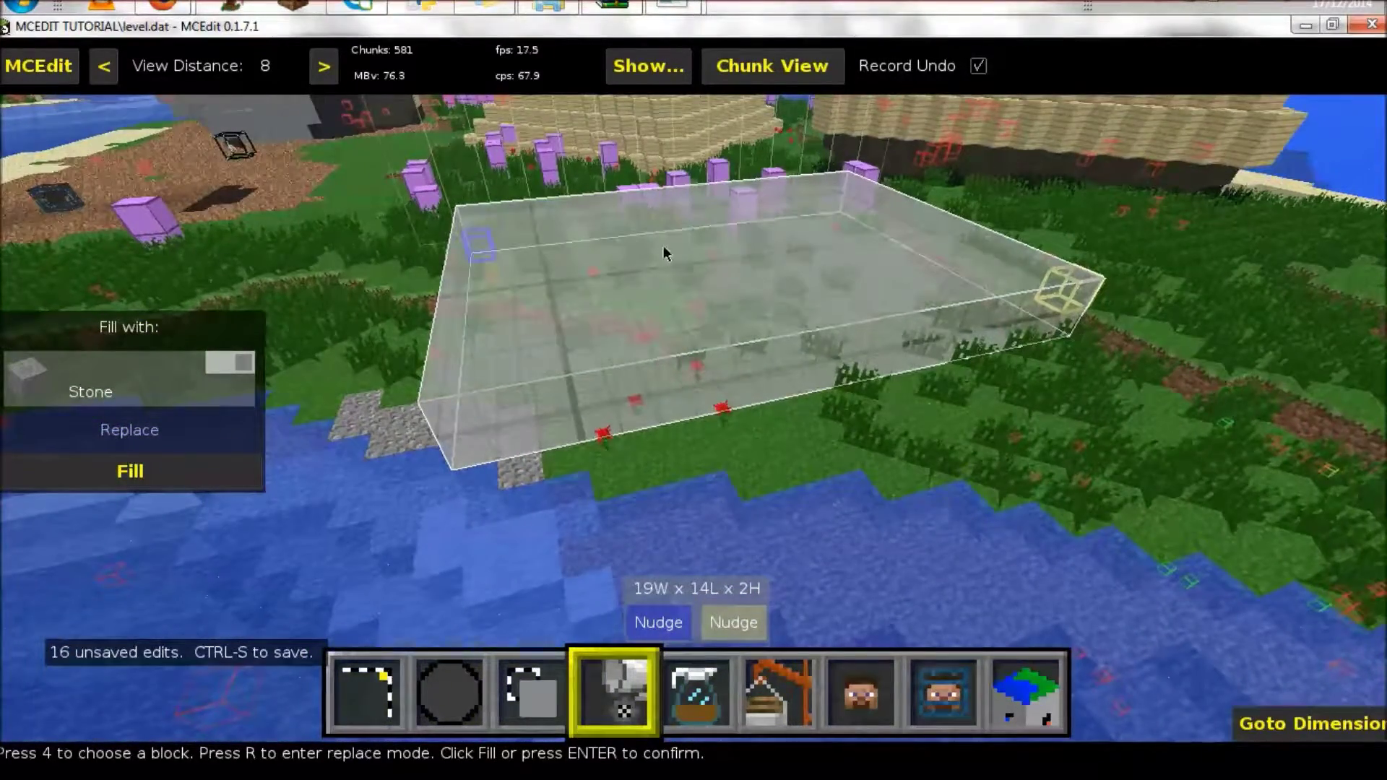
click(213, 481)
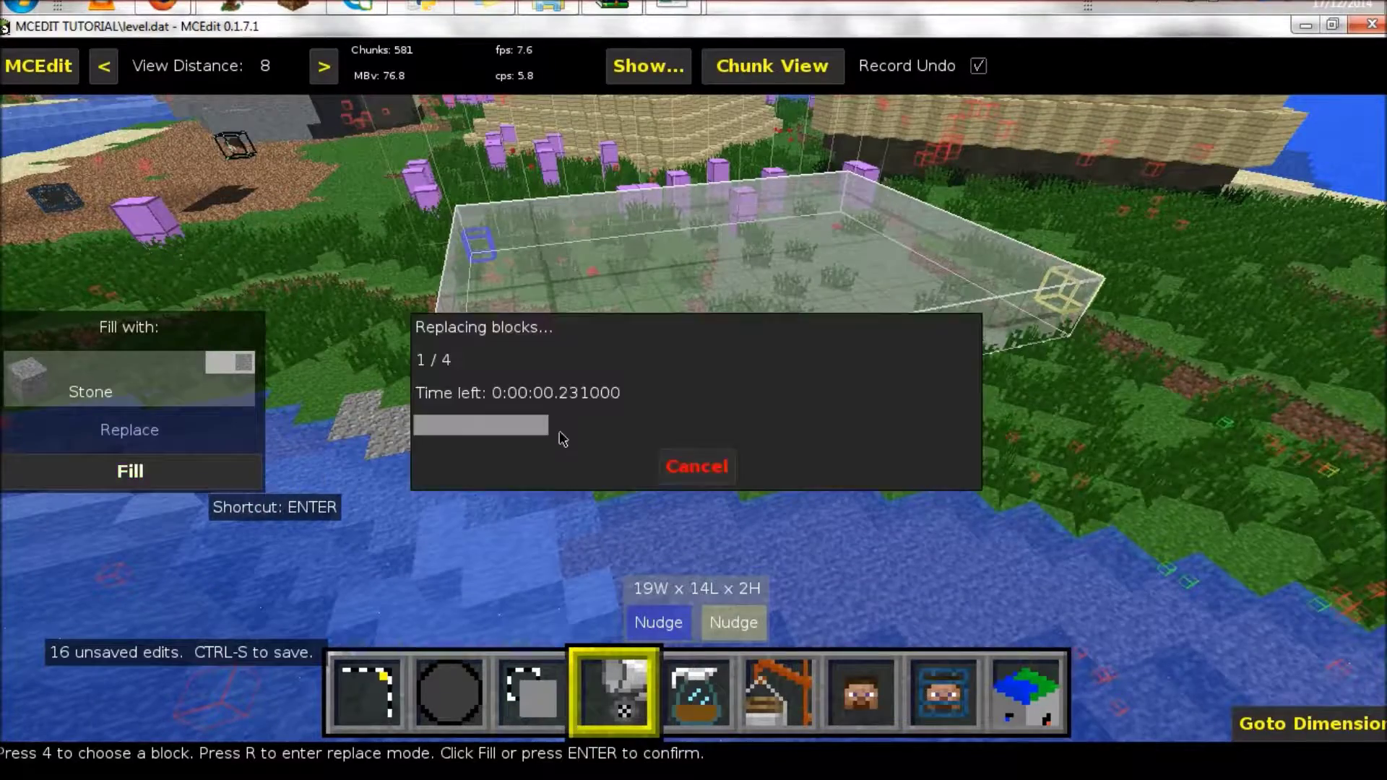
right_drag(1183, 405, 1164, 329)
key(d)
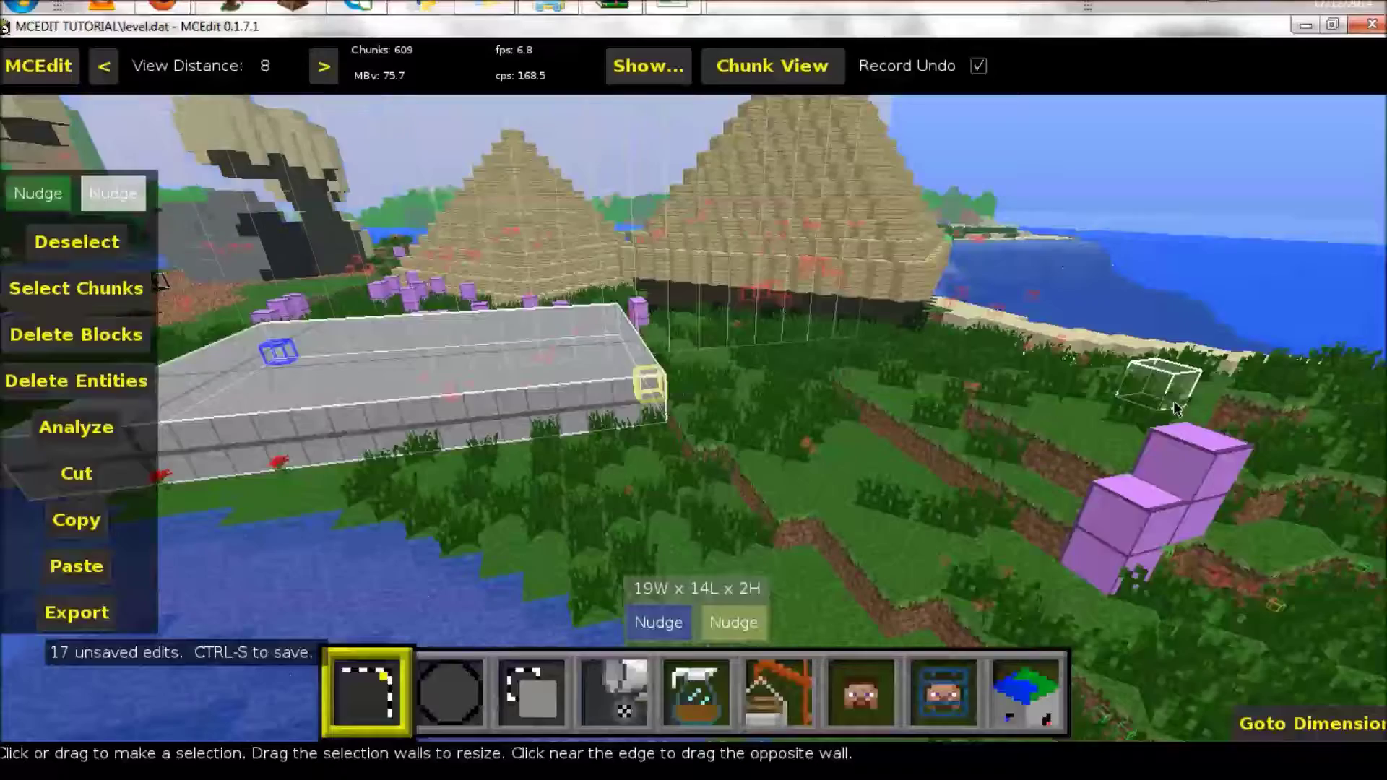
key(ctrl+d)
right_click(1072, 419)
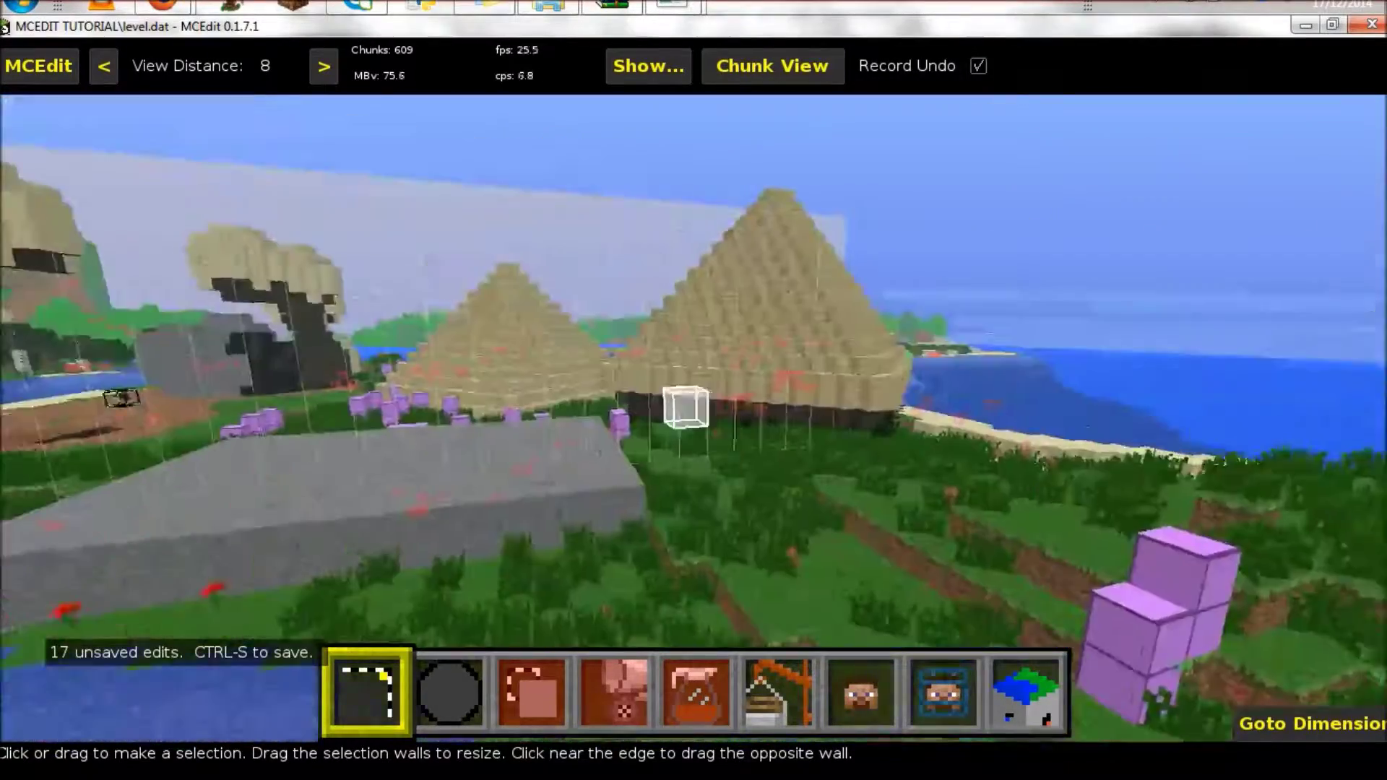
key(w)
right_click(694, 417)
drag(766, 379, 1362, 636)
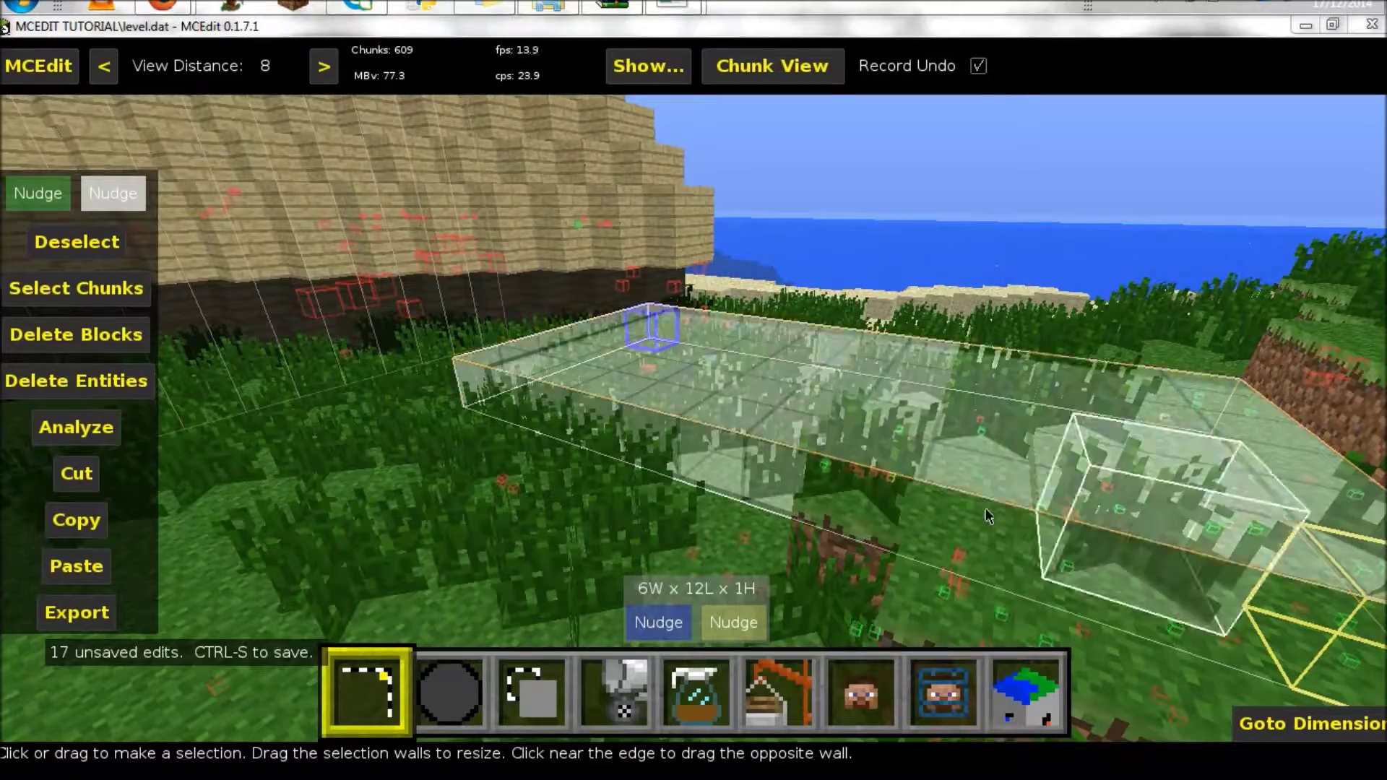
right_click(1001, 515)
key(a)
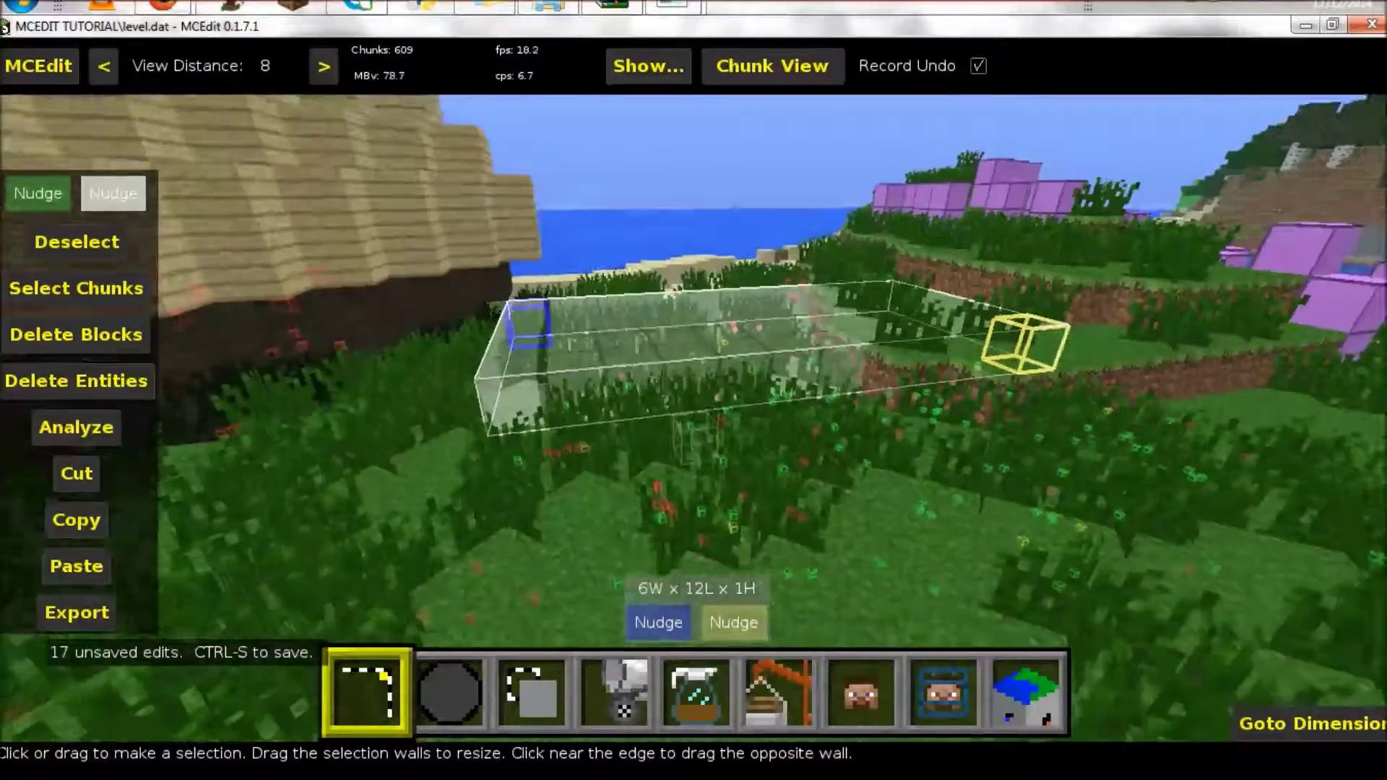
key(s)
key(w)
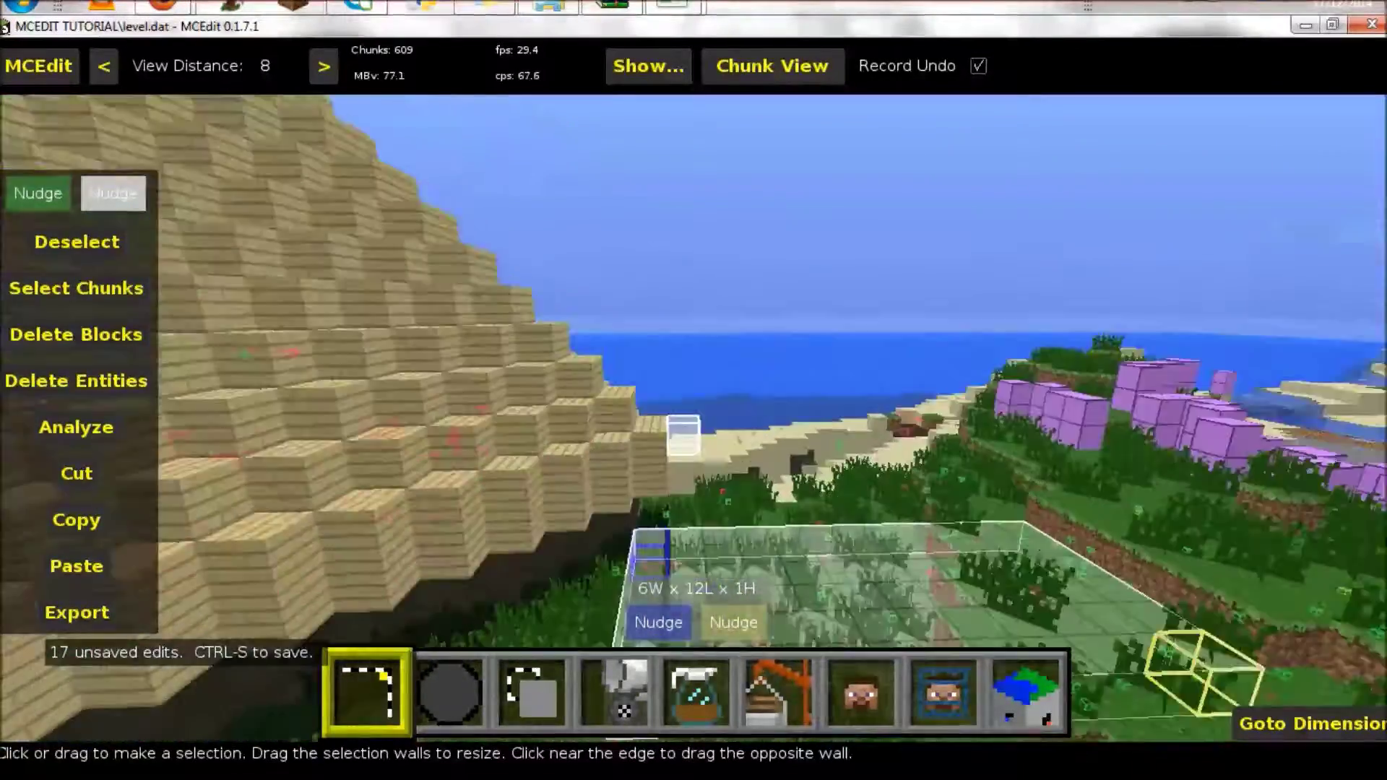
key(s)
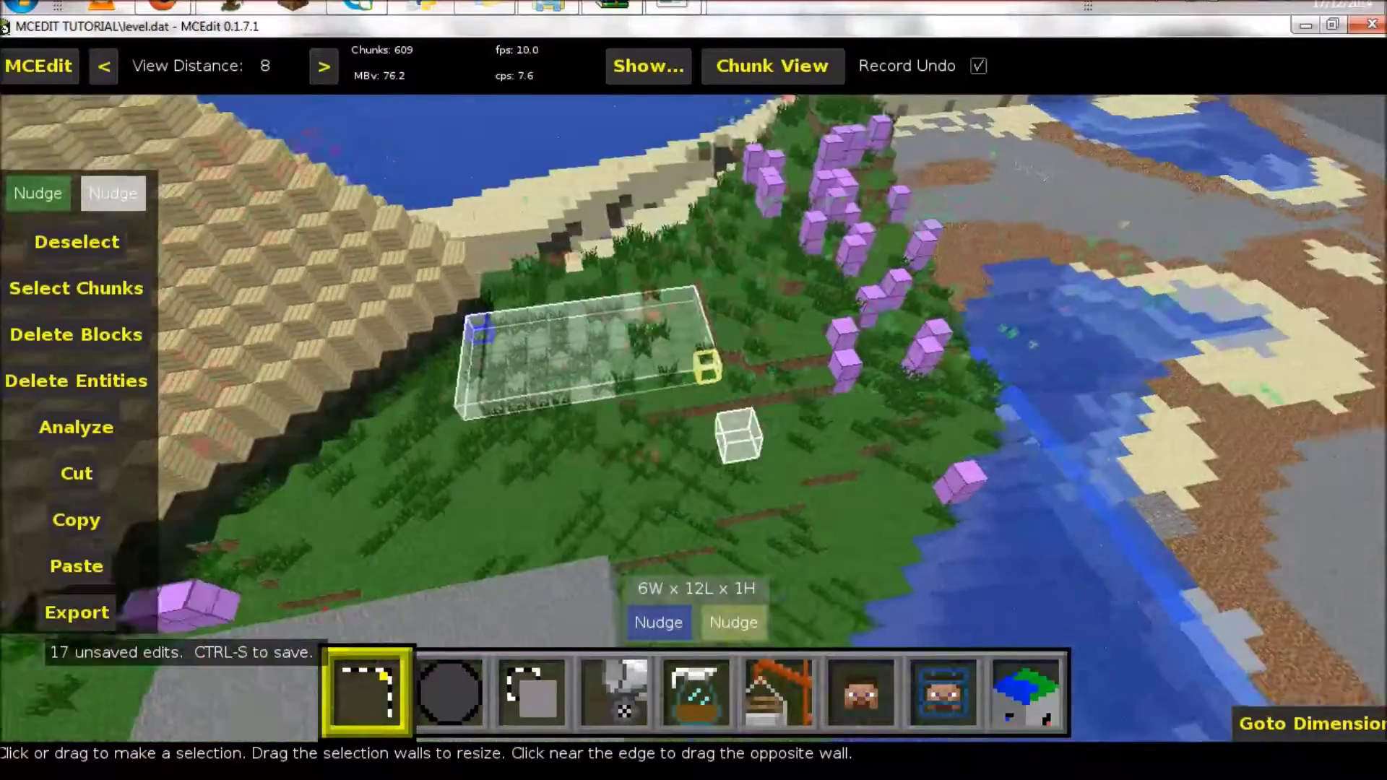
key(w)
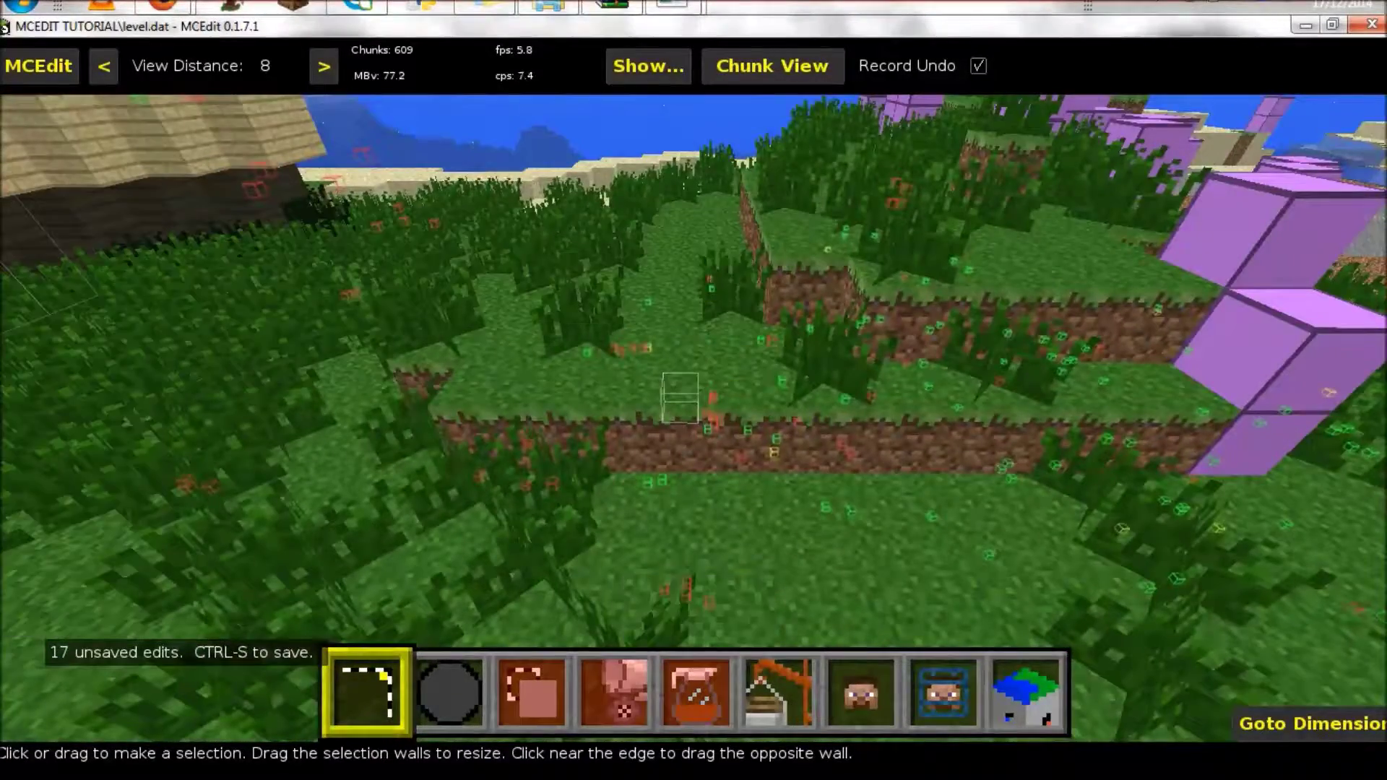
Select a box of 72 W × 45 L × 18 H spanning the river, the grassland and the wooded hillside.
right_click(976, 494)
key(w)
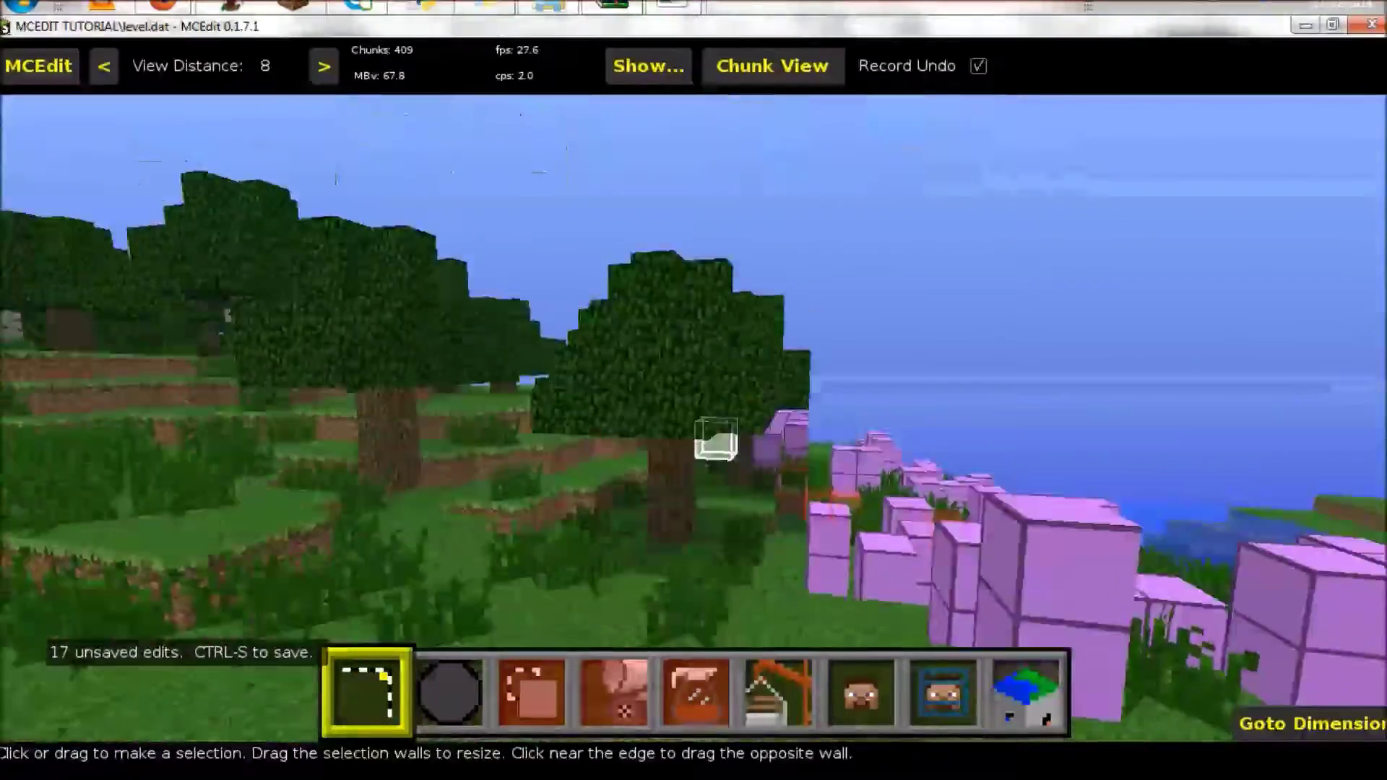
right_click(940, 488)
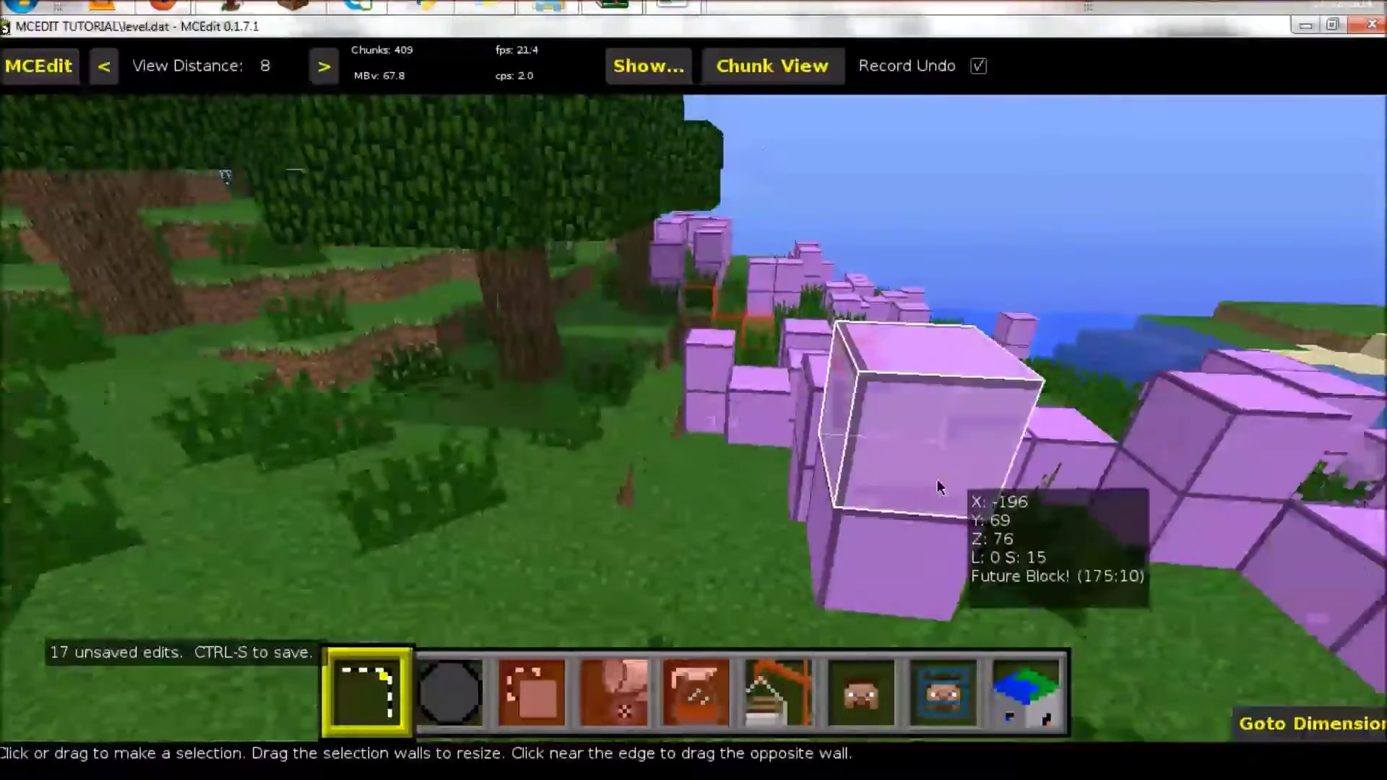
right_click(723, 489)
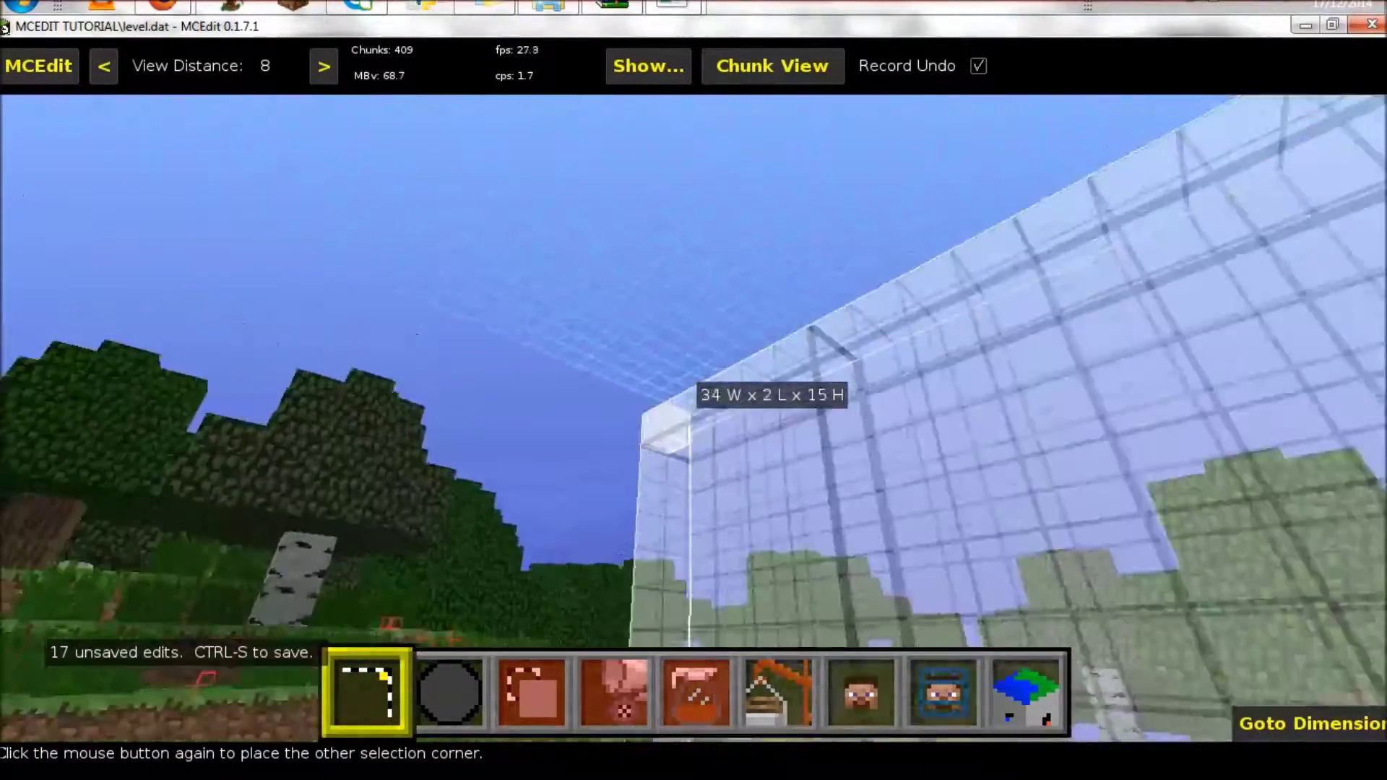
key(w)
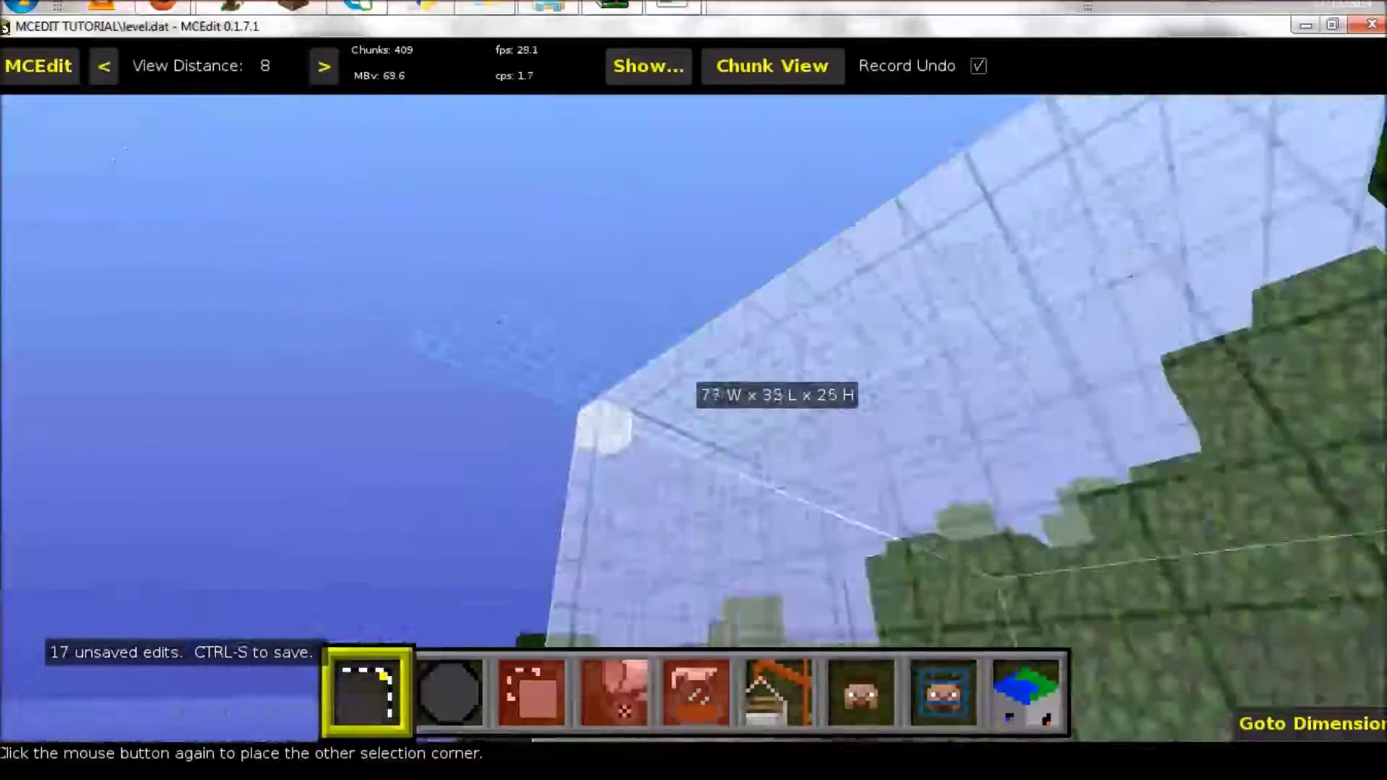
key(w)
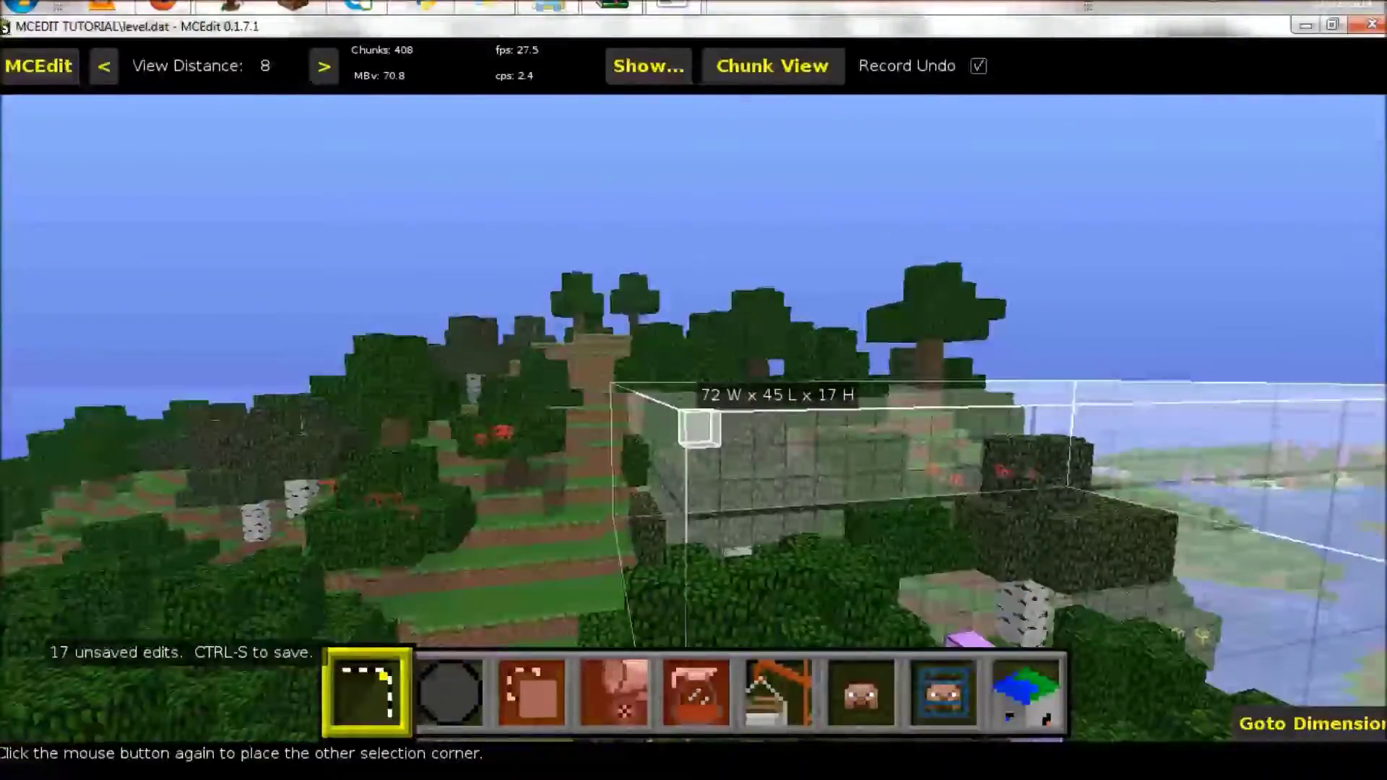
click(699, 428)
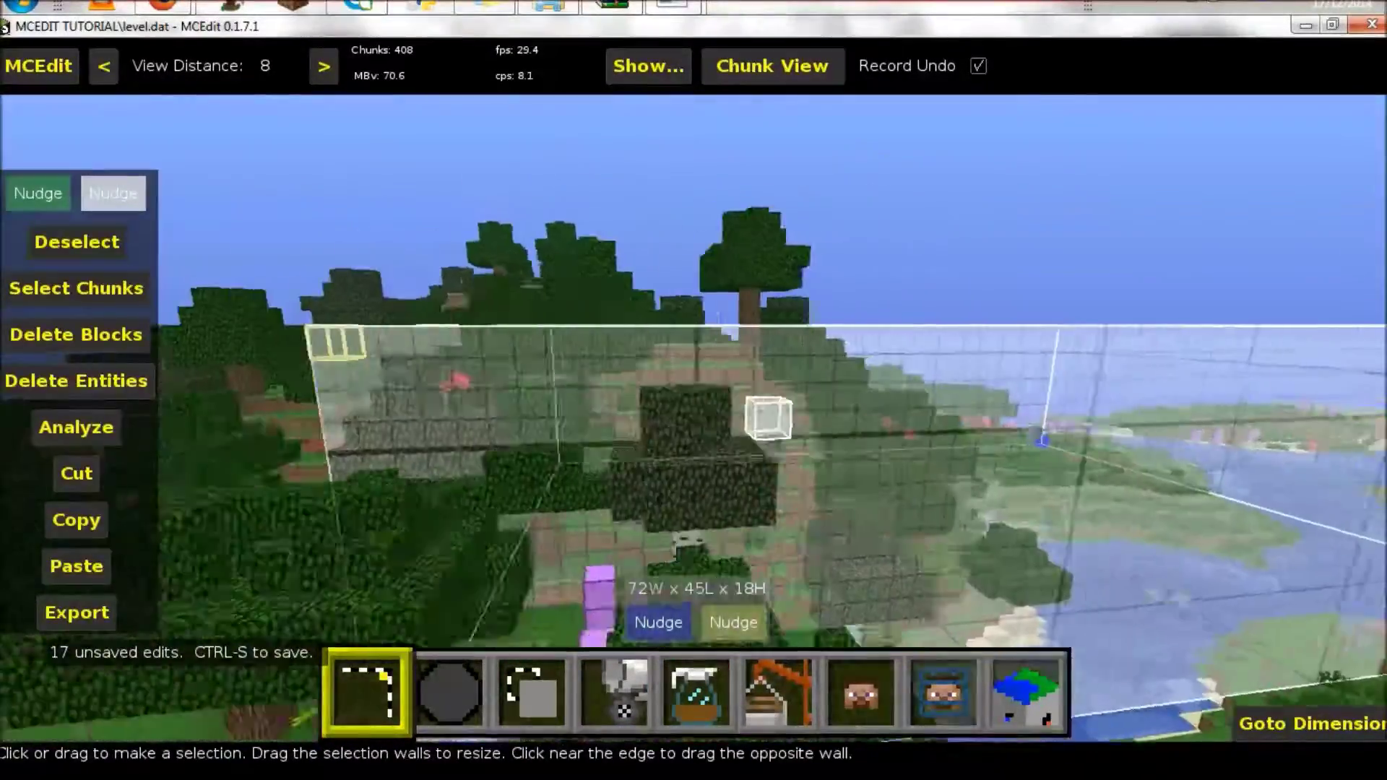
key(s)
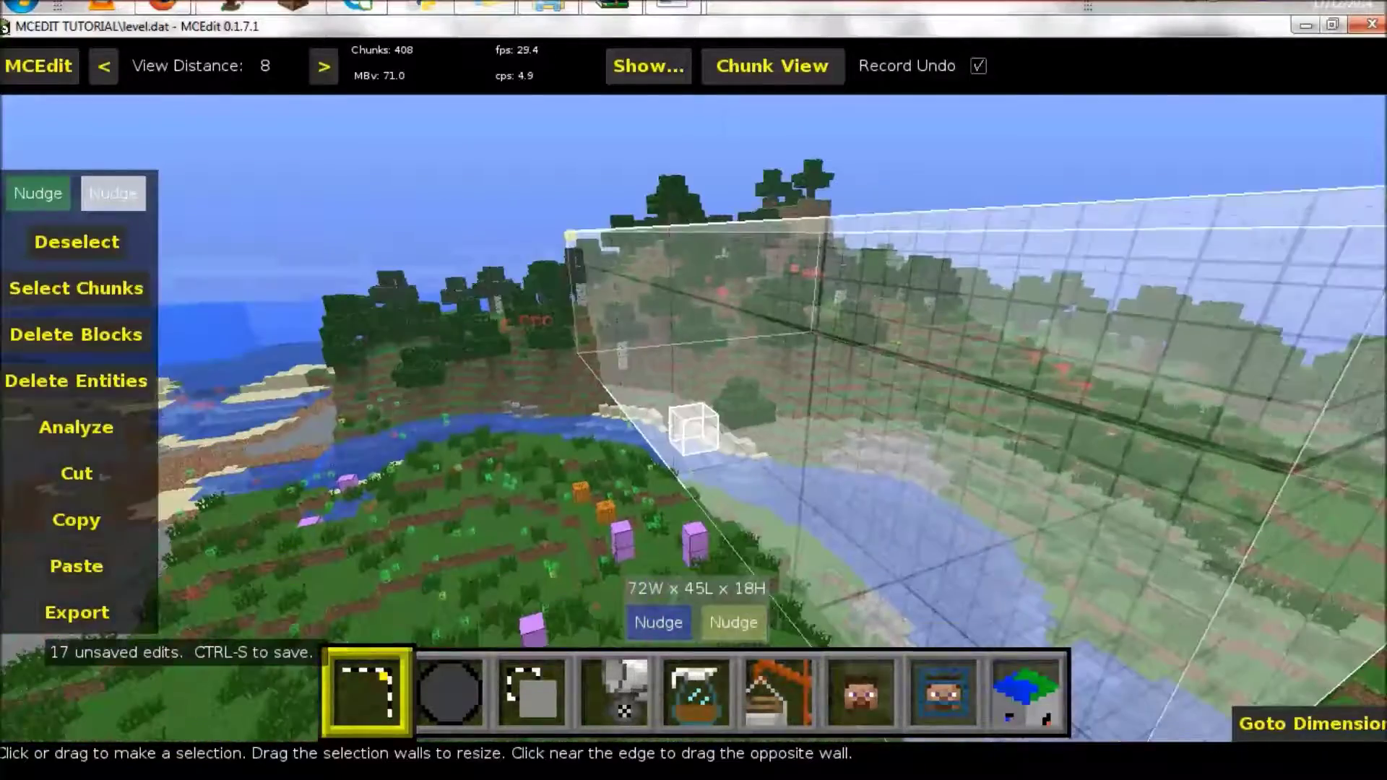
right_click(693, 428)
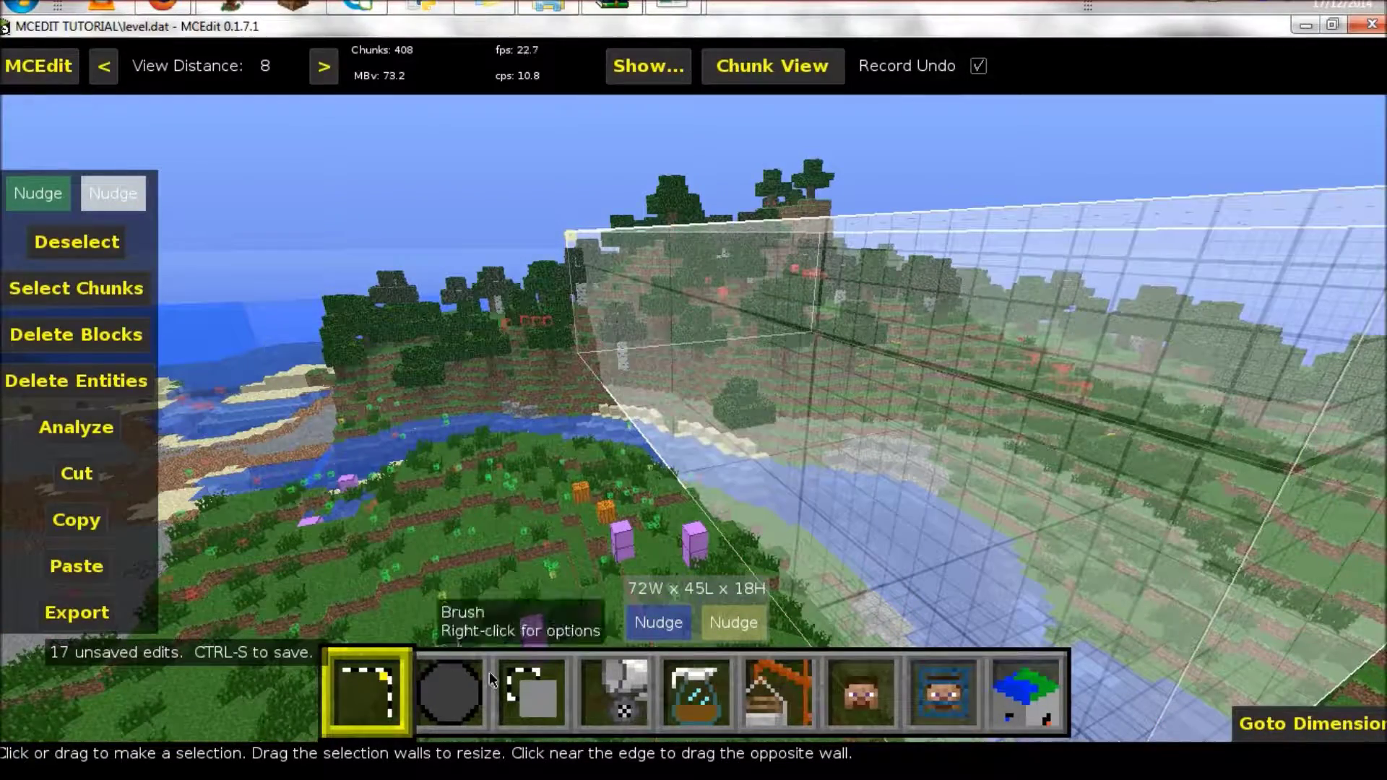
Set Fill and Replace to use Leaves of any subtype as the block for the selected hillside box.
click(616, 690)
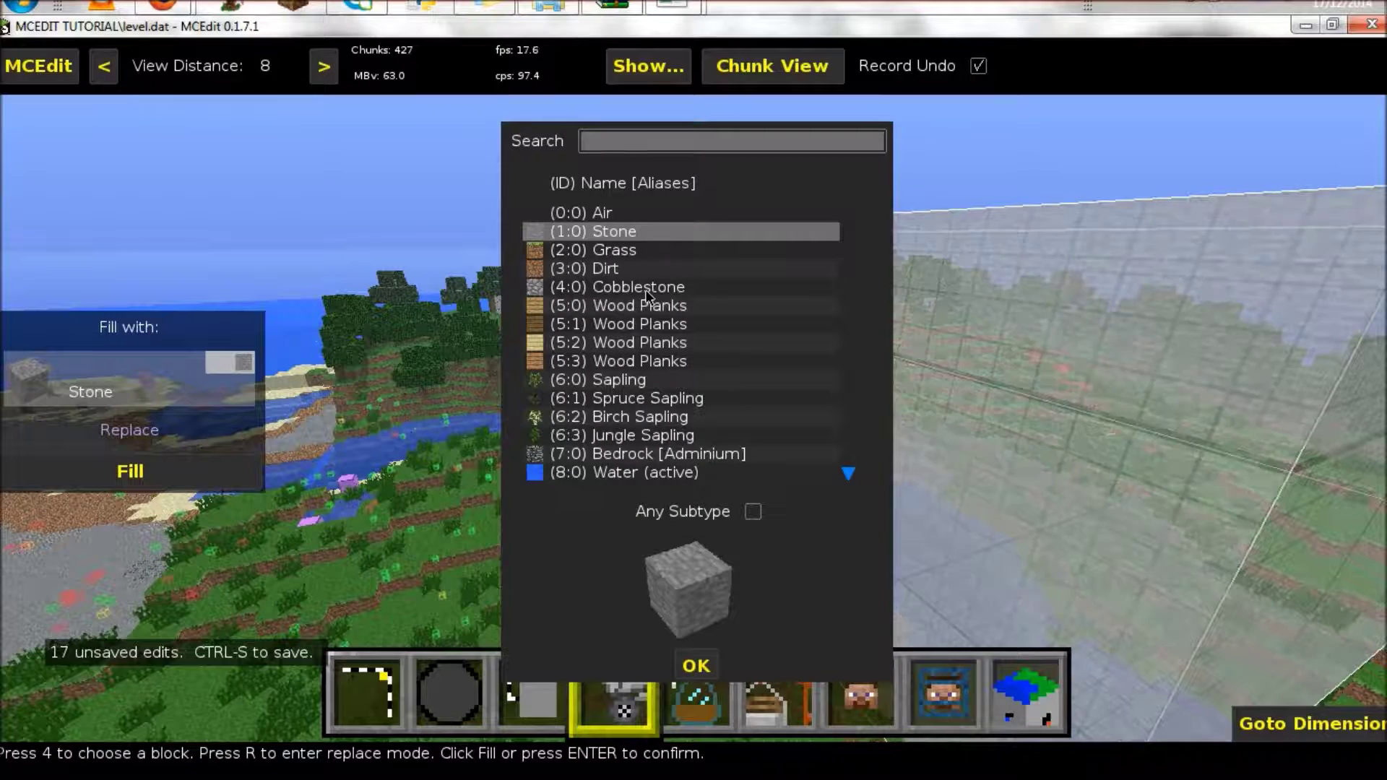
scroll(648, 295, down, 3)
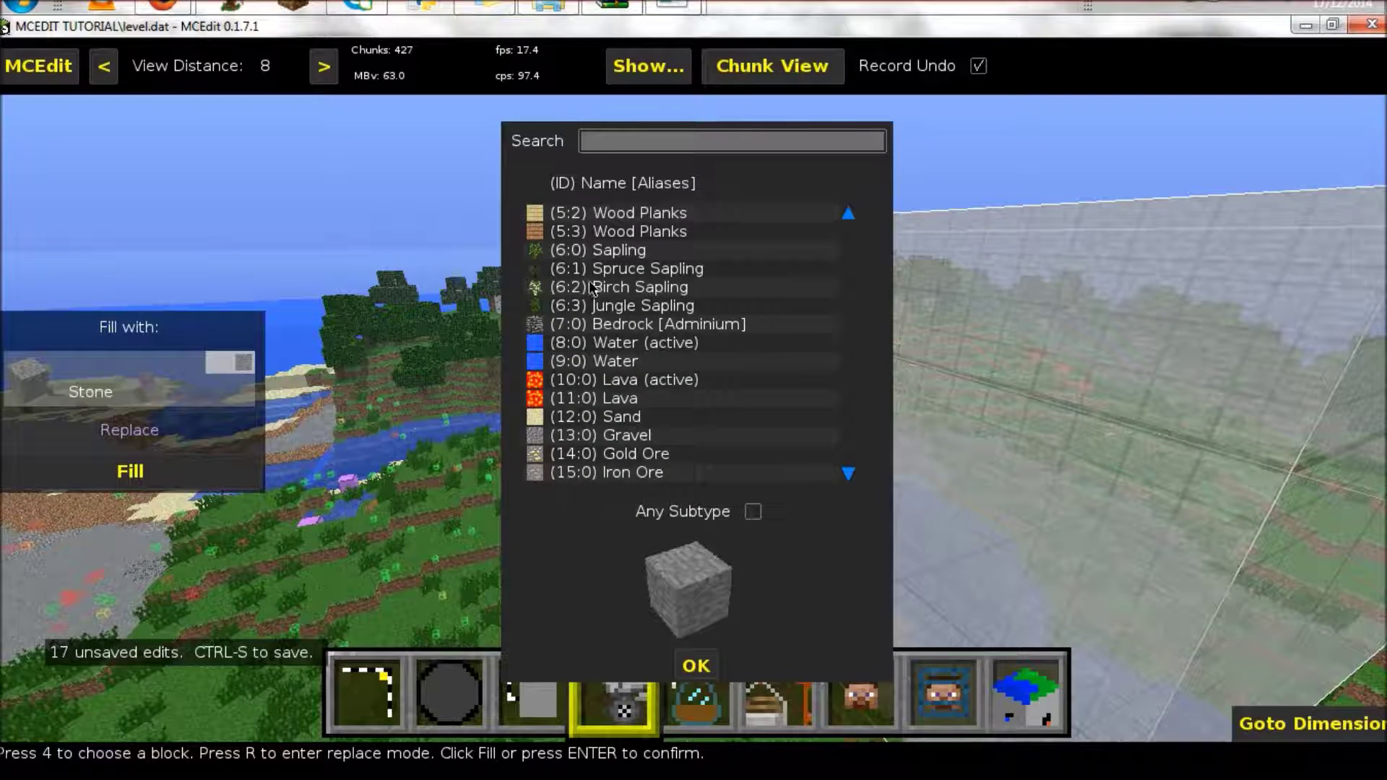
scroll(597, 328, up, 3)
scroll(592, 327, down, 9)
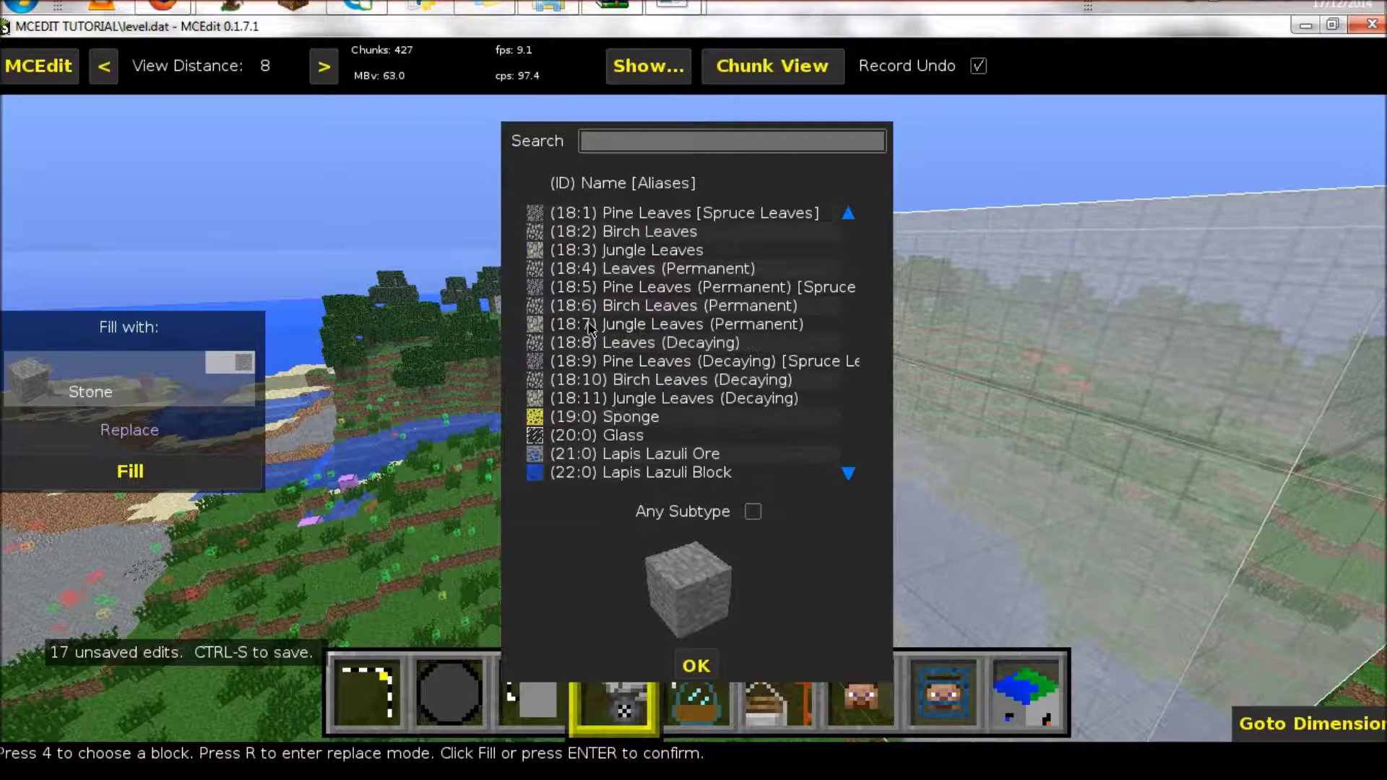
scroll(590, 329, up, 2)
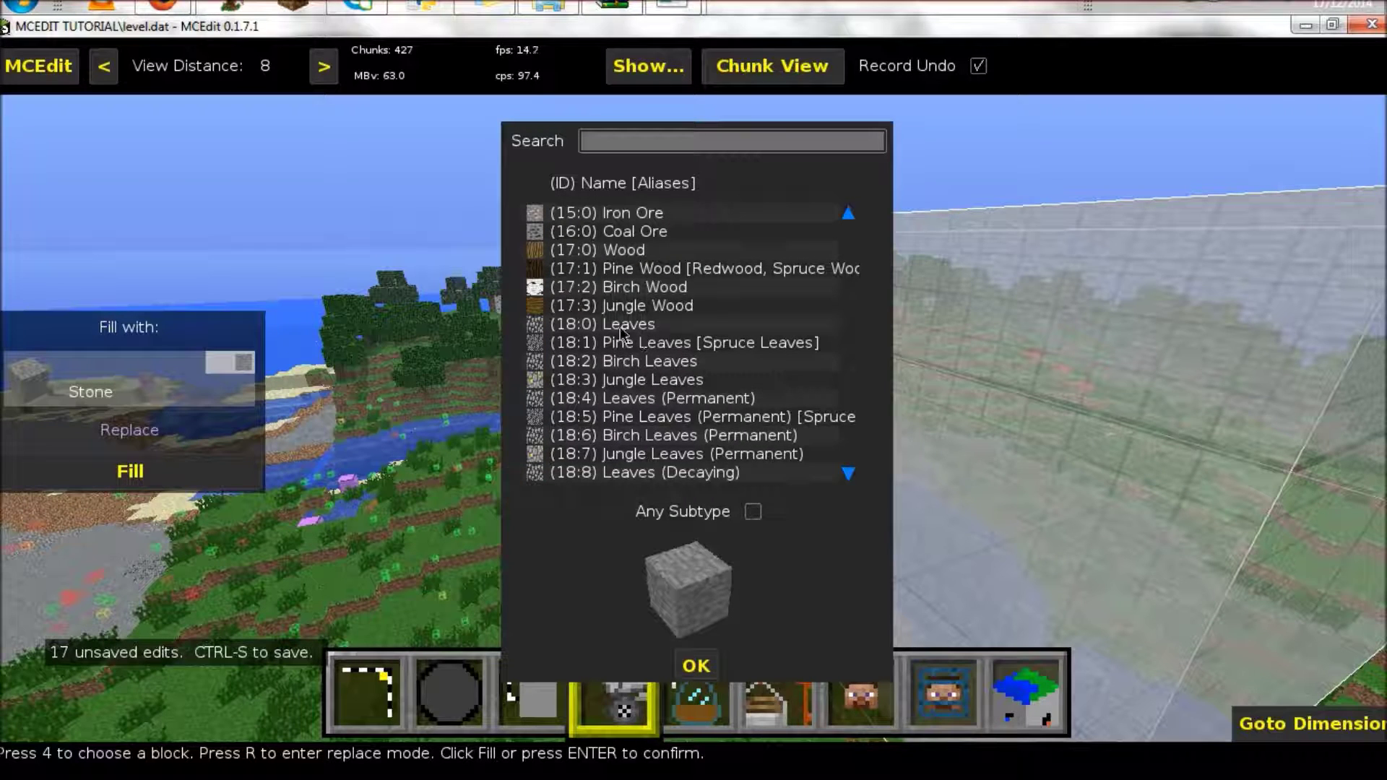
click(589, 329)
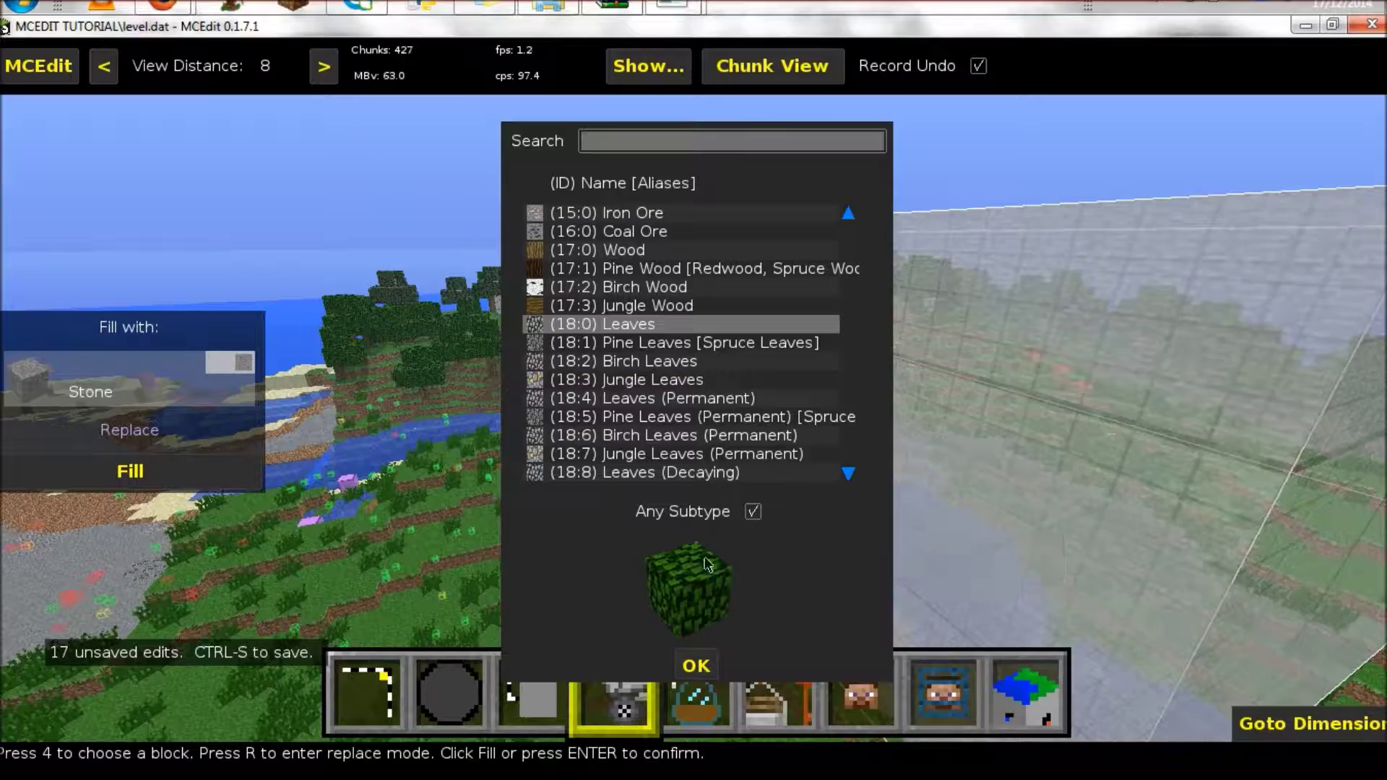
click(696, 666)
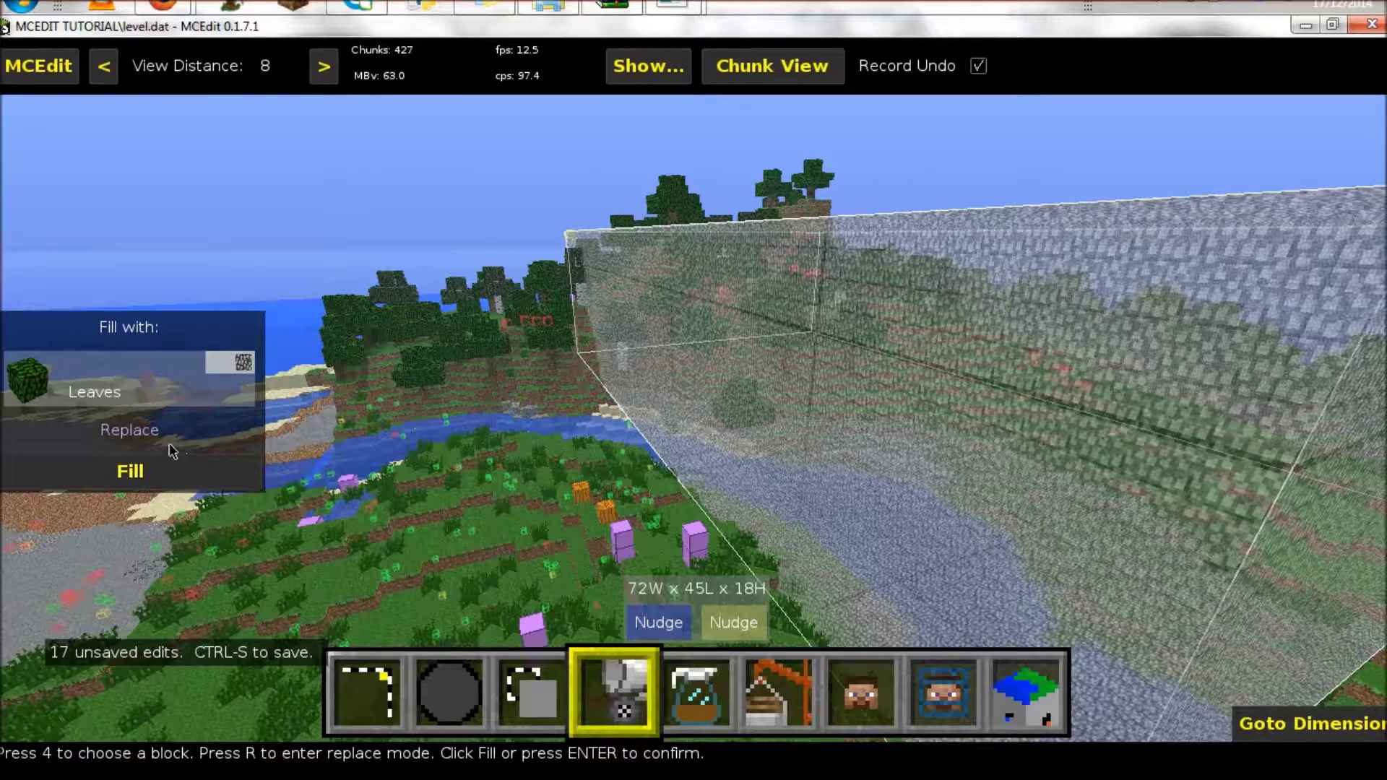
Switch the fill to replace mode and choose Cyan Wool as the replacement for Leaves.
click(130, 431)
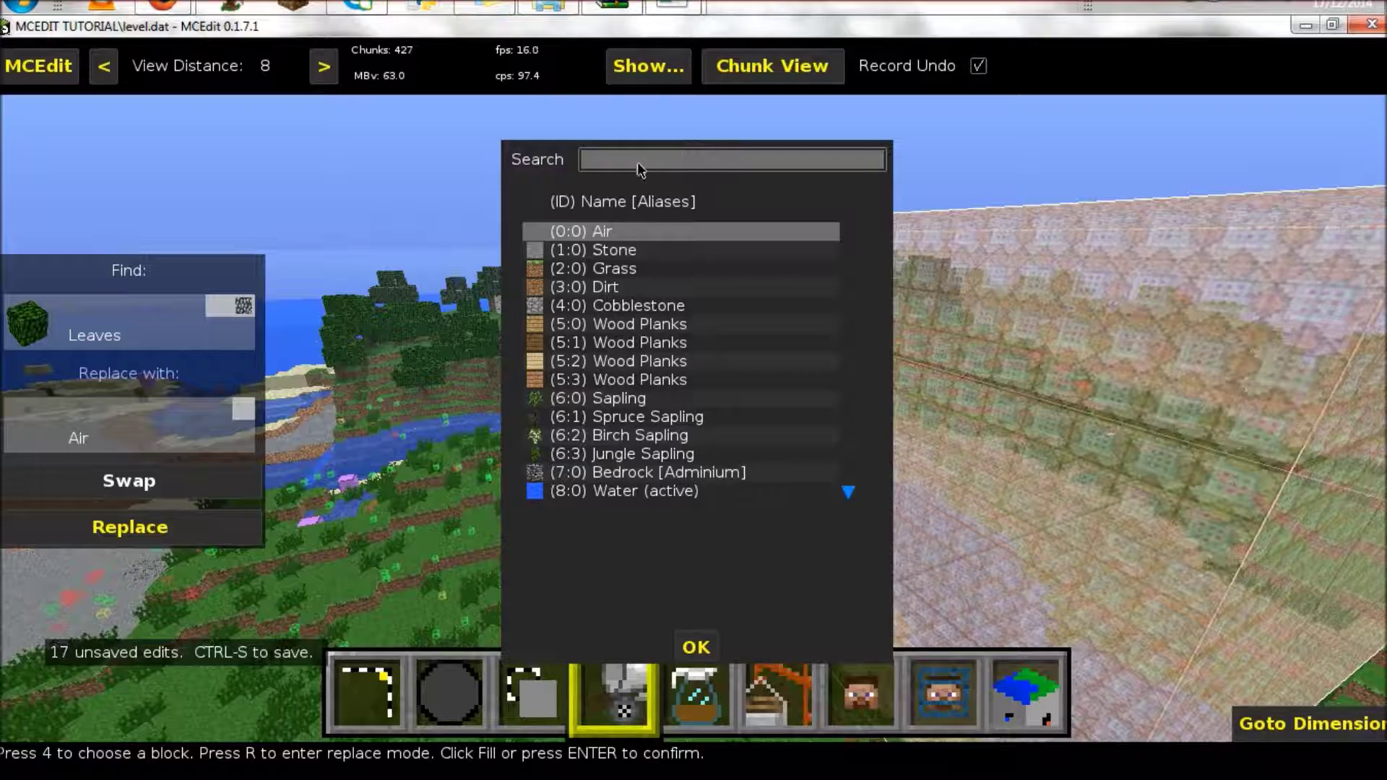
scroll(627, 454, down, 10)
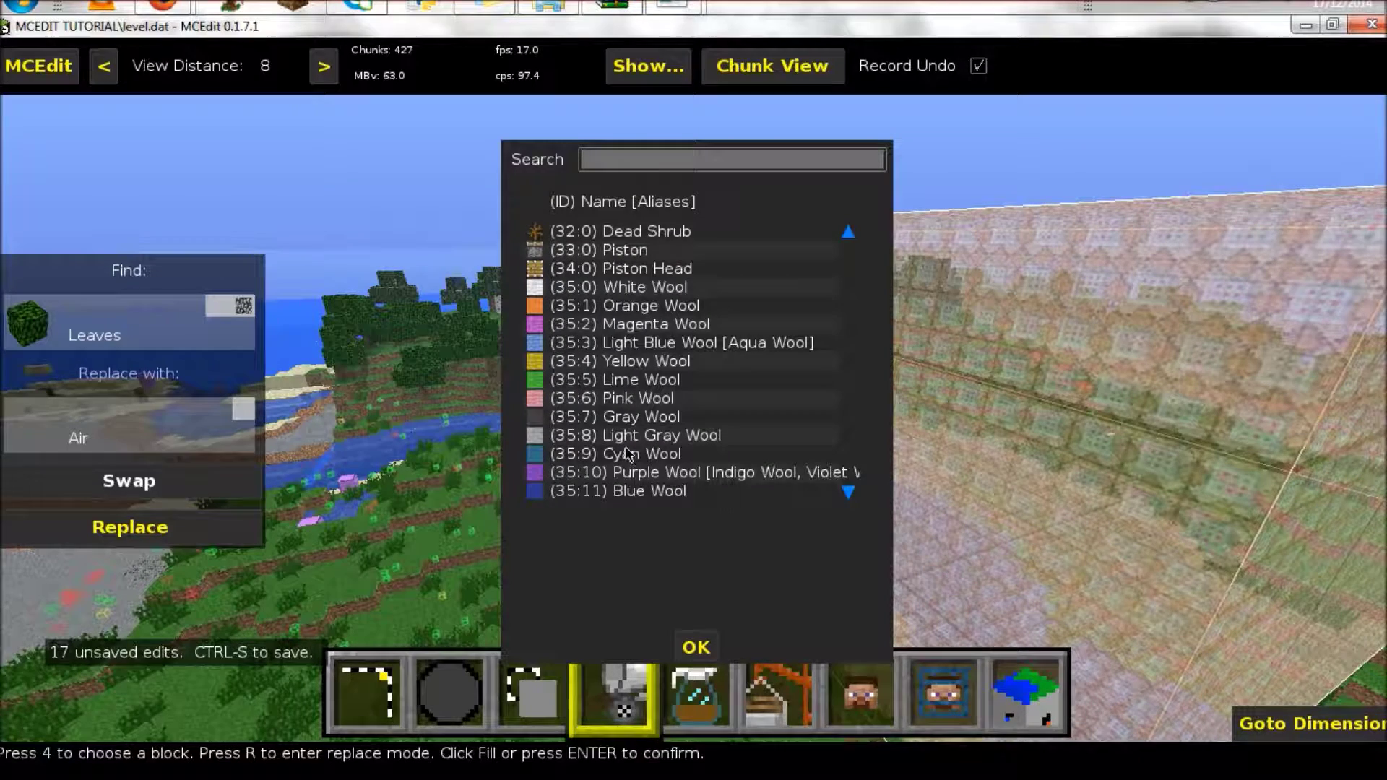
click(640, 455)
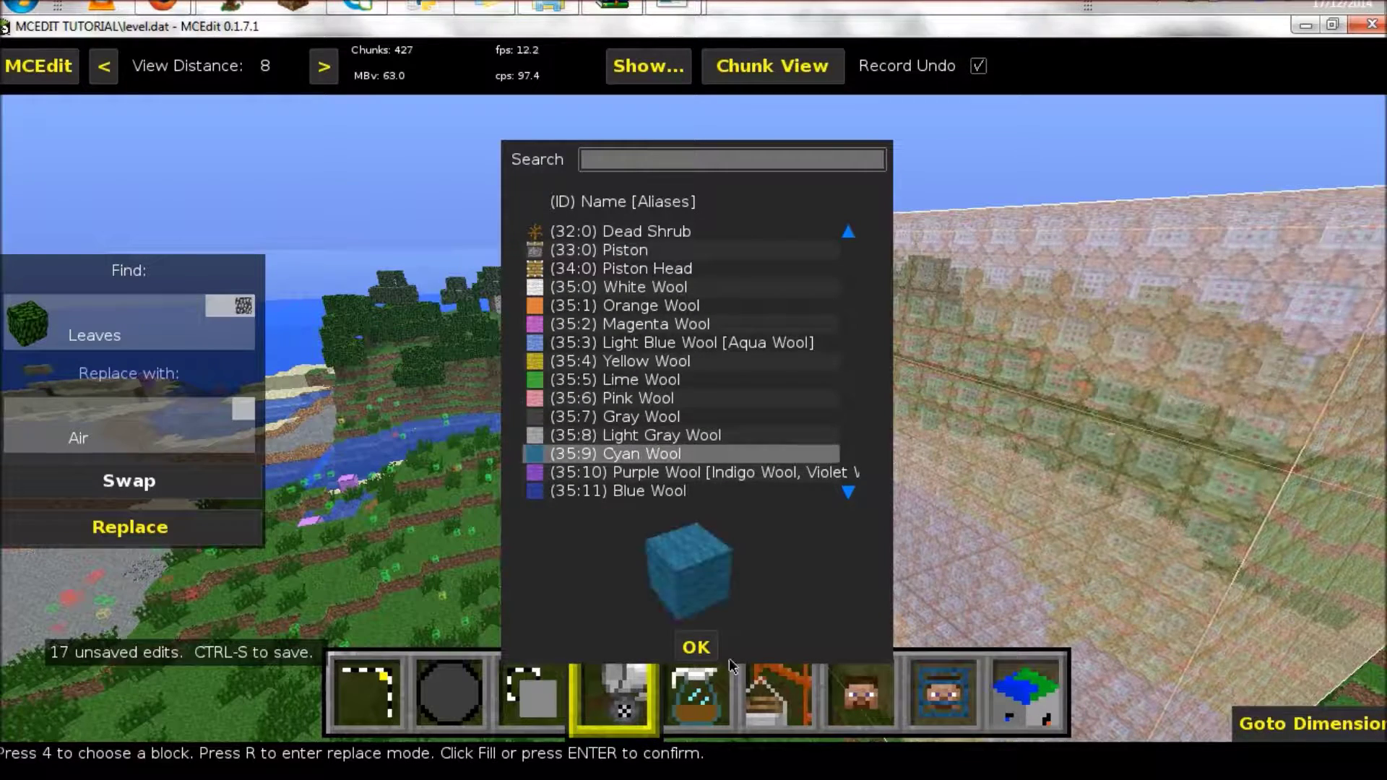
click(690, 647)
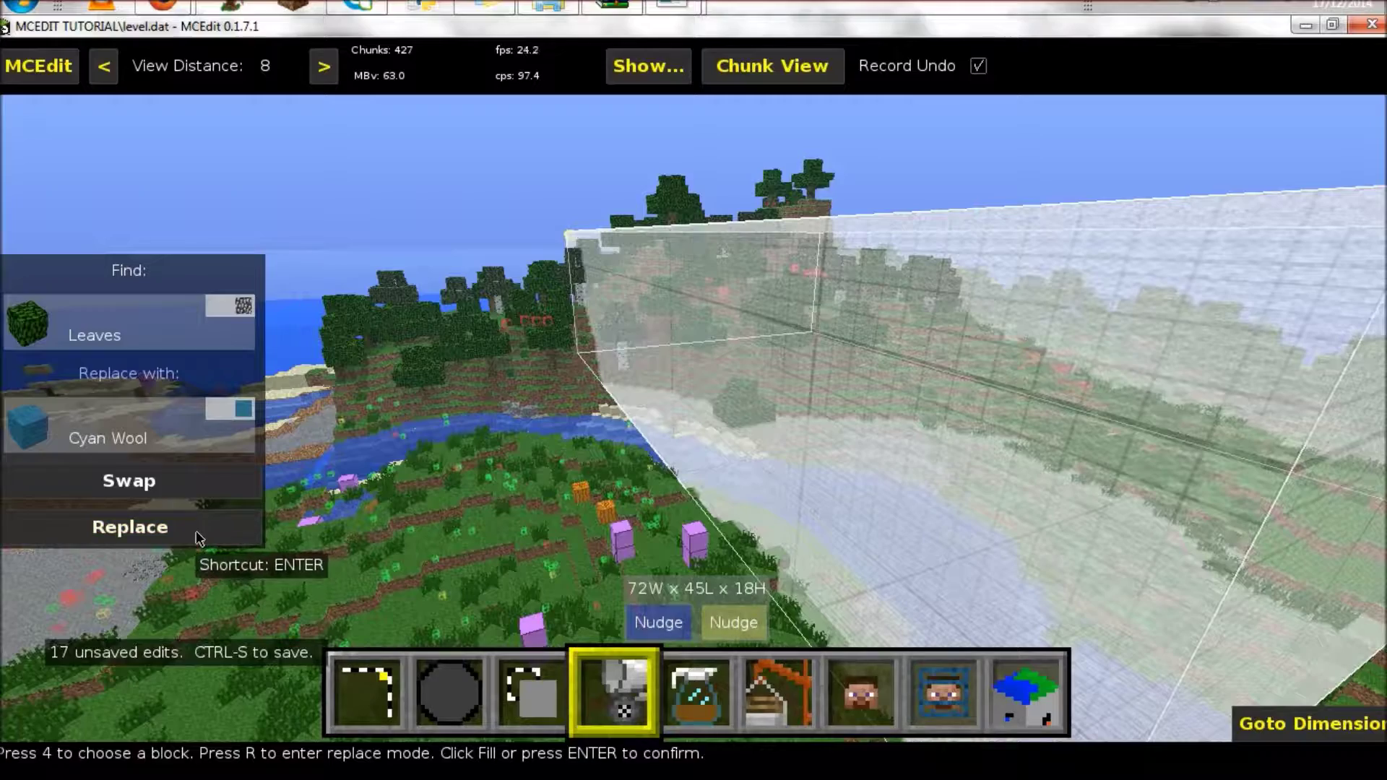
Examine the wooded hillside from several sides and heights to check which trees the selection box covers.
right_click(493, 510)
key(s)
key(a)
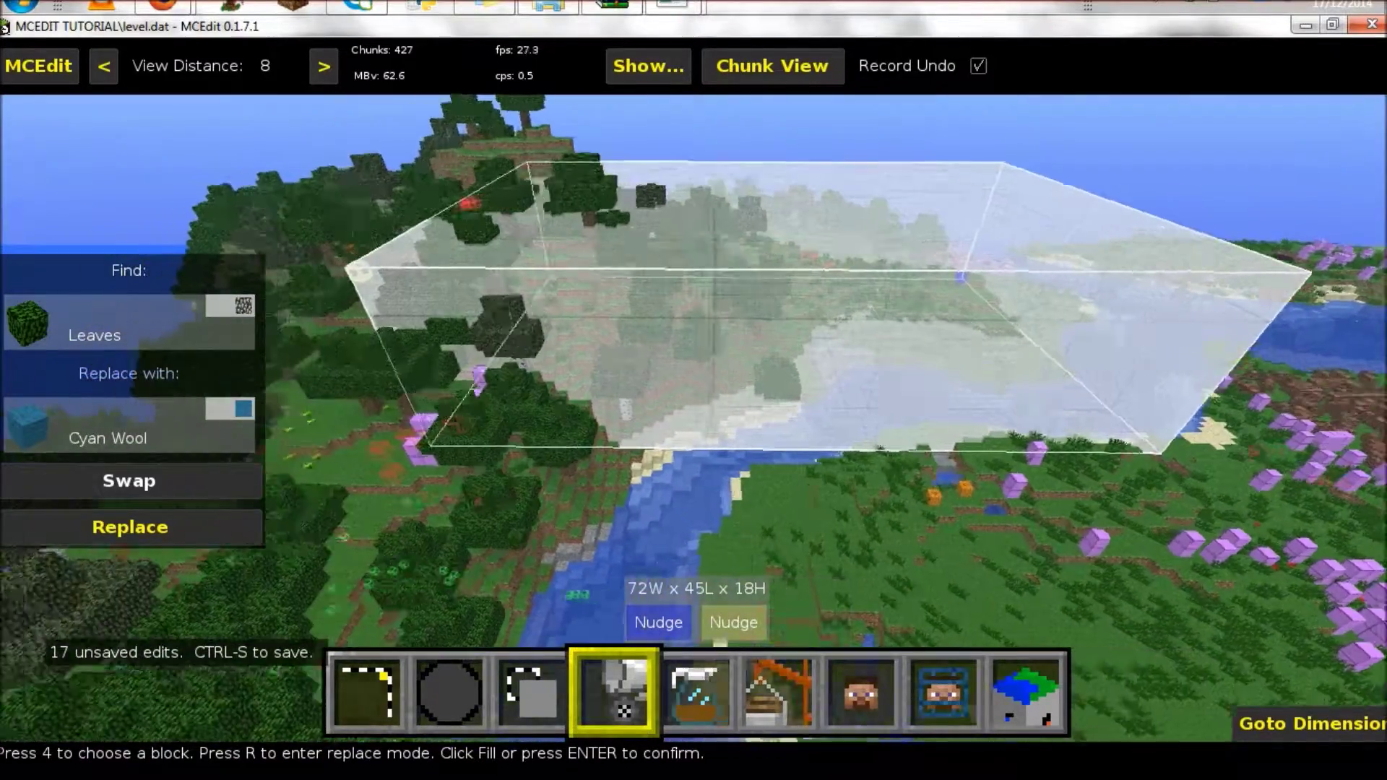
right_click(503, 511)
key(a)
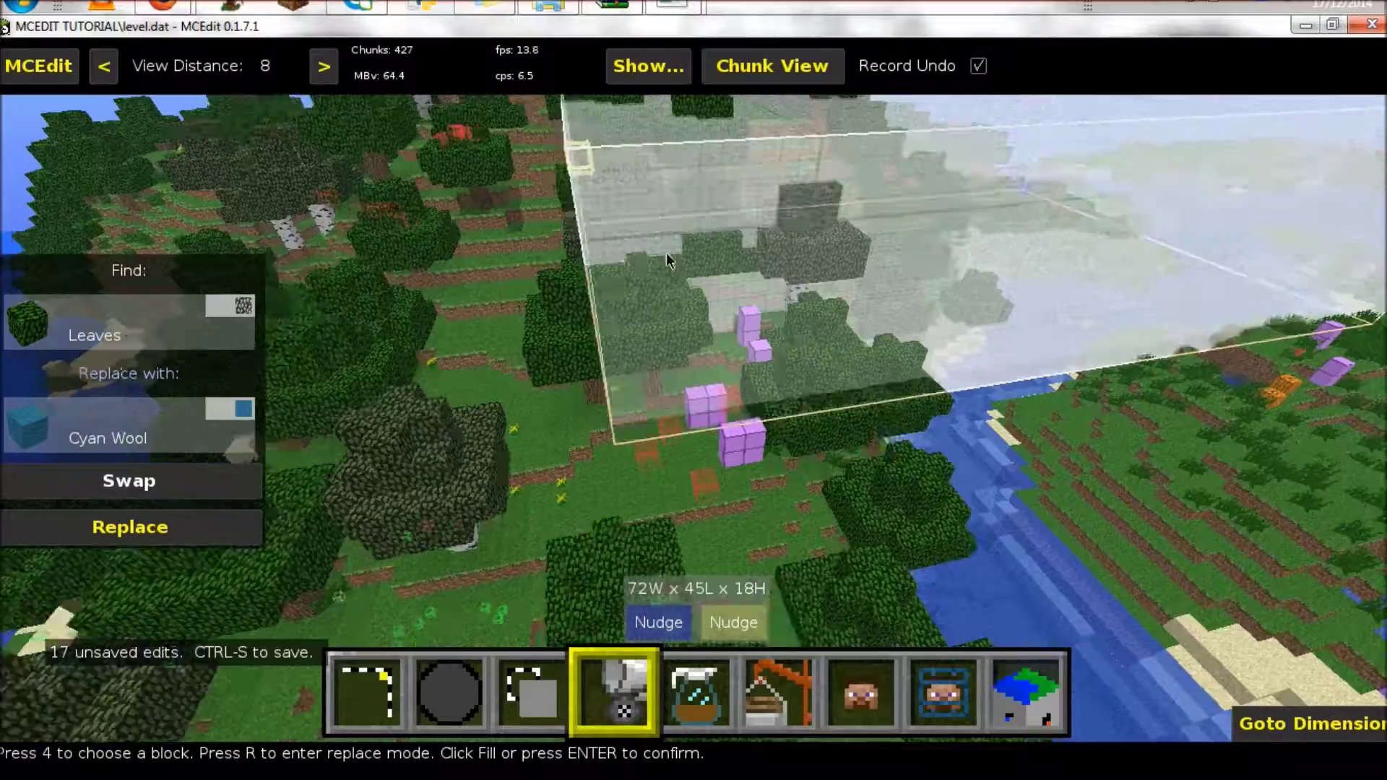
right_click(858, 237)
key(d)
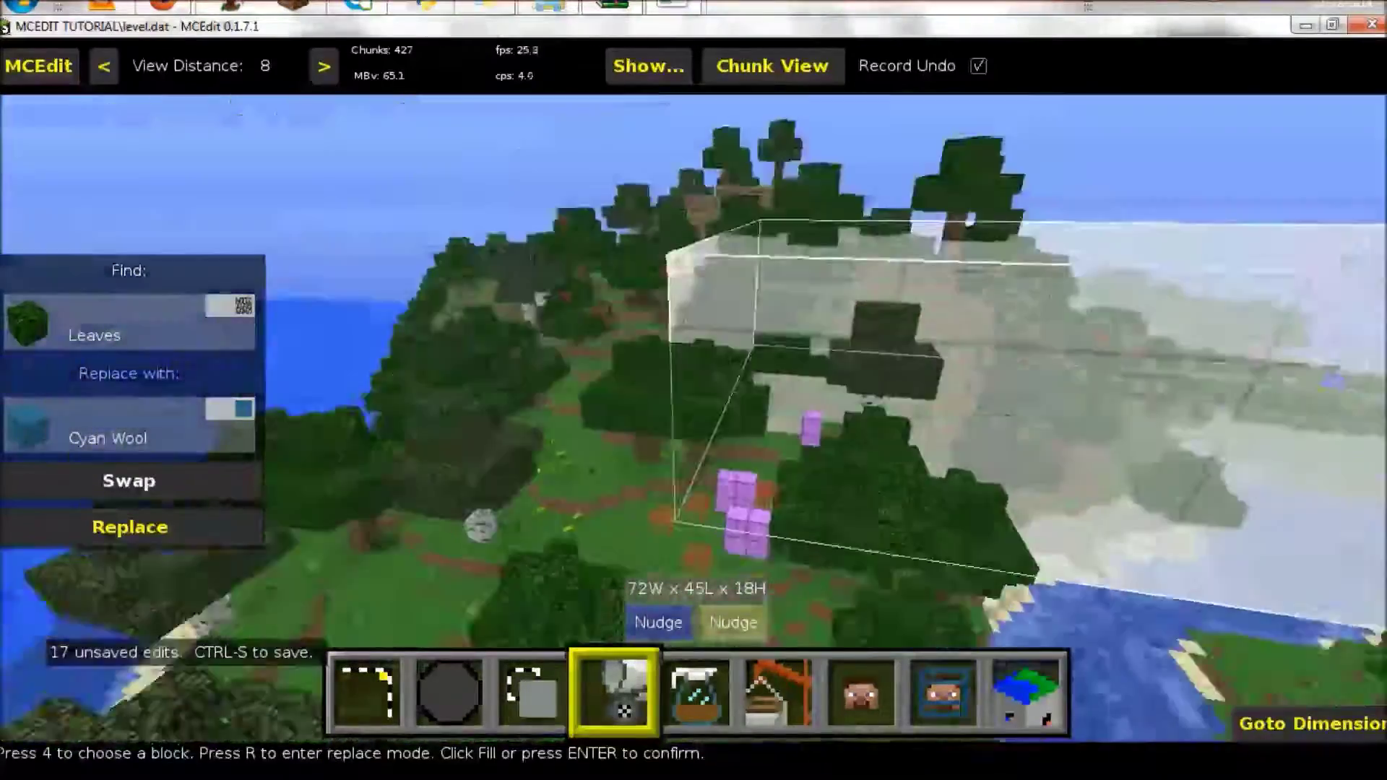
key(w)
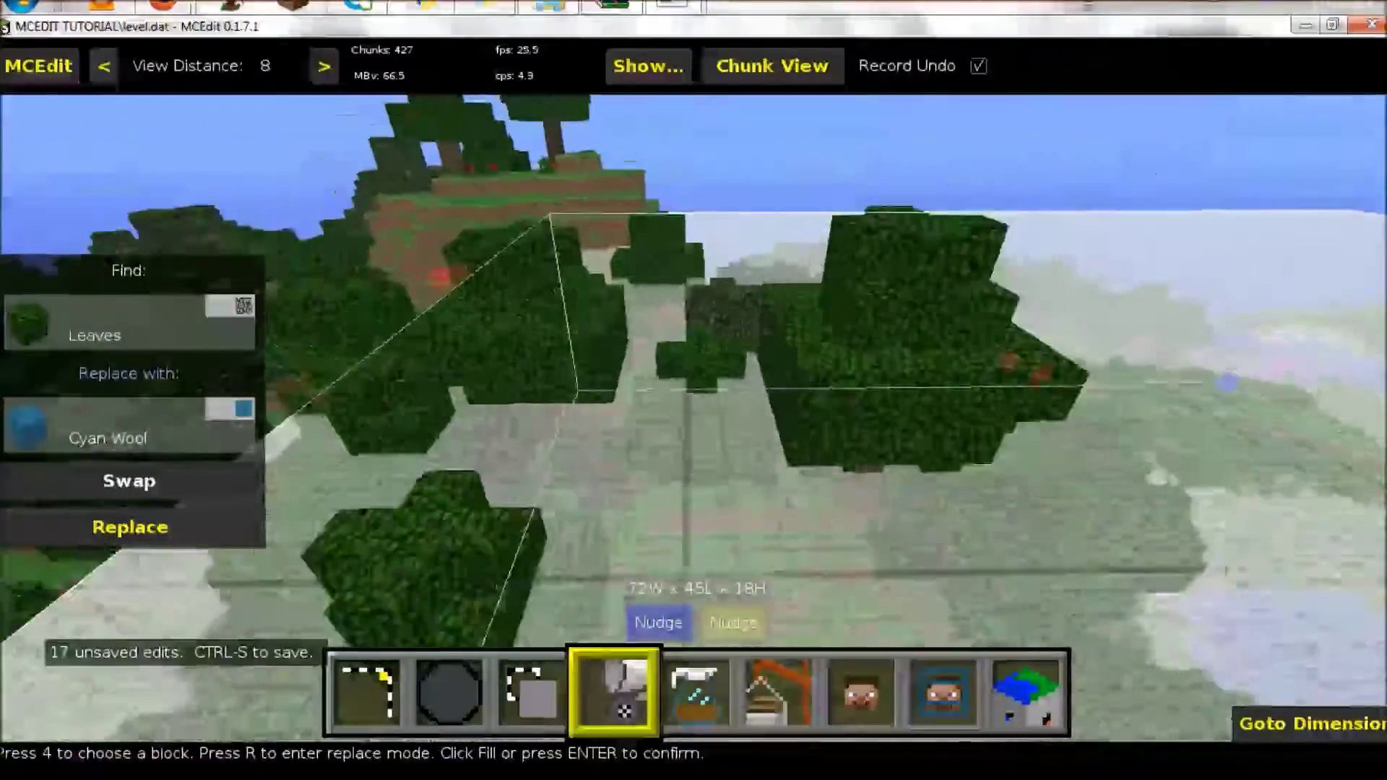
key(s)
right_click(643, 338)
key(a)
key(a)
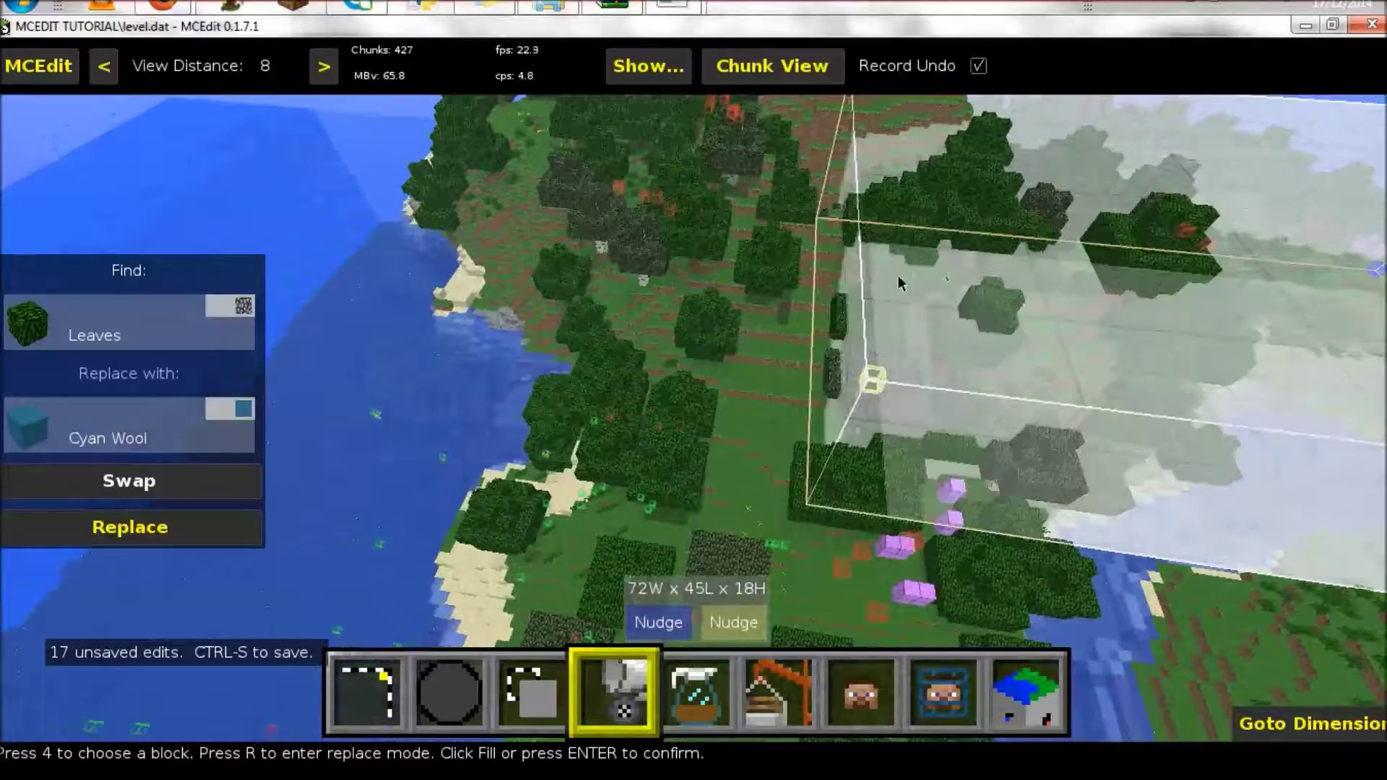
Enlarge the selection box over the hillside to 77 W × 53 L × 27 H so it takes in more trees.
right_click(1031, 124)
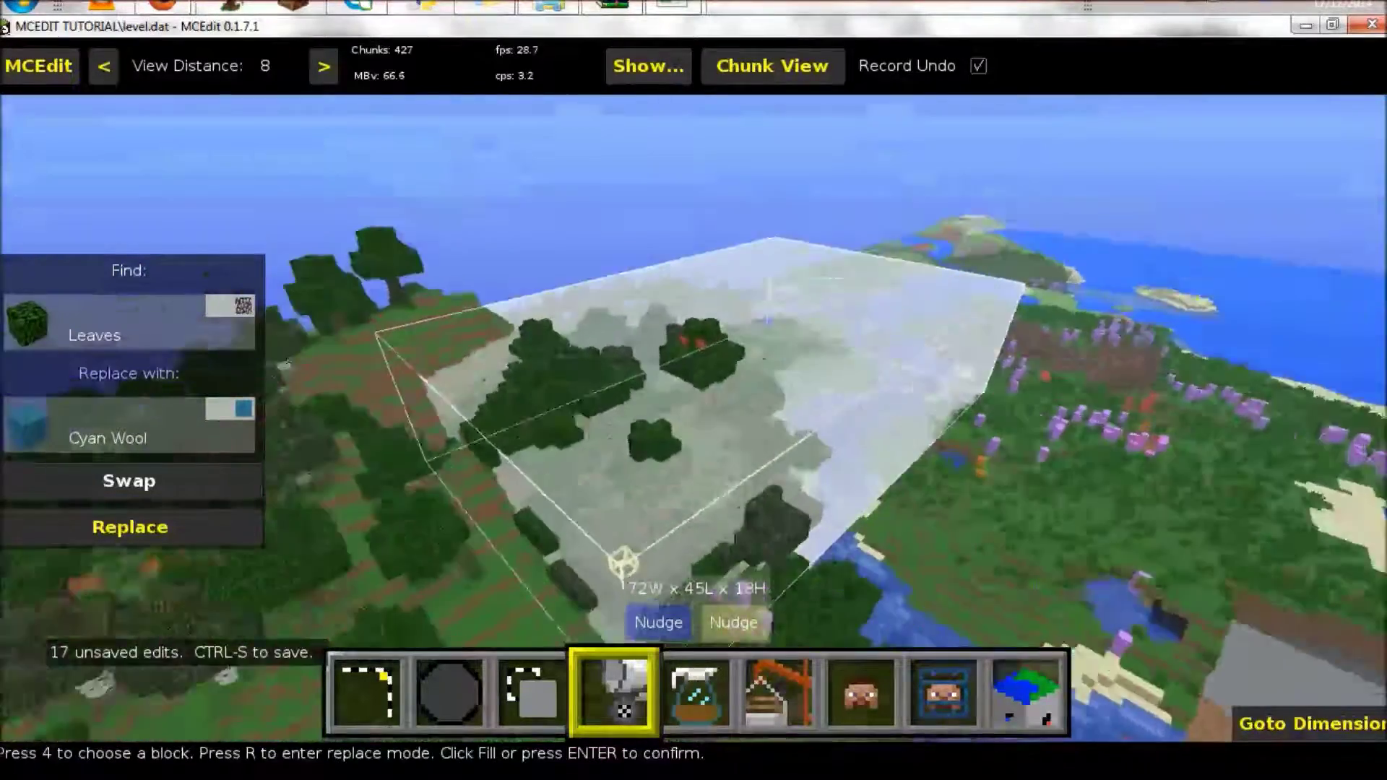
key(w)
right_click(1042, 152)
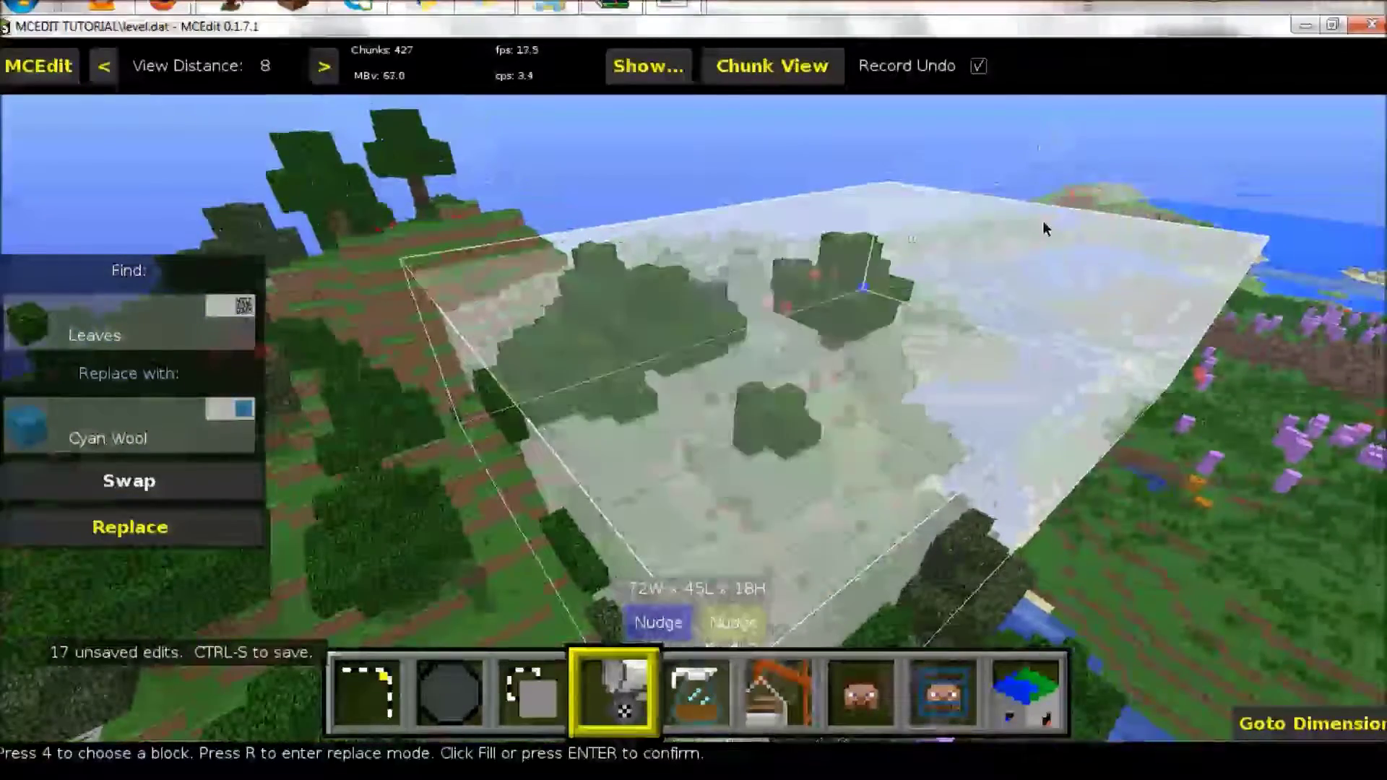
drag(1062, 235, 1069, 129)
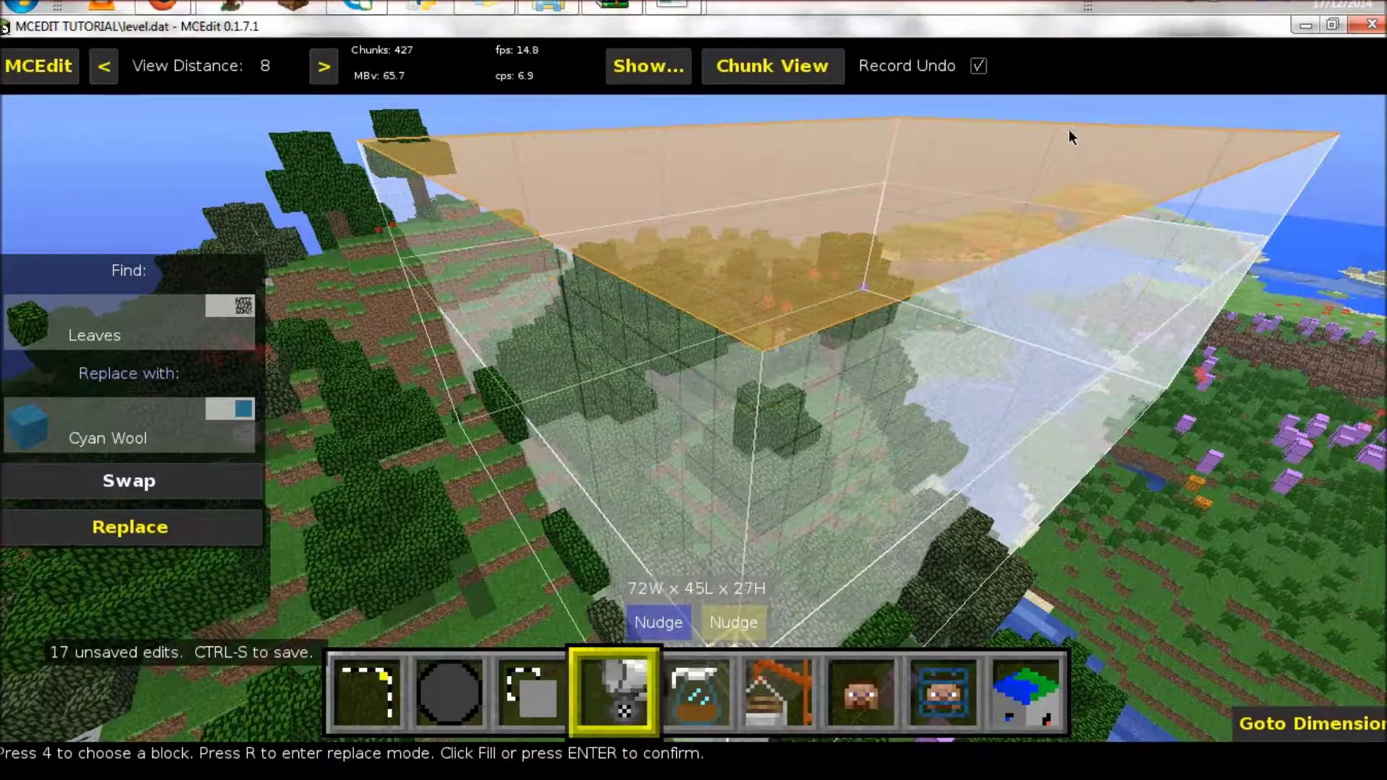
drag(440, 466, 380, 465)
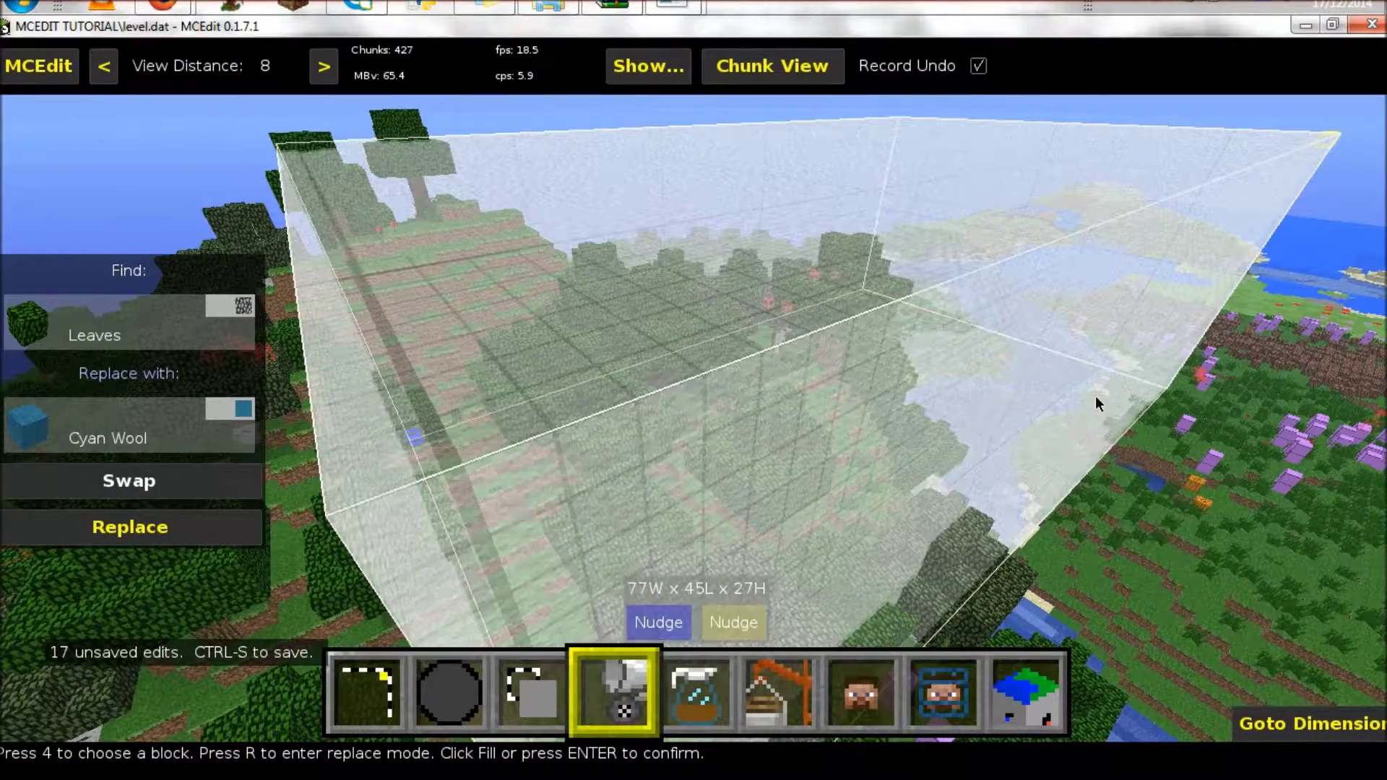
drag(1097, 403, 1295, 475)
Replace all Leaves inside the enlarged hillside selection with Cyan Wool.
right_click(1294, 474)
key(w)
key(s)
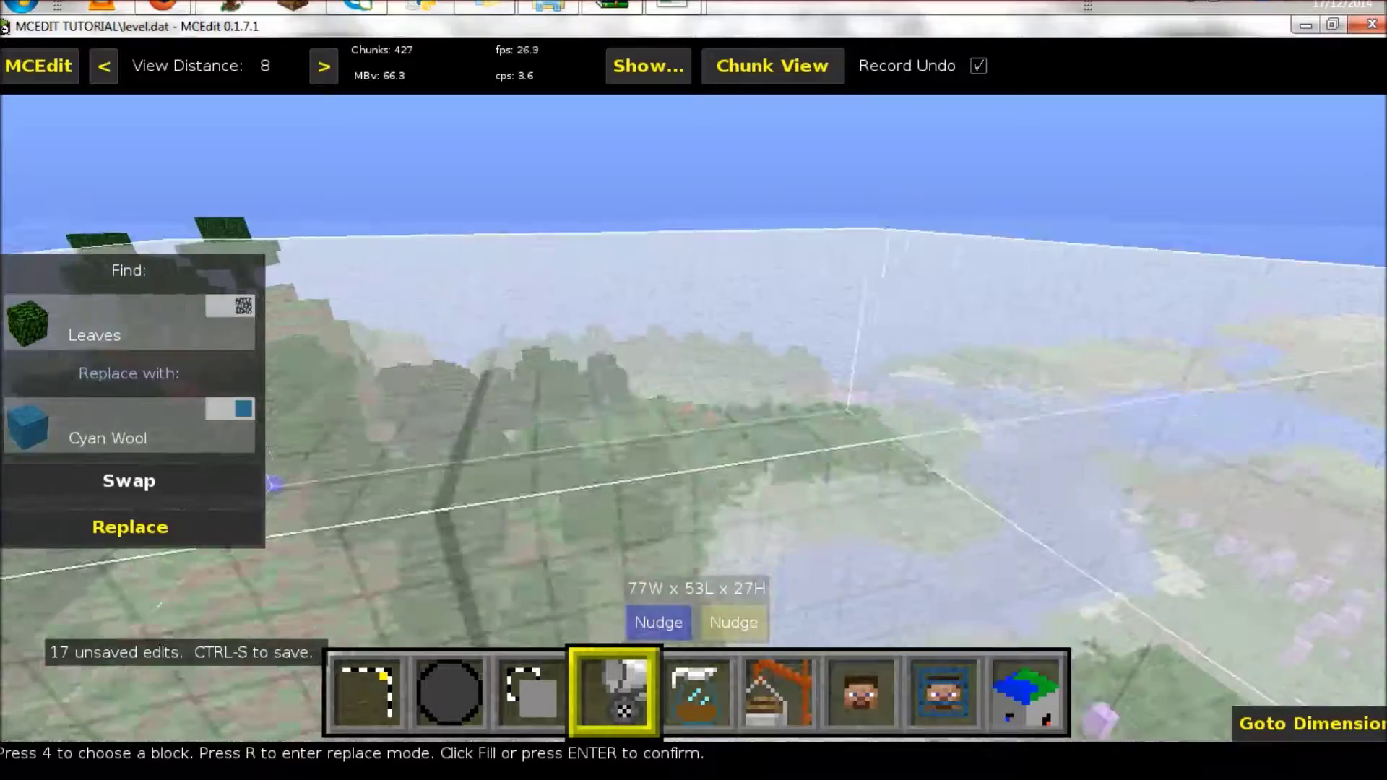
key(d)
right_click(195, 520)
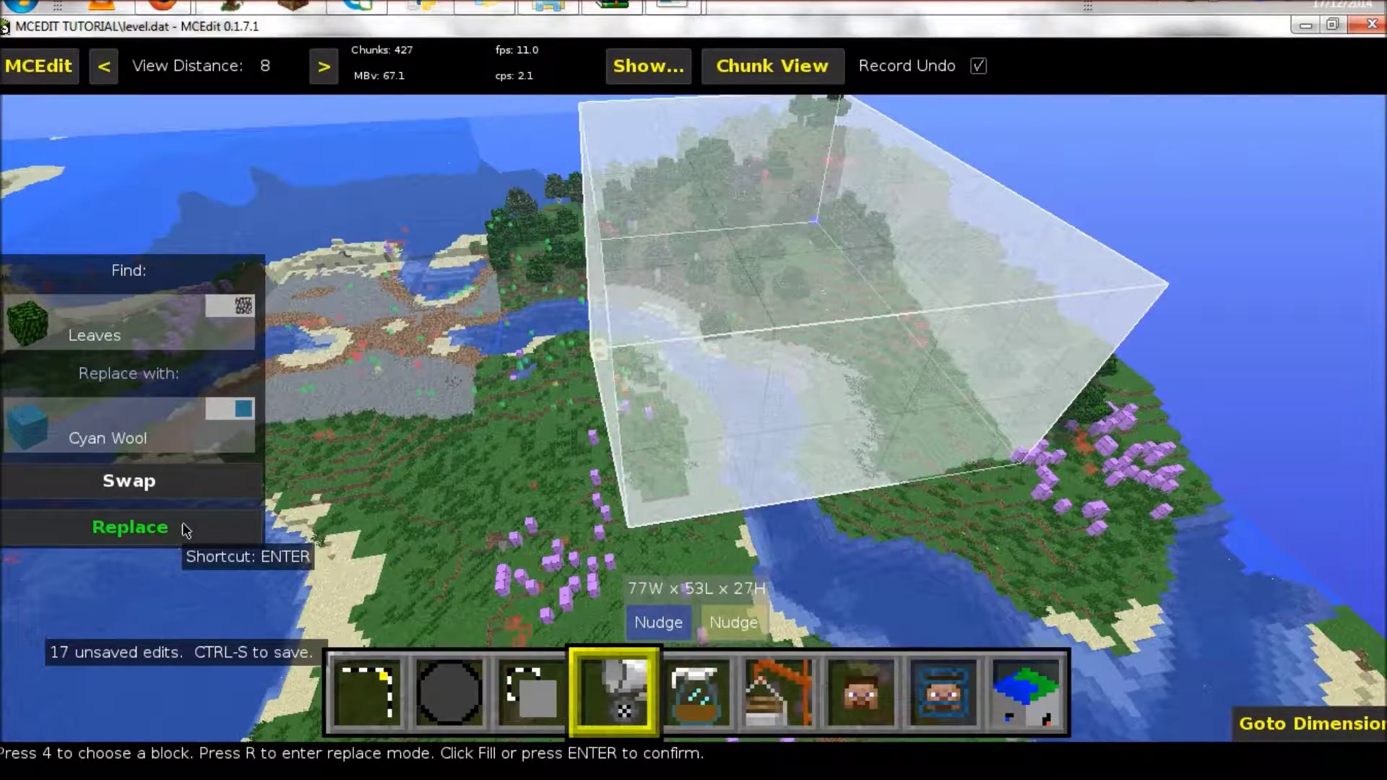
click(186, 531)
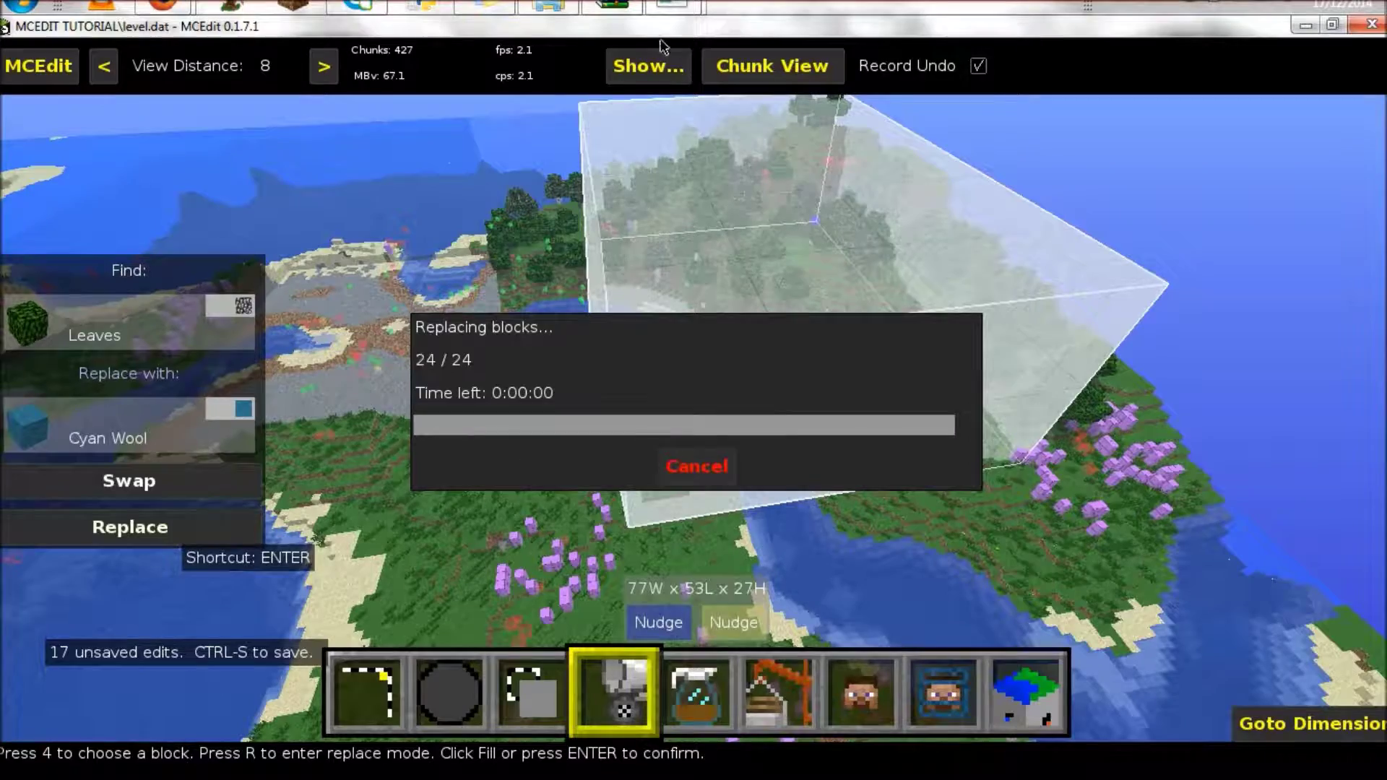
Examine the trees in the hillside selection from several sides after the leaf replacement.
key(a)
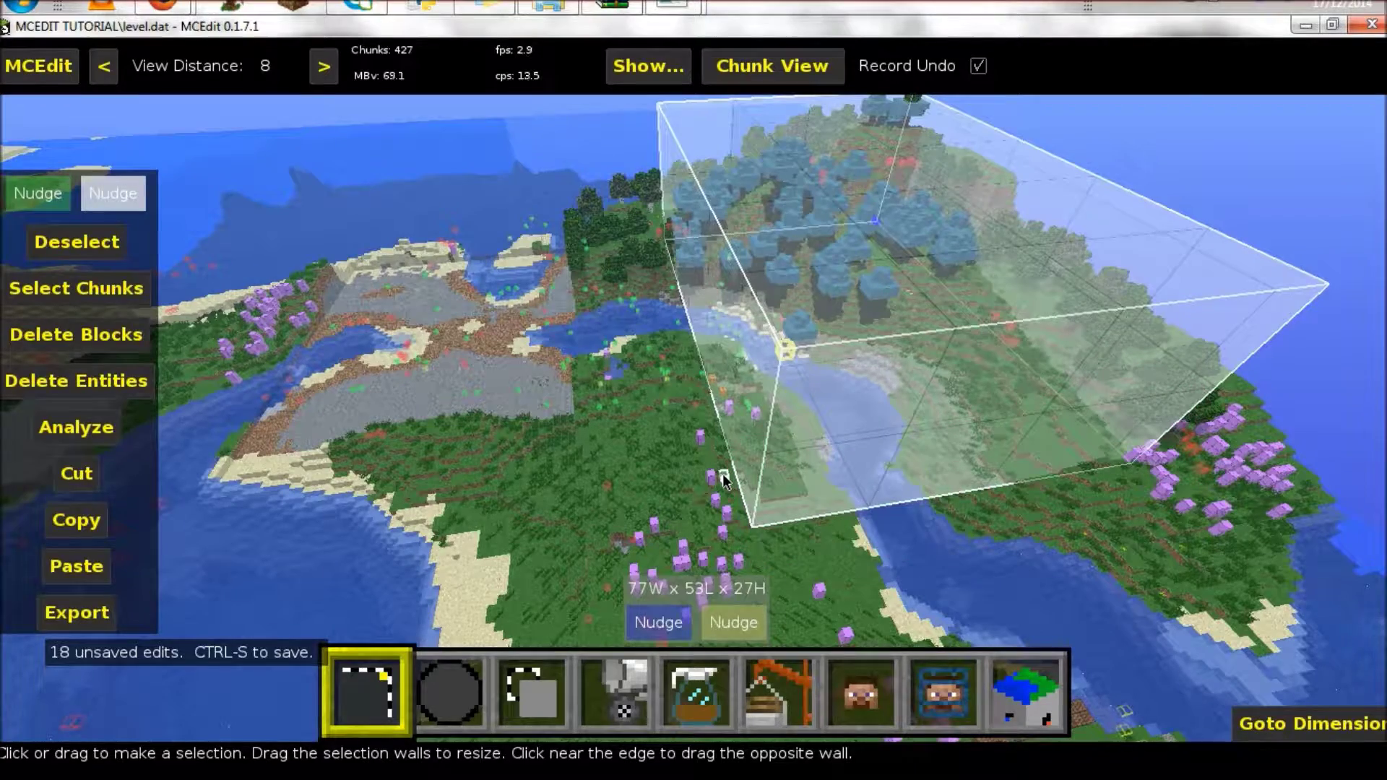
right_click(707, 477)
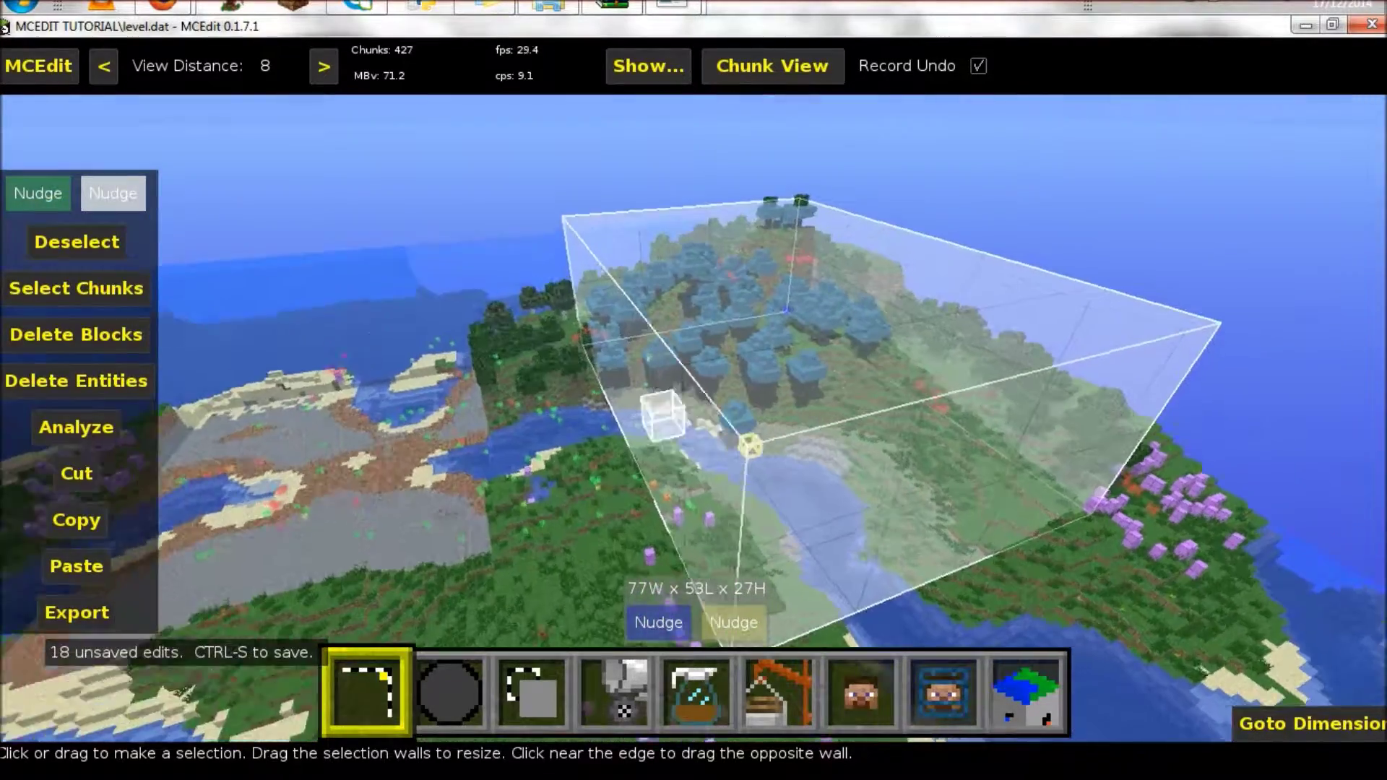
key(w)
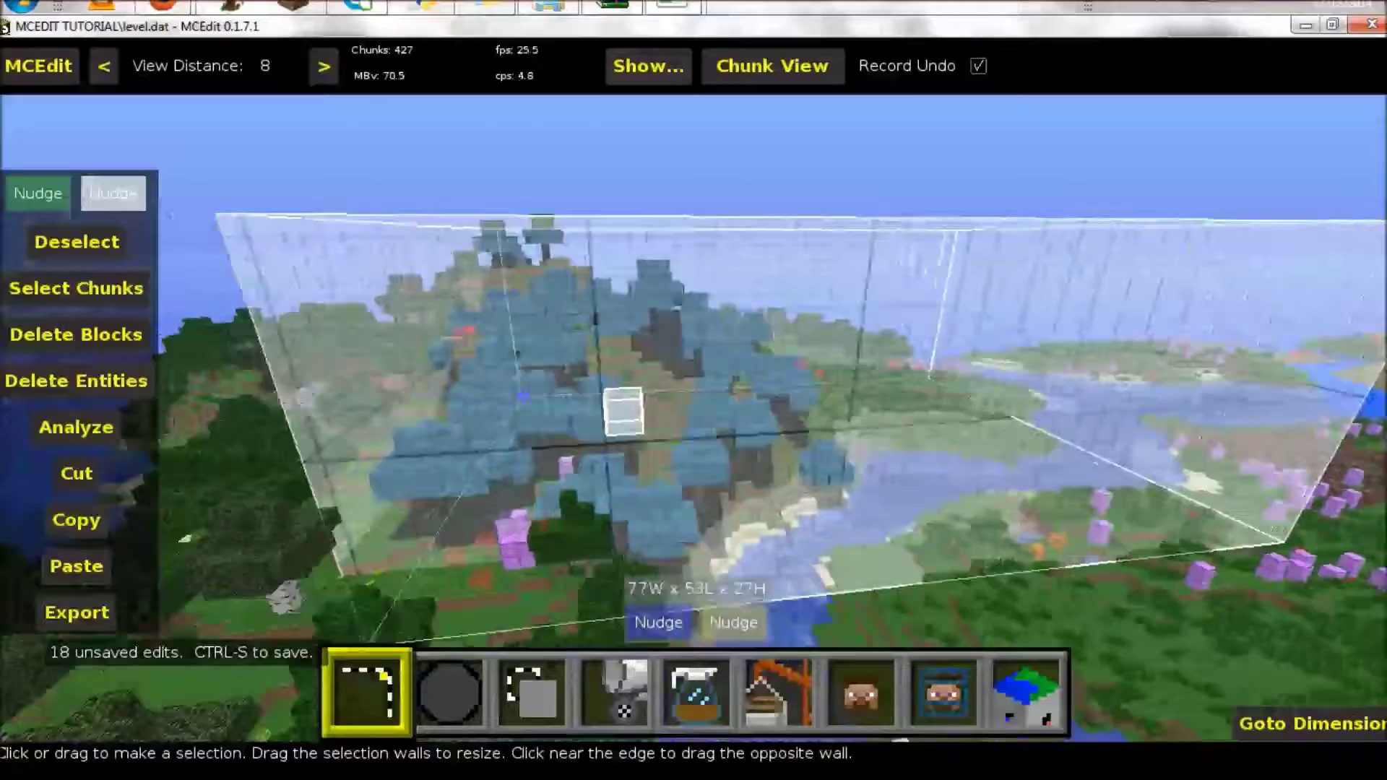
key(a)
key(d)
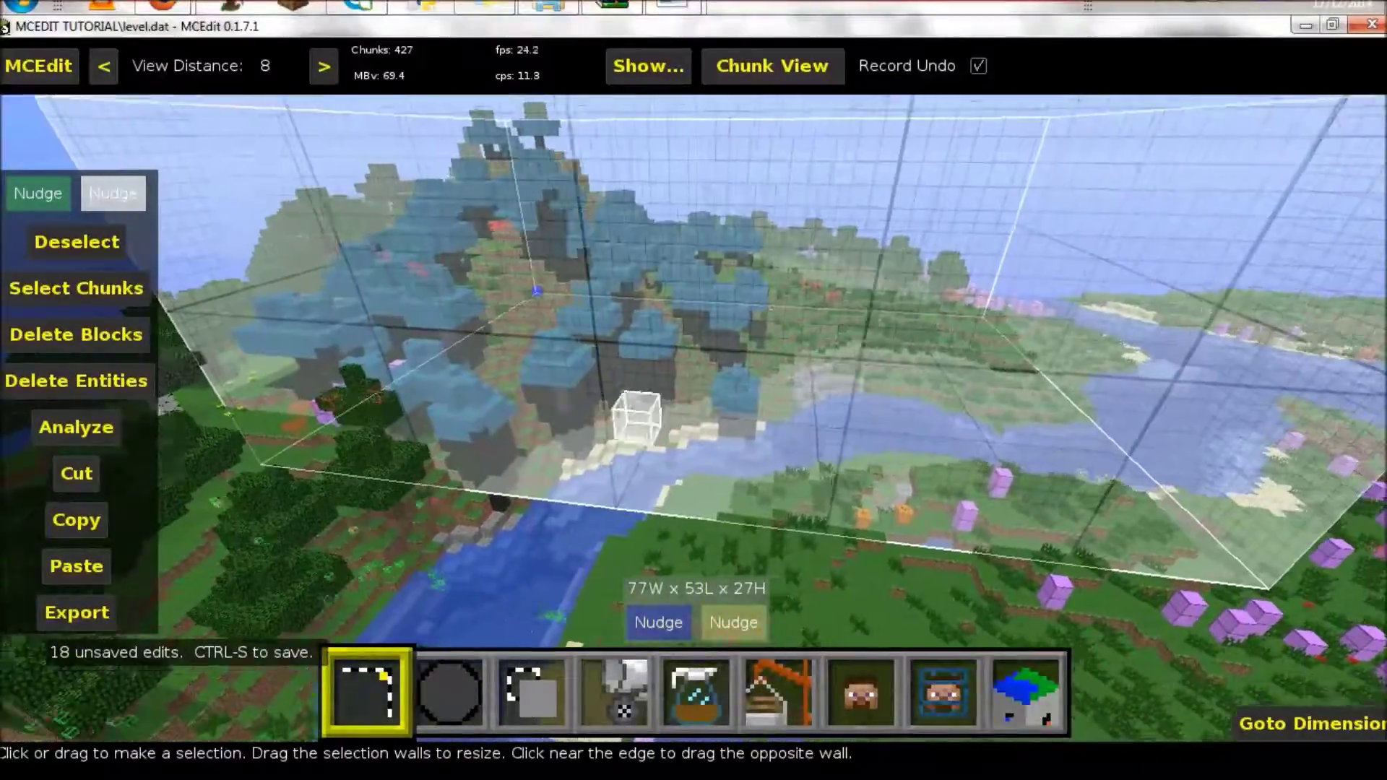
key(s)
key(w)
key(w)
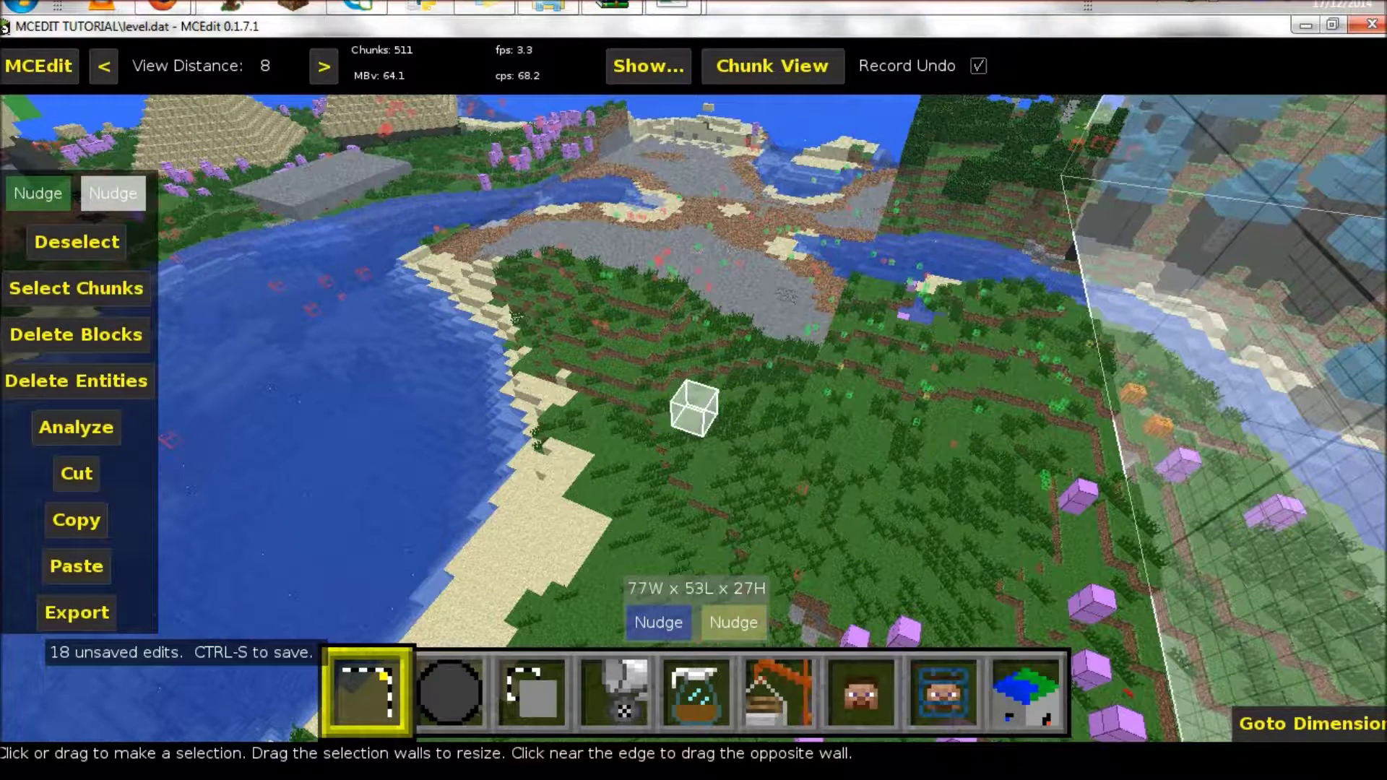
Clear the hillside selection and look over the river, the hillside and the pyramids.
key(s)
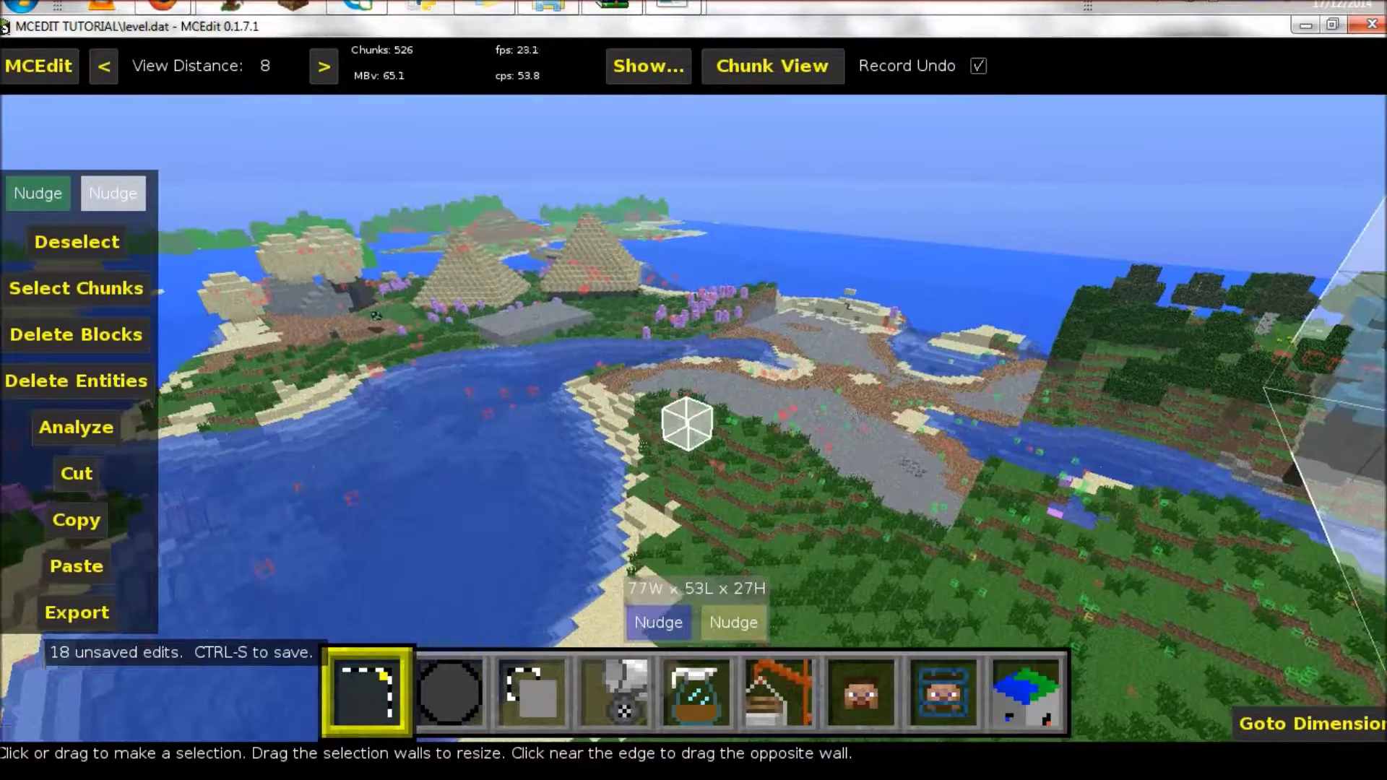
key(w)
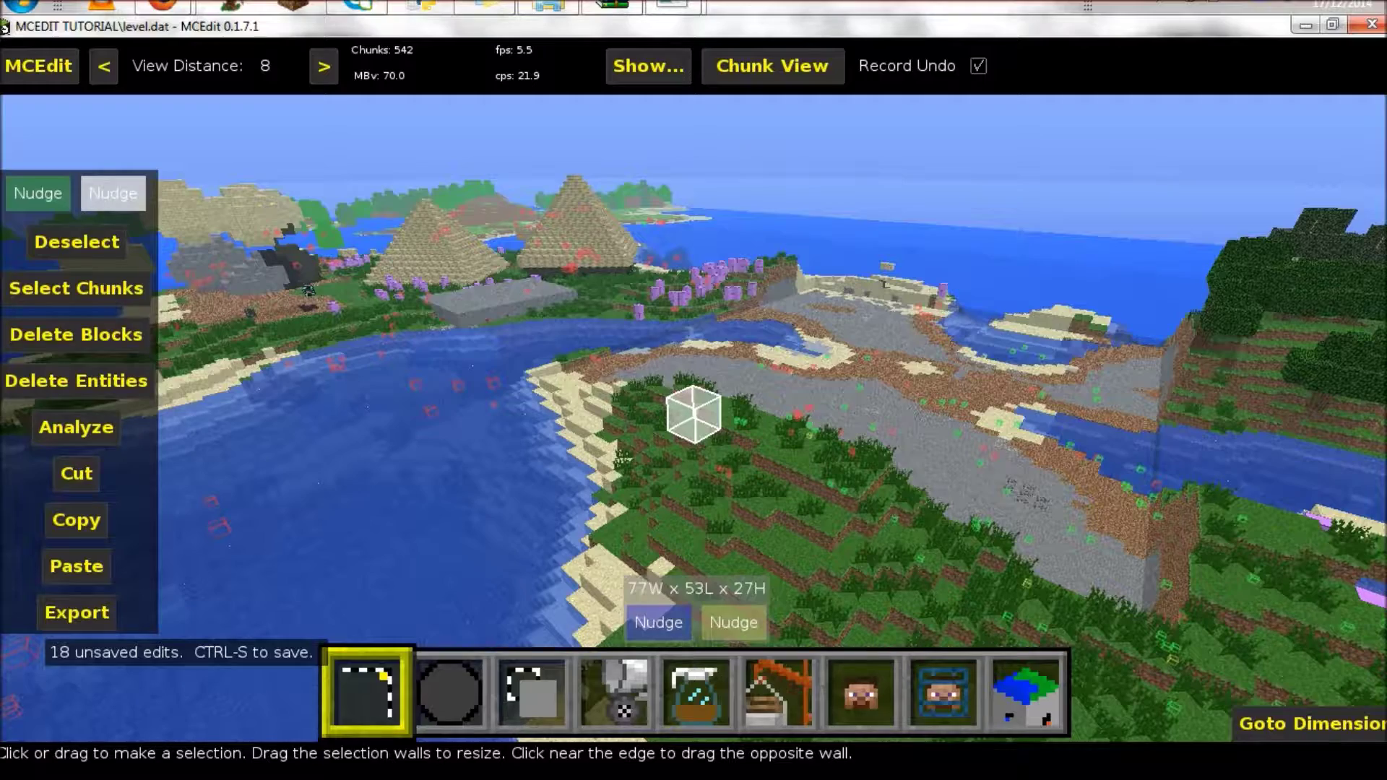
right_drag(694, 414, 786, 427)
key(ctrl+d)
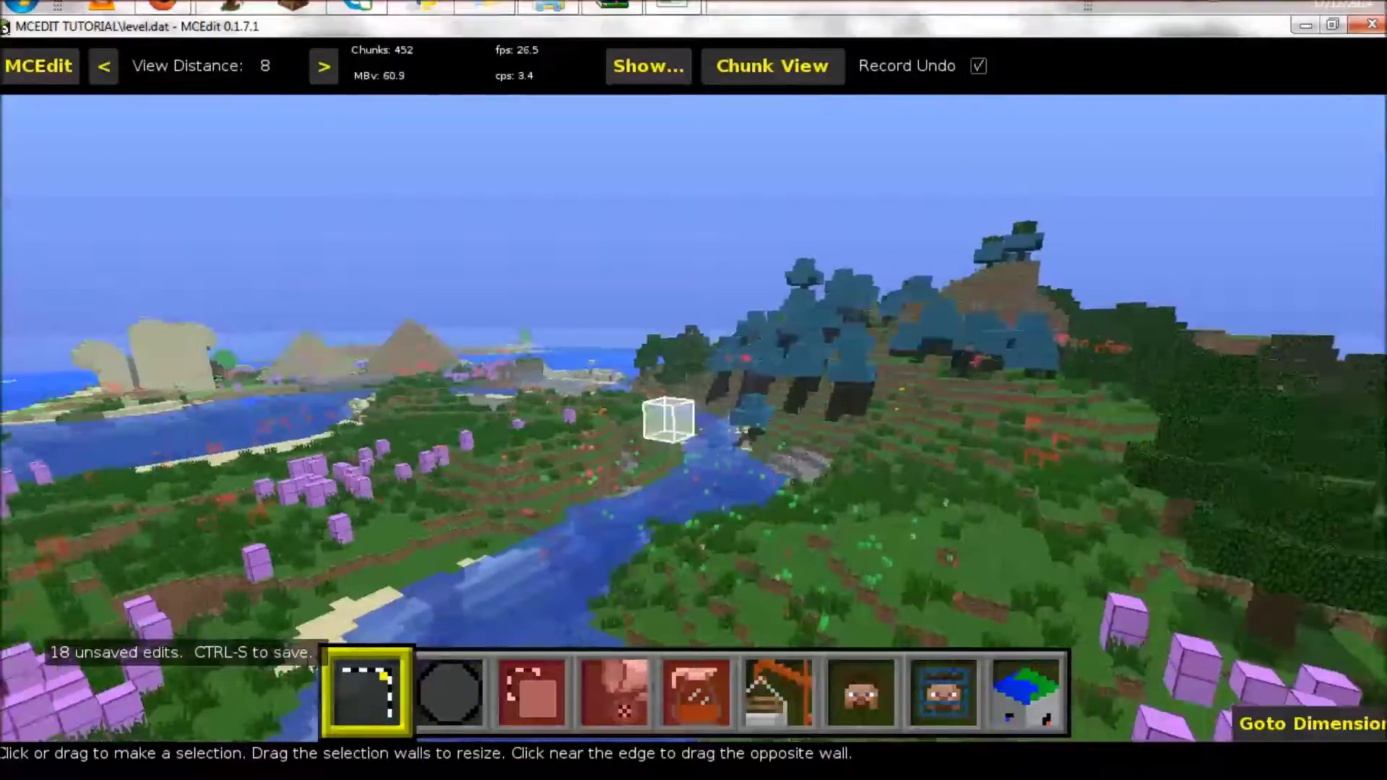
mouse_move(669, 419)
right_down()
mouse_move(705, 432)
mouse_move(690, 417)
right_up()
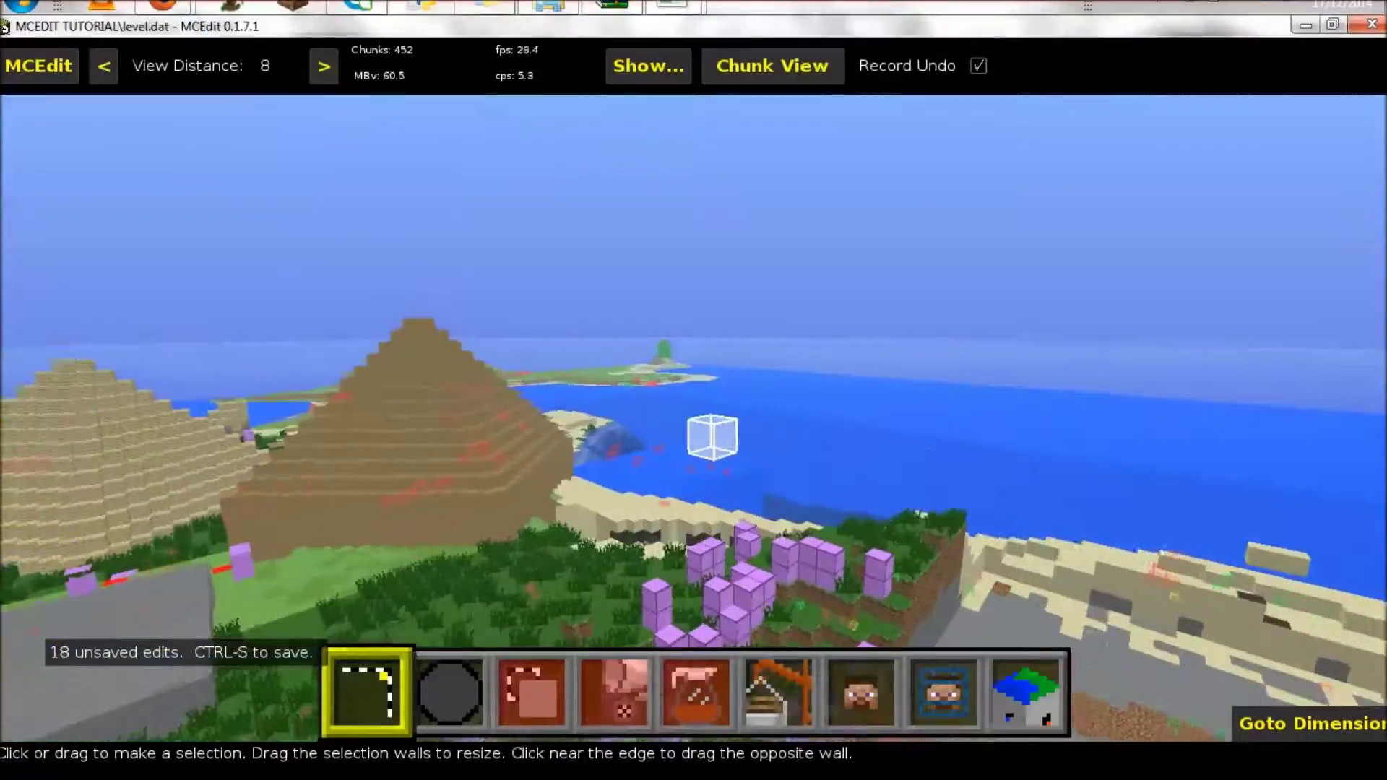
Select a box of 43 W × 24 L × 6 H over the sandy shore and water beside the pyramid.
right_drag(713, 437, 574, 463)
key(w)
click(640, 352)
right_drag(640, 352, 722, 358)
key(w)
right_drag(667, 502, 698, 434)
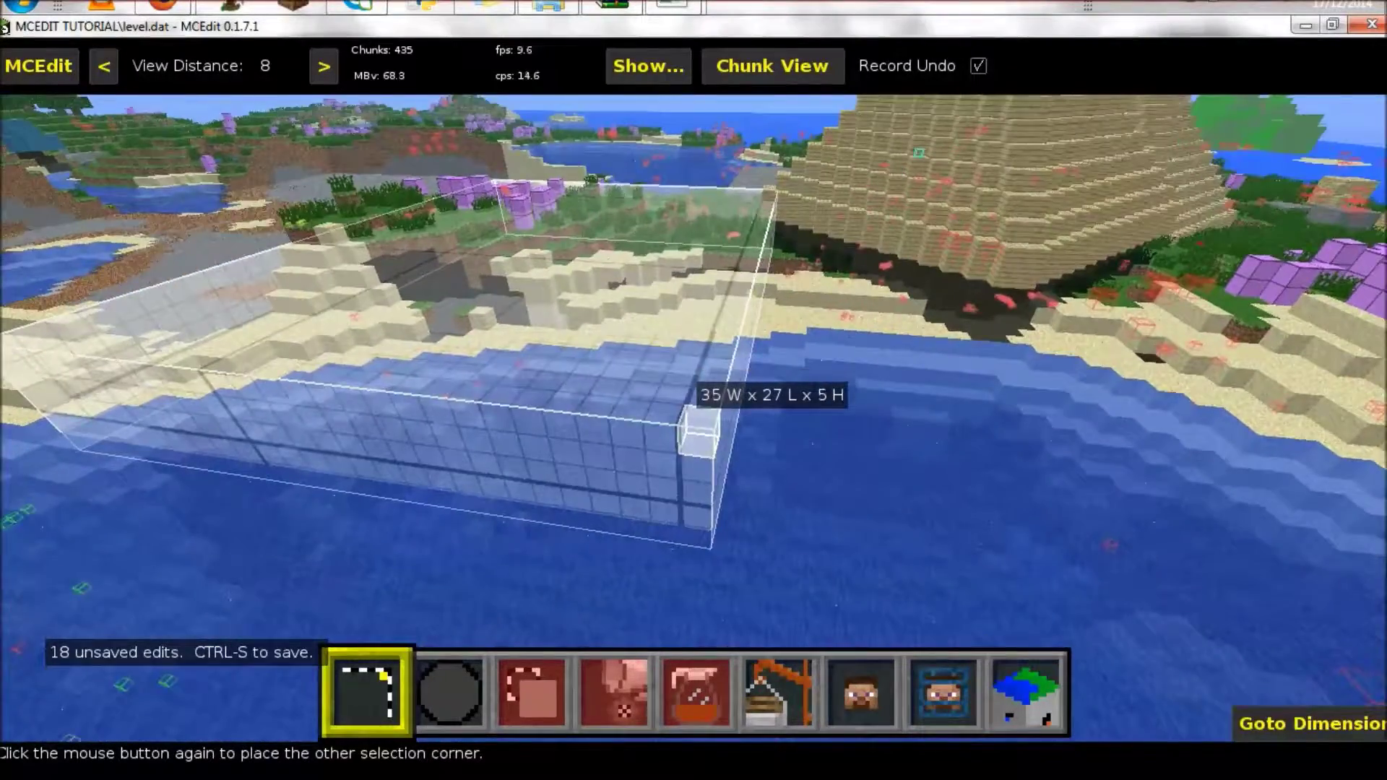
key(s)
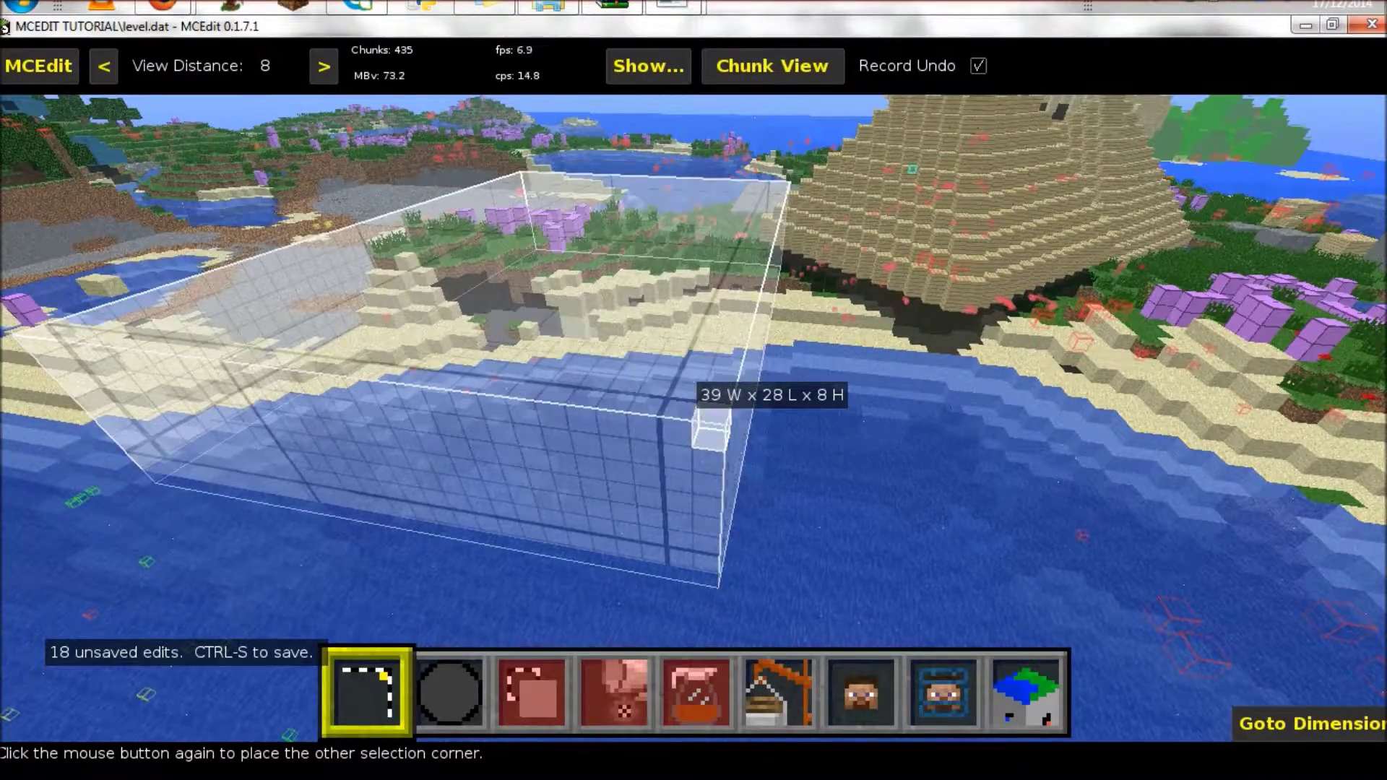
key(w)
key(w)
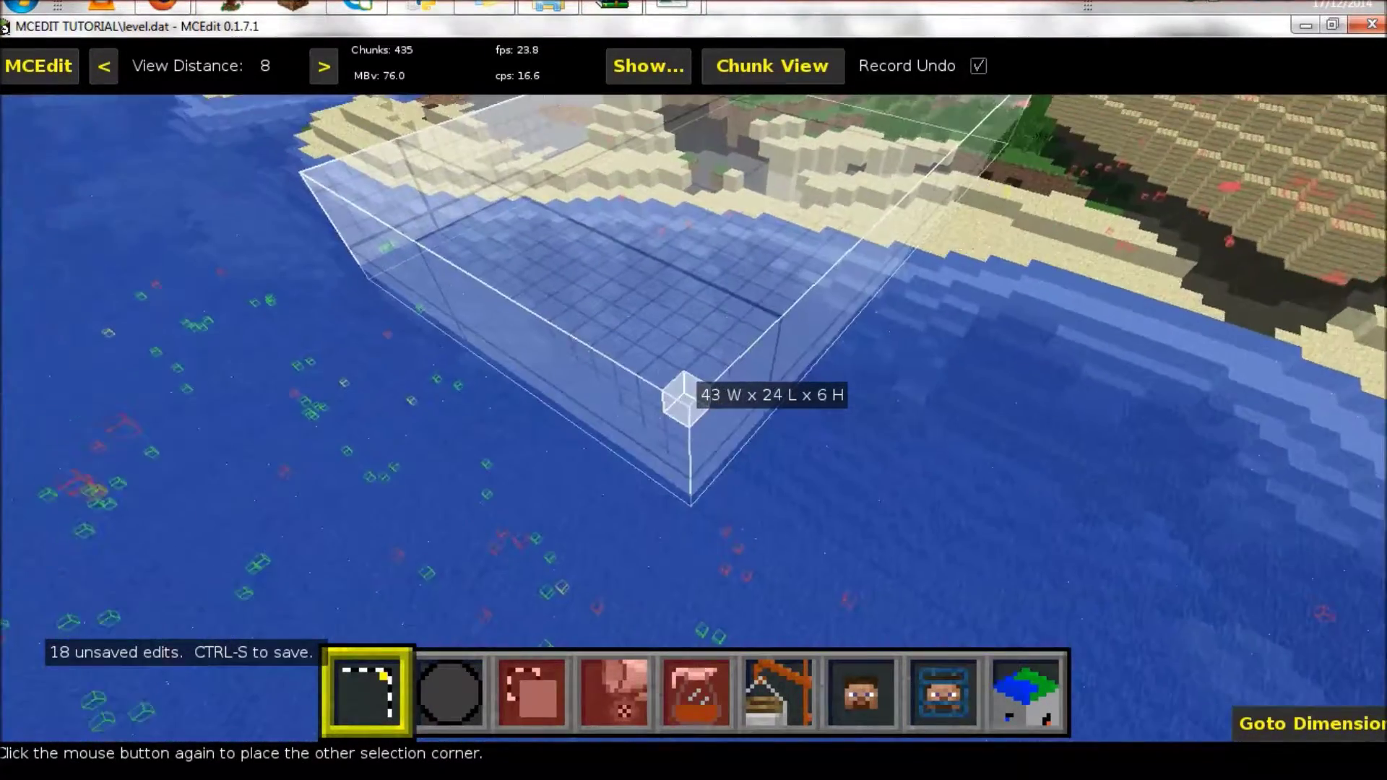
click(685, 398)
key(d)
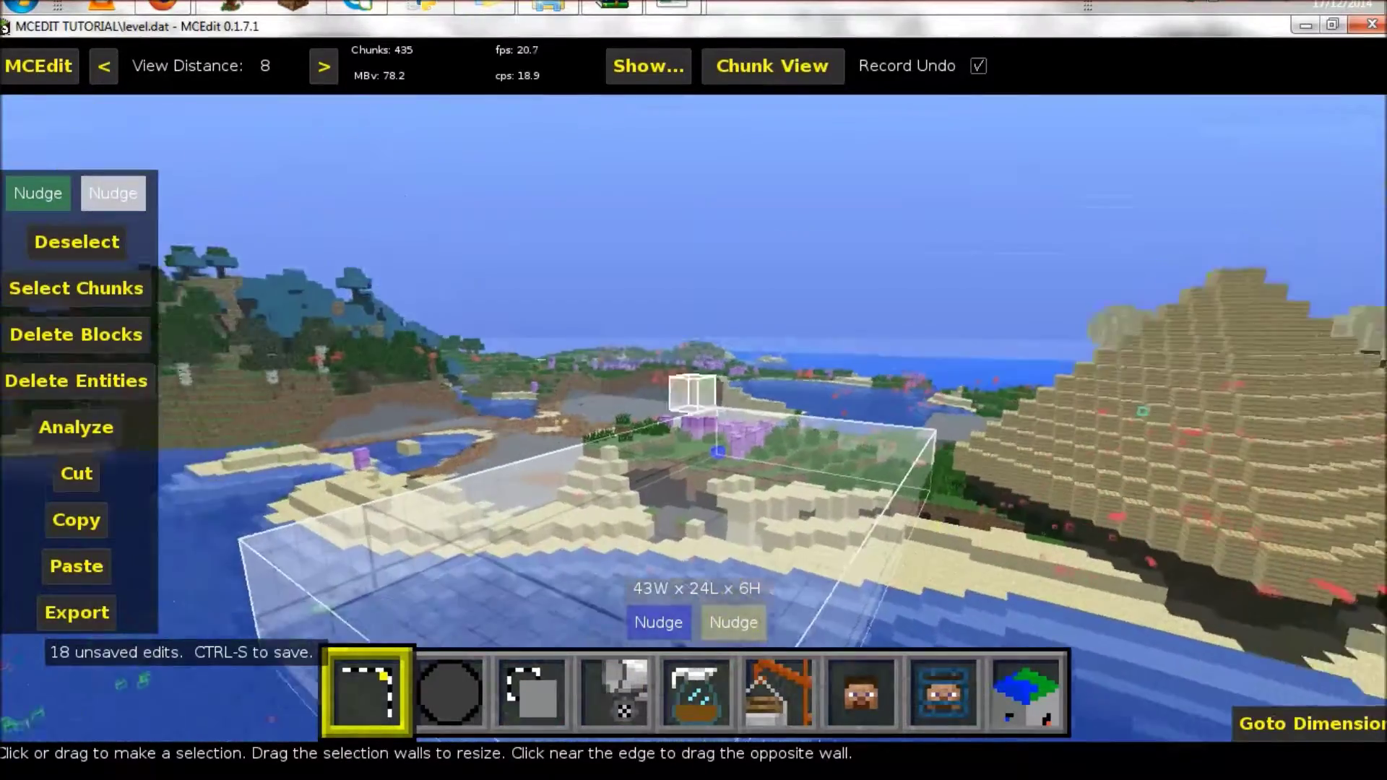
Extend the shore selection downward through the water until it is 25 blocks high.
key(s)
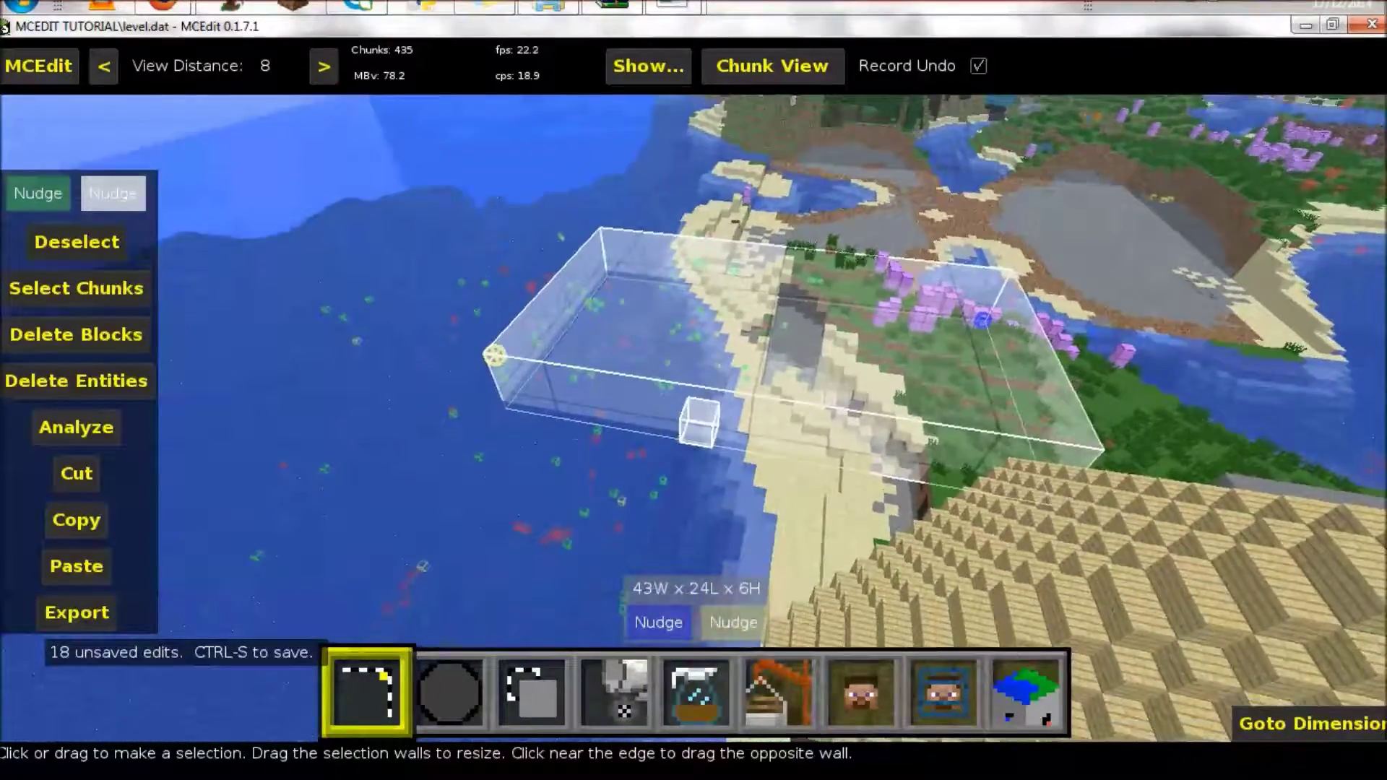
key(w)
key(k)
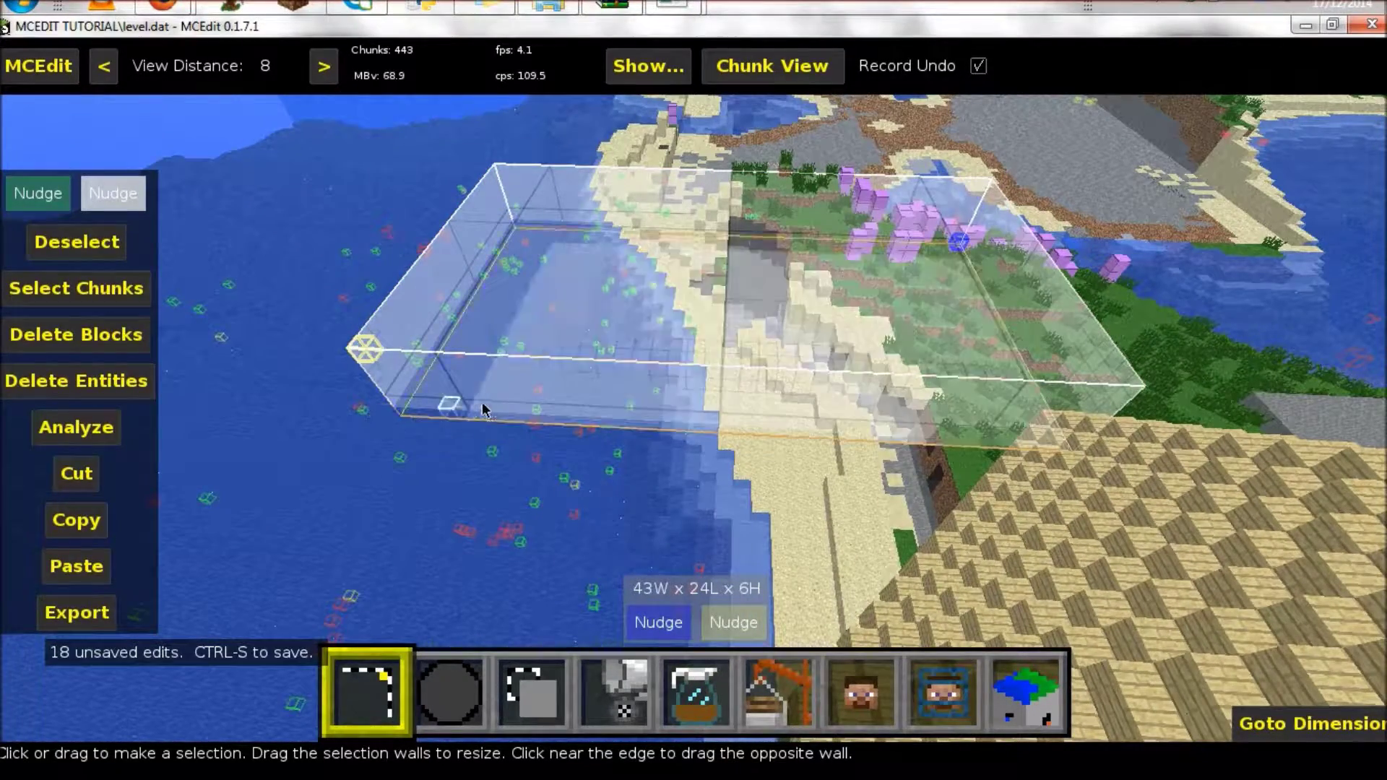
right_click(547, 432)
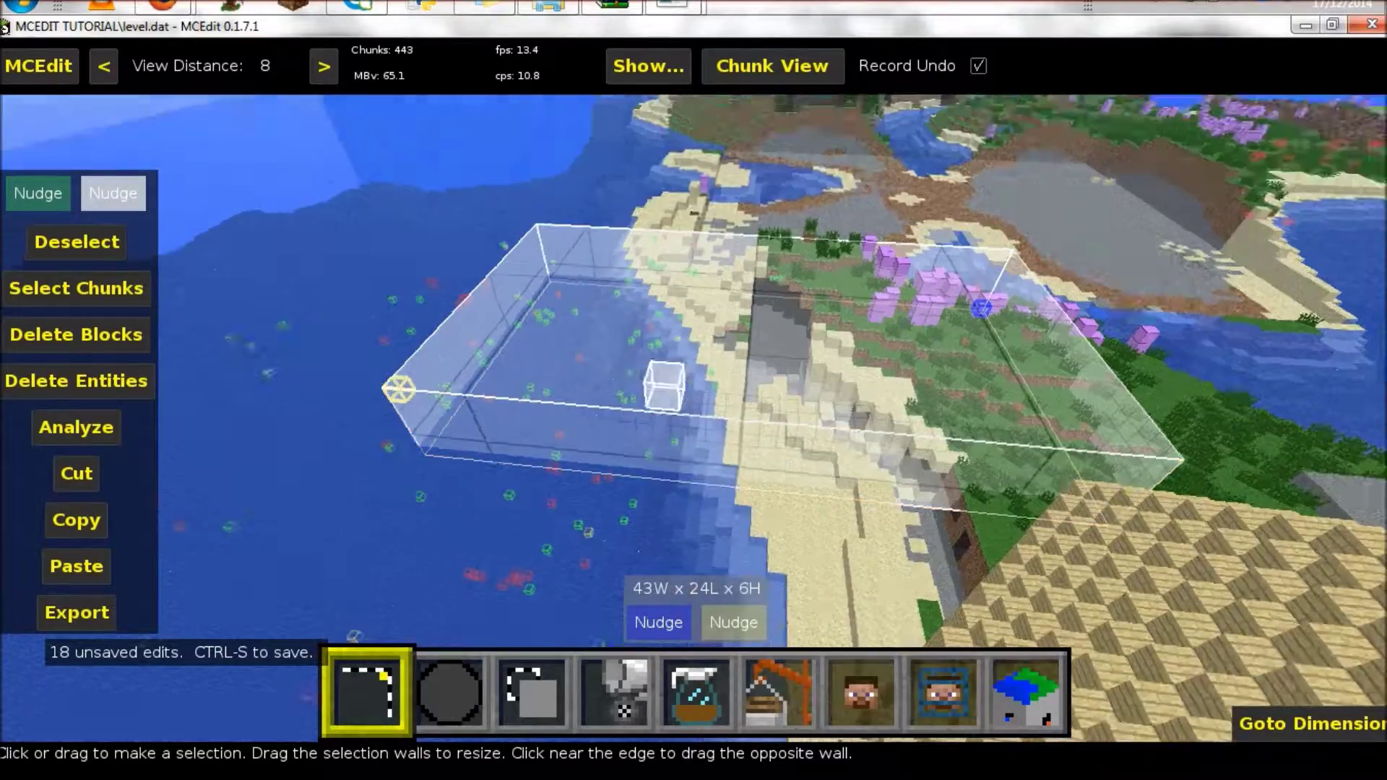
key(w)
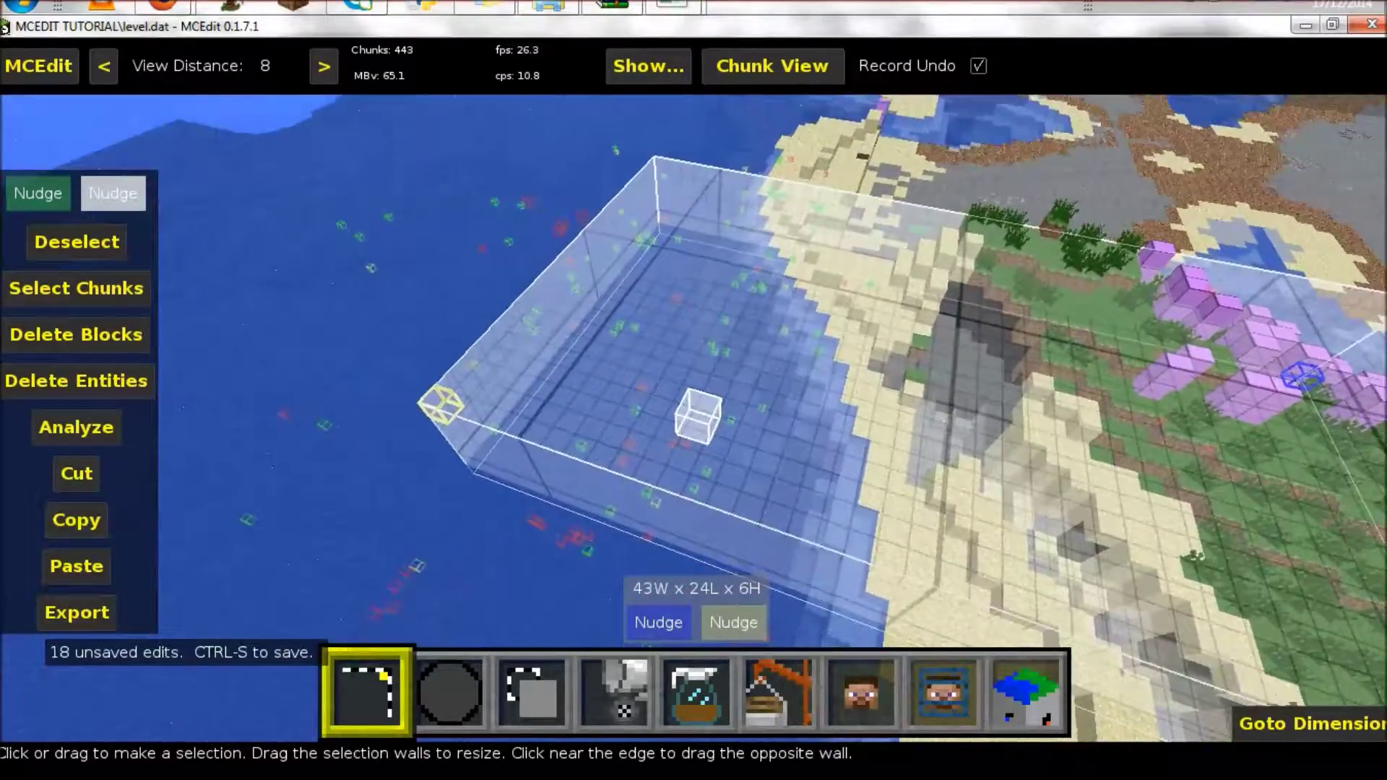
key(a)
key(z)
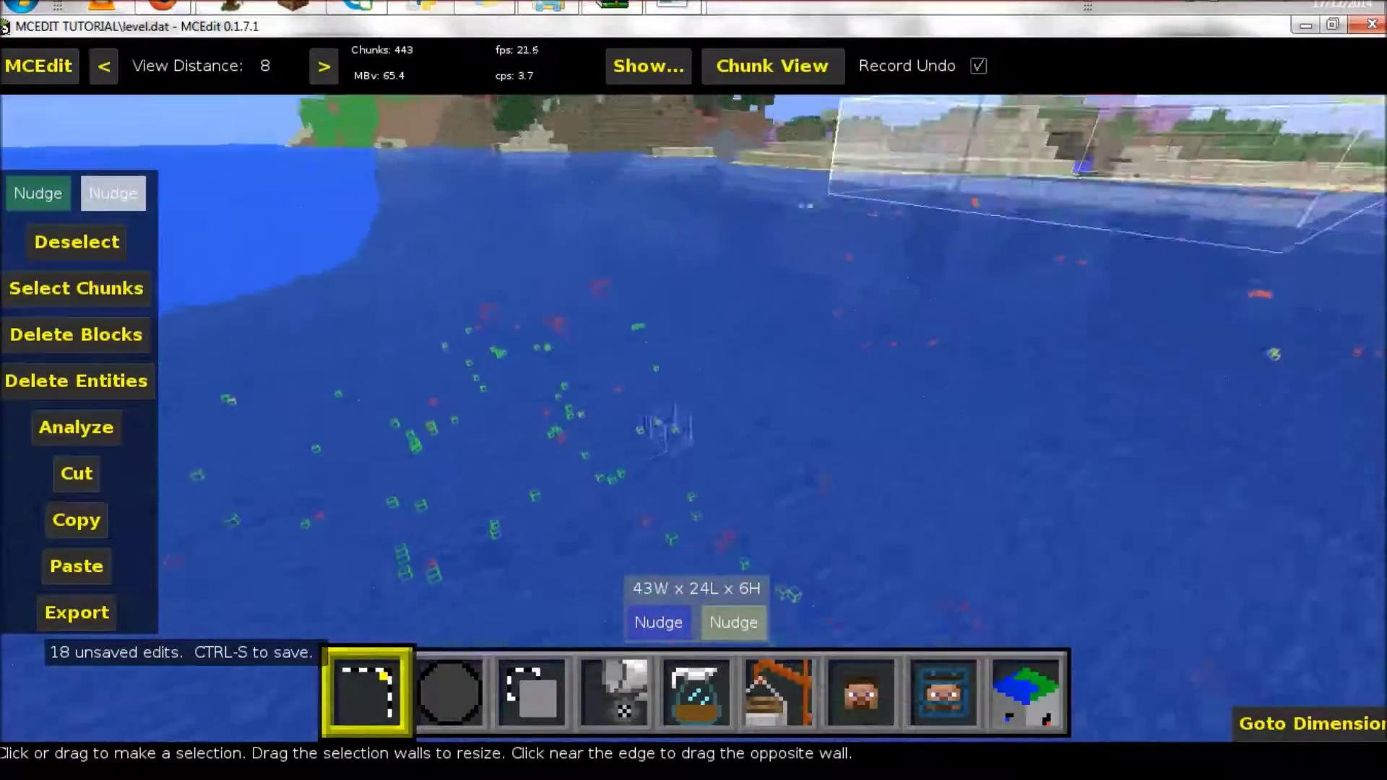
right_click(598, 372)
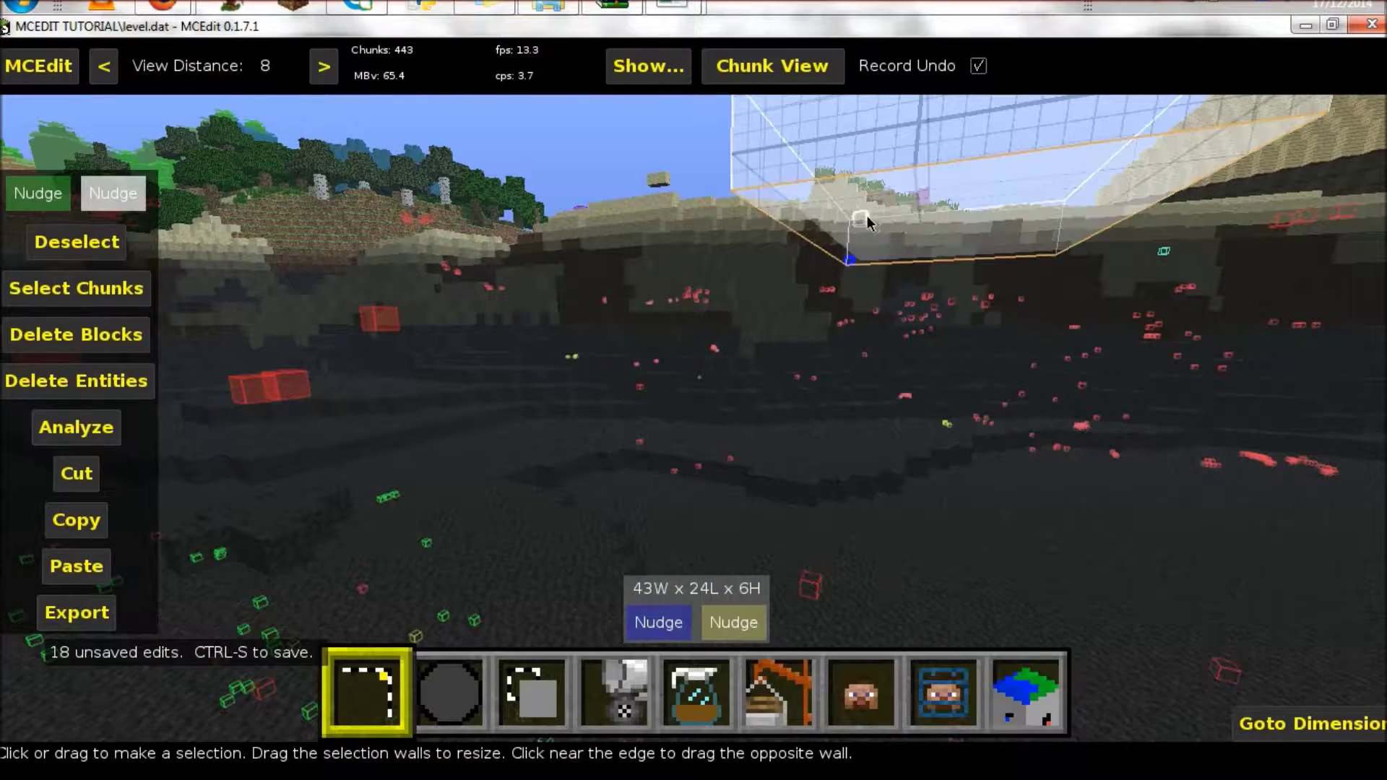
drag(876, 239, 856, 481)
right_click(857, 481)
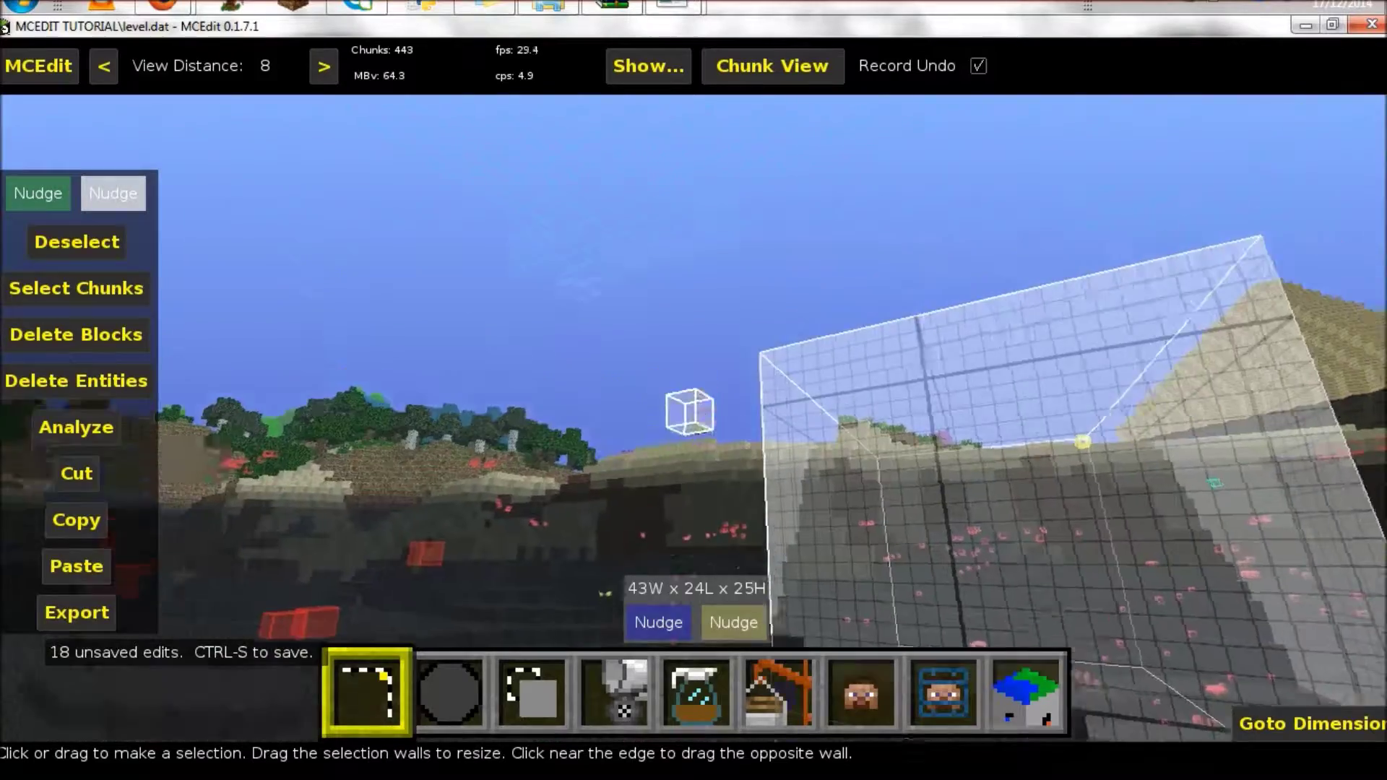
Copy the blocks inside the enlarged 43 W × 24 L × 25 H shore selection.
key(q)
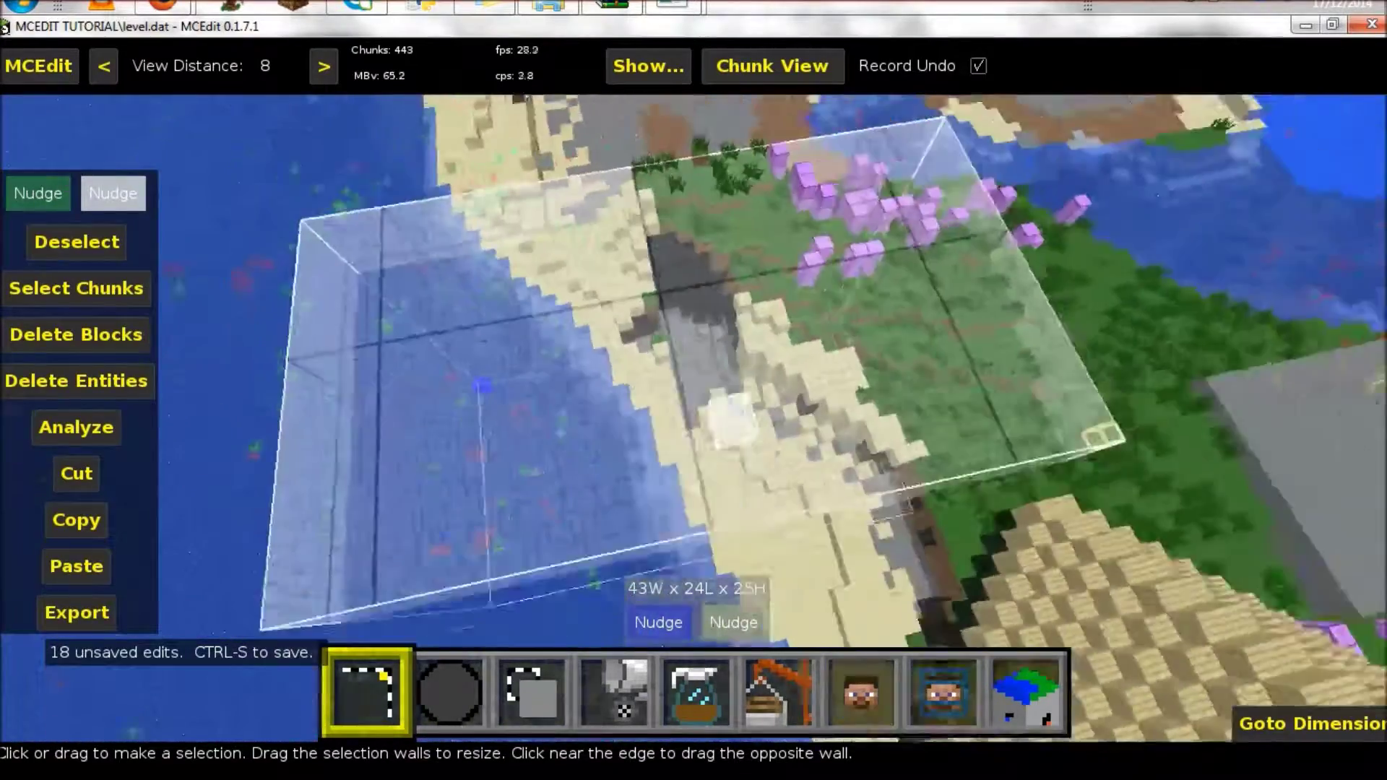
key(a)
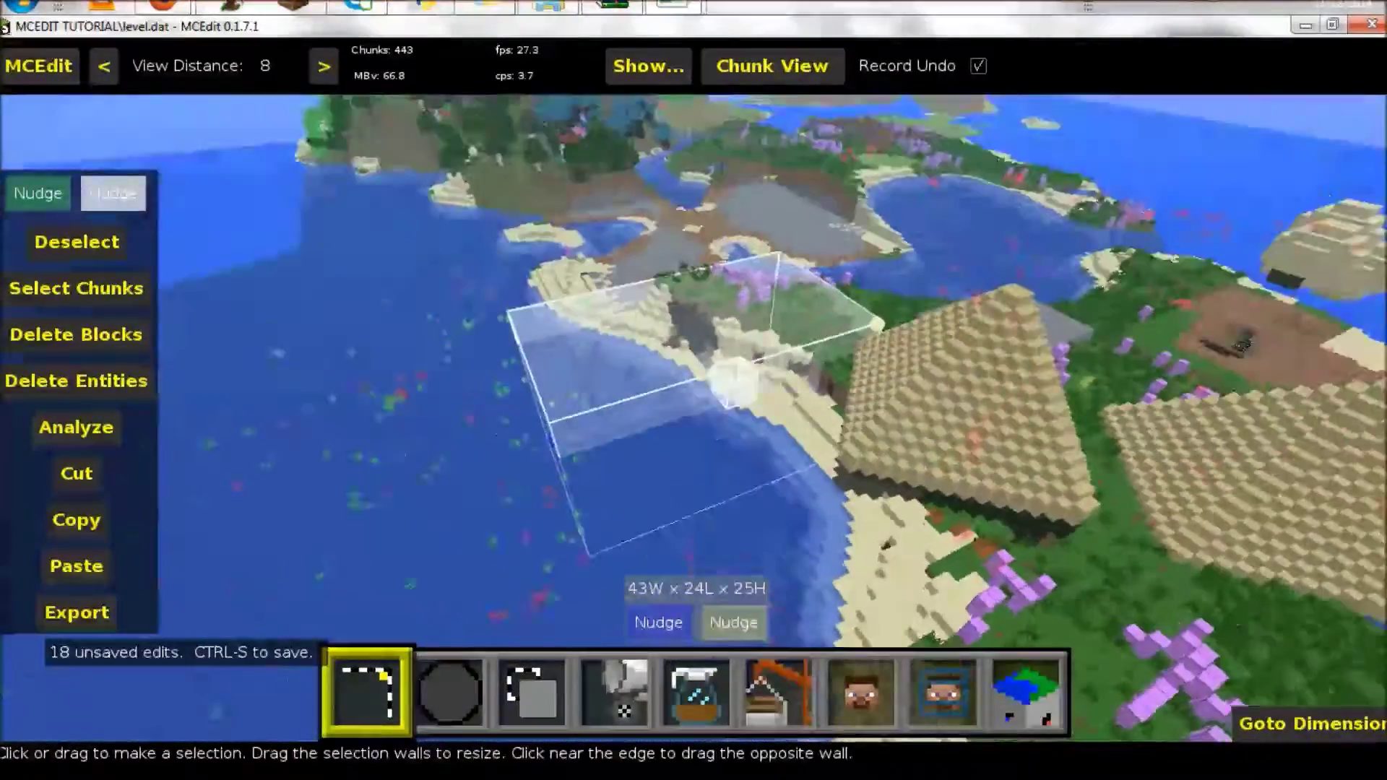
right_click(571, 586)
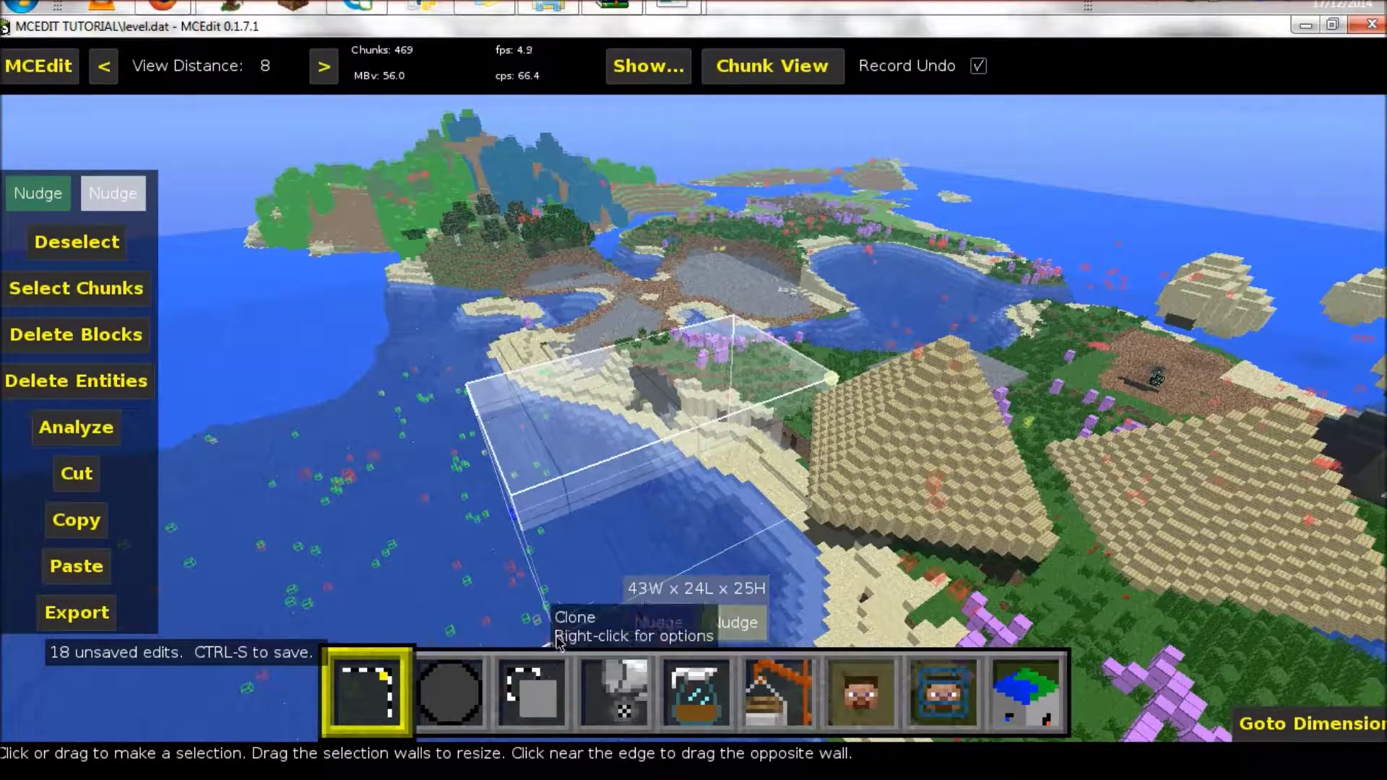
key(ctrl+c)
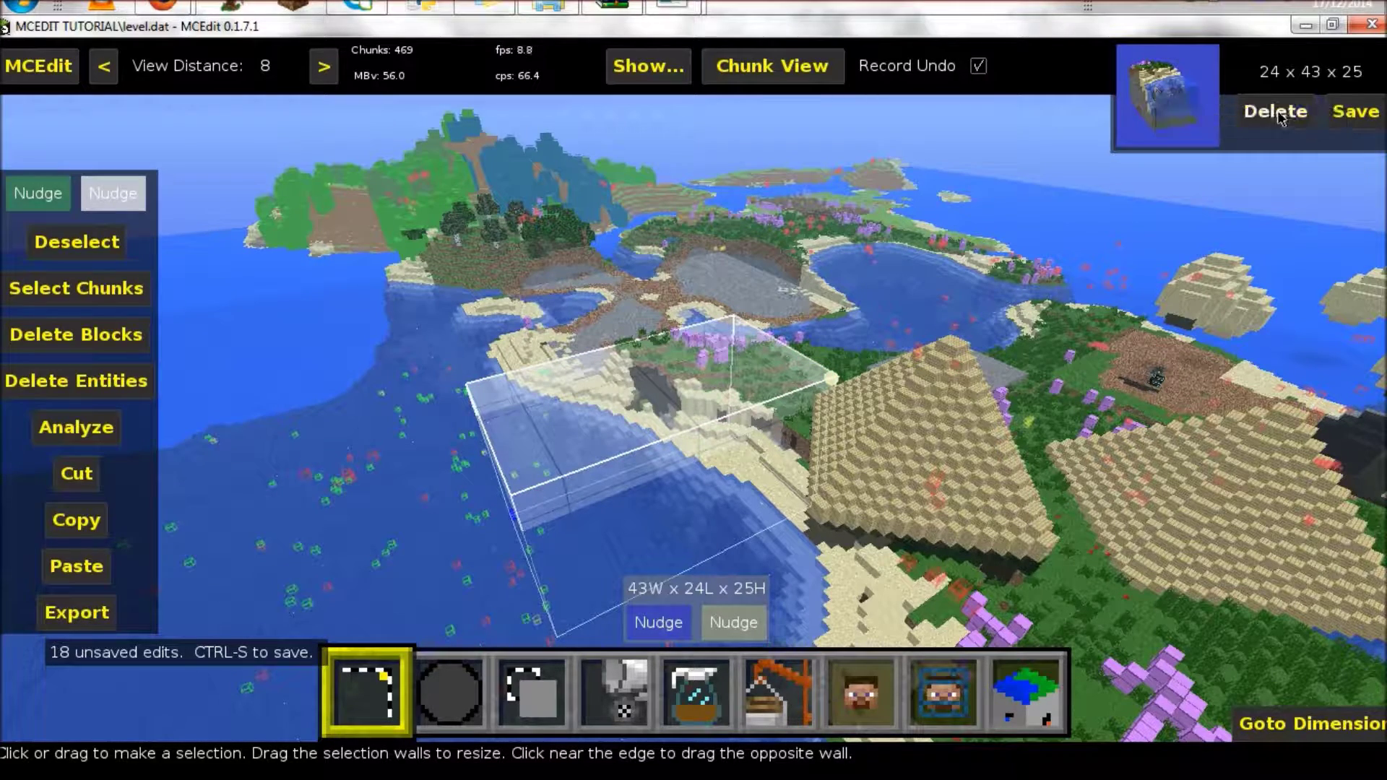
Save the copied shore section to the Desktop as a Minecraft schematic named MCEDIT TUTORIAL.
click(1341, 112)
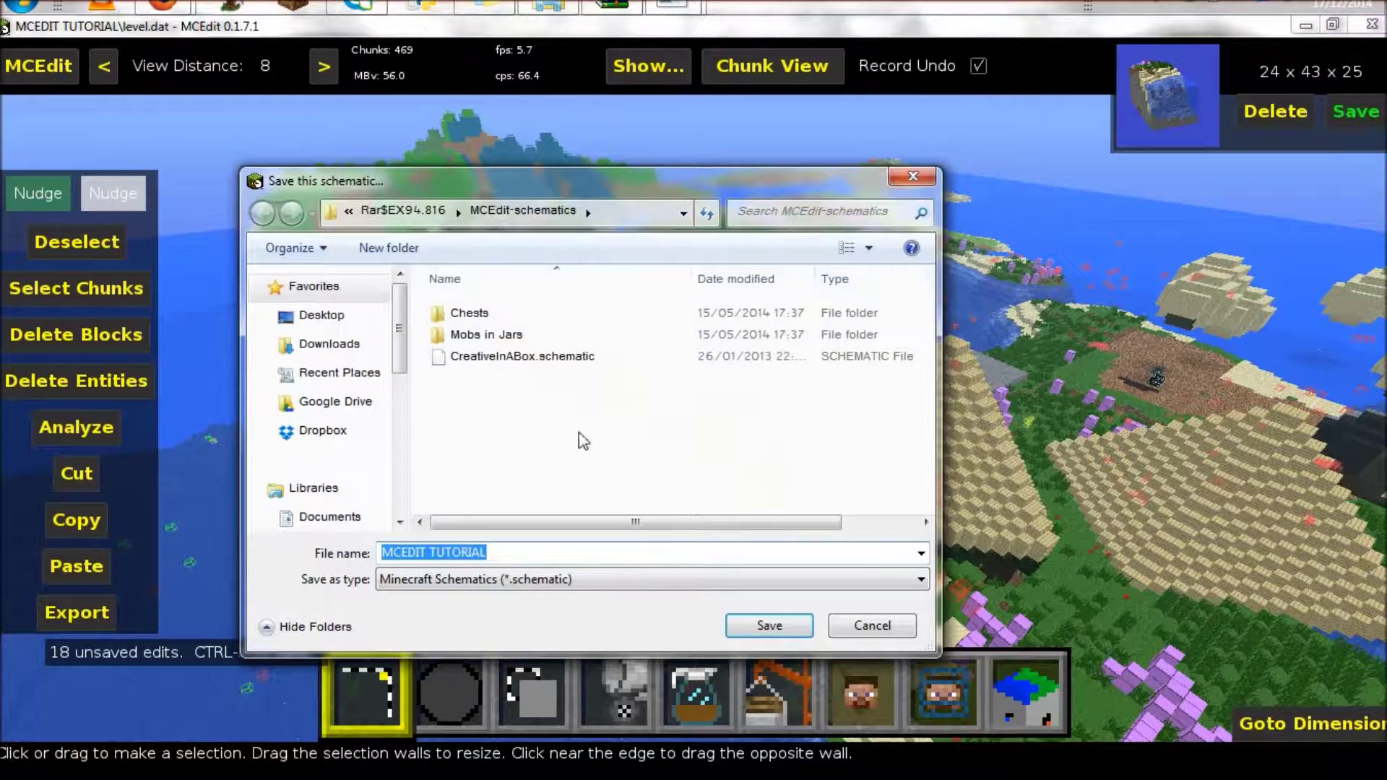
click(323, 316)
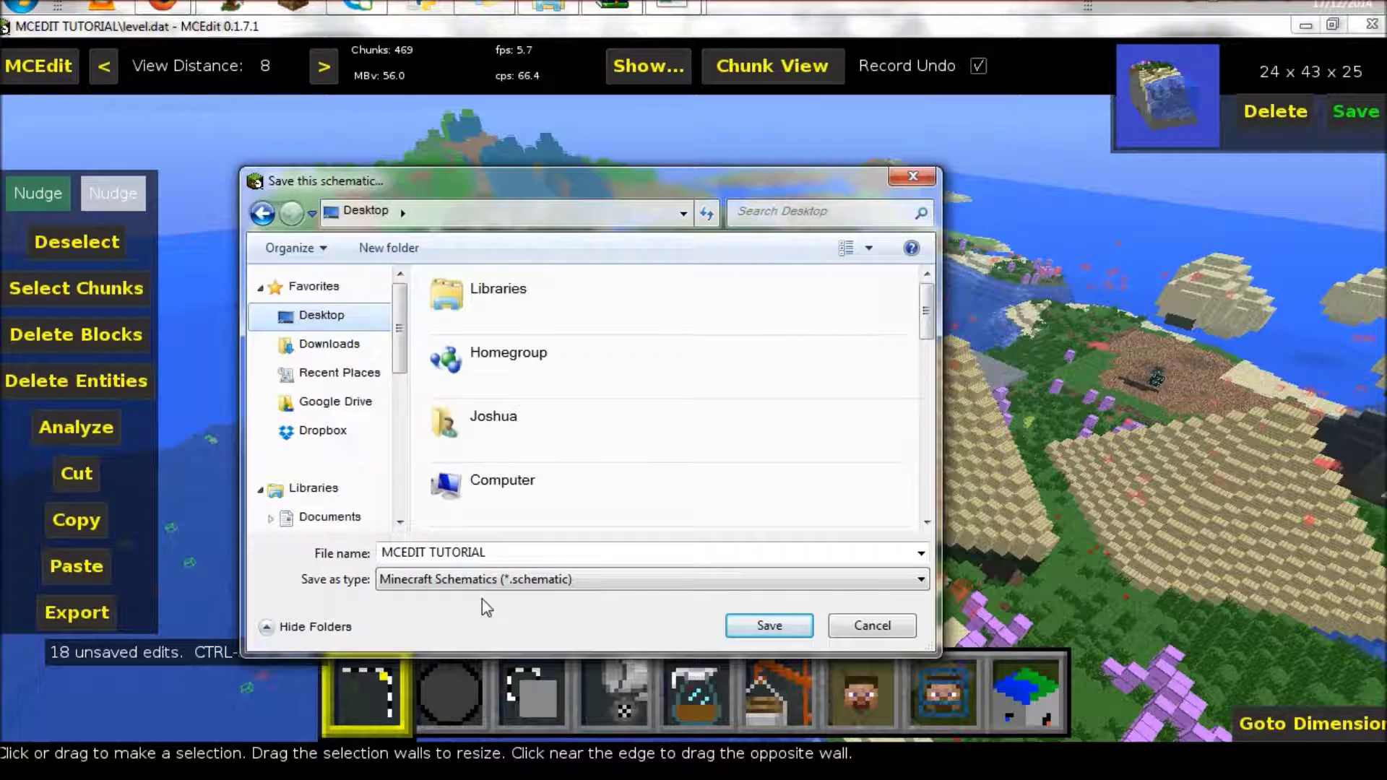
click(690, 558)
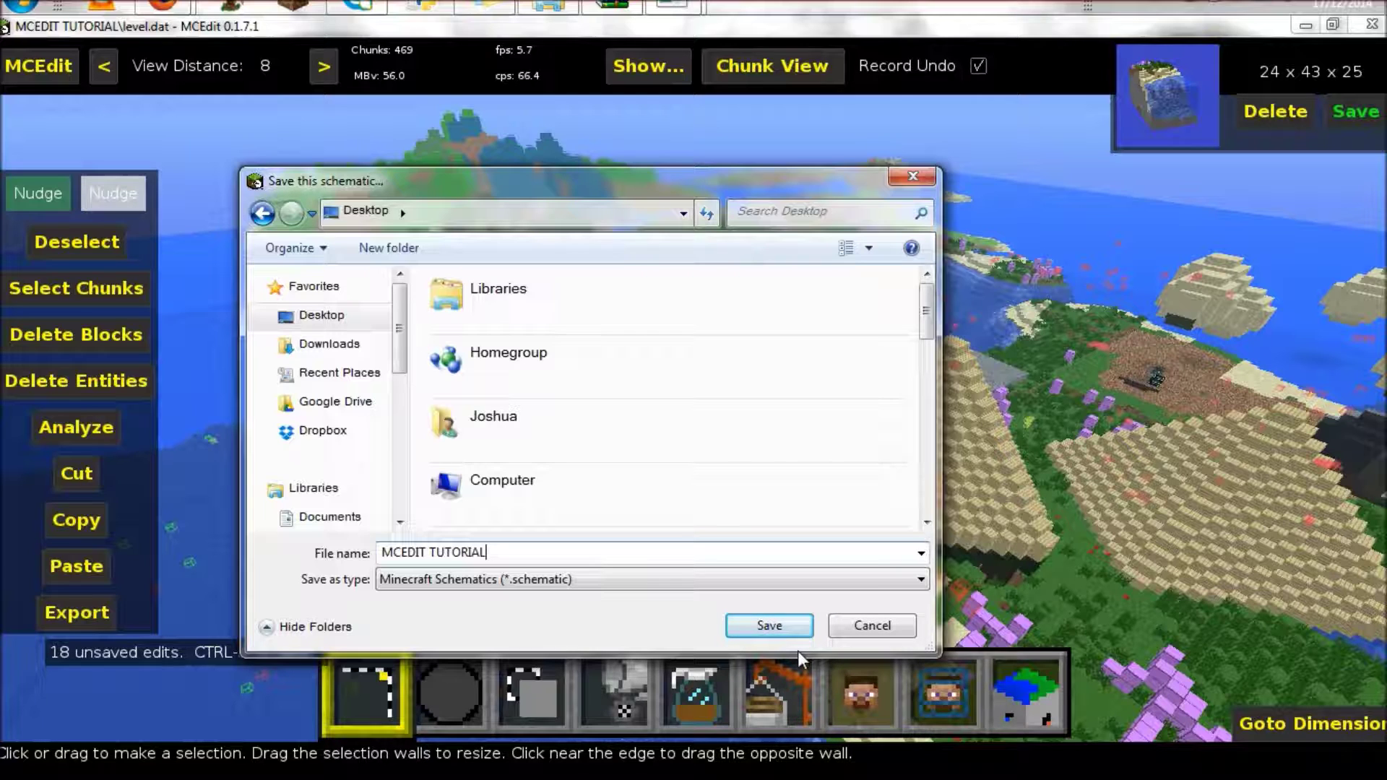
click(771, 627)
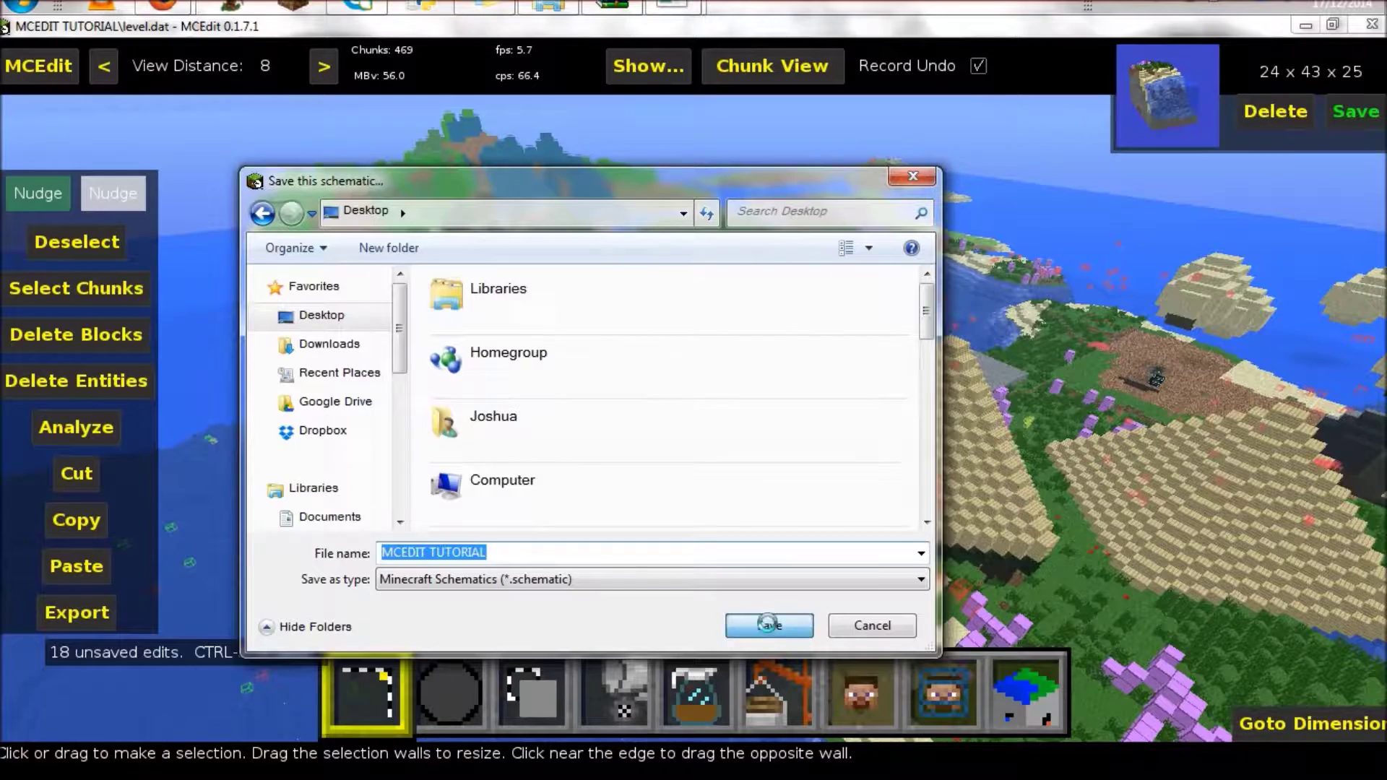
click(756, 406)
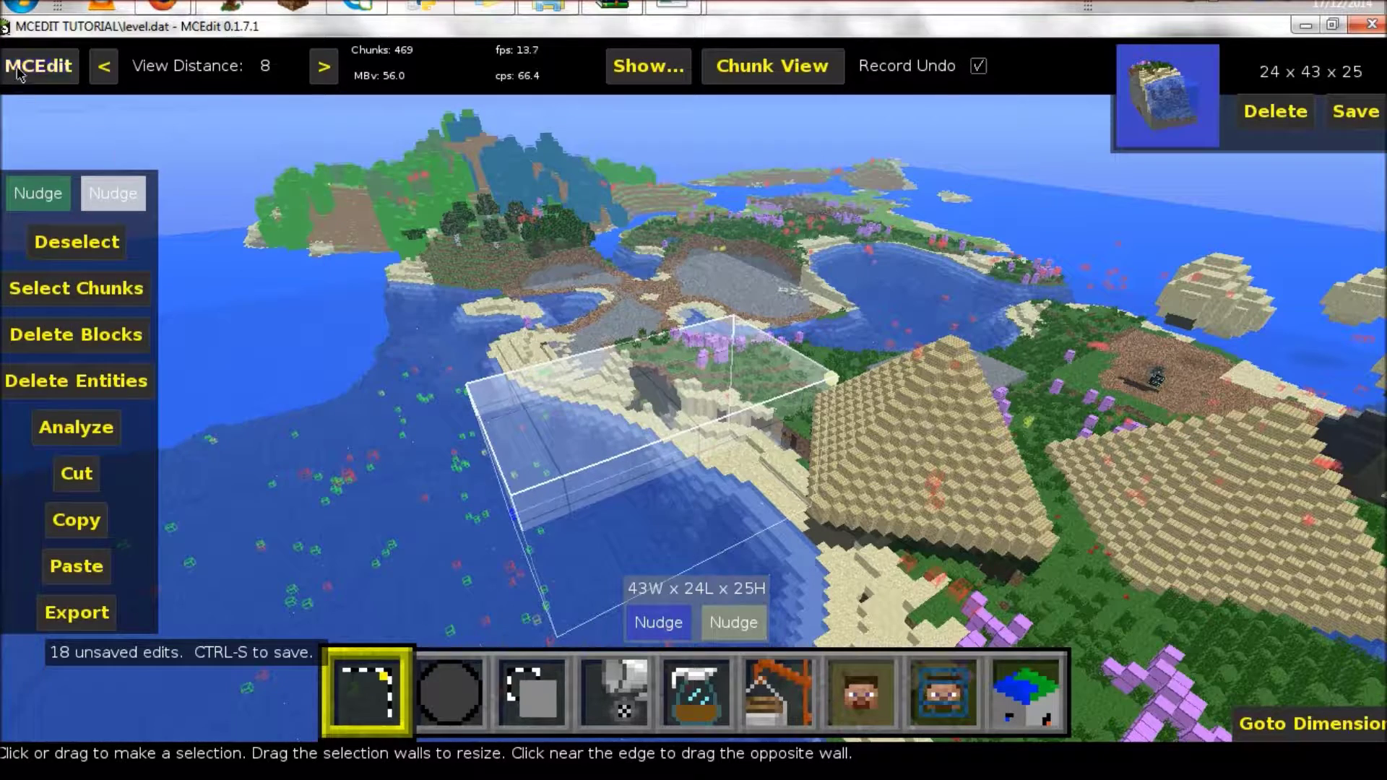
Close the current world, choosing to save its unsaved edits, and cancel the chunk lighting.
click(39, 65)
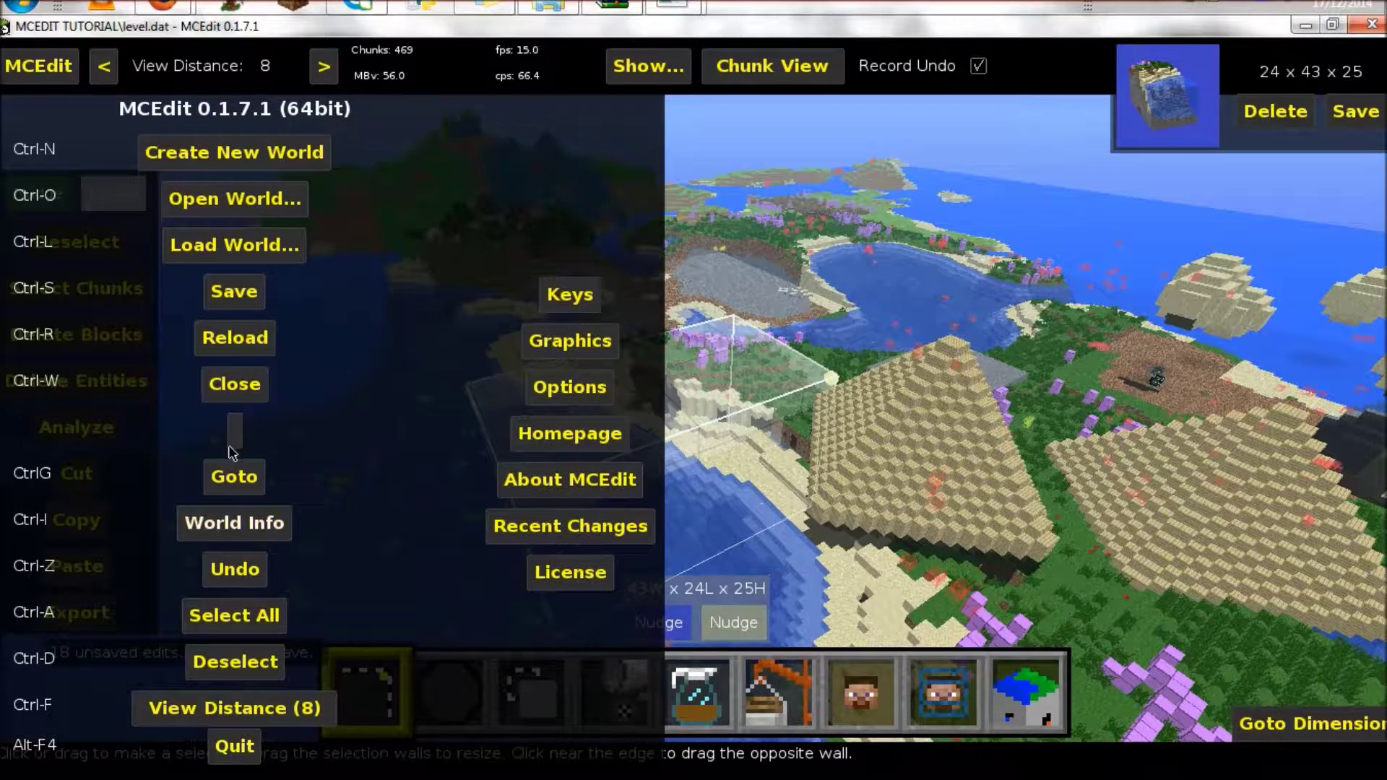
click(235, 384)
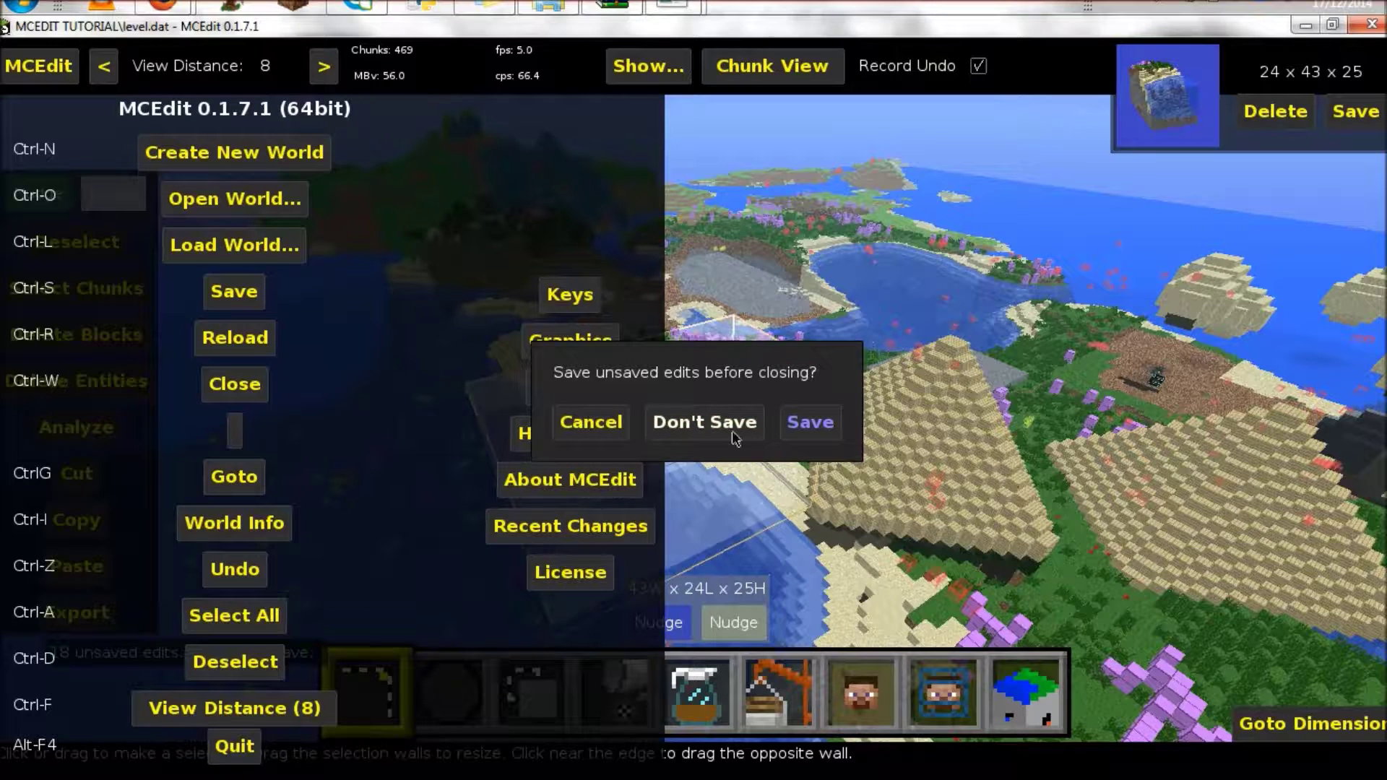
click(799, 426)
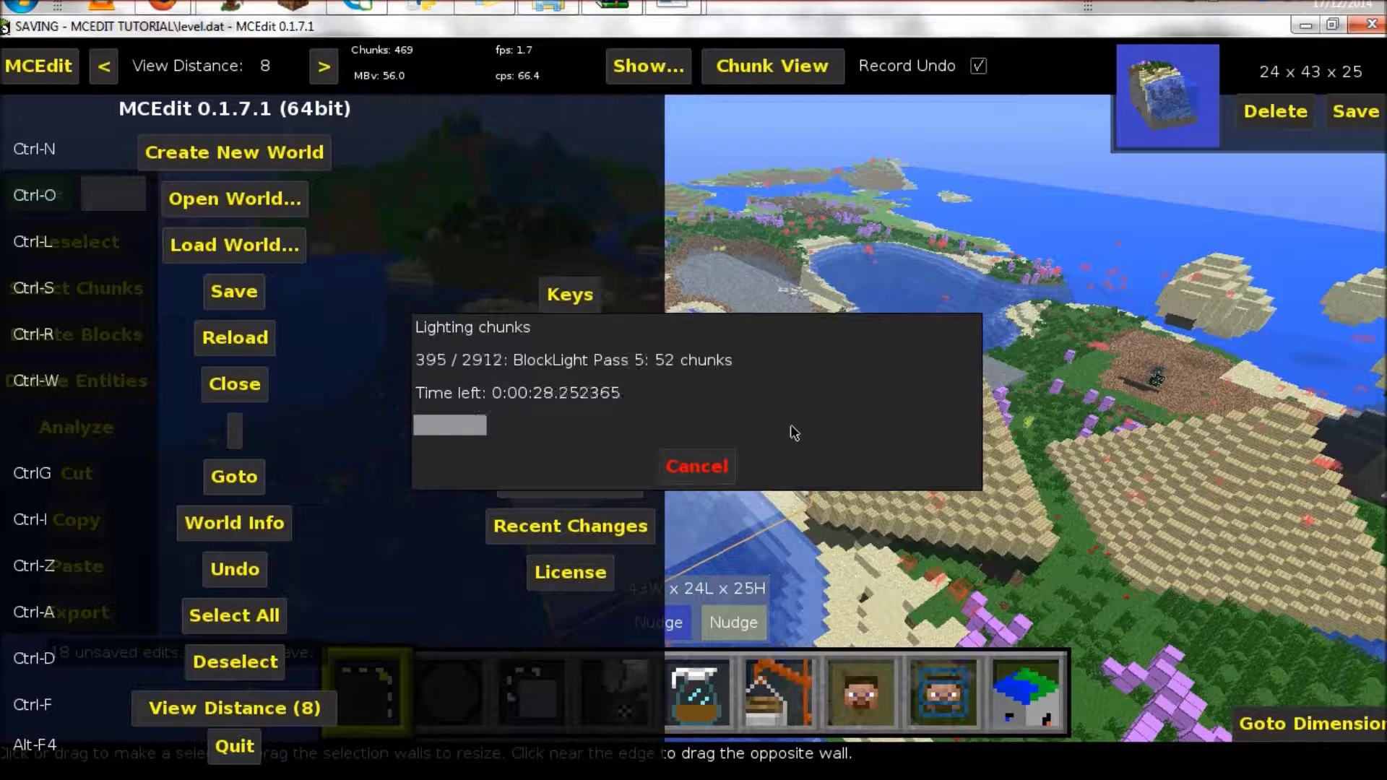
click(716, 475)
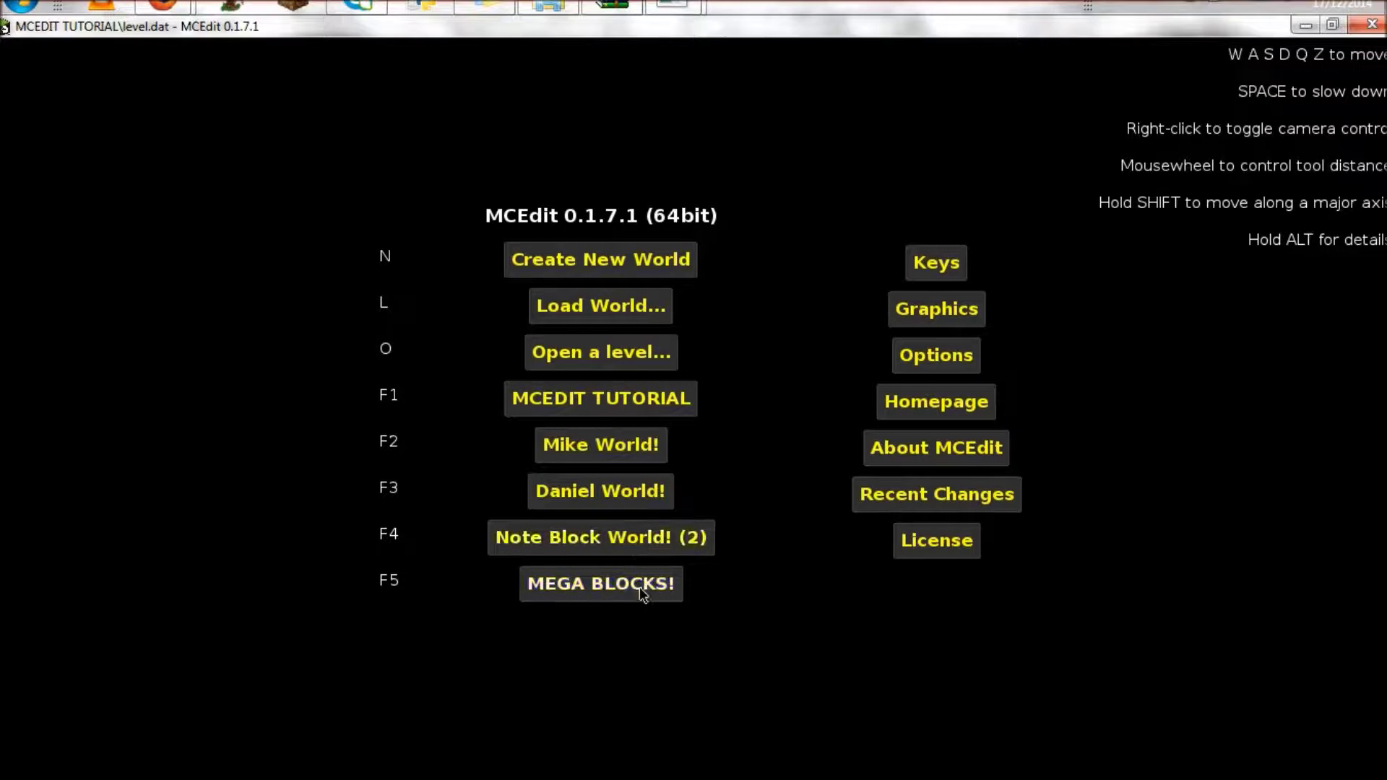
Open level.dat of the FIRST VID!!! world from the Minecraft saves folder.
click(600, 352)
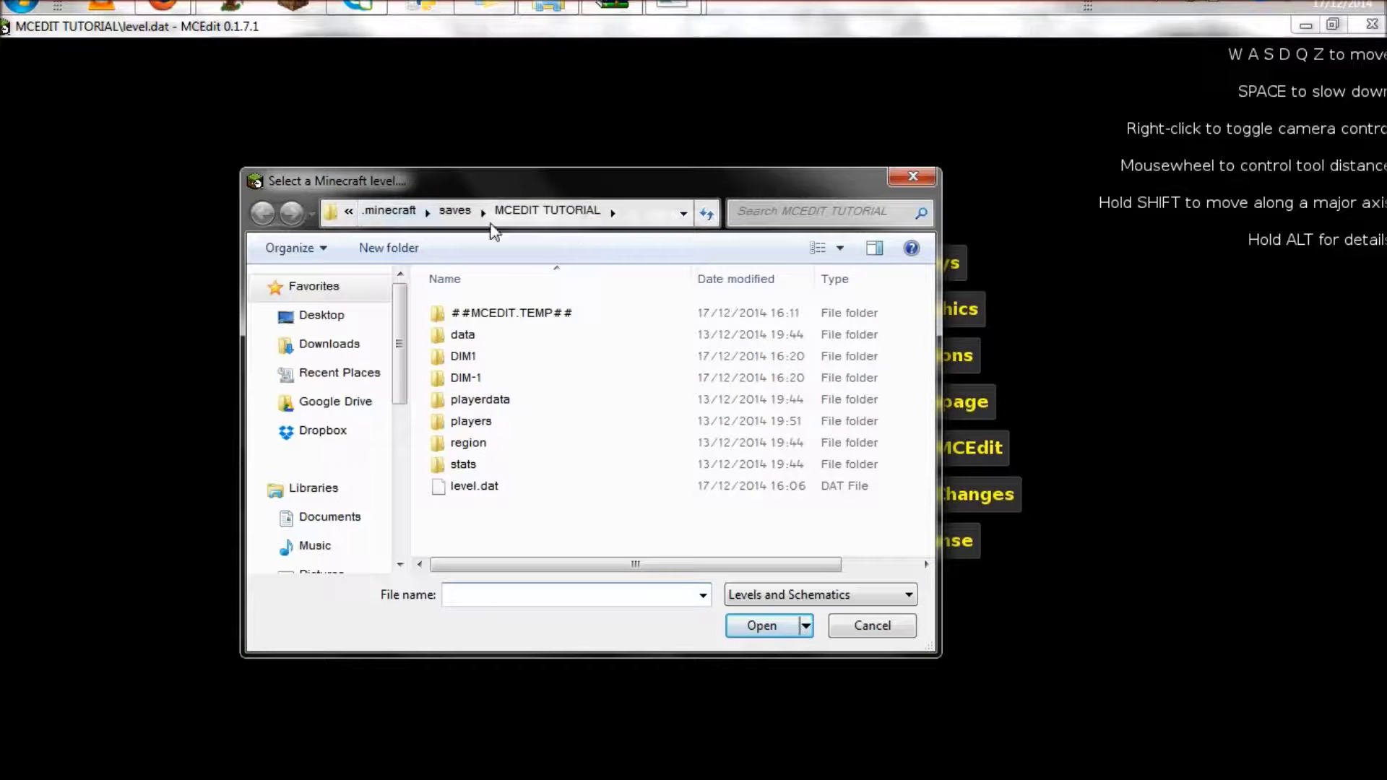
click(454, 210)
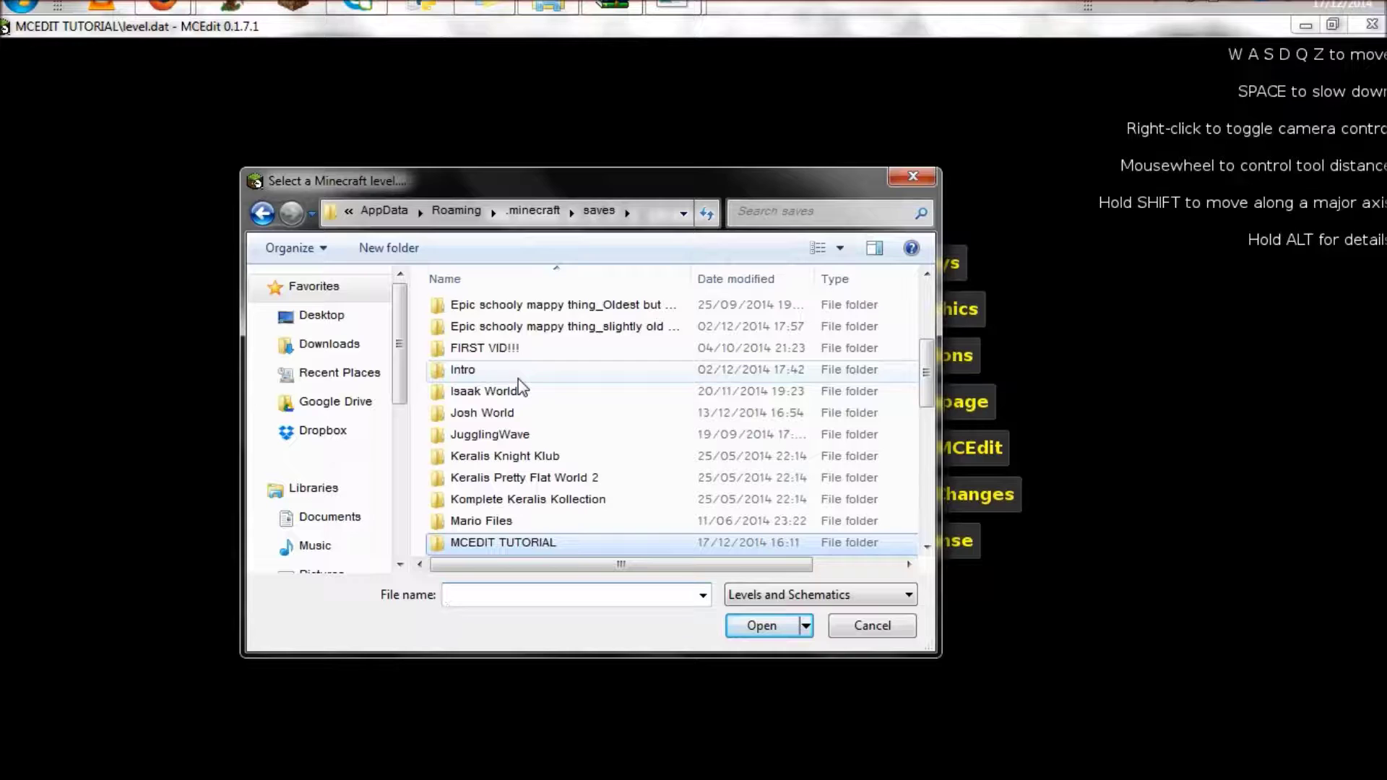
drag(928, 369, 929, 313)
double_click(495, 484)
scroll(501, 499, down, 1)
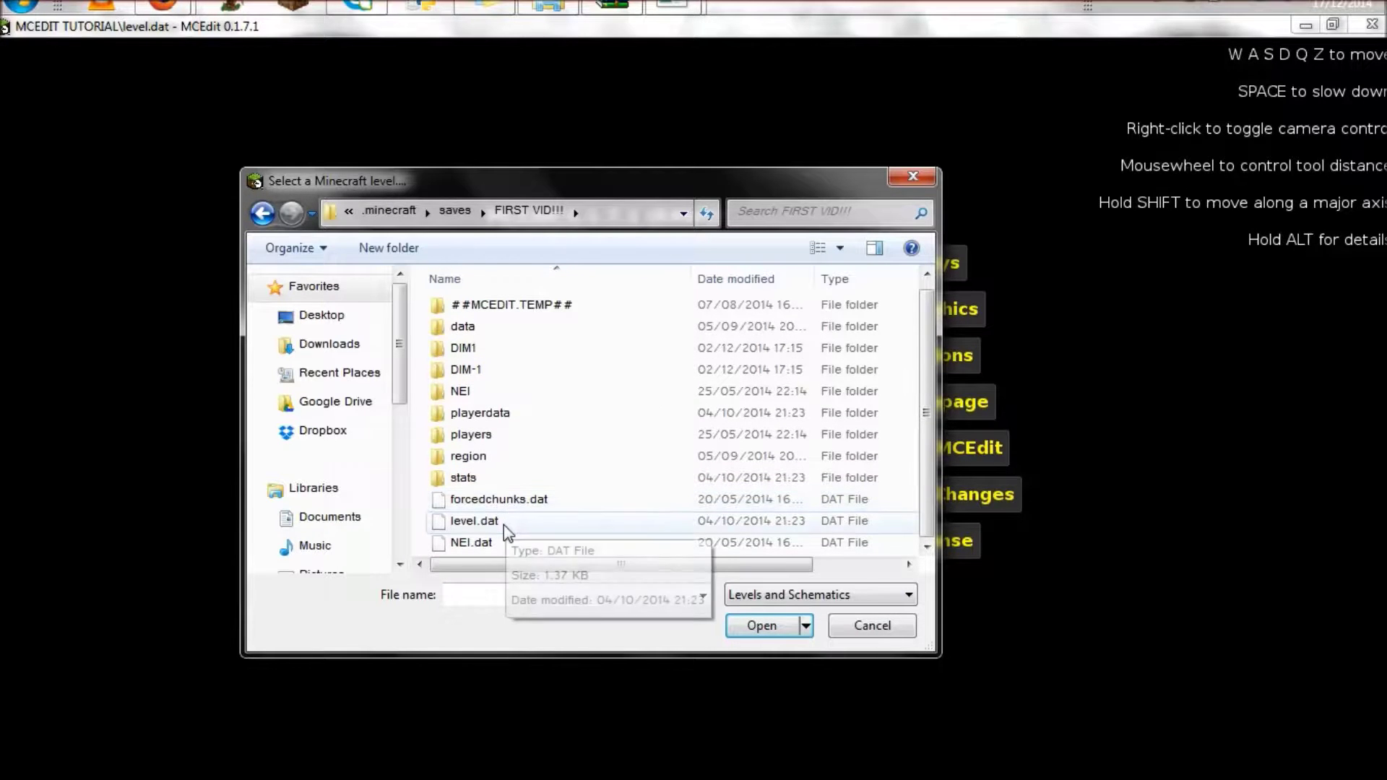
double_click(505, 525)
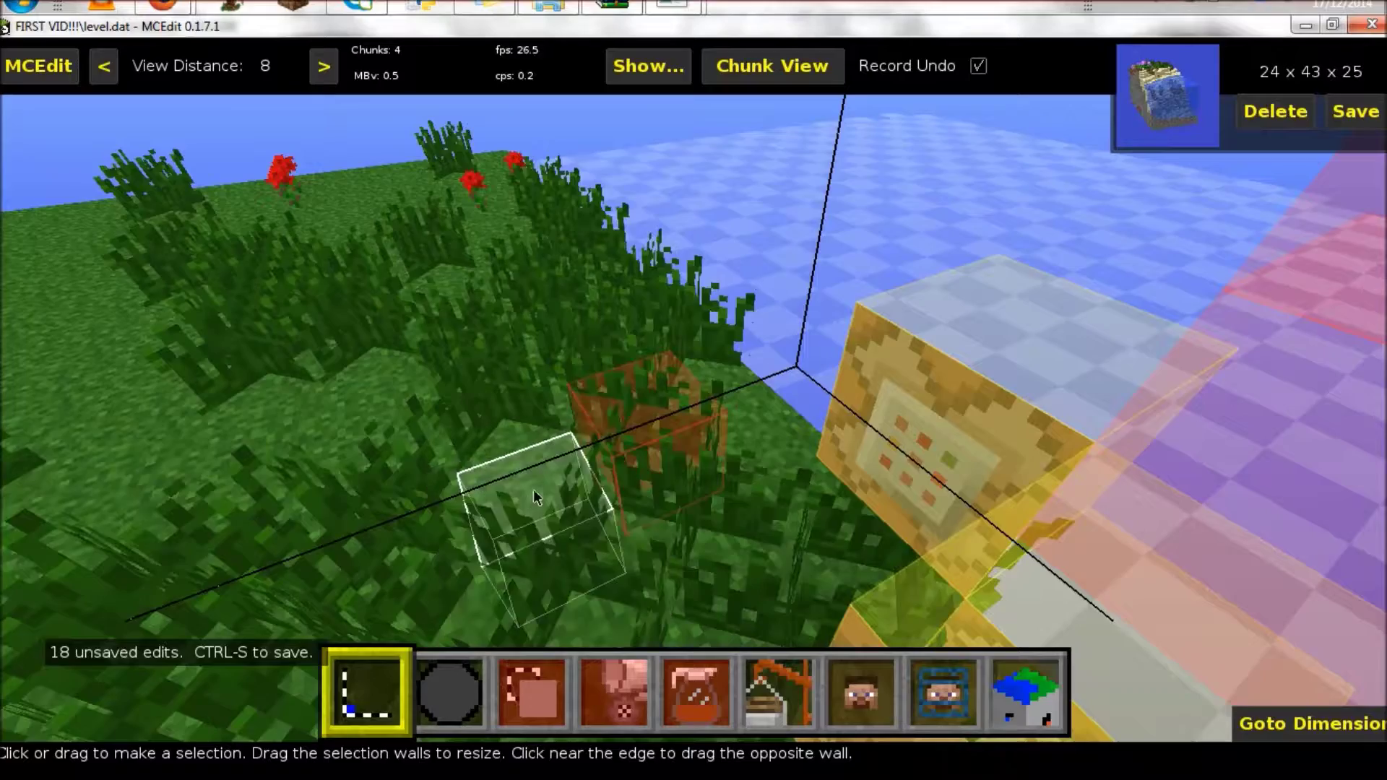
Import MCEDIT TUTORIAL.schematic from the Desktop and place it on the grassland over the small ponds.
right_click(495, 526)
key(s)
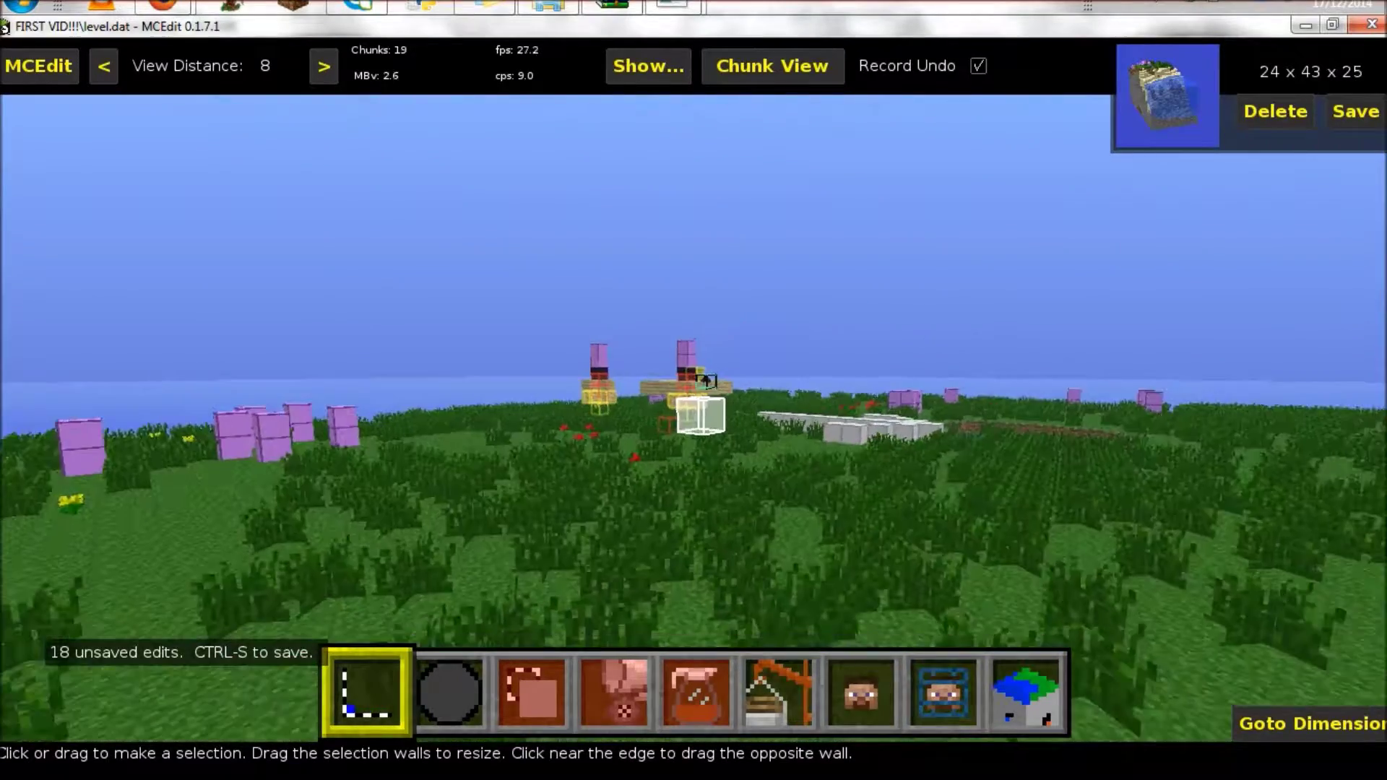
key(s)
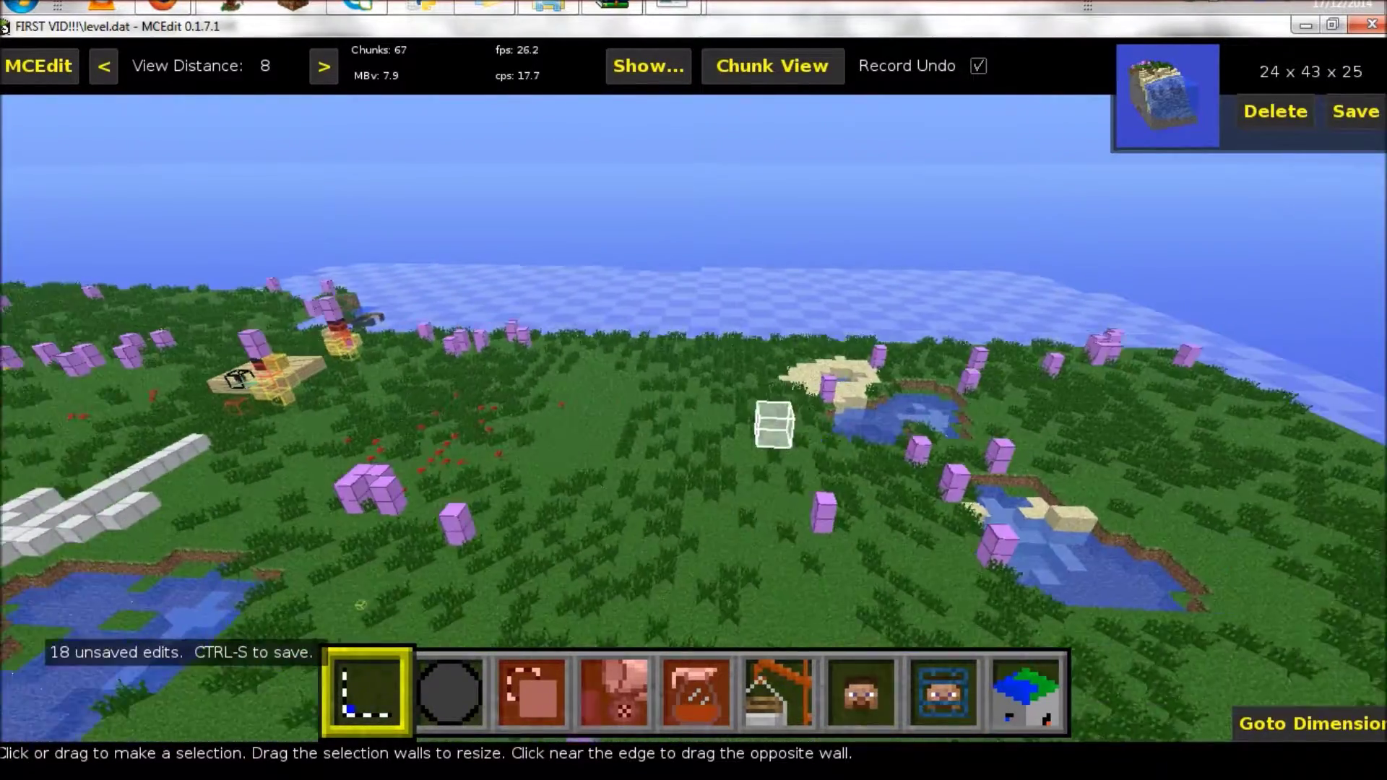
right_click(363, 510)
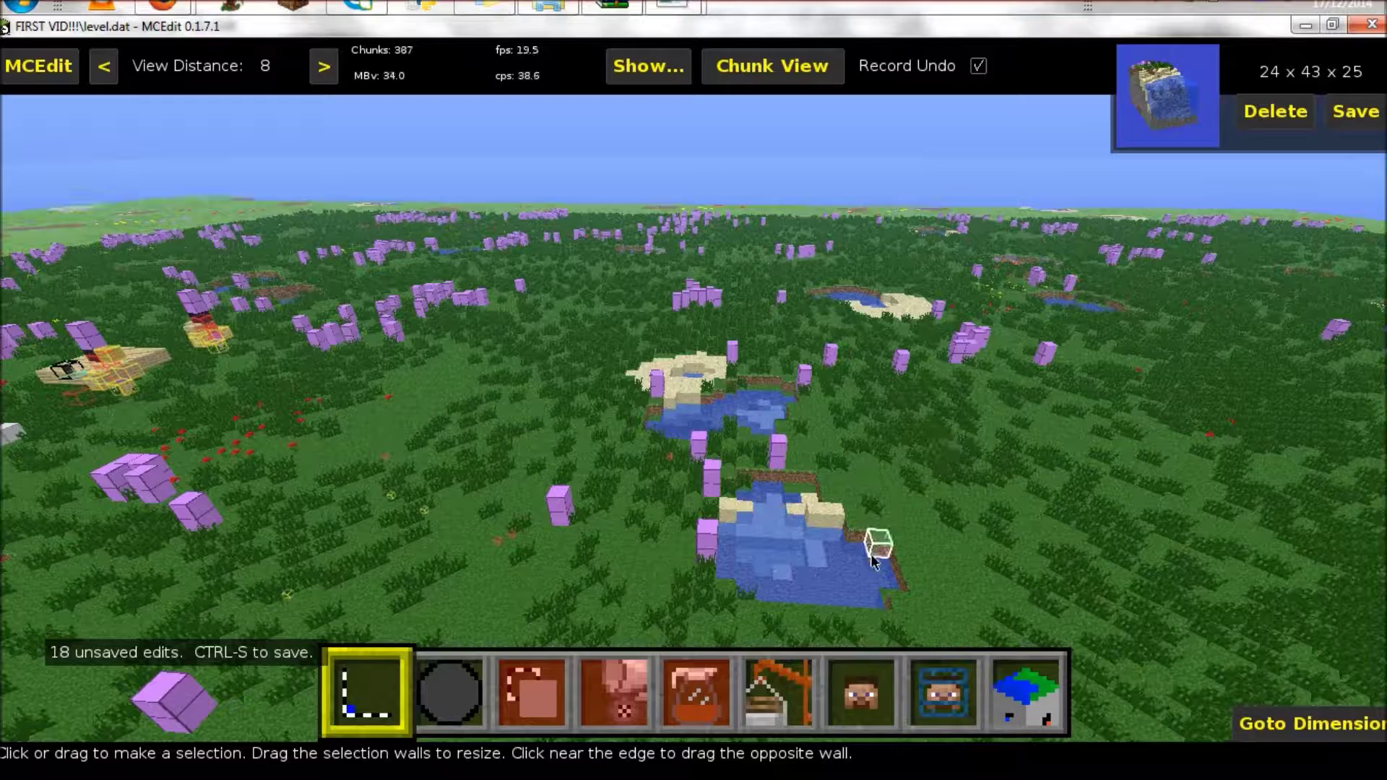
click(771, 695)
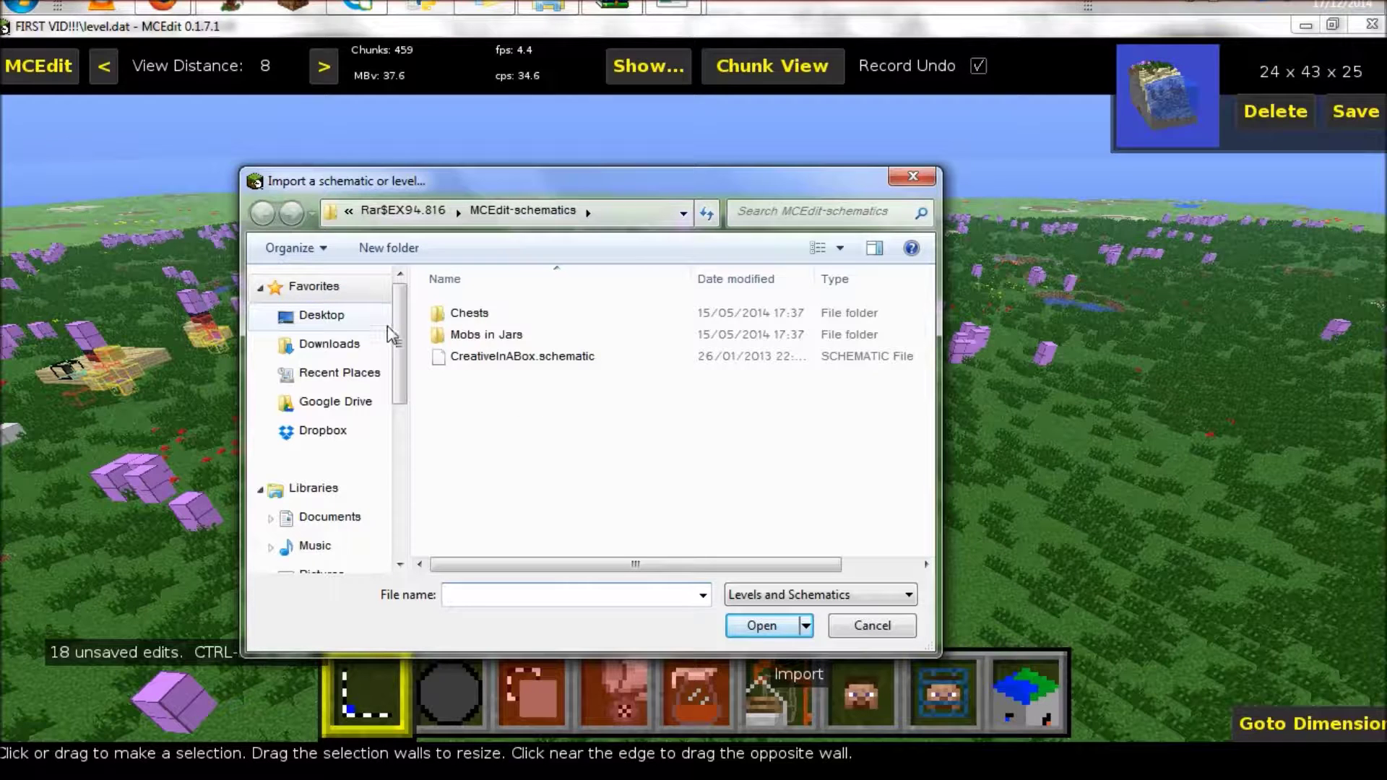
click(322, 316)
scroll(561, 463, down, 10)
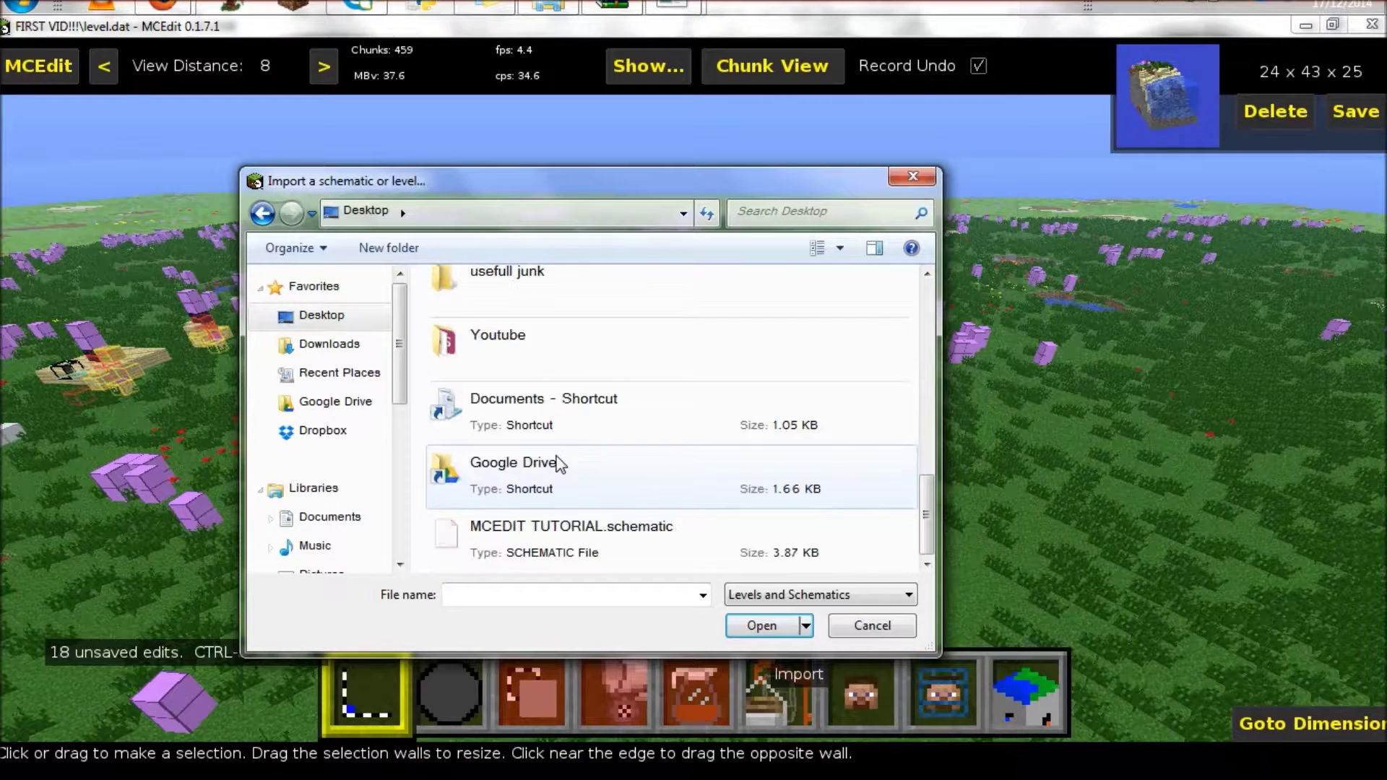
double_click(514, 535)
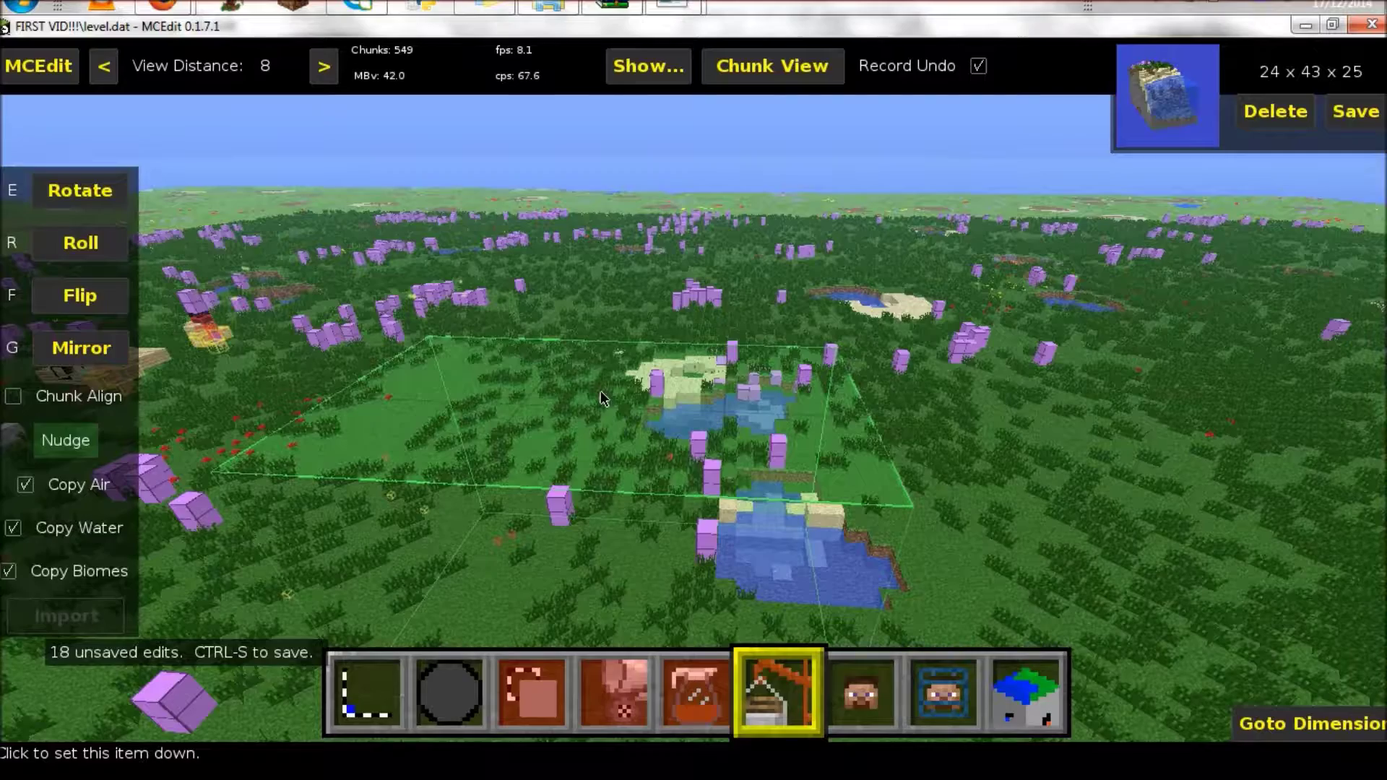
click(599, 392)
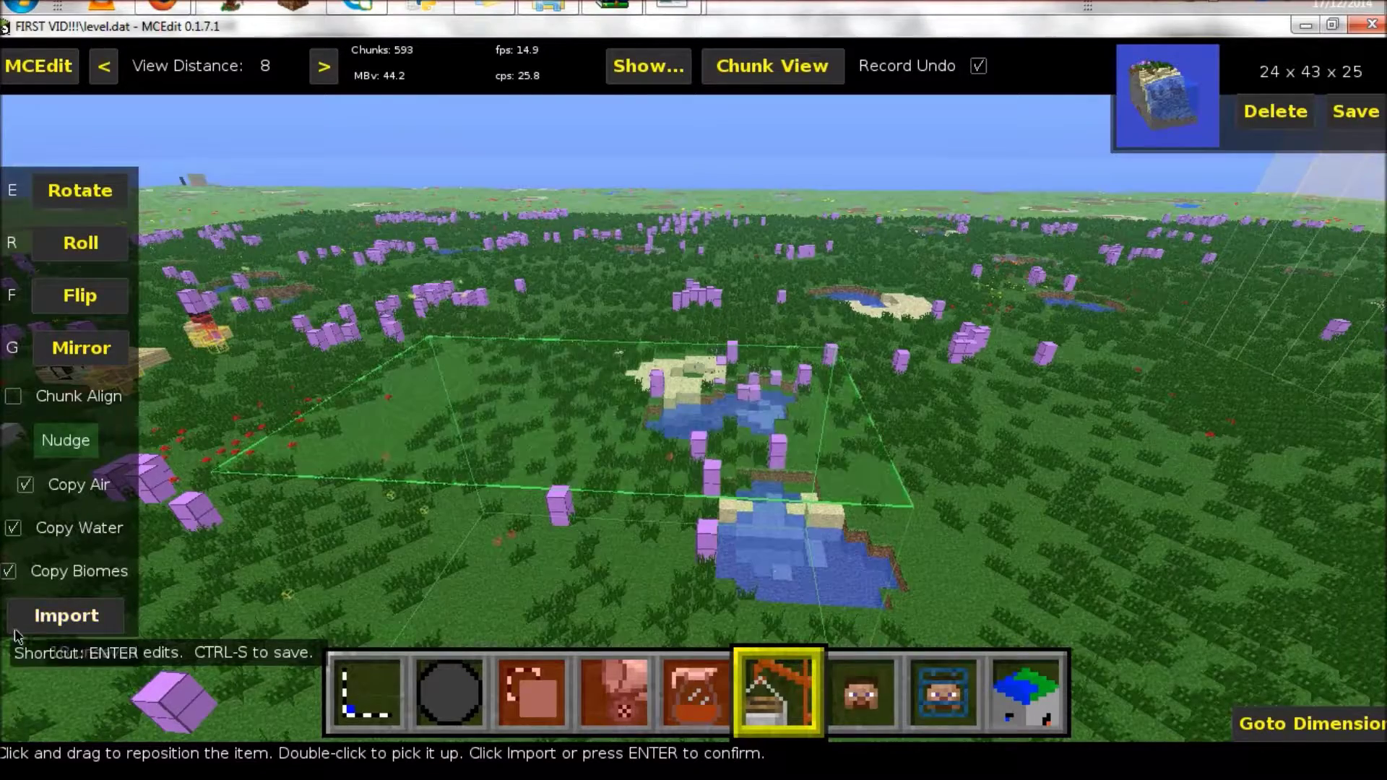
click(36, 615)
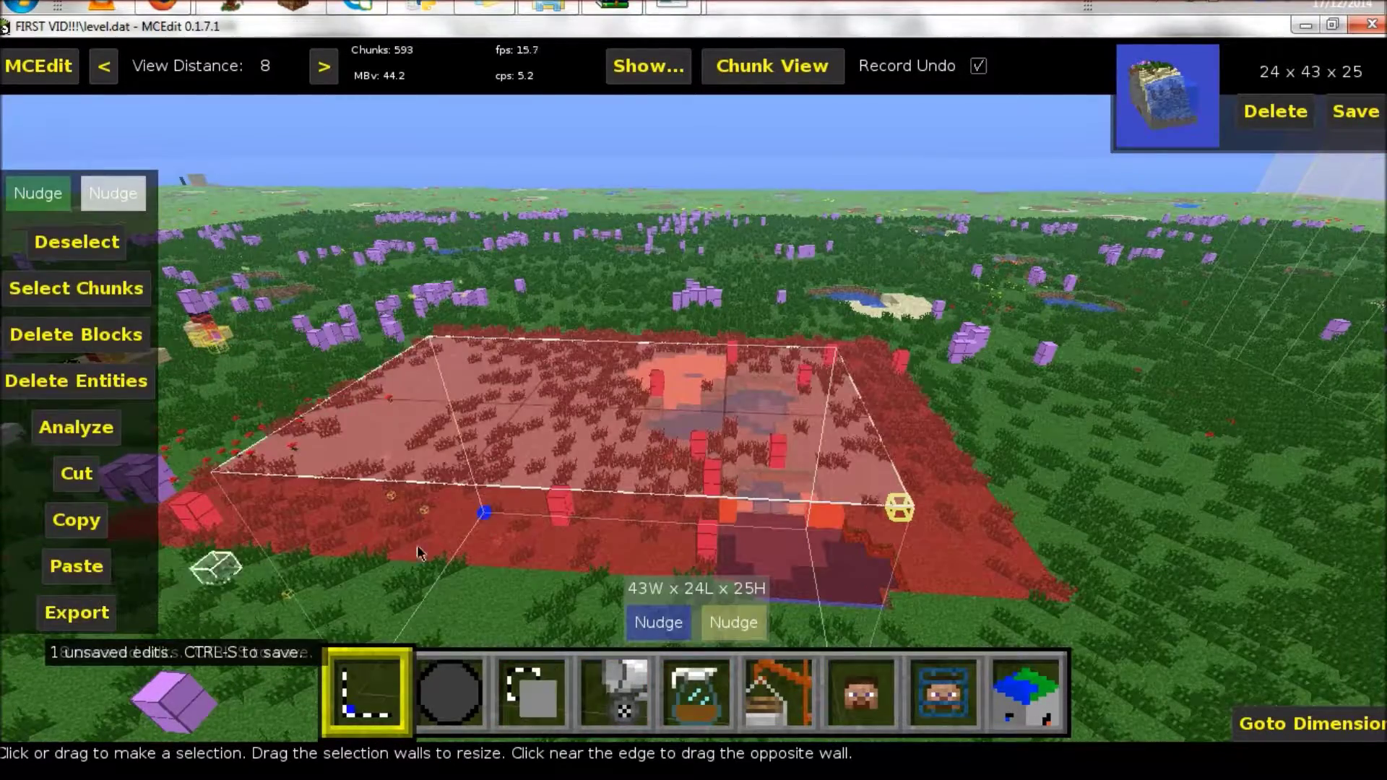
Examine the imported shore section in the grassland from several sides and close up.
right_click(396, 554)
key(a)
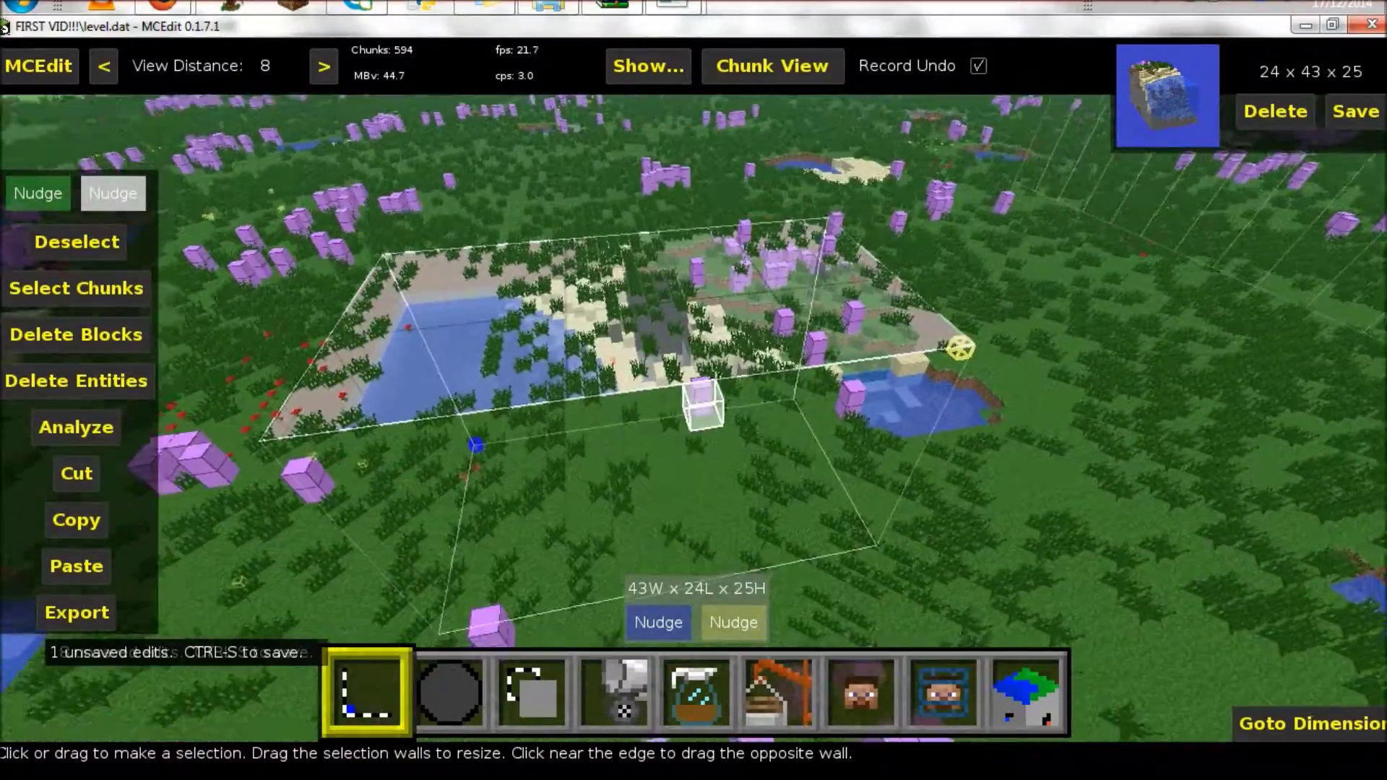
key(d)
key(w)
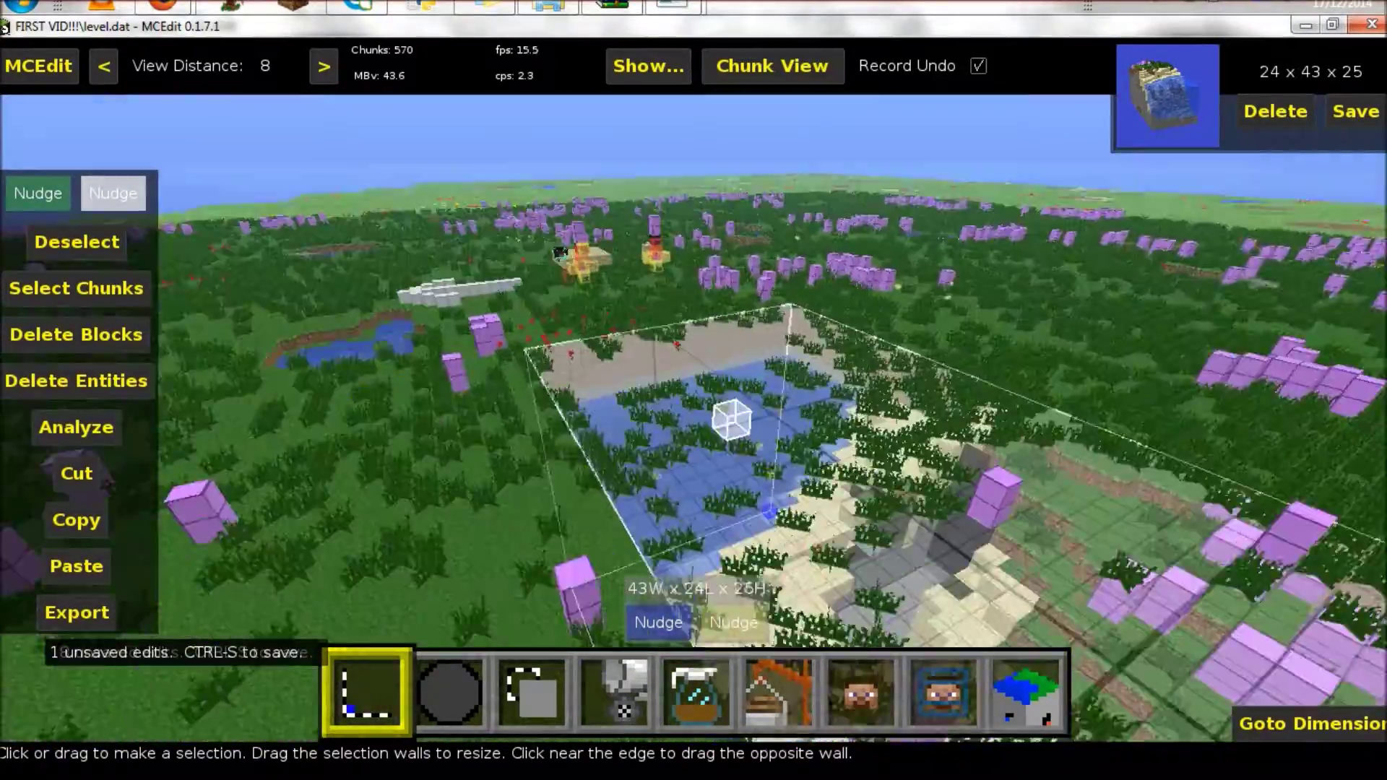
key(w)
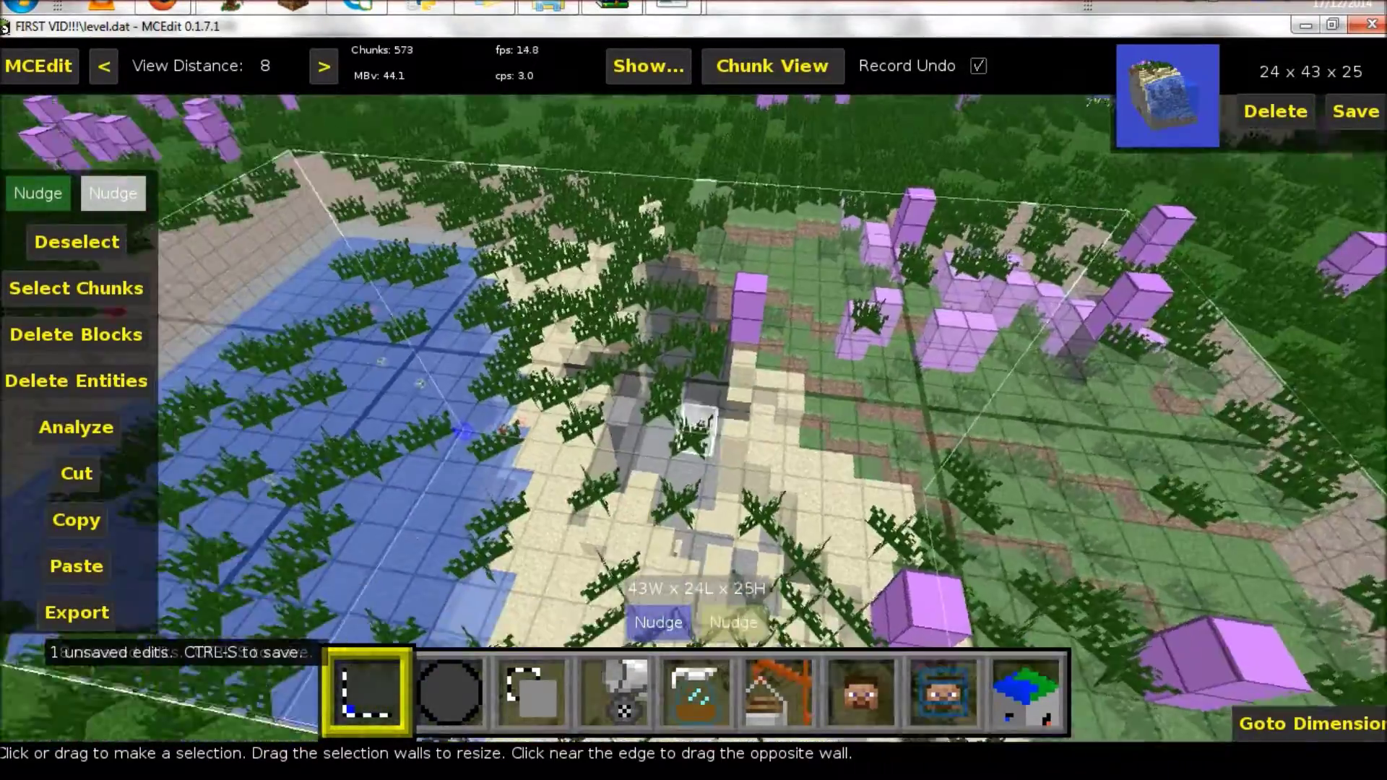
Clear the selection around the imported shore section.
key(s)
right_click(86, 591)
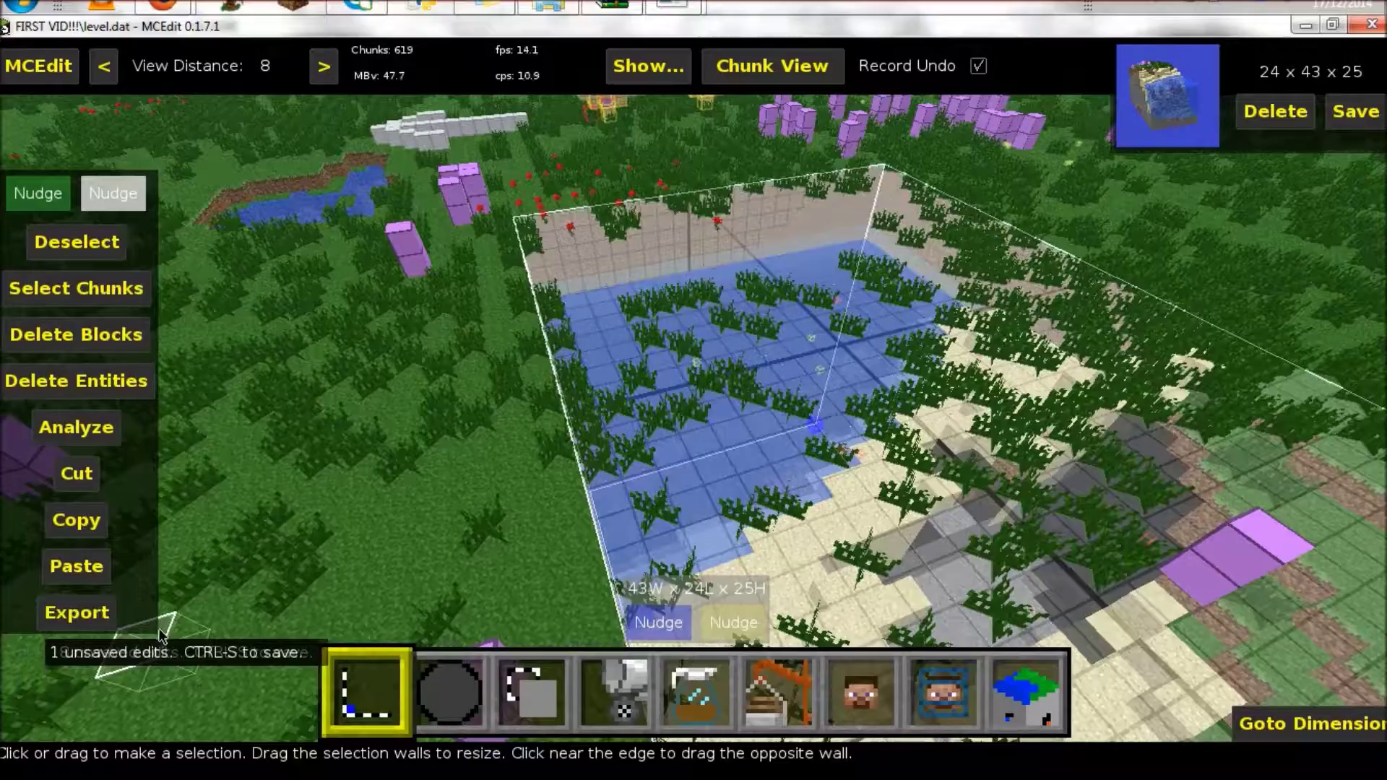
key(ctrl+d)
Examine the deselected shore section close up at the waterline and from high above together with the surrounding grassland.
right_click(377, 477)
key(w)
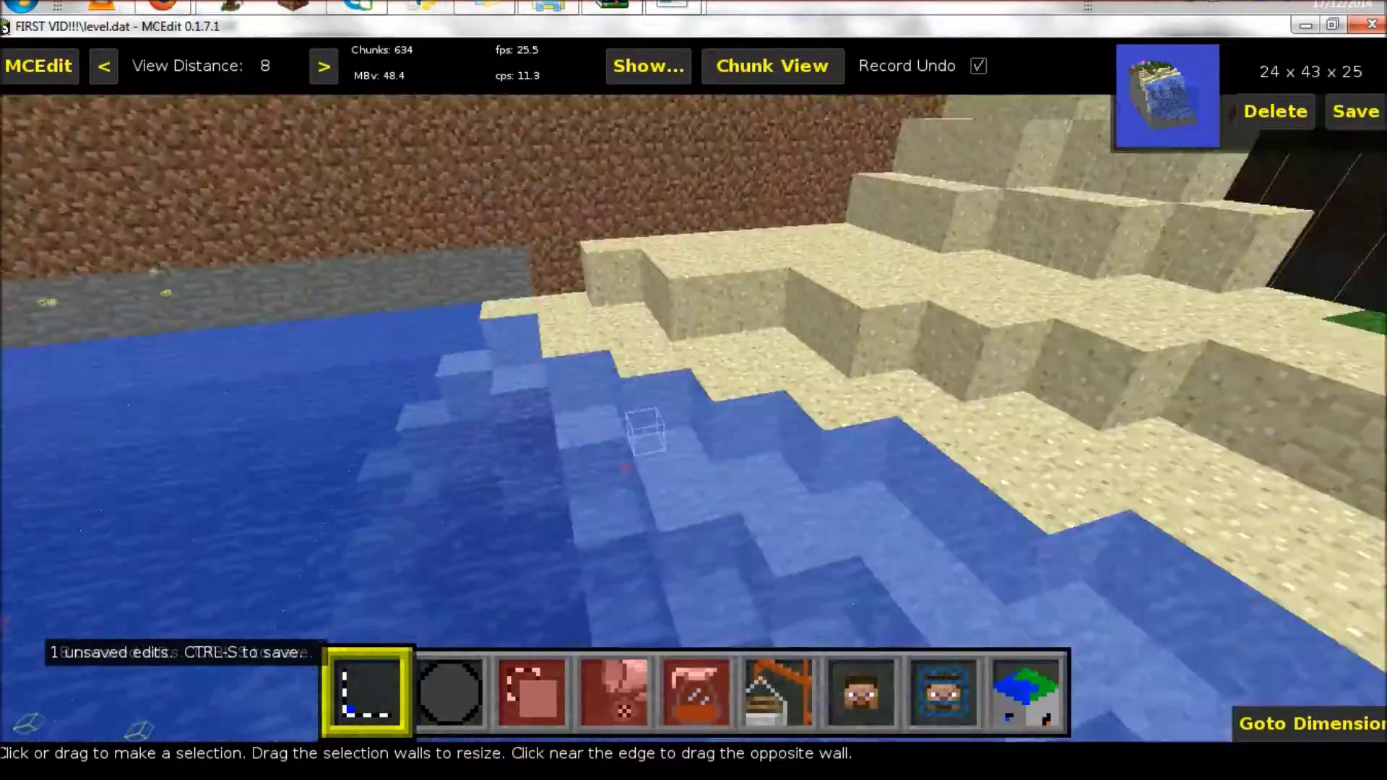
key(space)
key(s)
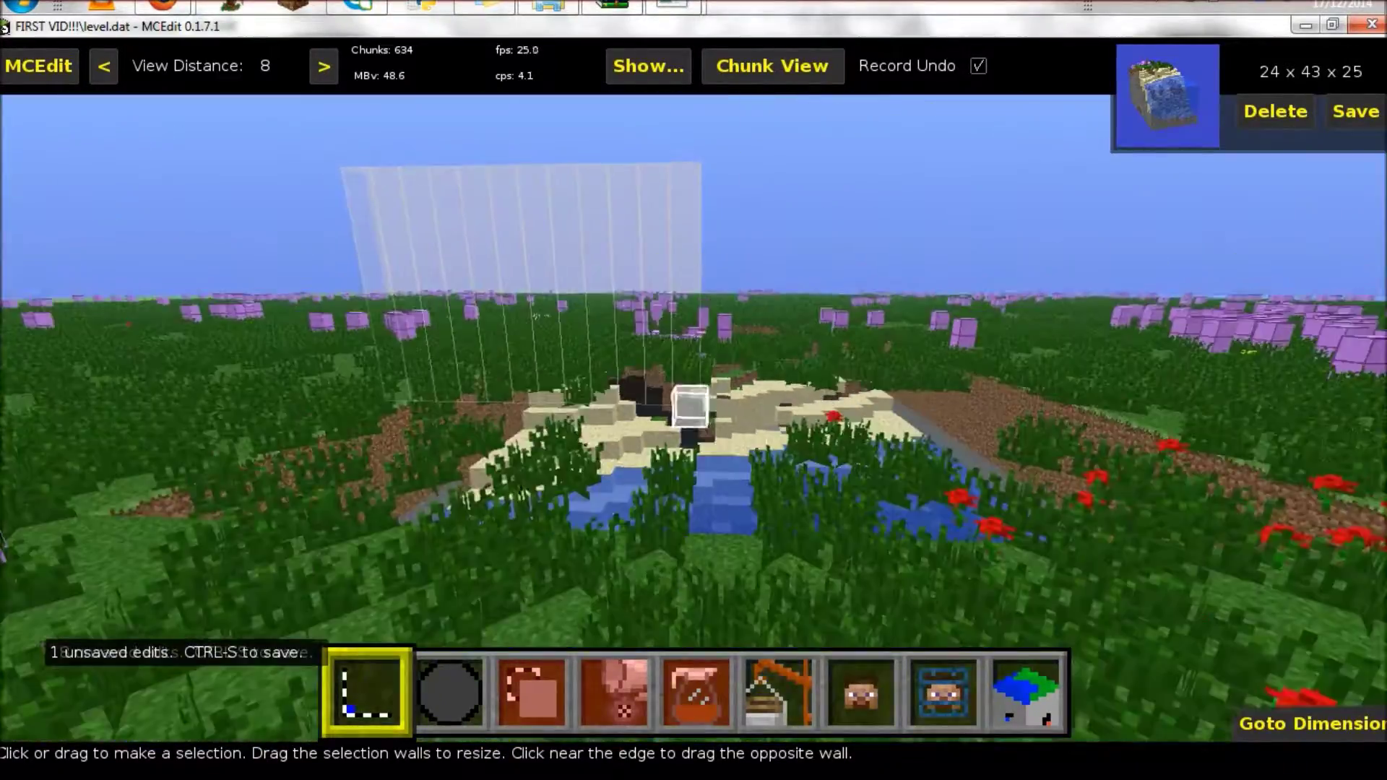
key(s)
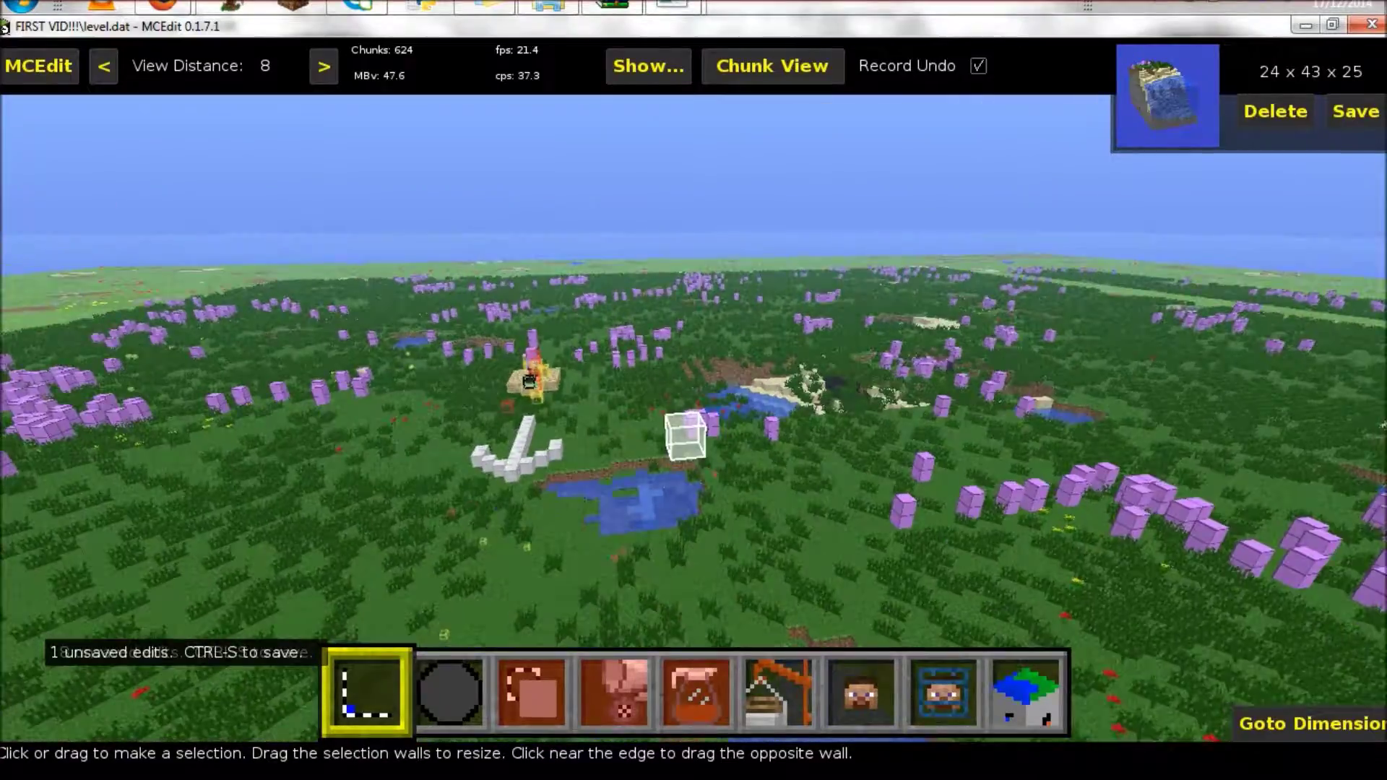
key(w)
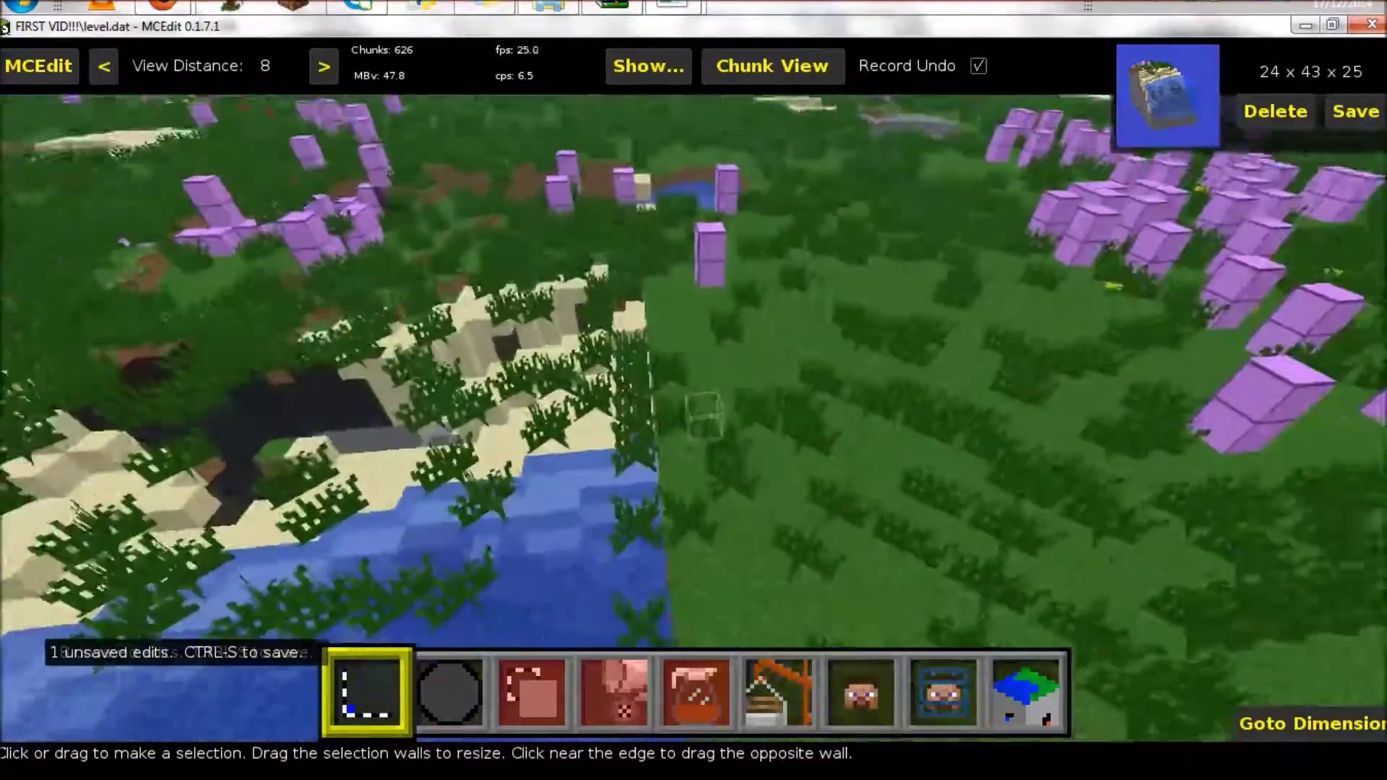
key(s)
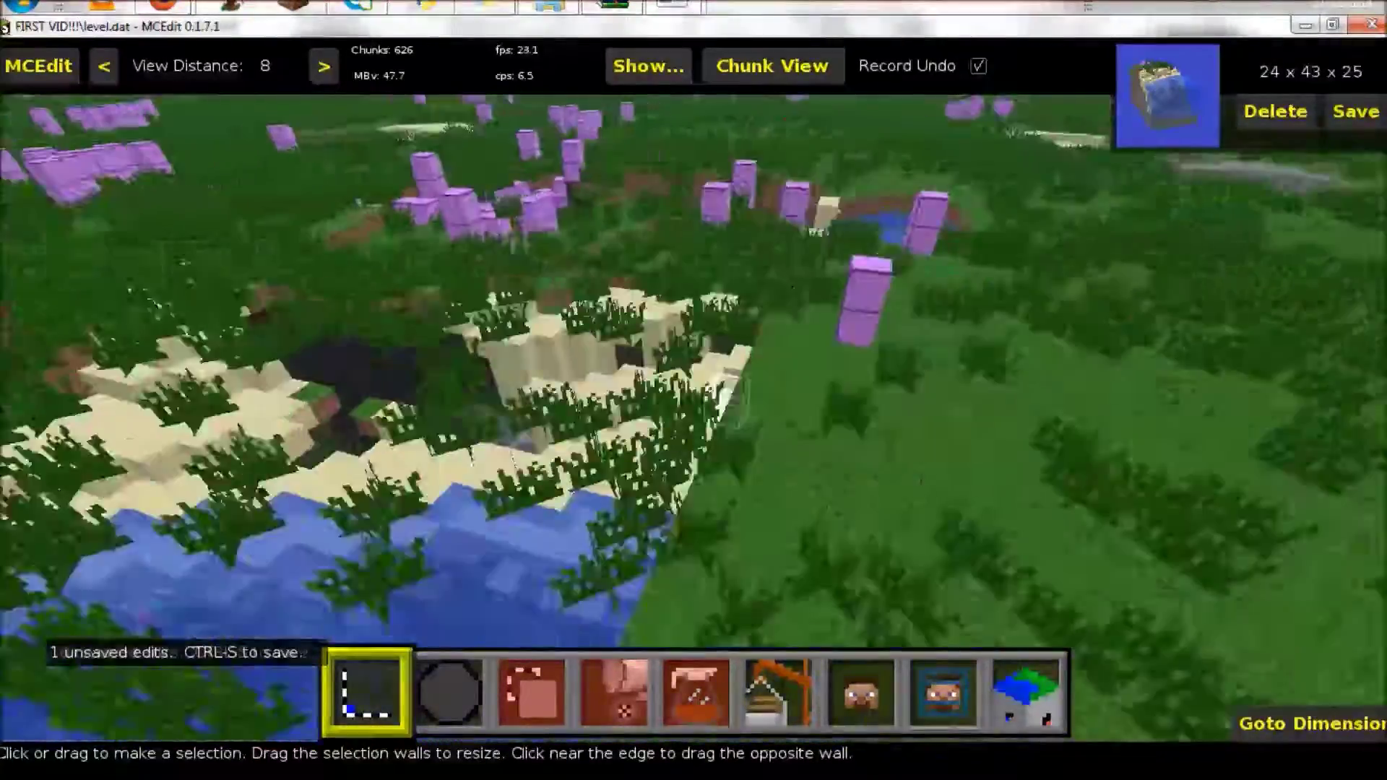
key(w)
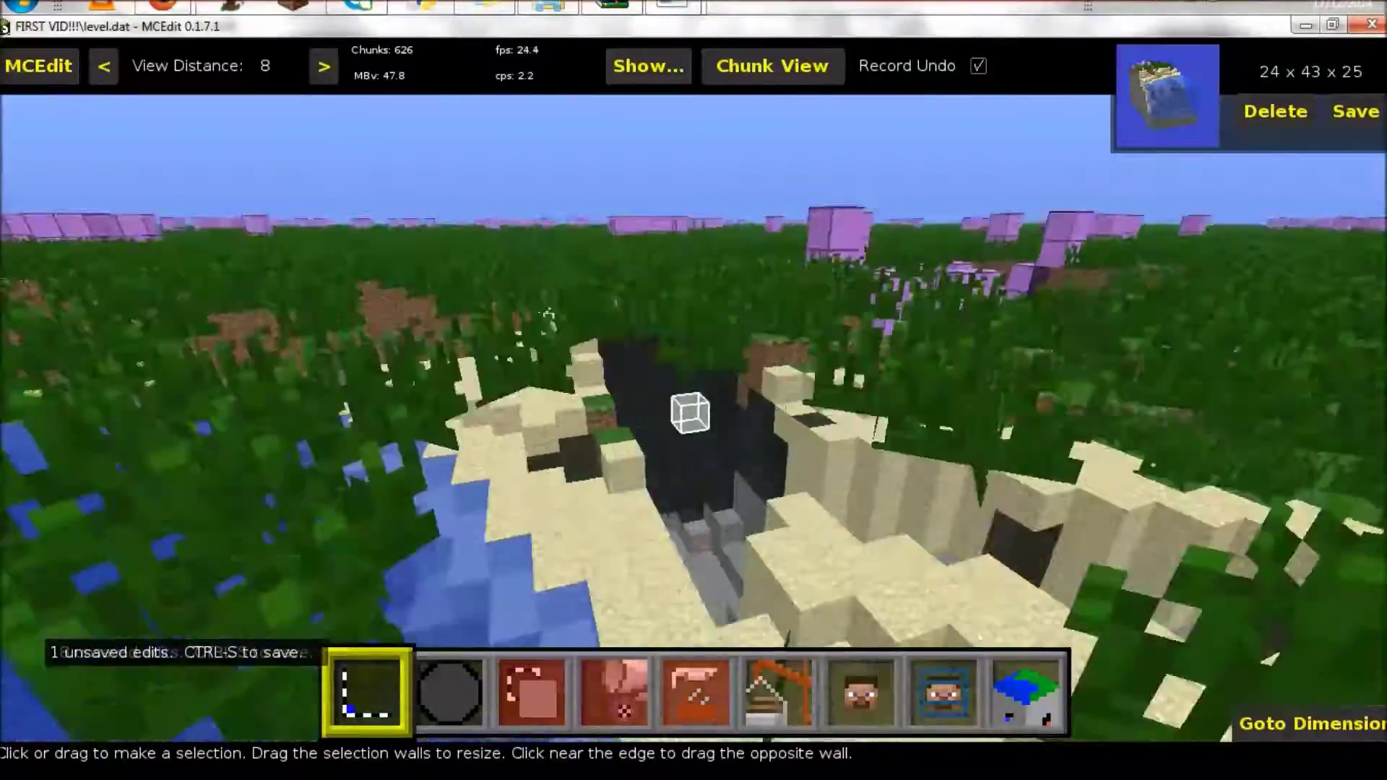
key(s)
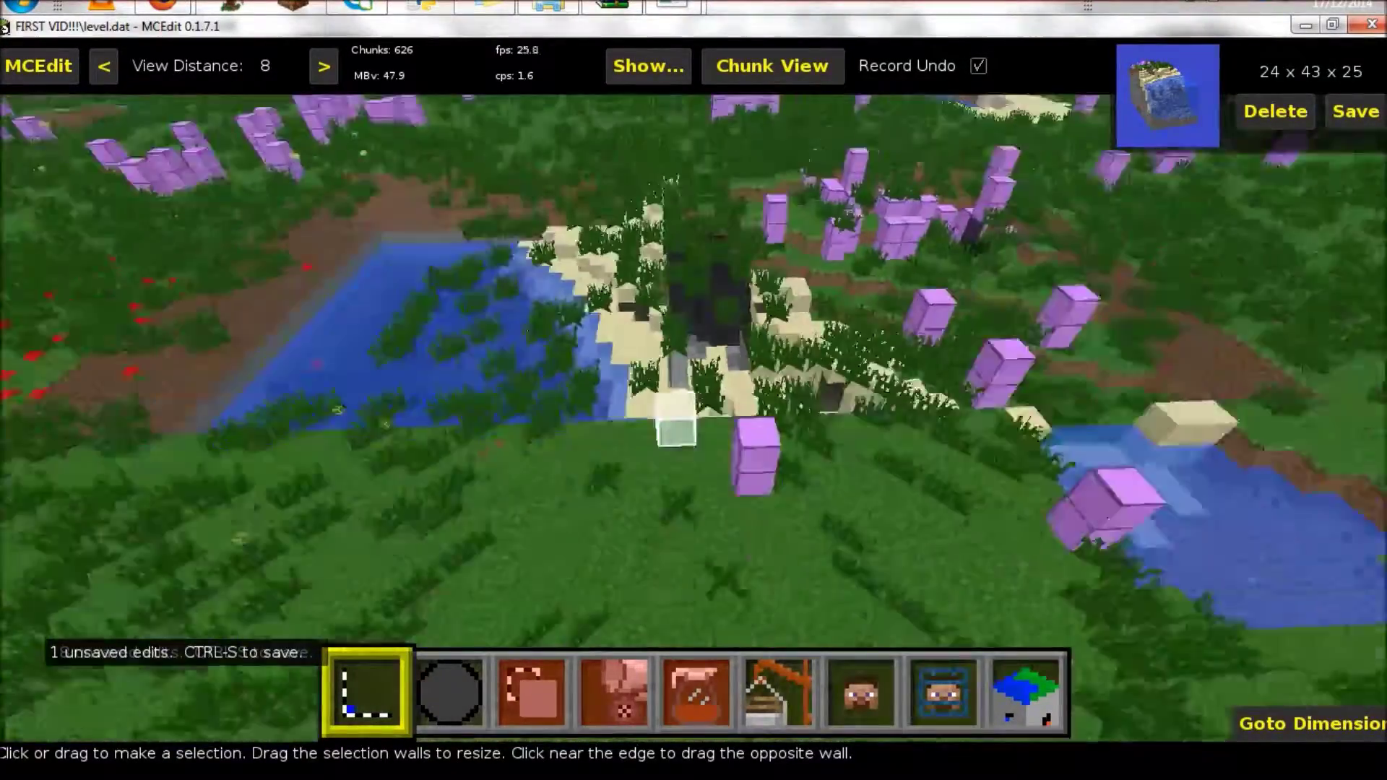
key(s)
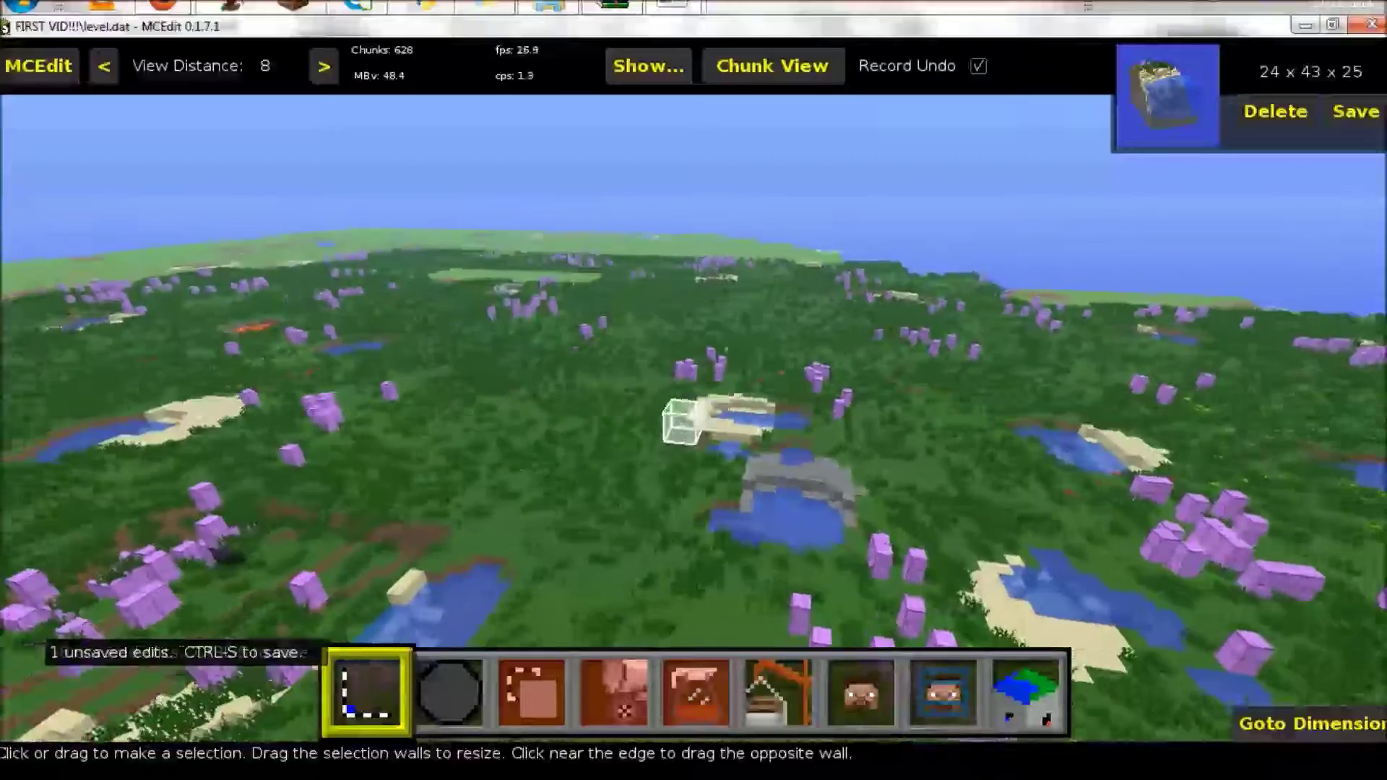
key(w)
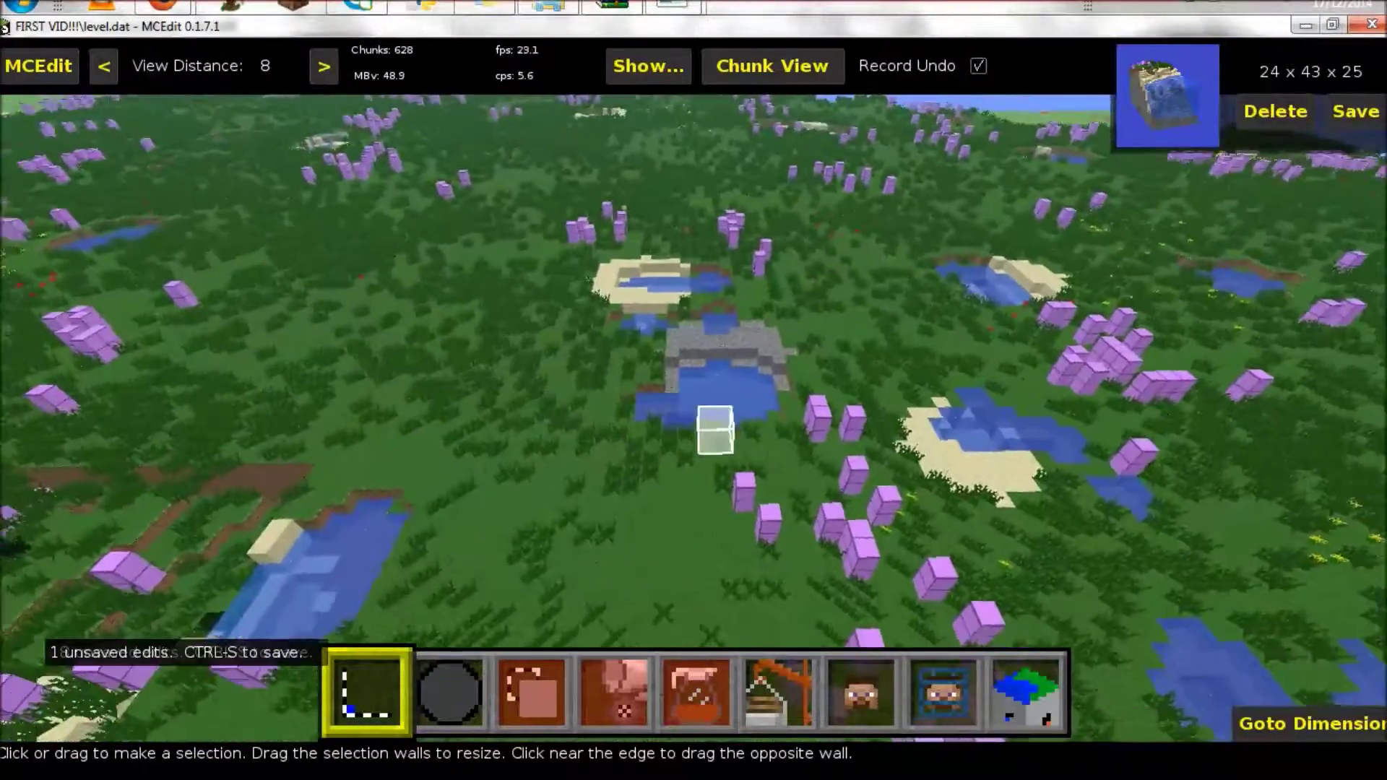
key(s)
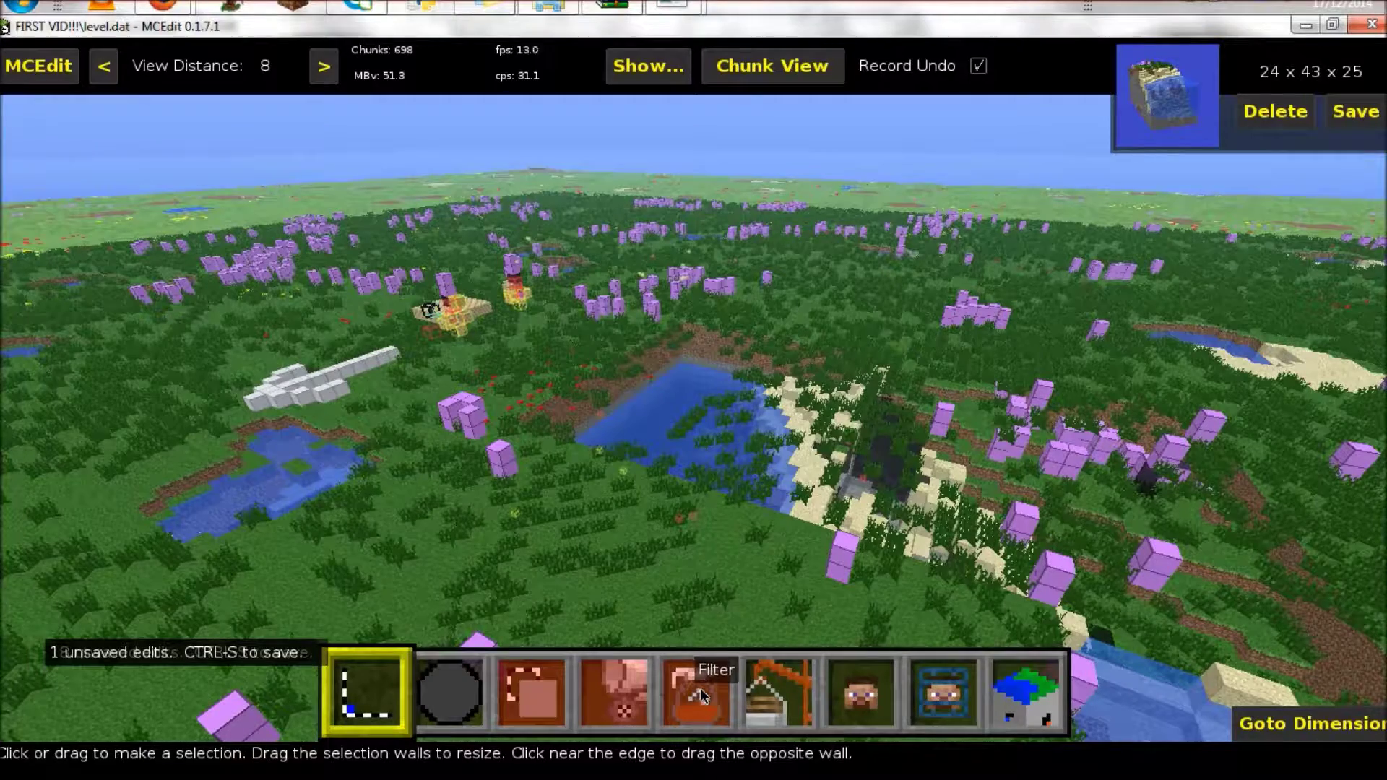
Select a region of 28W x 24L x 14H blocks on open grassland away from the imported section.
right_click(349, 584)
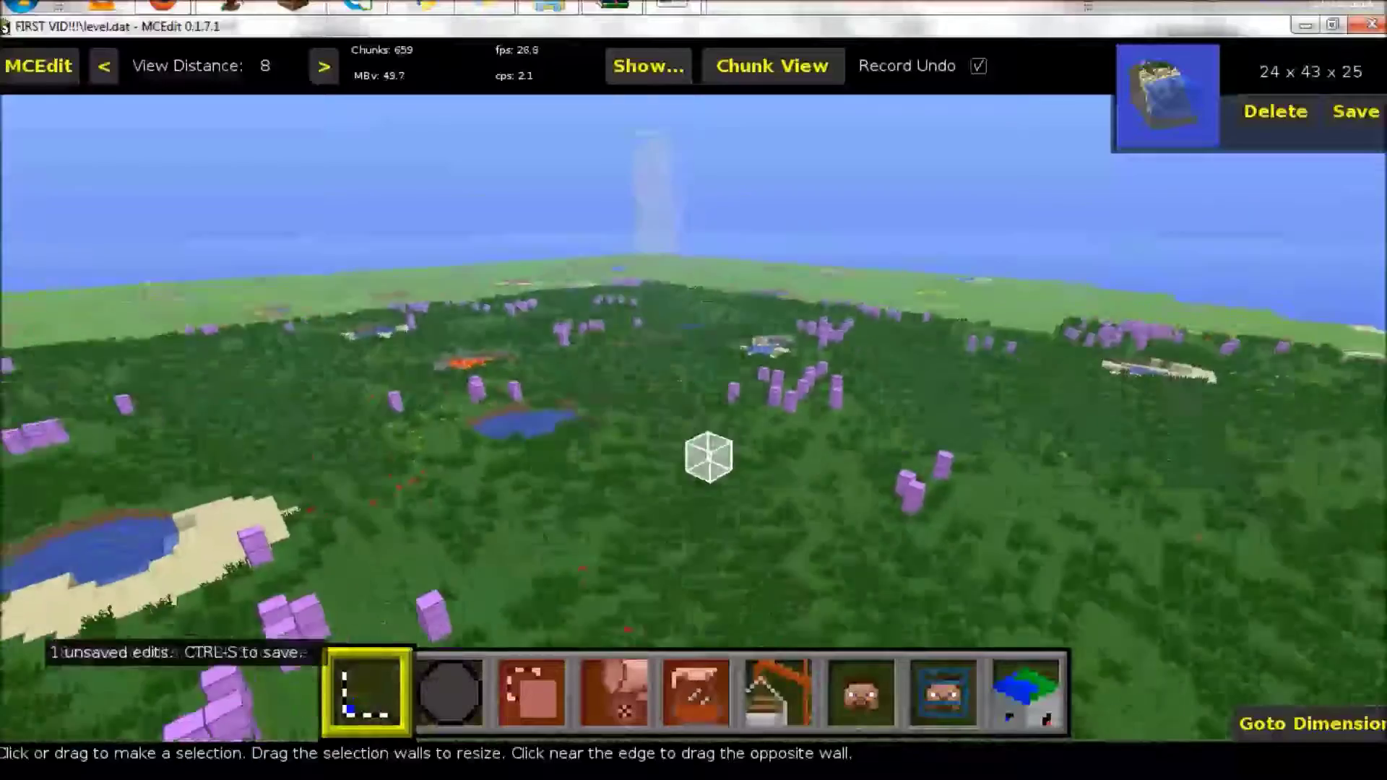
right_click(325, 570)
drag(575, 419, 912, 213)
key(d)
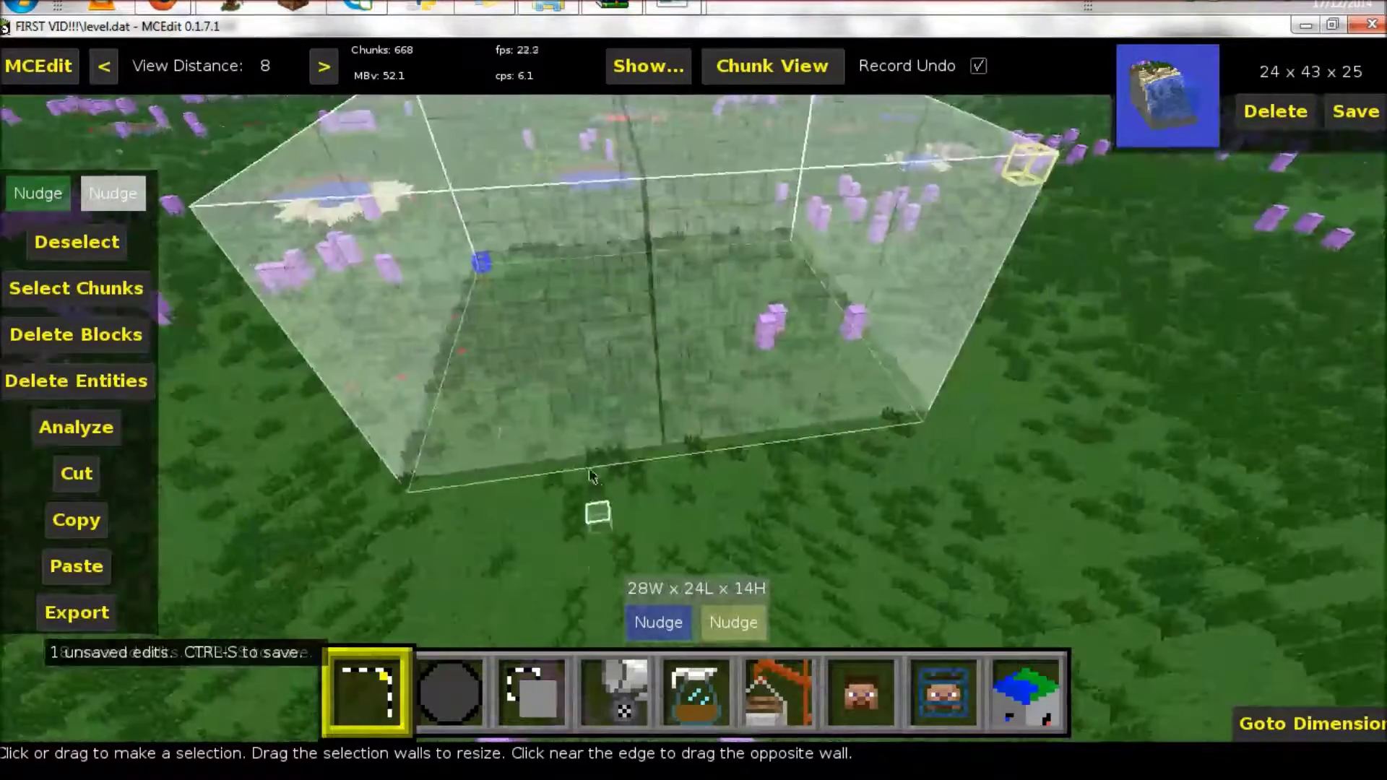
right_click(630, 344)
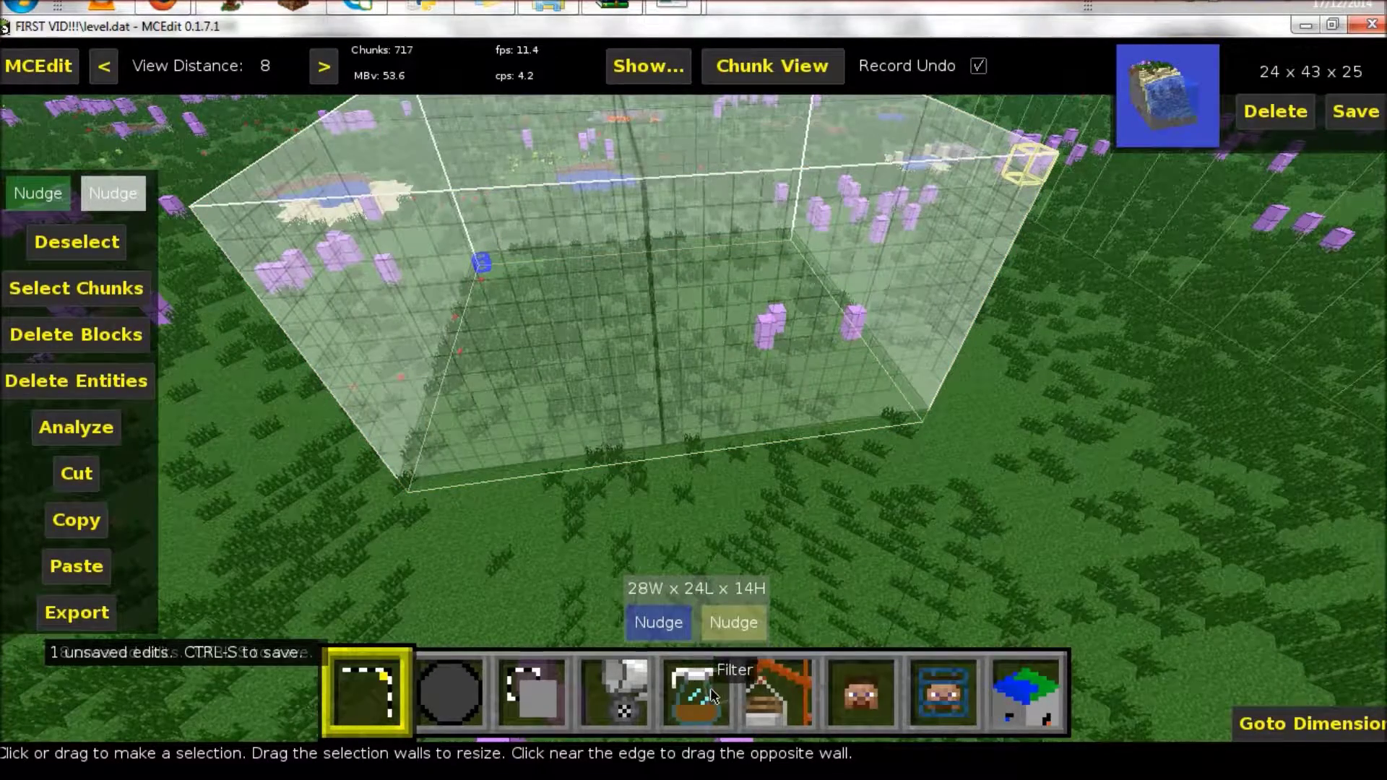
Apply the Forester filter to the selected region with the Procedural shape, tree count 2 and tree height 35.
click(714, 692)
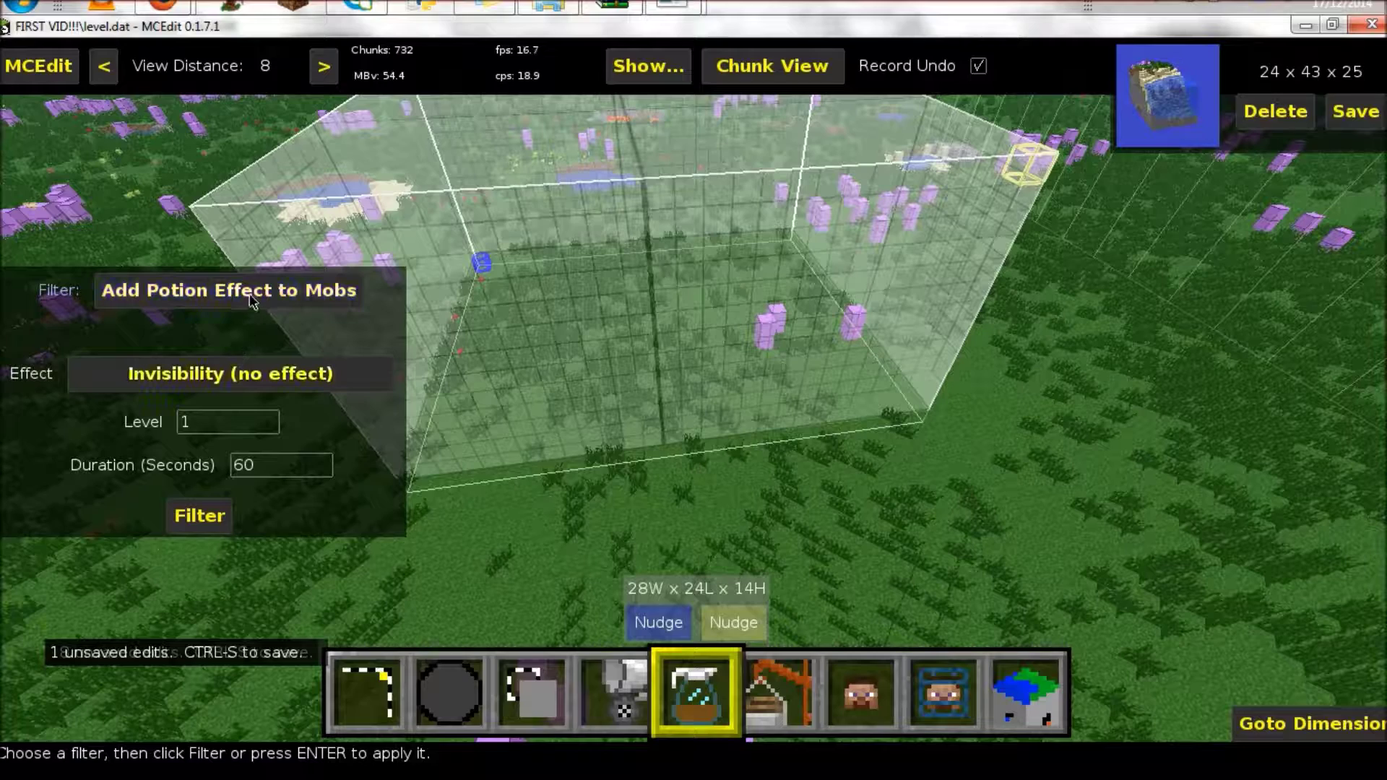
click(295, 292)
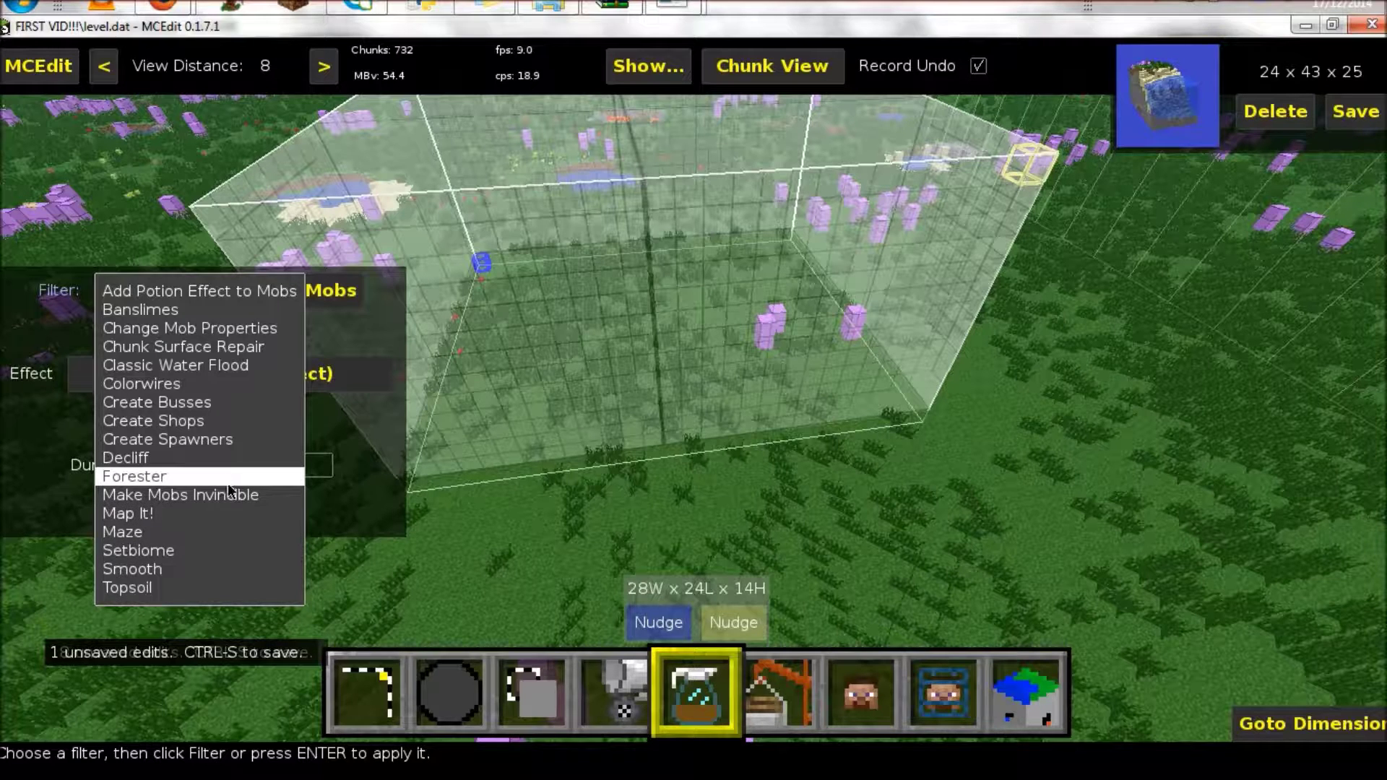
click(147, 477)
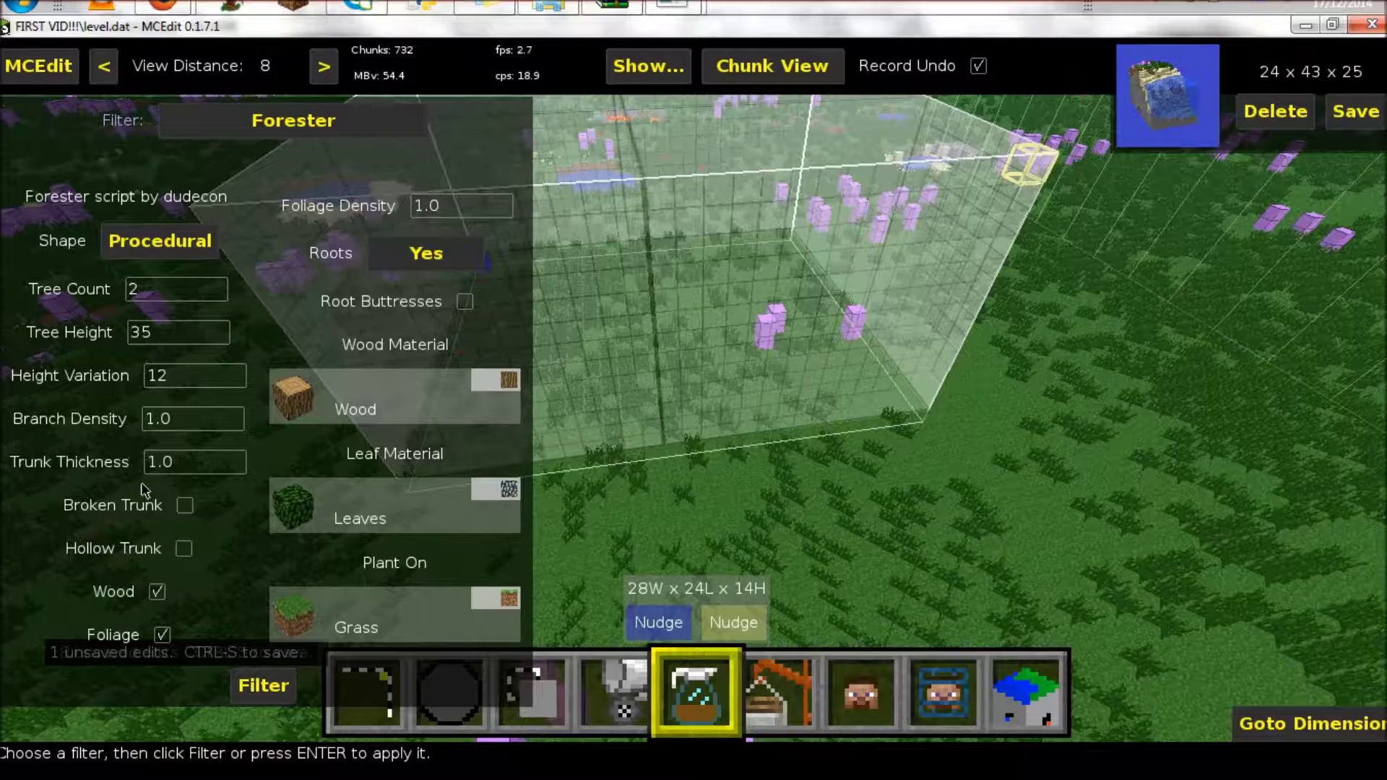
click(260, 686)
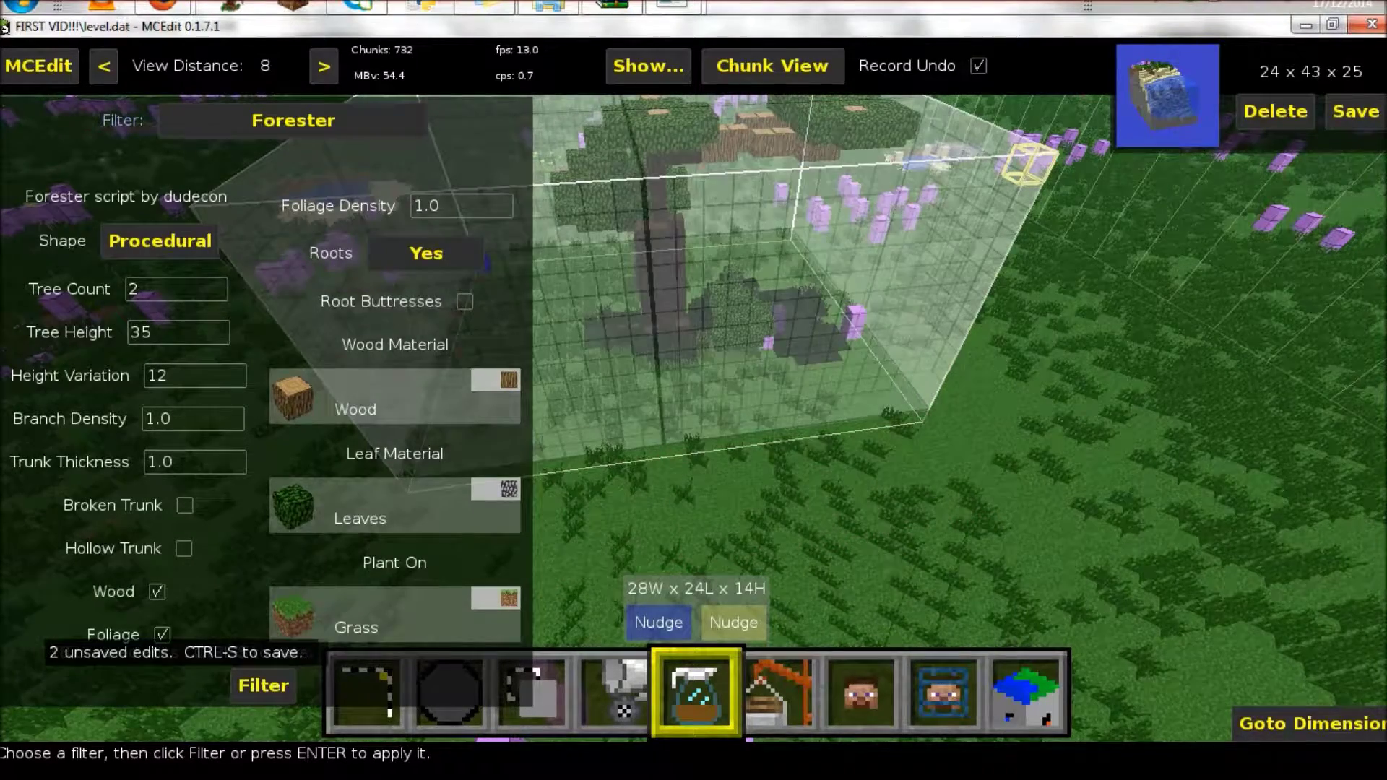
Examine the generated trees in the selected region from several sides.
key(d)
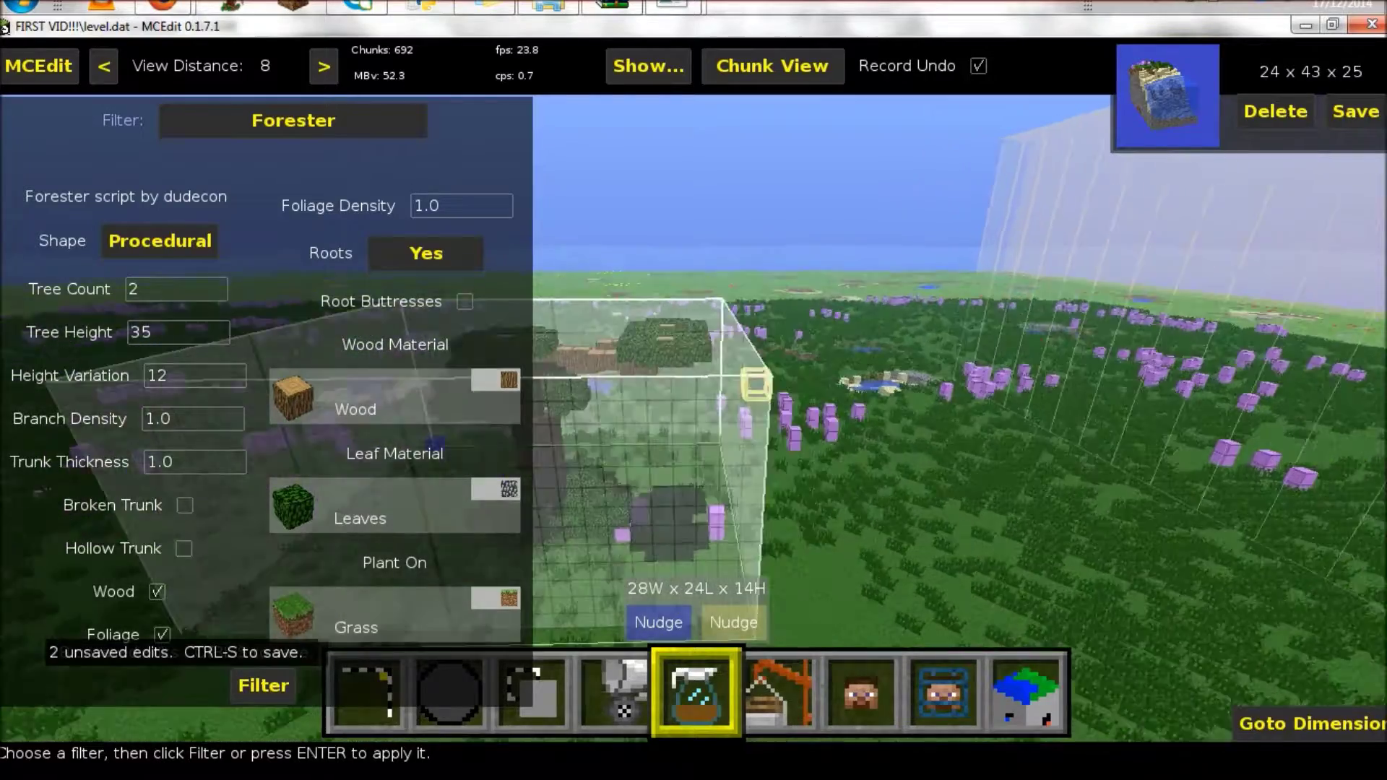
key(w)
key(a)
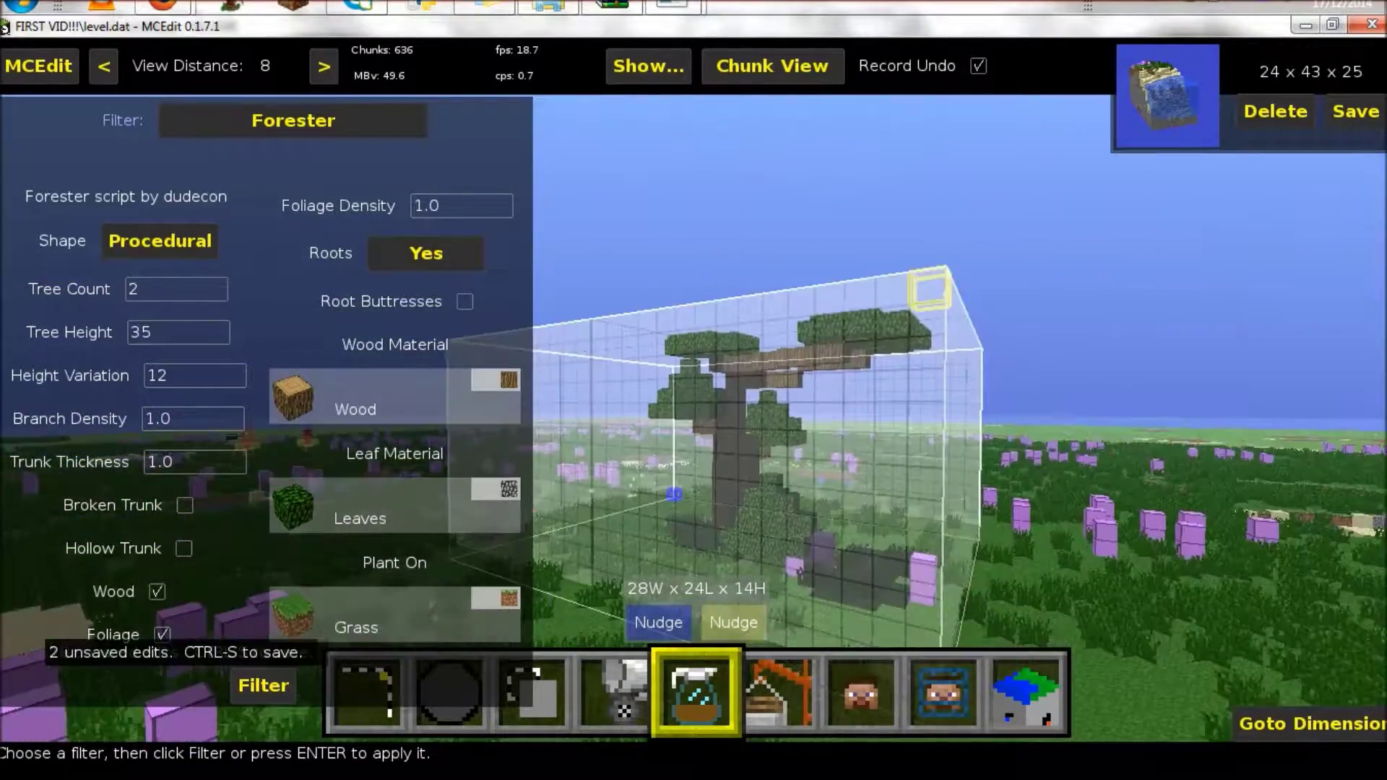
key(a)
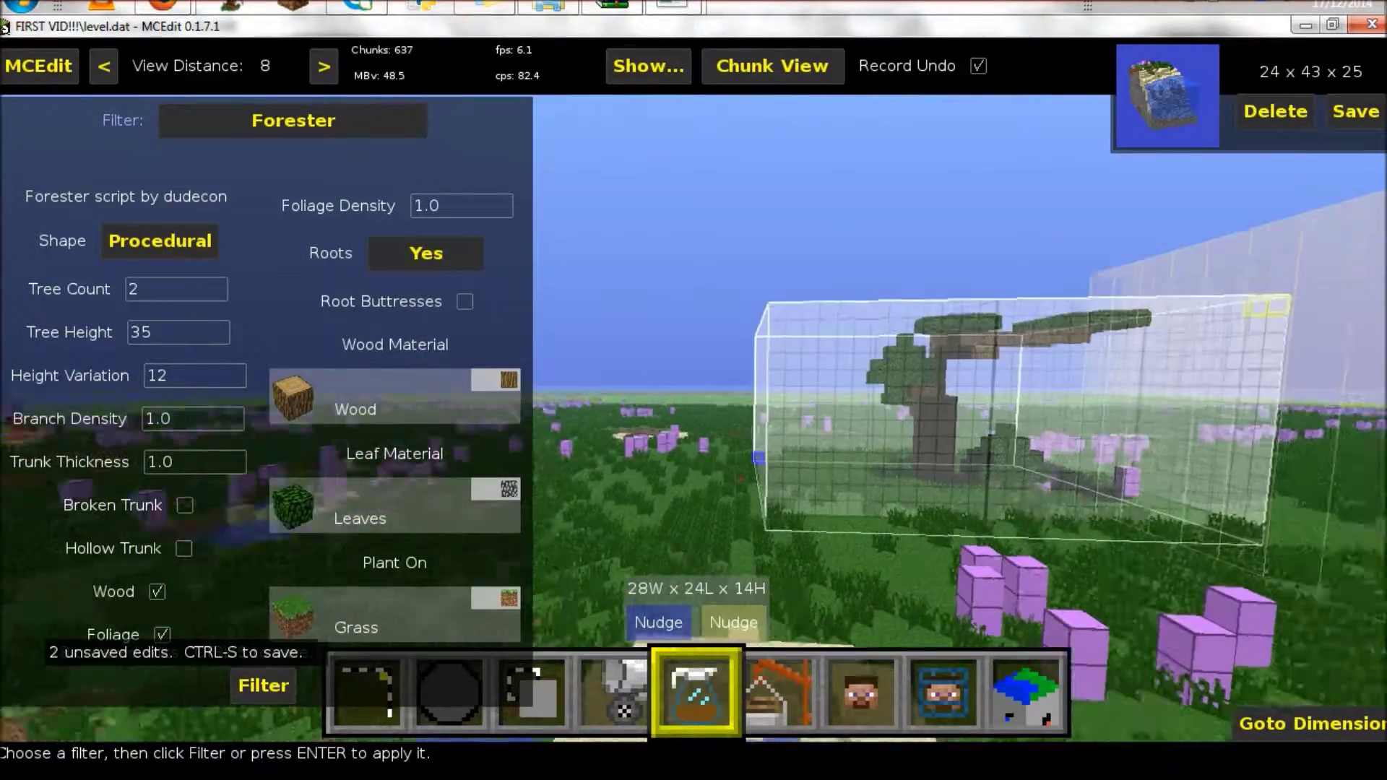
key(w)
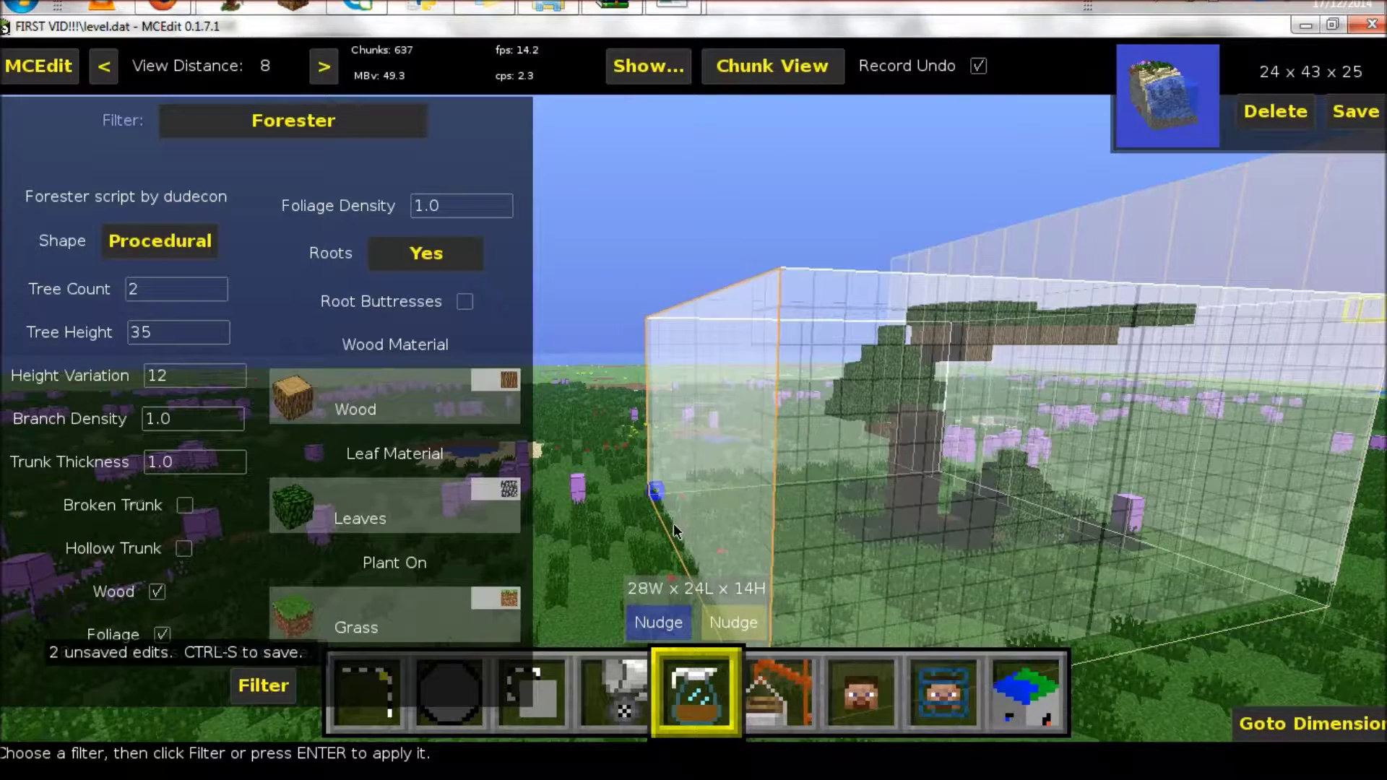
right_click(637, 520)
key(d)
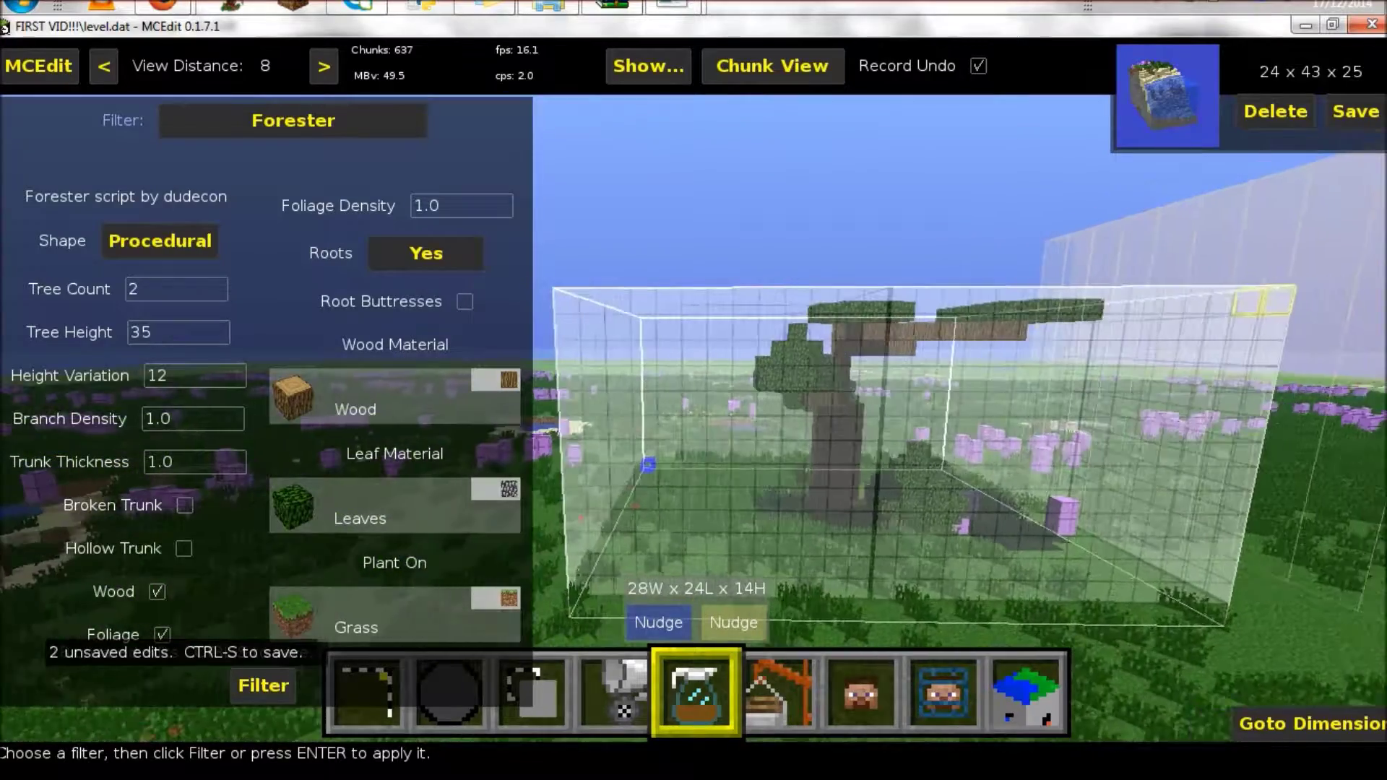
key(w)
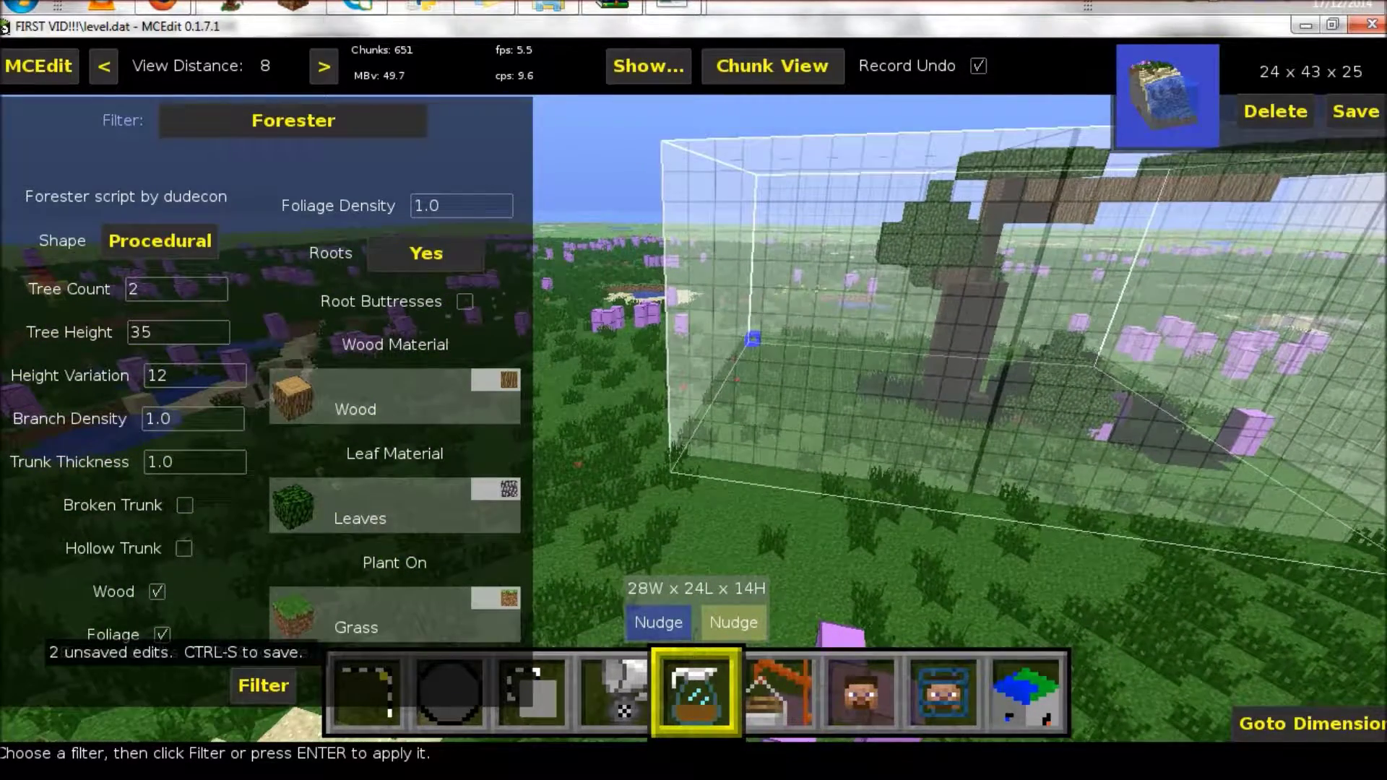
right_click(633, 519)
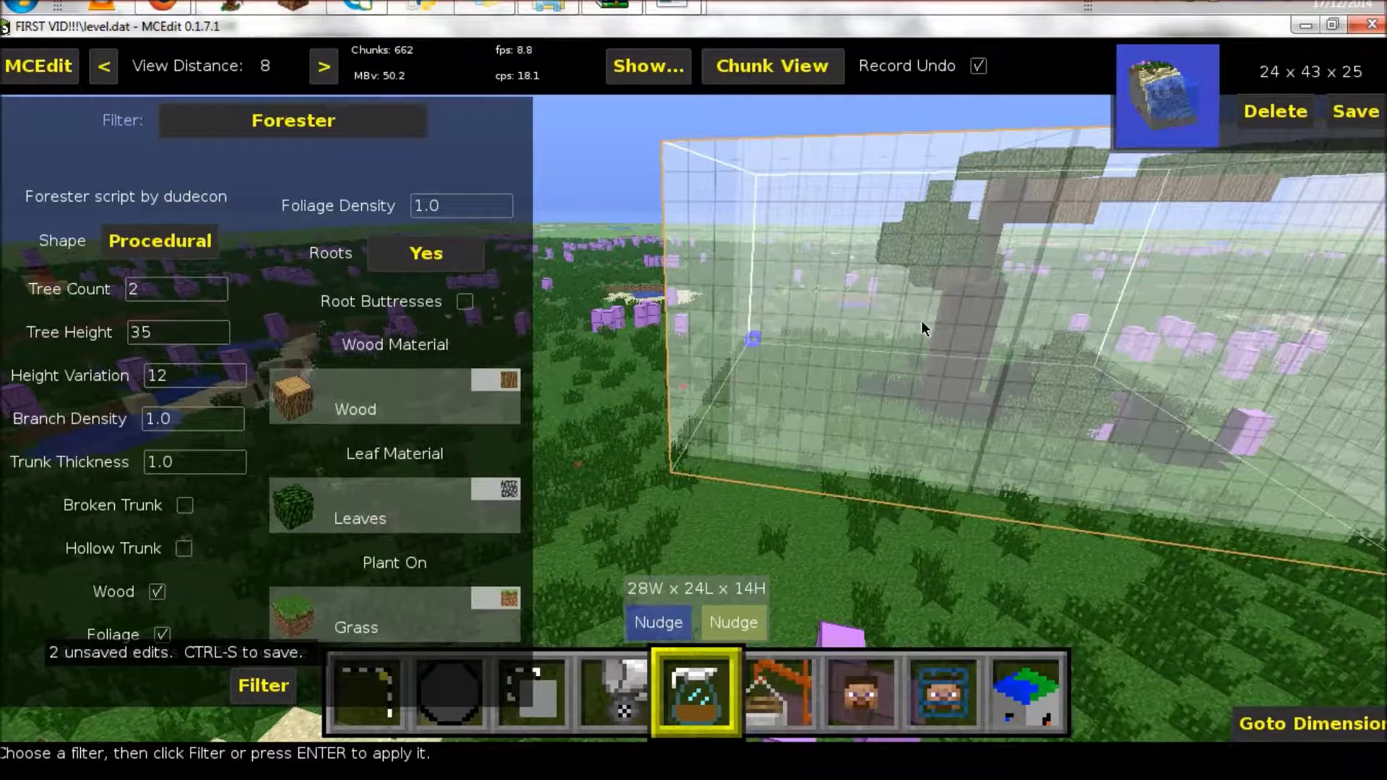
right_click(790, 443)
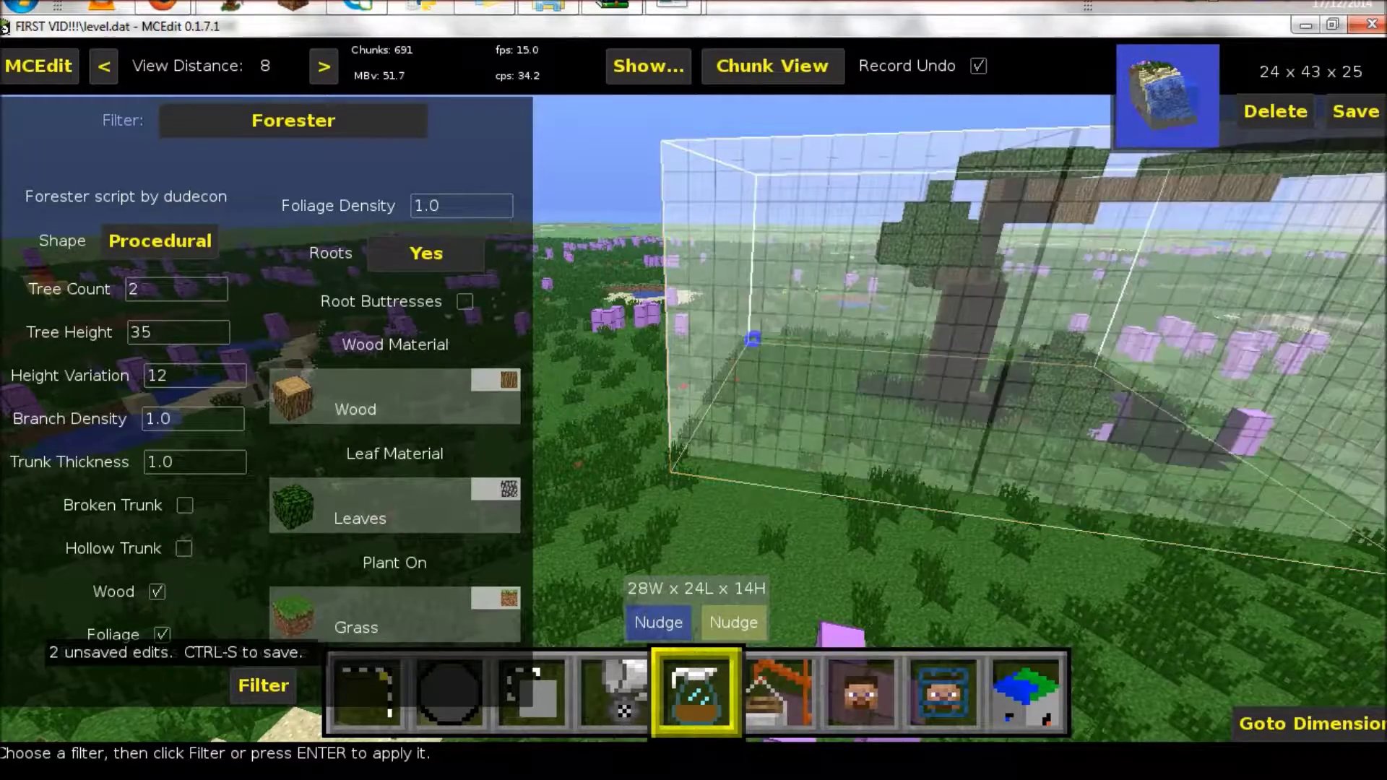
key(a)
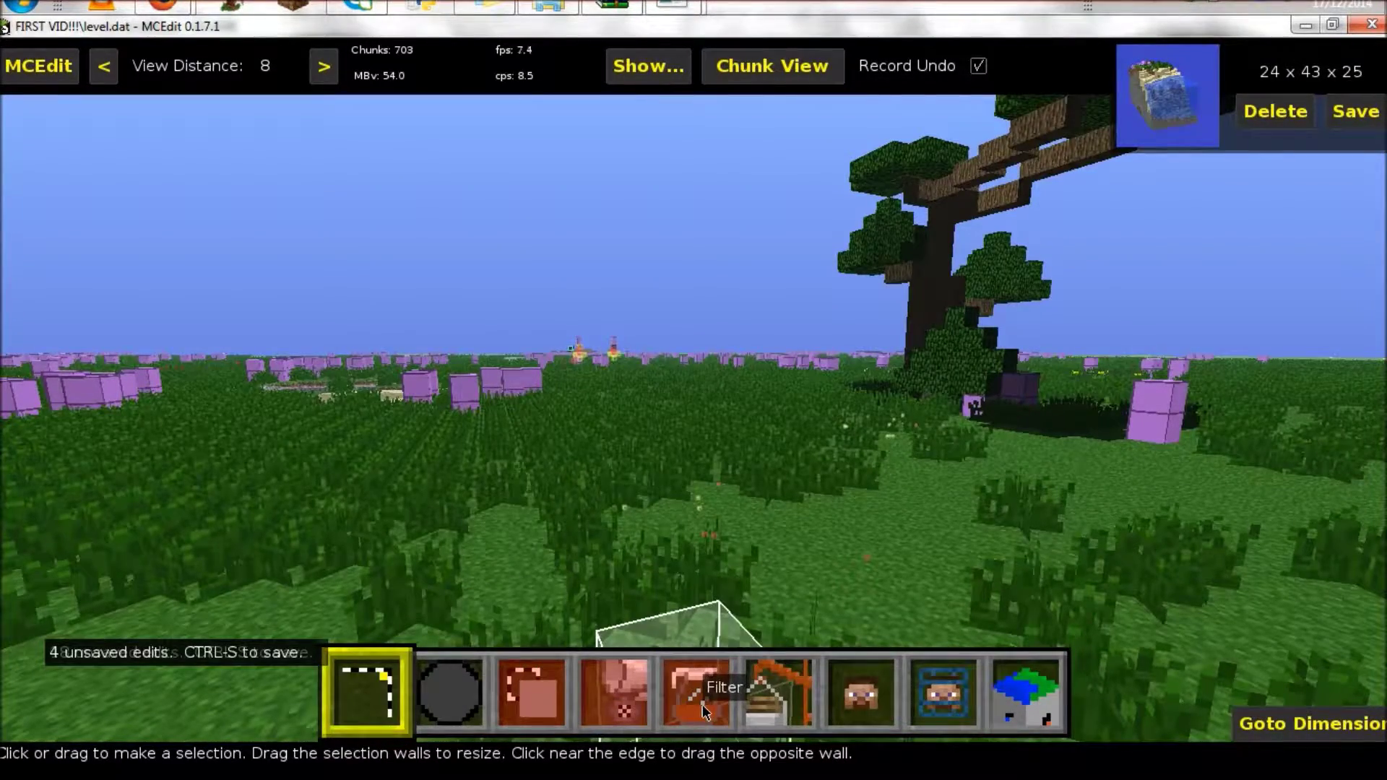
Select a flat area of 19W x 17L x 2H blocks on the grassland between the generated tree and the sandy pond.
right_click(795, 466)
key(w)
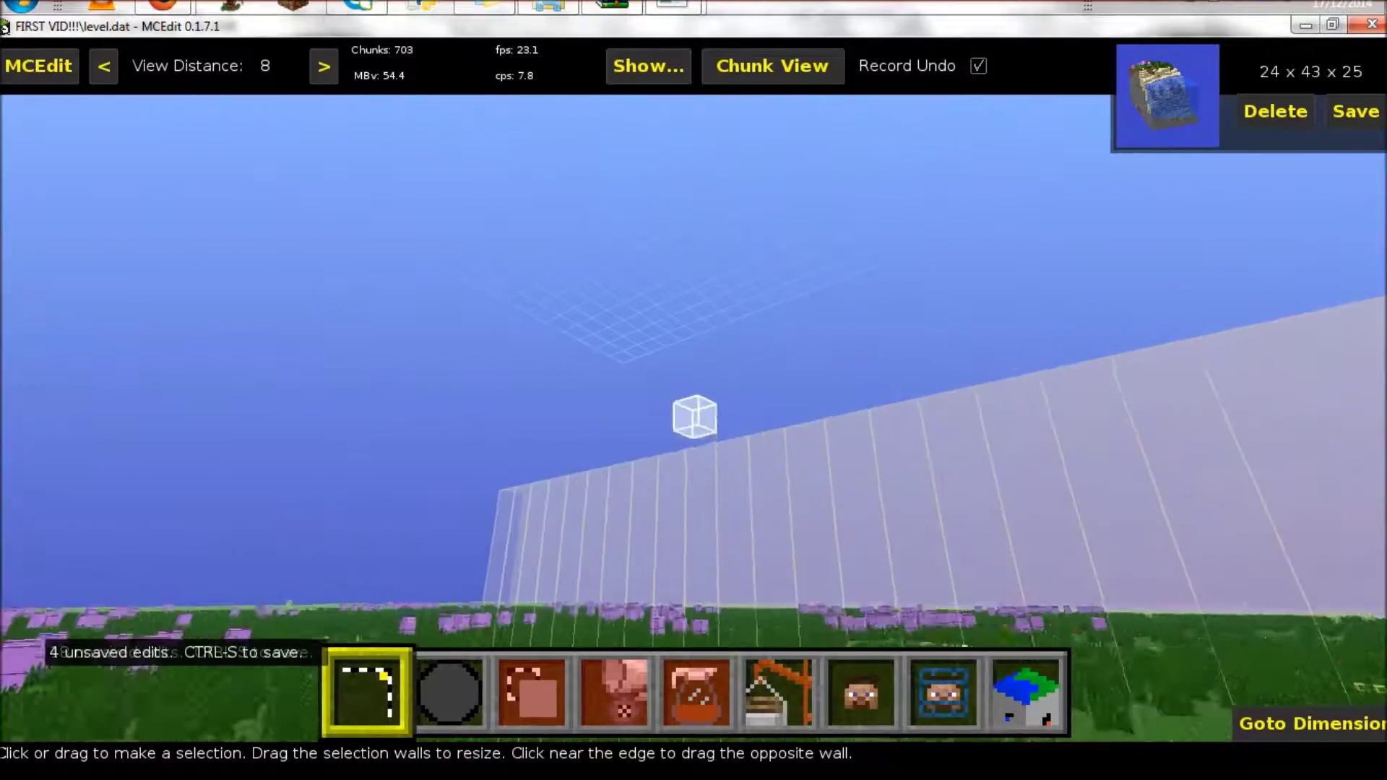
right_click(694, 415)
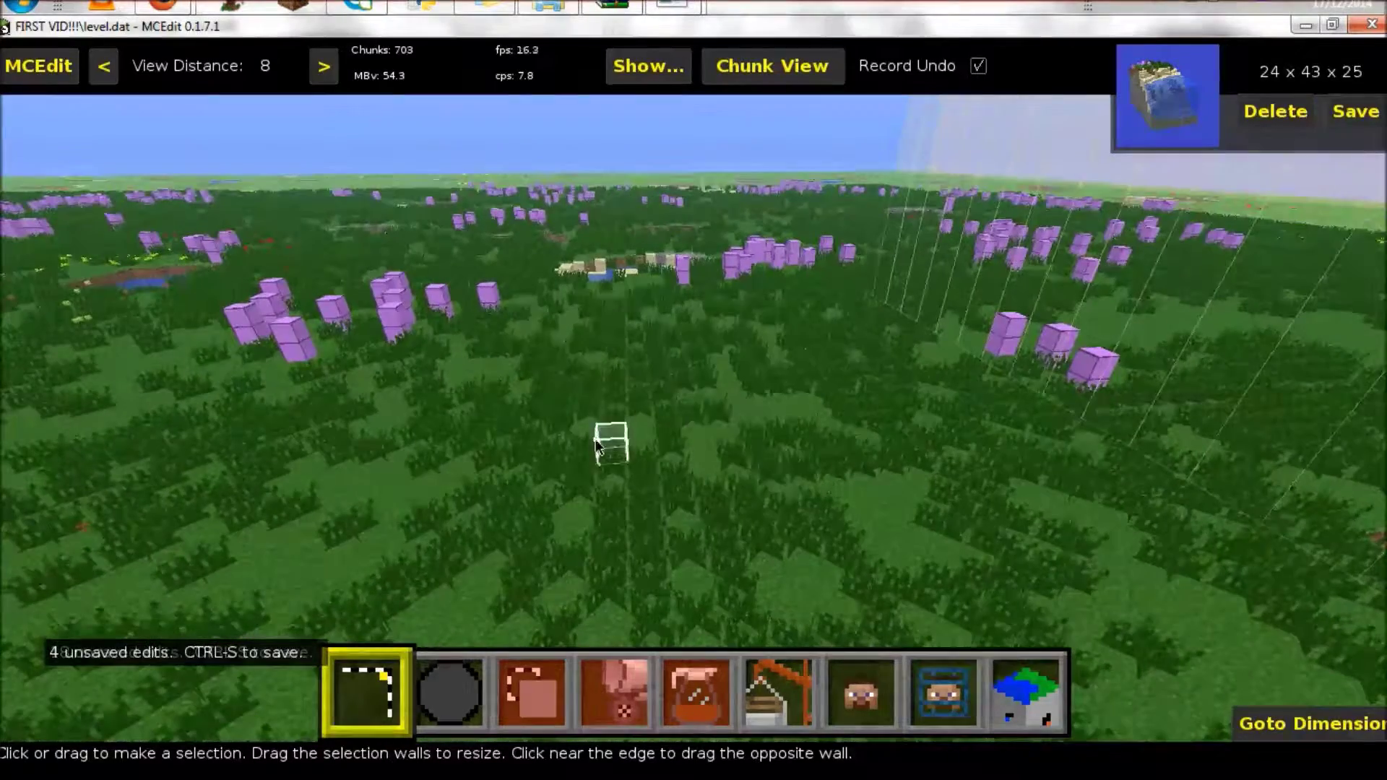
click(511, 422)
key(s)
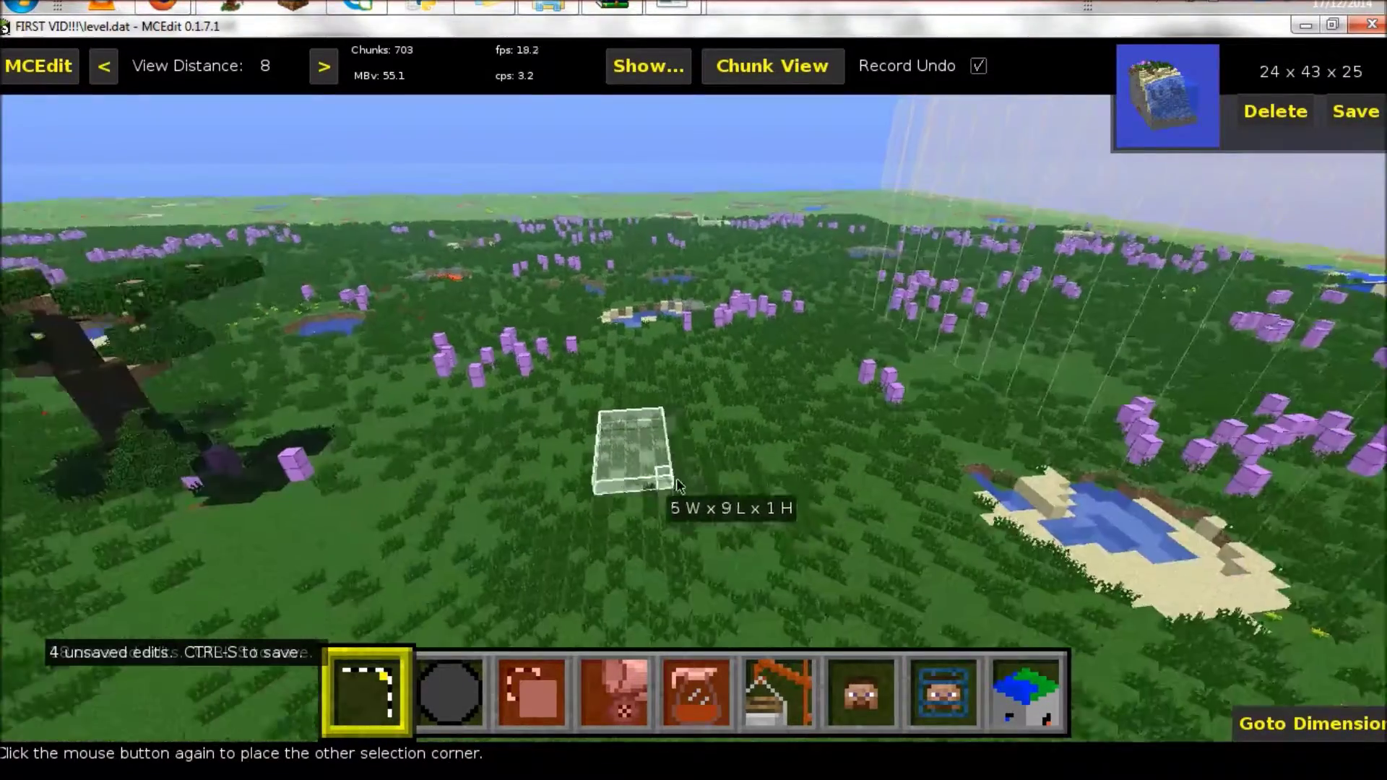
click(904, 535)
drag(744, 448, 779, 477)
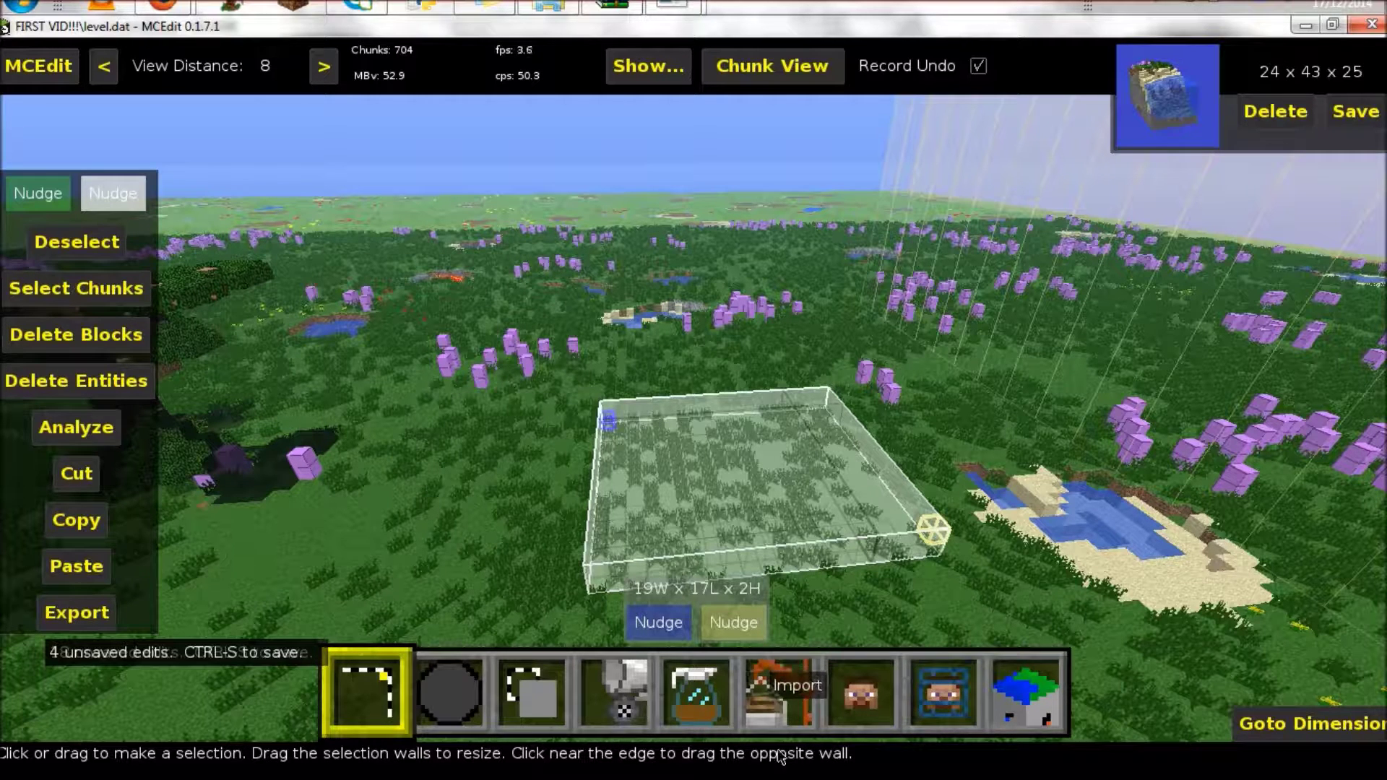
Apply the Maze filter to the selected flat area.
click(690, 690)
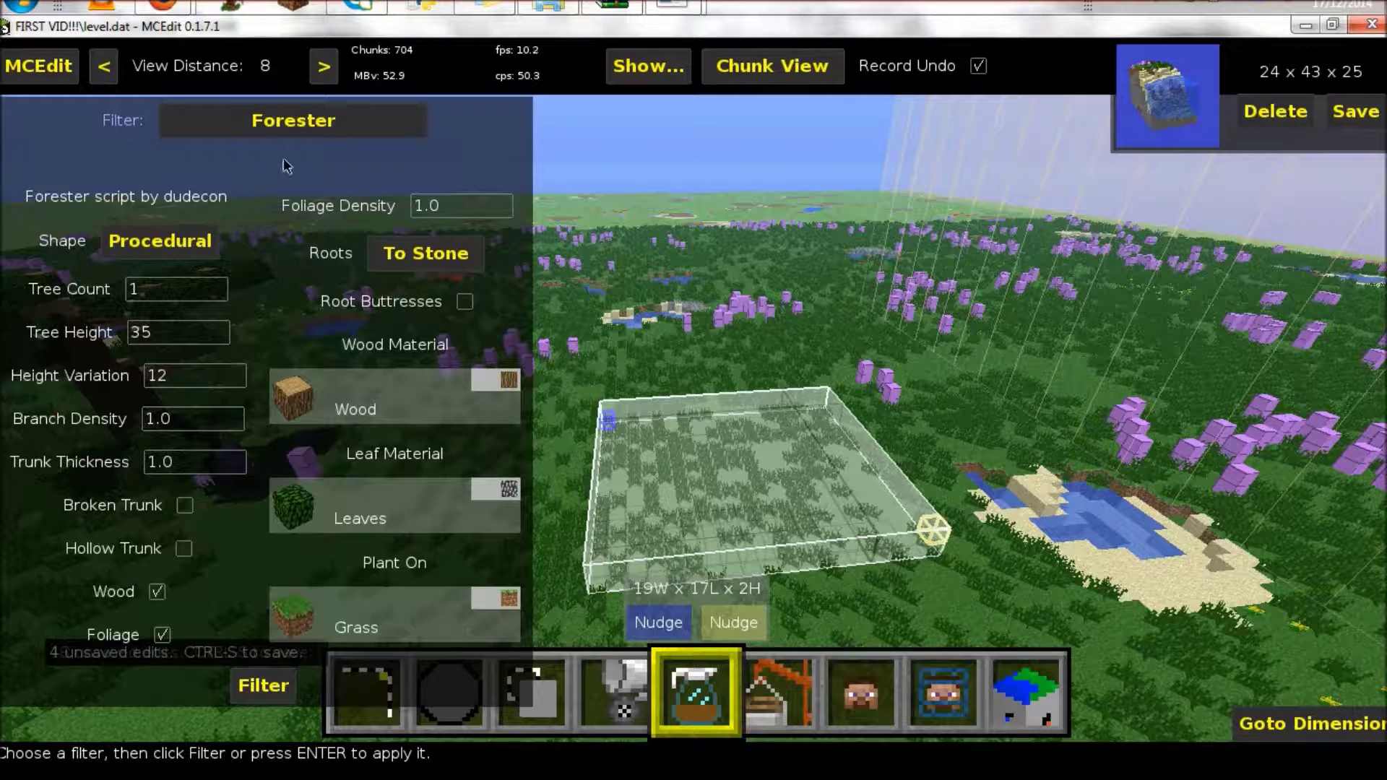
click(250, 121)
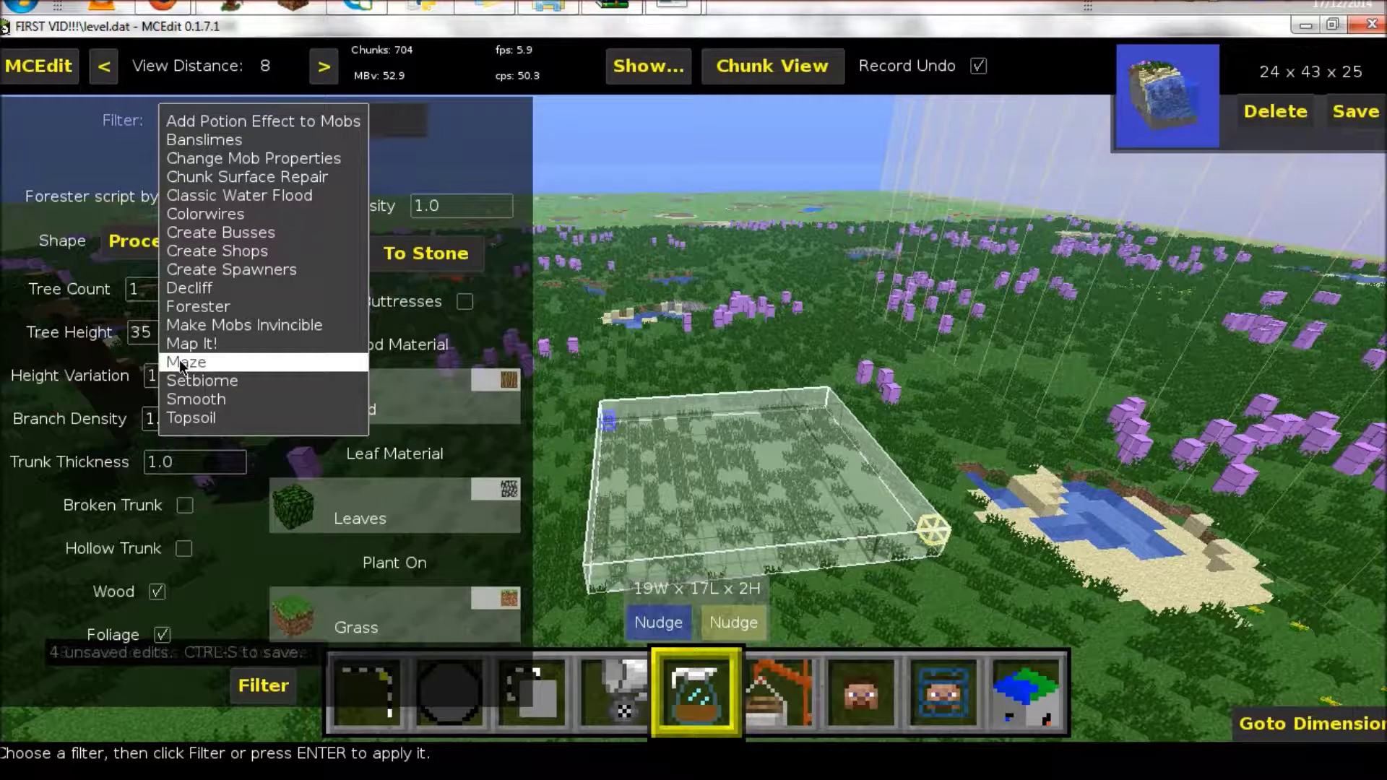
click(187, 360)
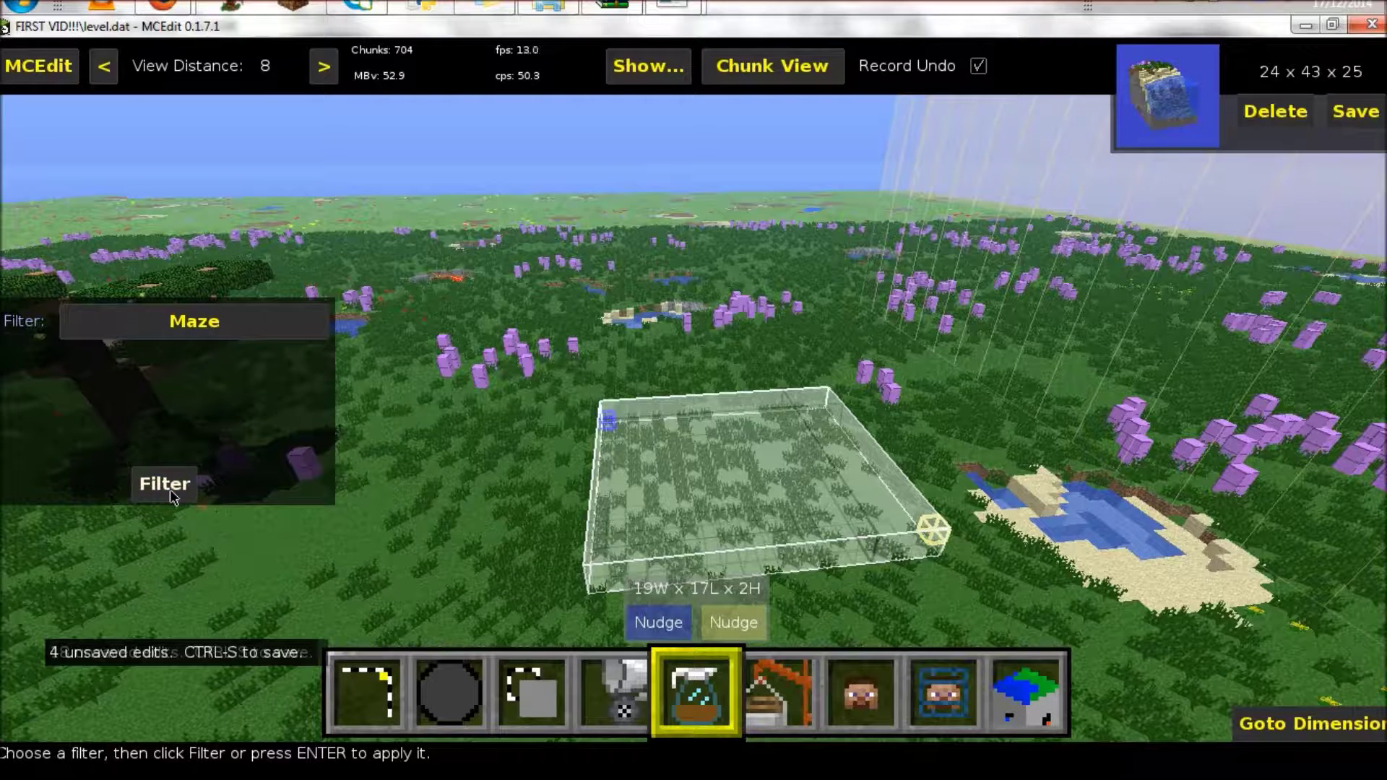
click(192, 484)
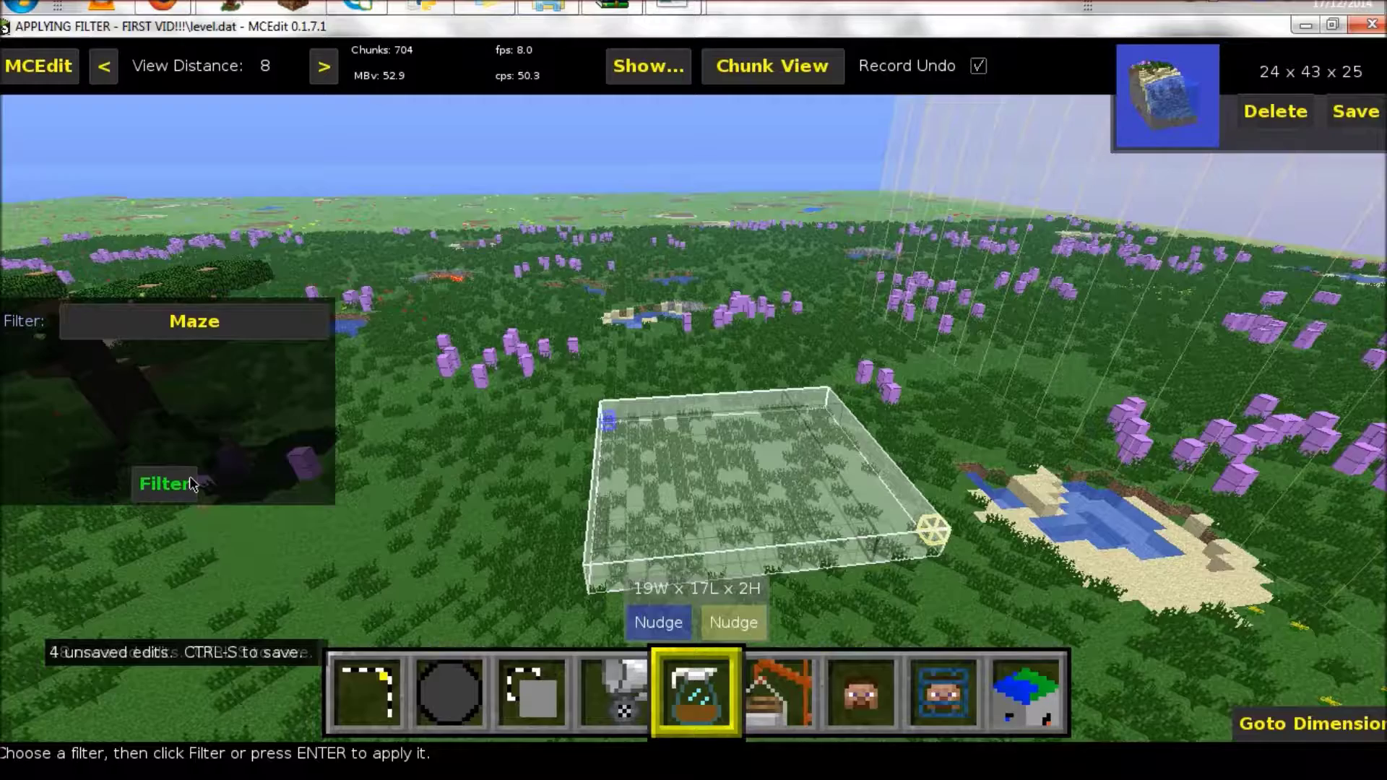
Examine the generated hedge maze from above and from several sides.
right_click(485, 580)
key(d)
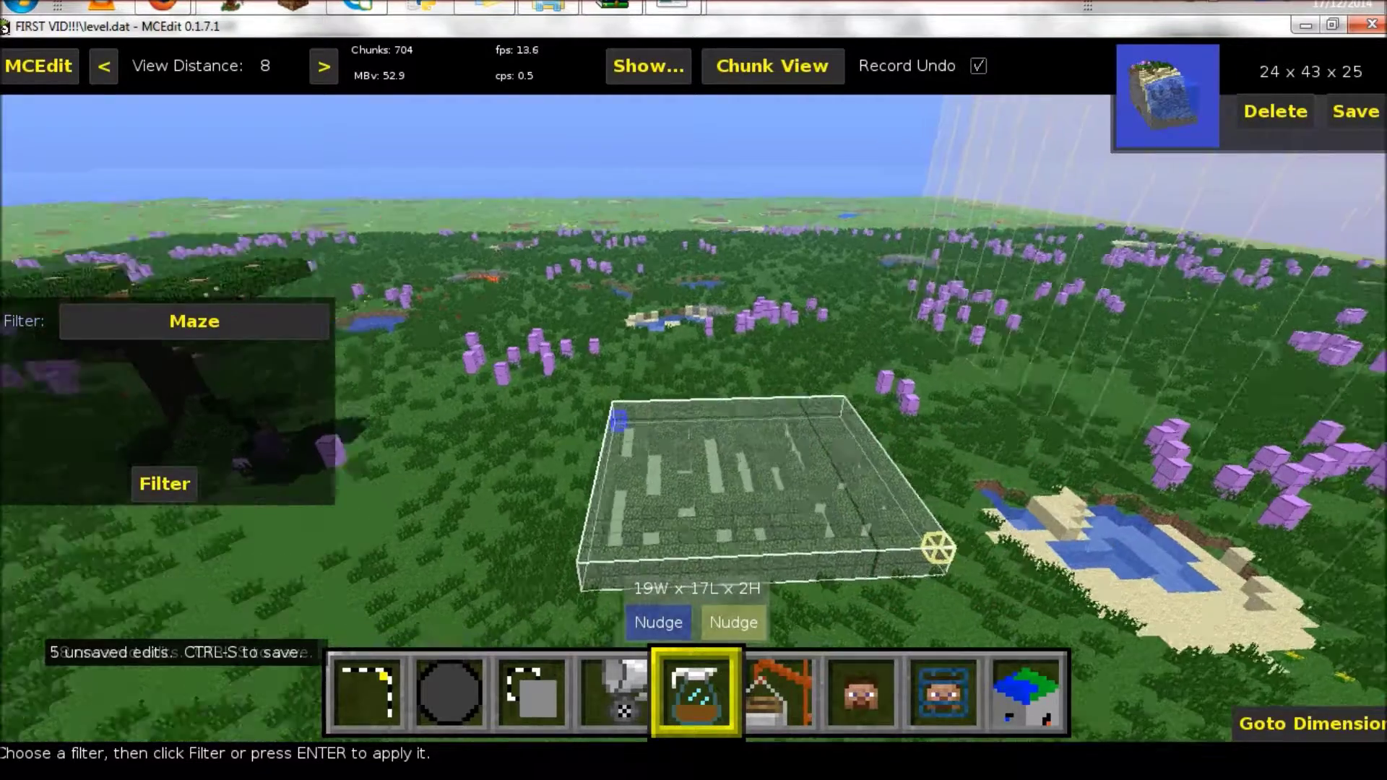
key(1)
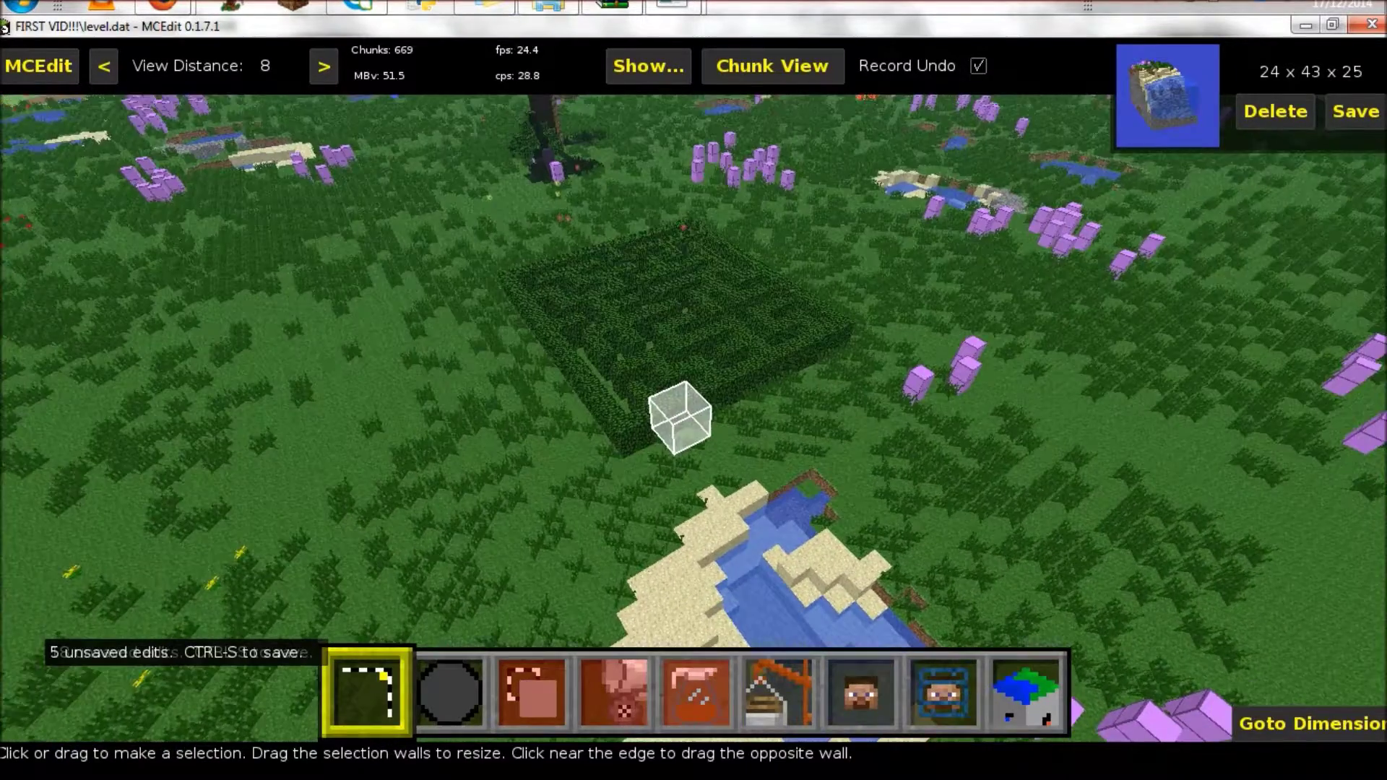
key(space)
key(shift)
key(space)
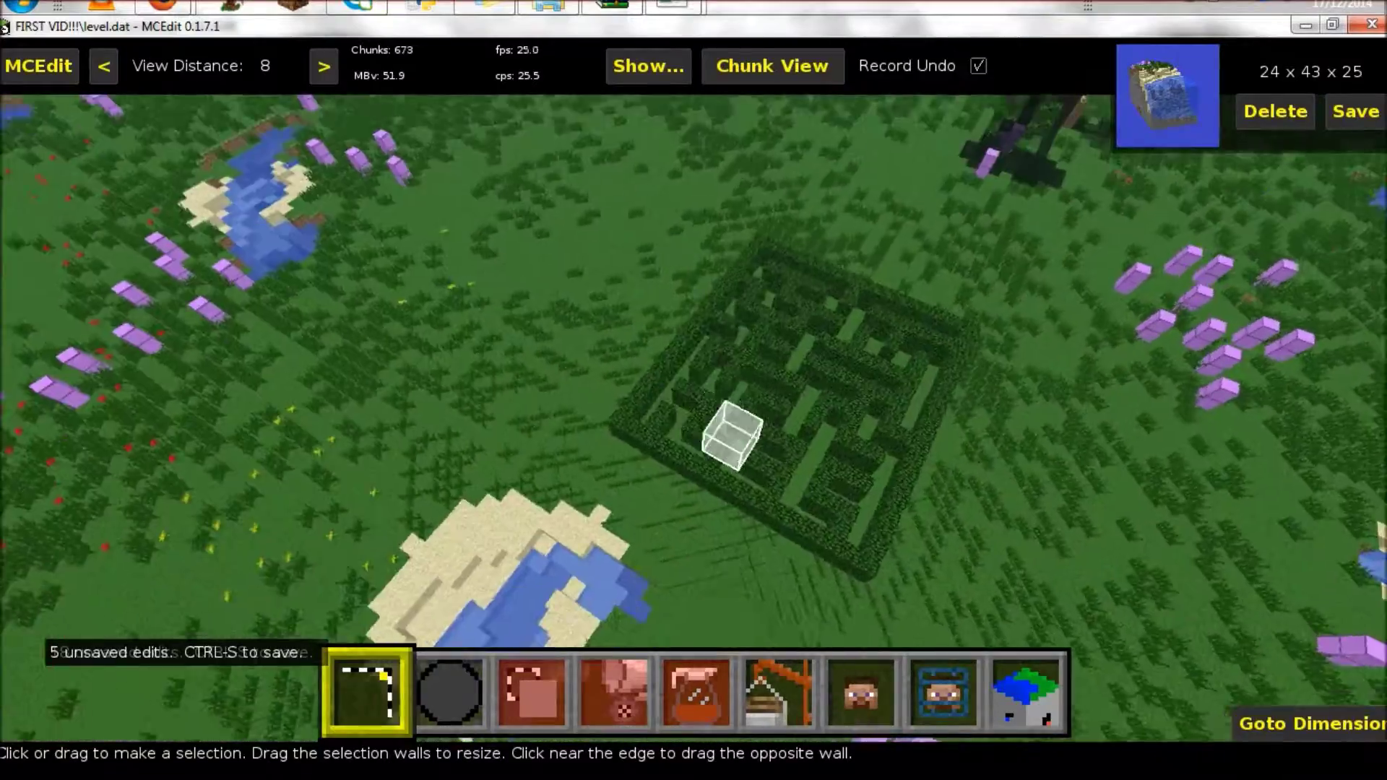
key(shift)
key(space)
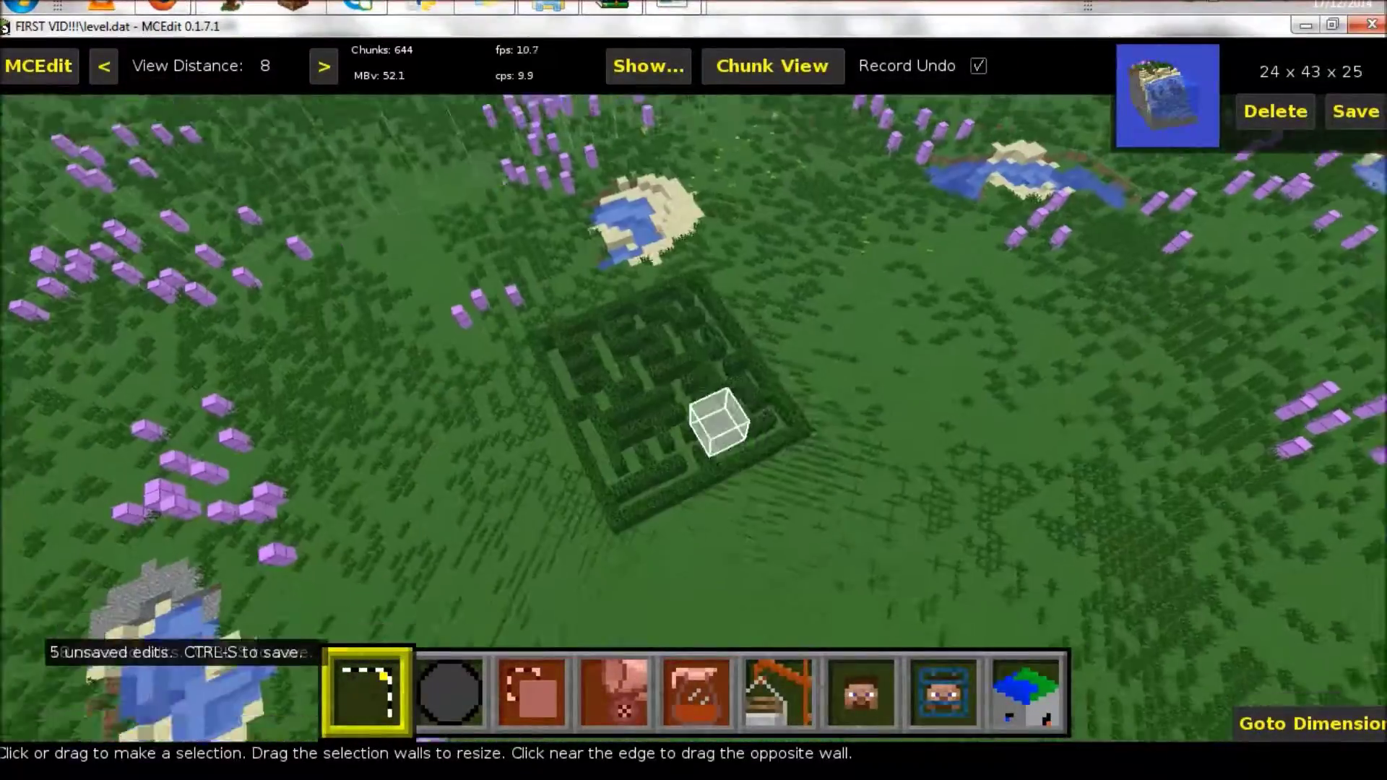
key(shift)
key(a)
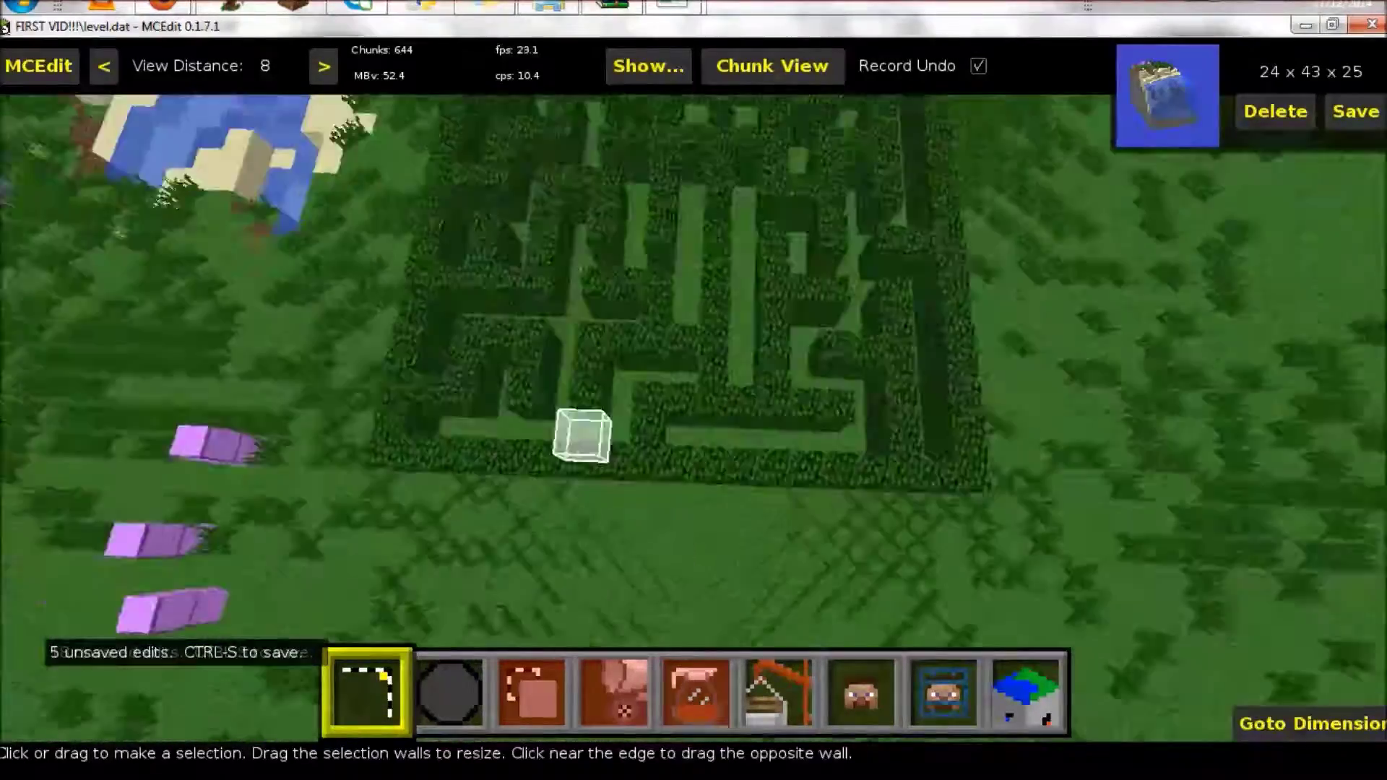
key(a)
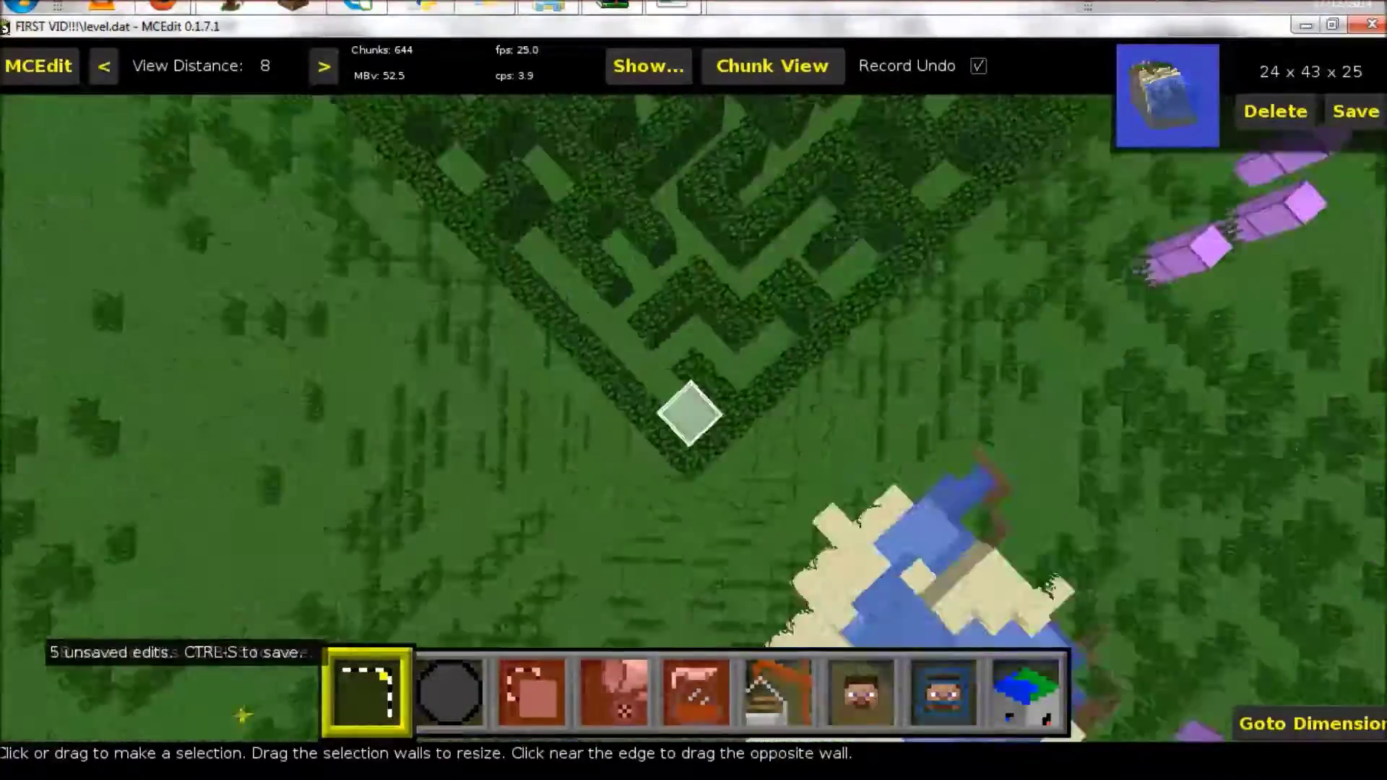
key(a)
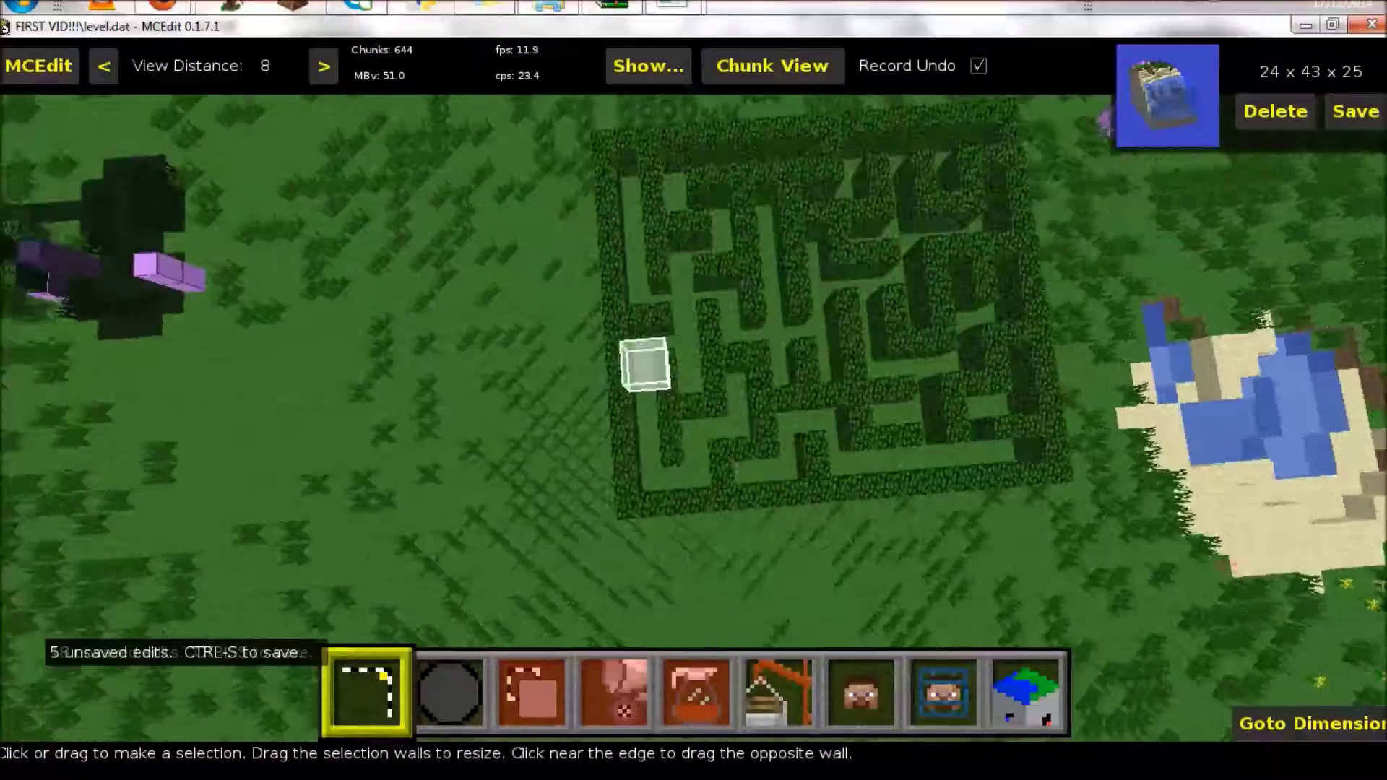
key(d)
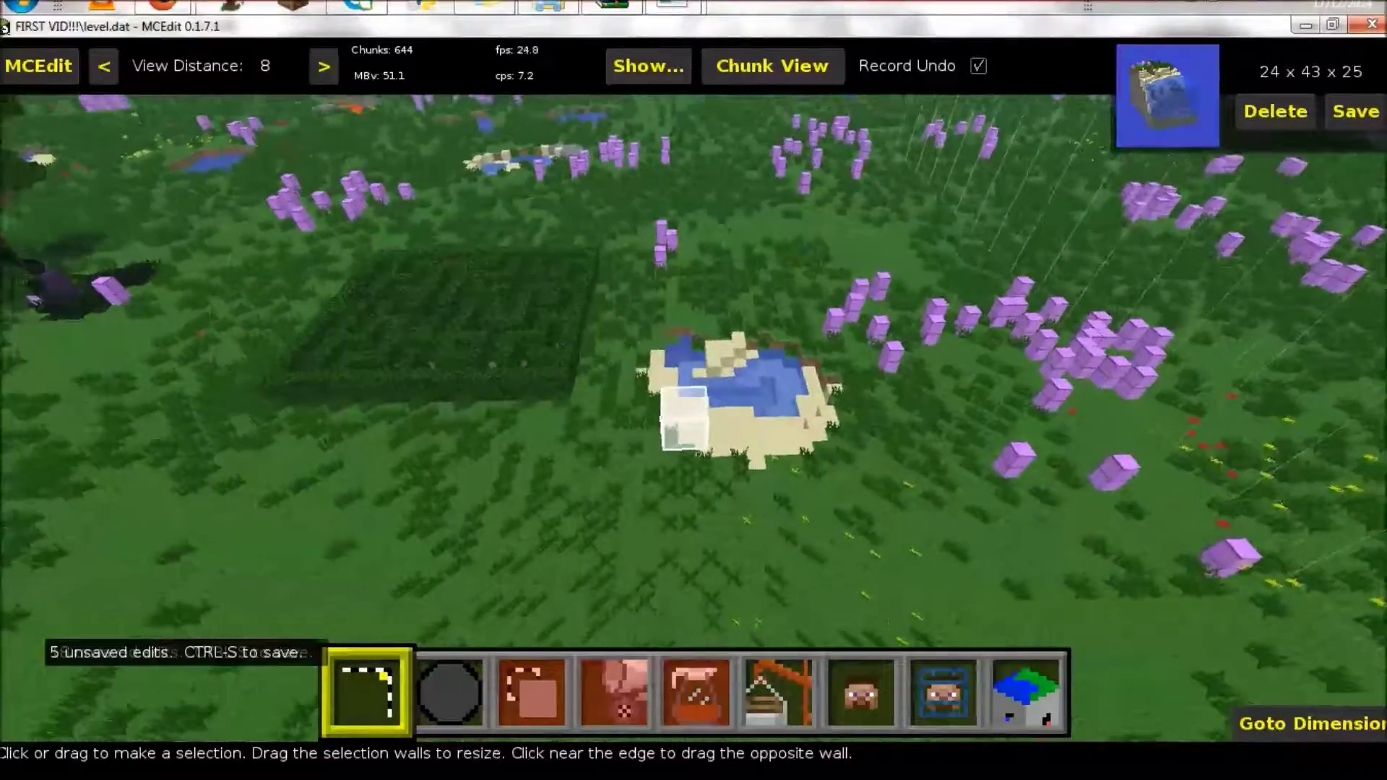
key(w)
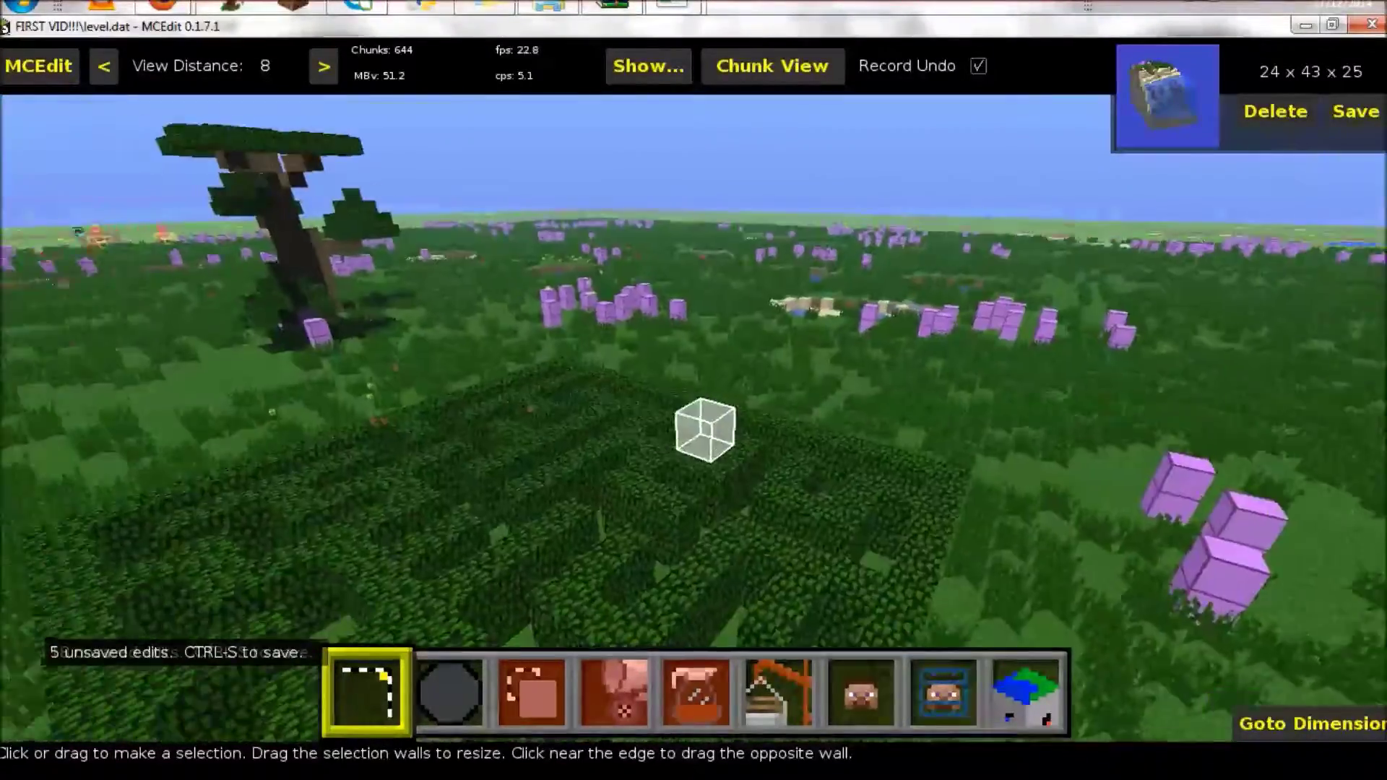
key(s)
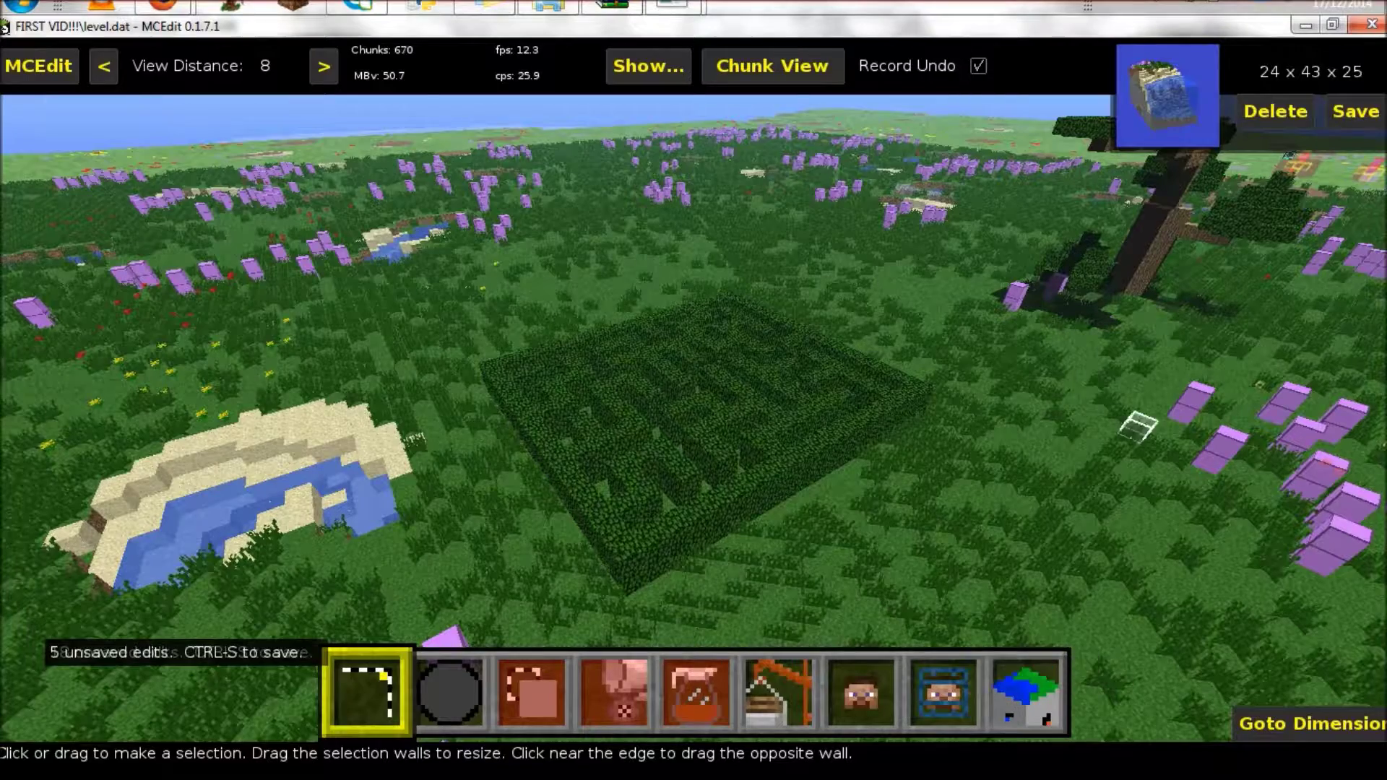
Quit MCEdit without saving the edits and decline putting the modified files back into the WinRAR archive.
mouse_move(1299, 400)
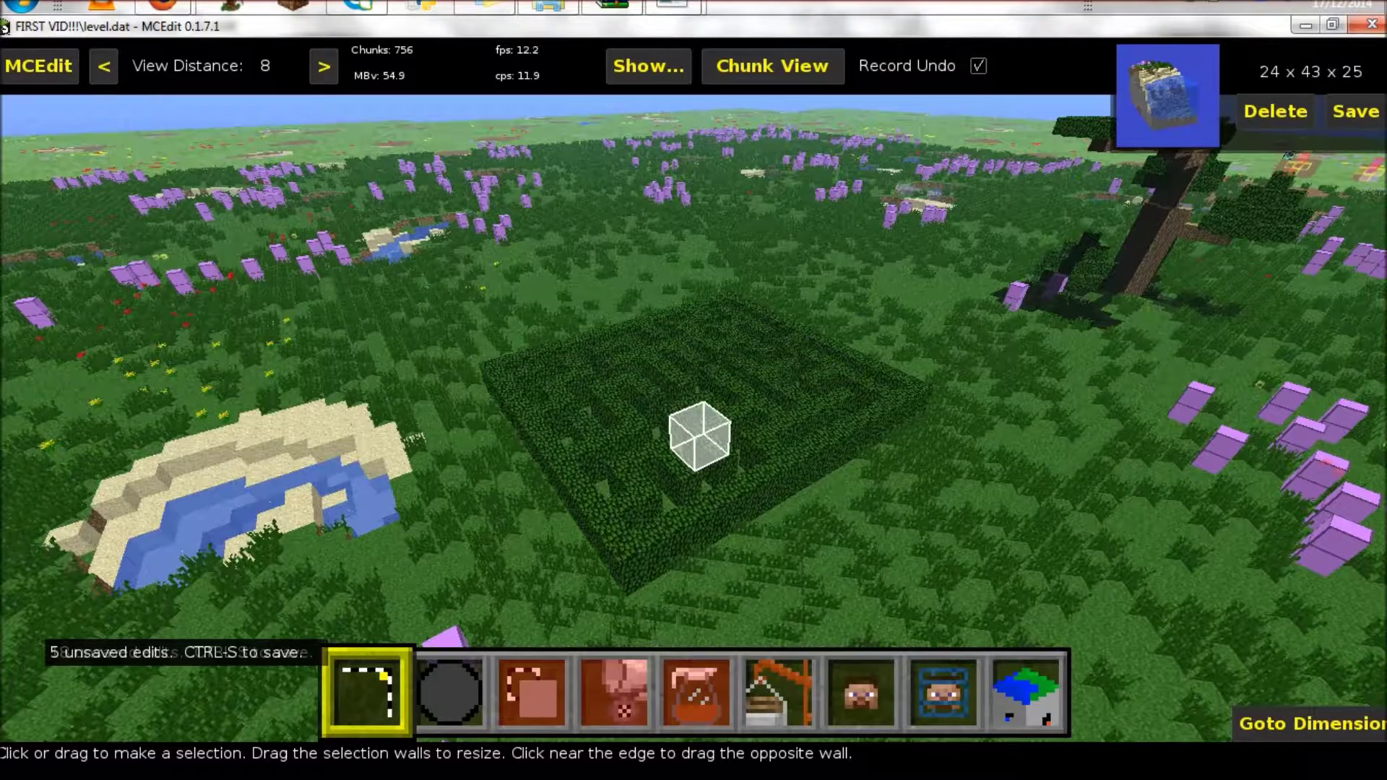
click(1368, 33)
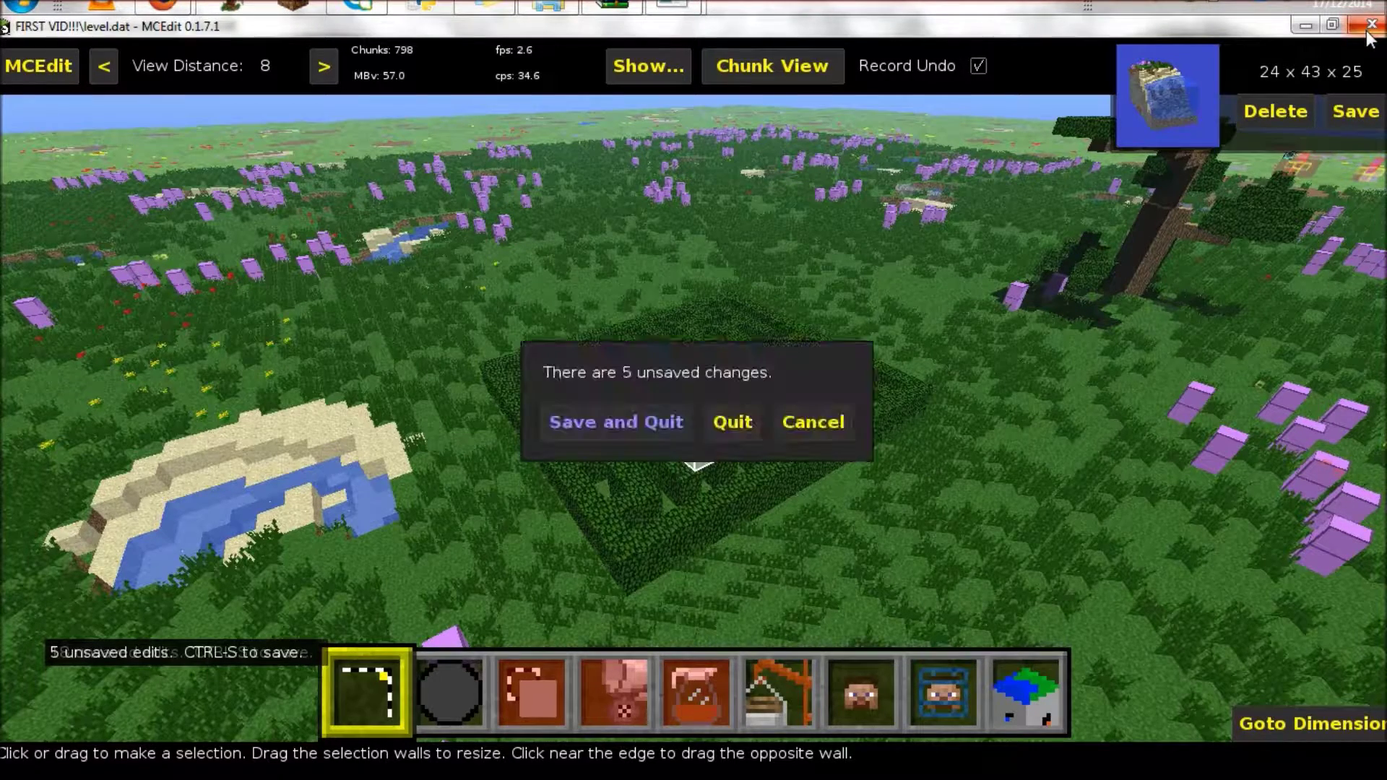
click(733, 423)
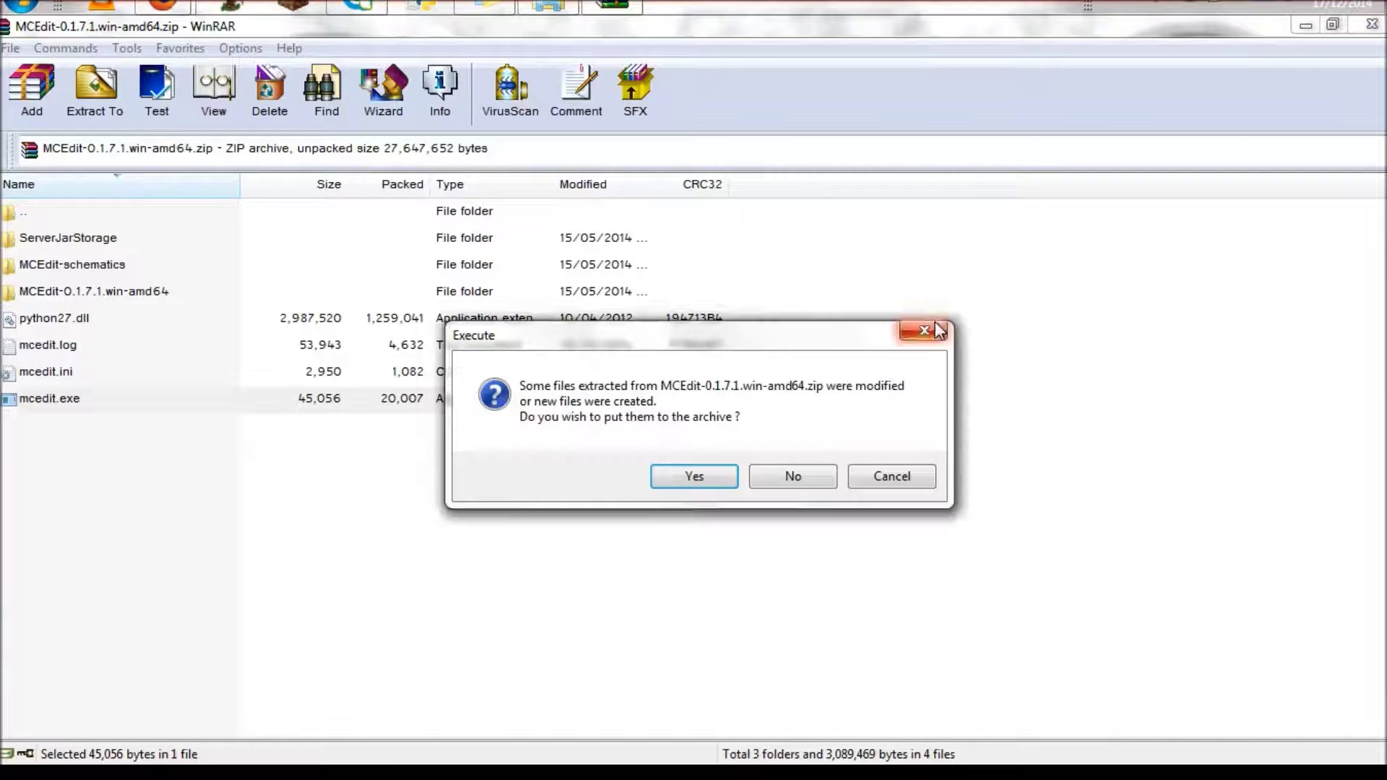
click(831, 473)
click(86, 550)
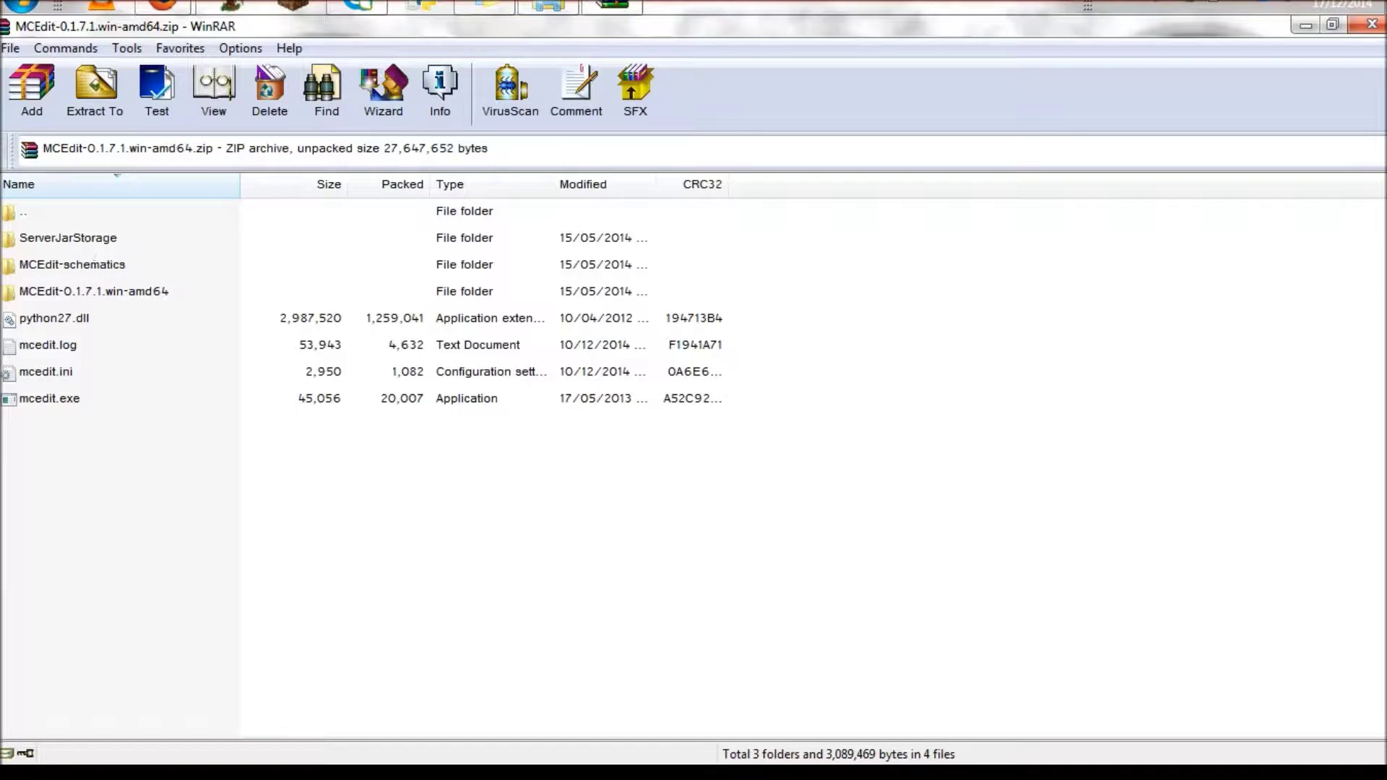
Open the filters folder inside MCEdit-0.1.7.1.win-amd64 in the archive and look over its files.
double_click(114, 293)
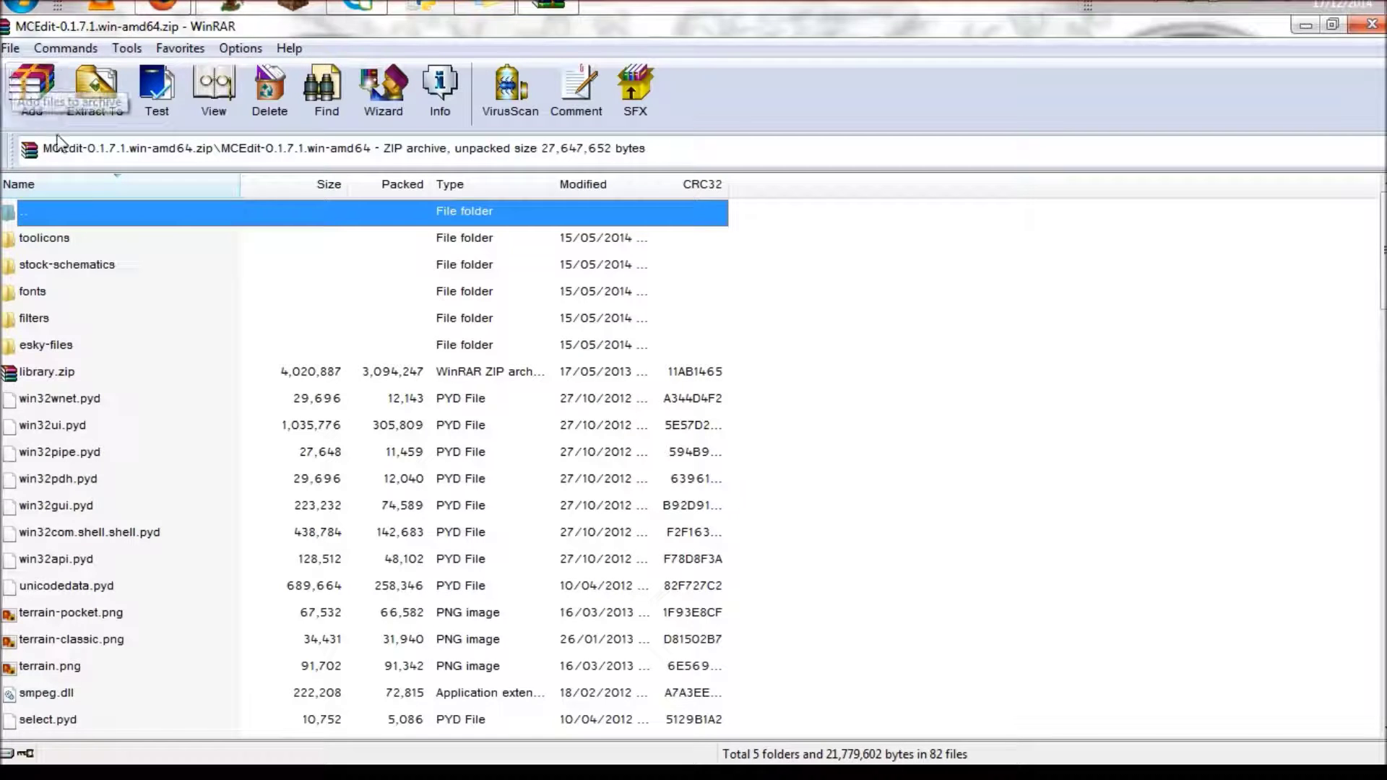
double_click(39, 213)
double_click(72, 293)
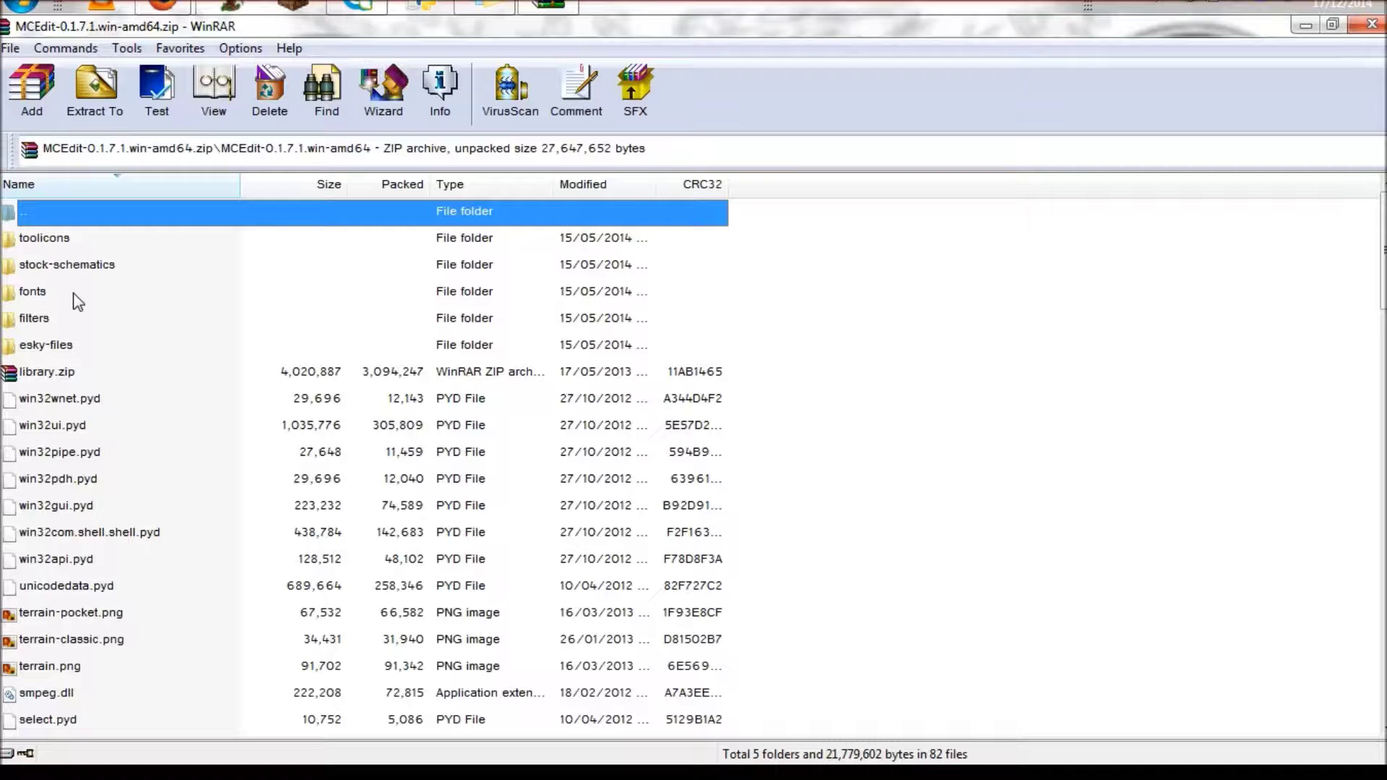
double_click(27, 318)
scroll(22, 321, down, 6)
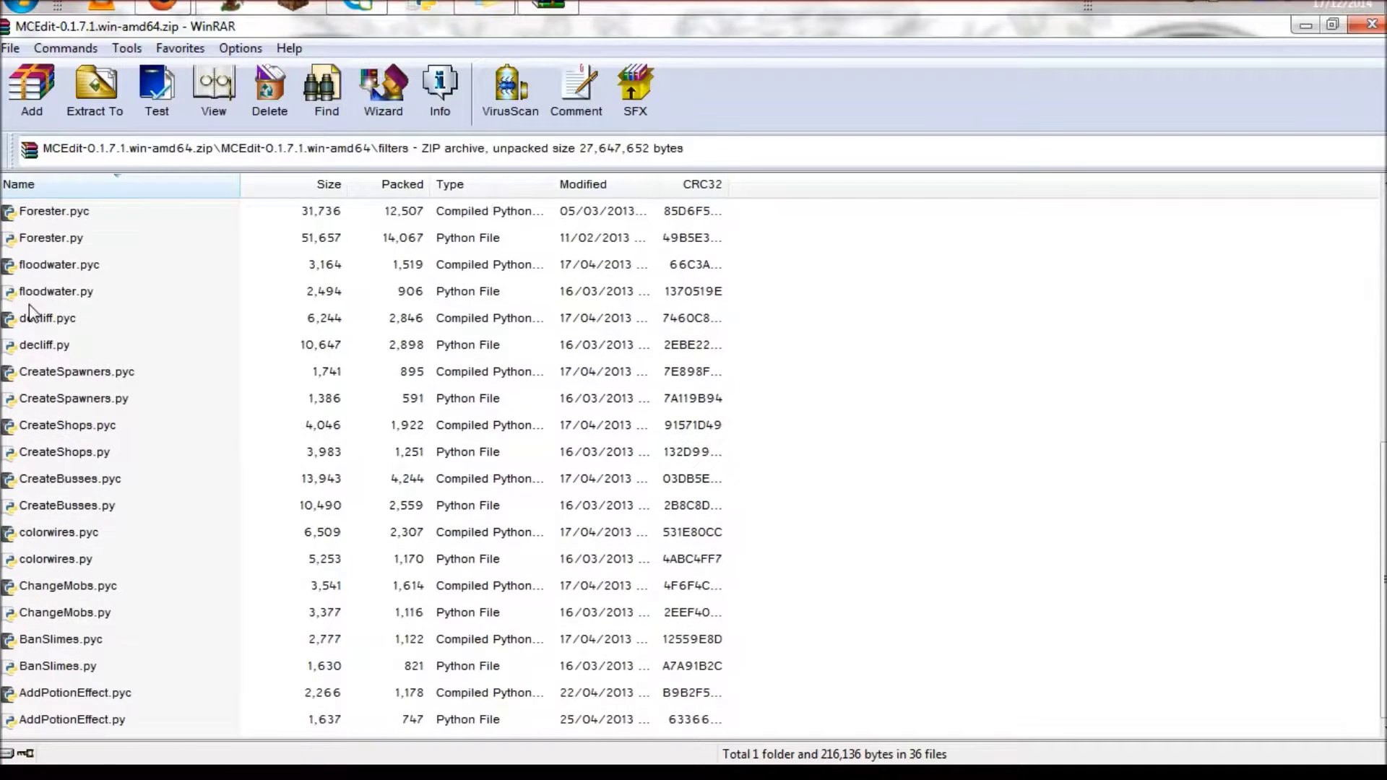
right_click(925, 483)
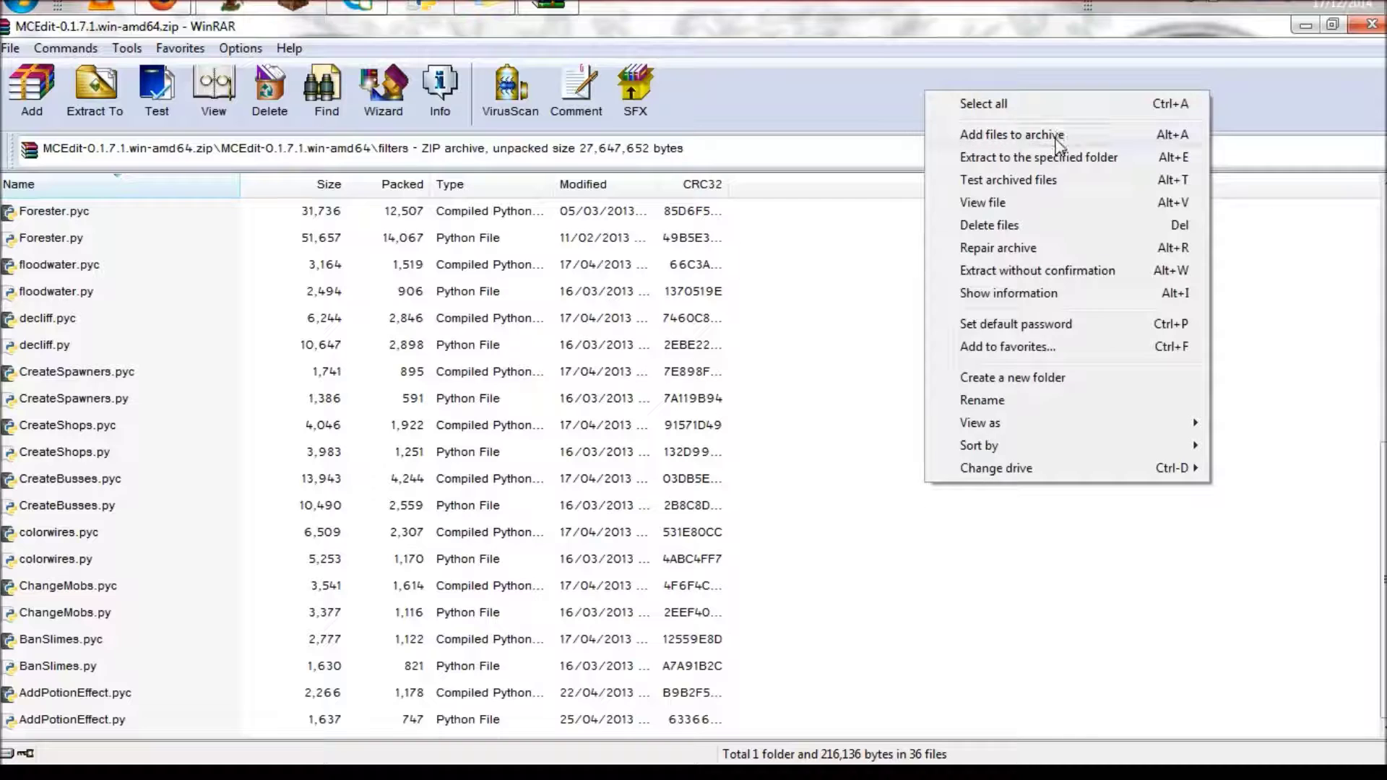
click(1057, 135)
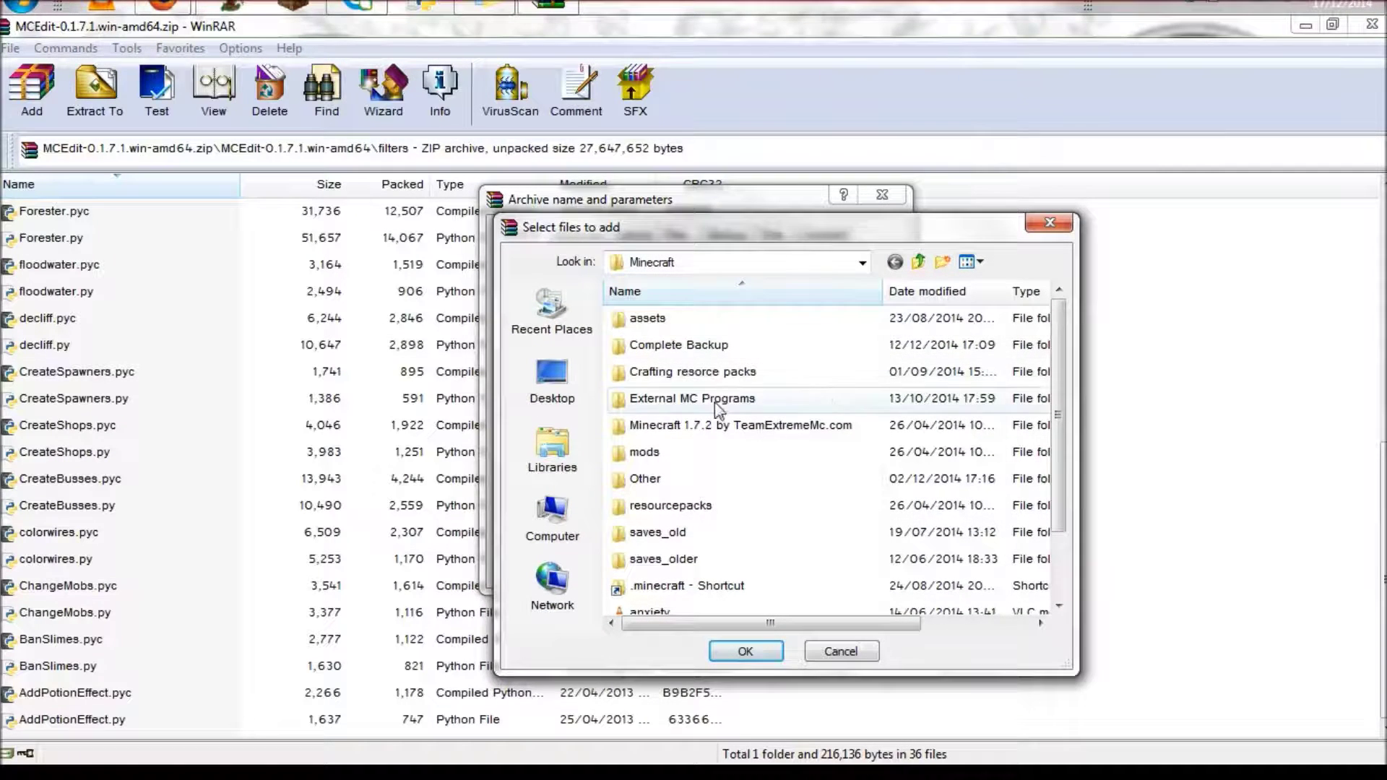
scroll(1051, 469, down, 1)
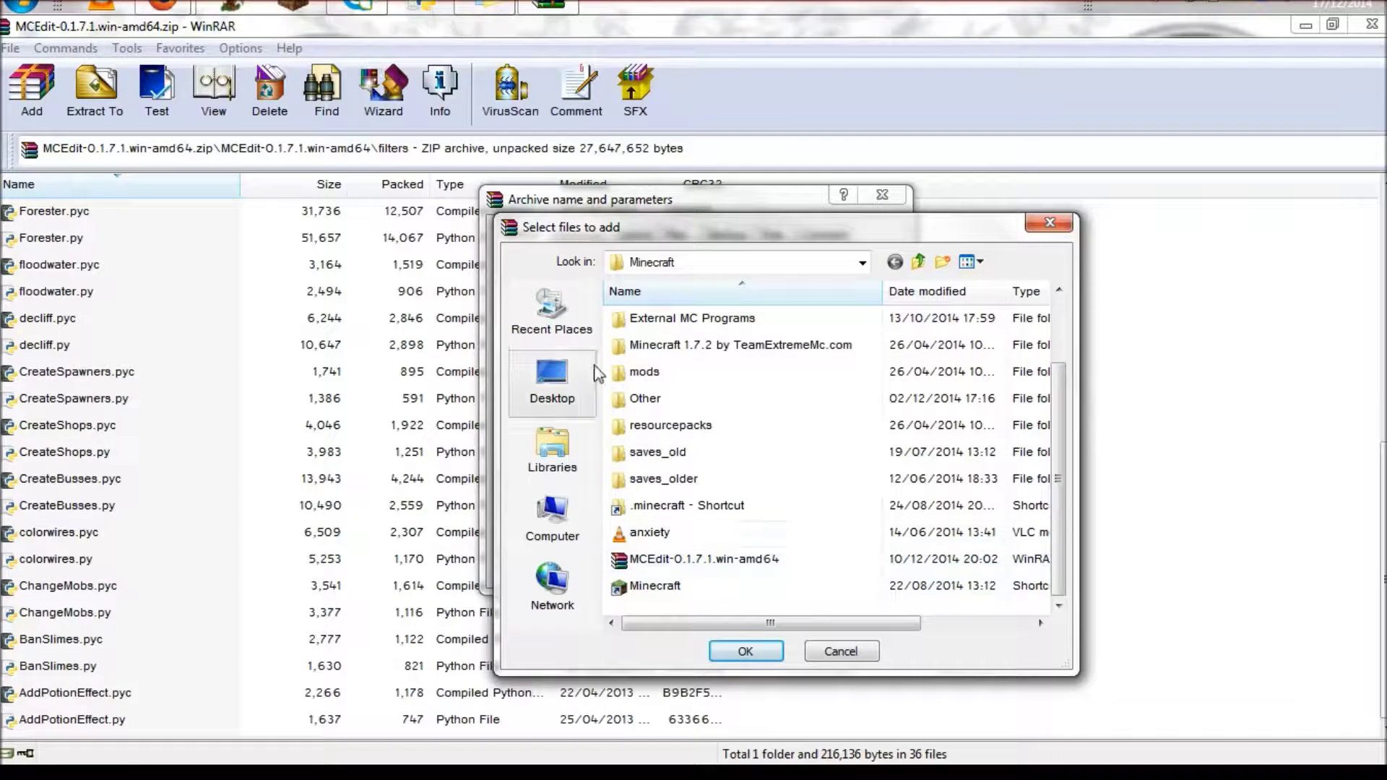
click(1050, 223)
click(881, 195)
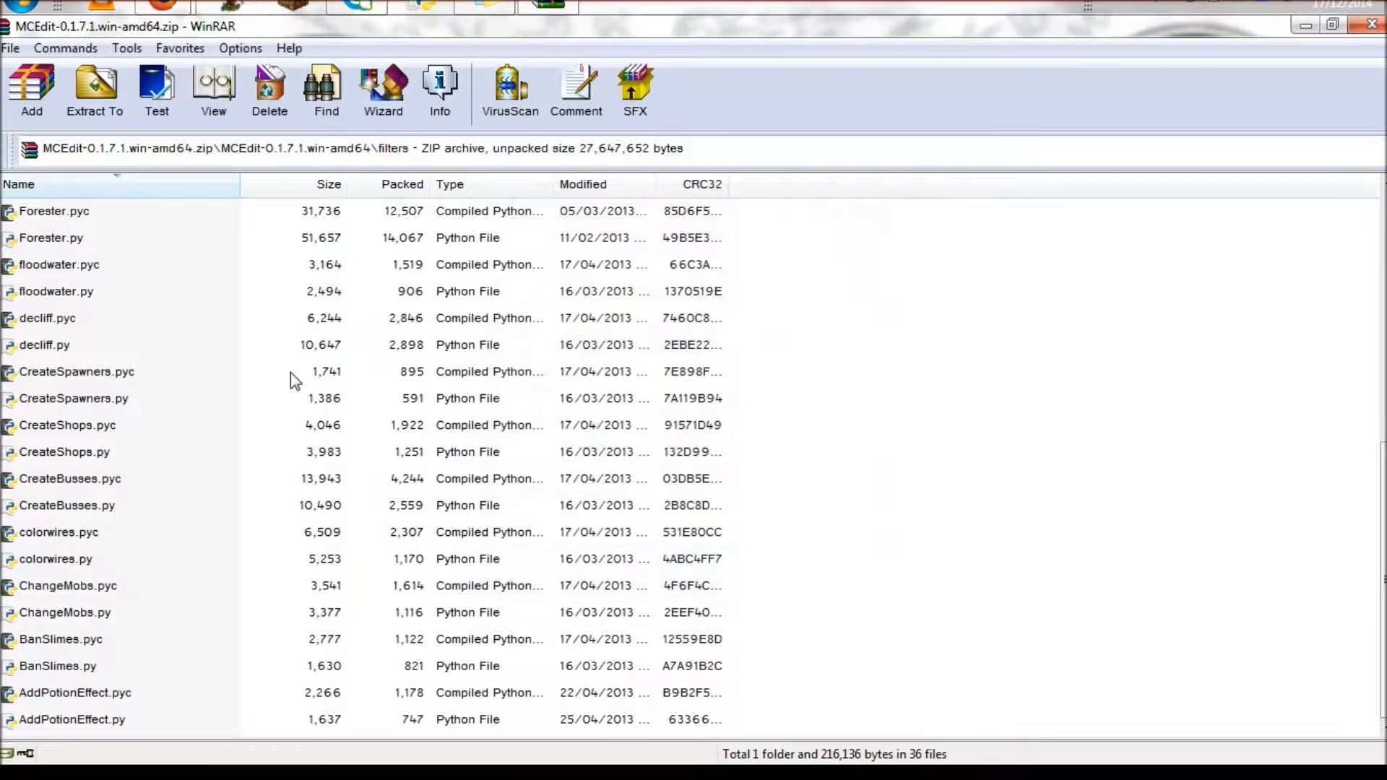
Look through the Python filter files in the filters folder and close the archive.
scroll(261, 361, up, 6)
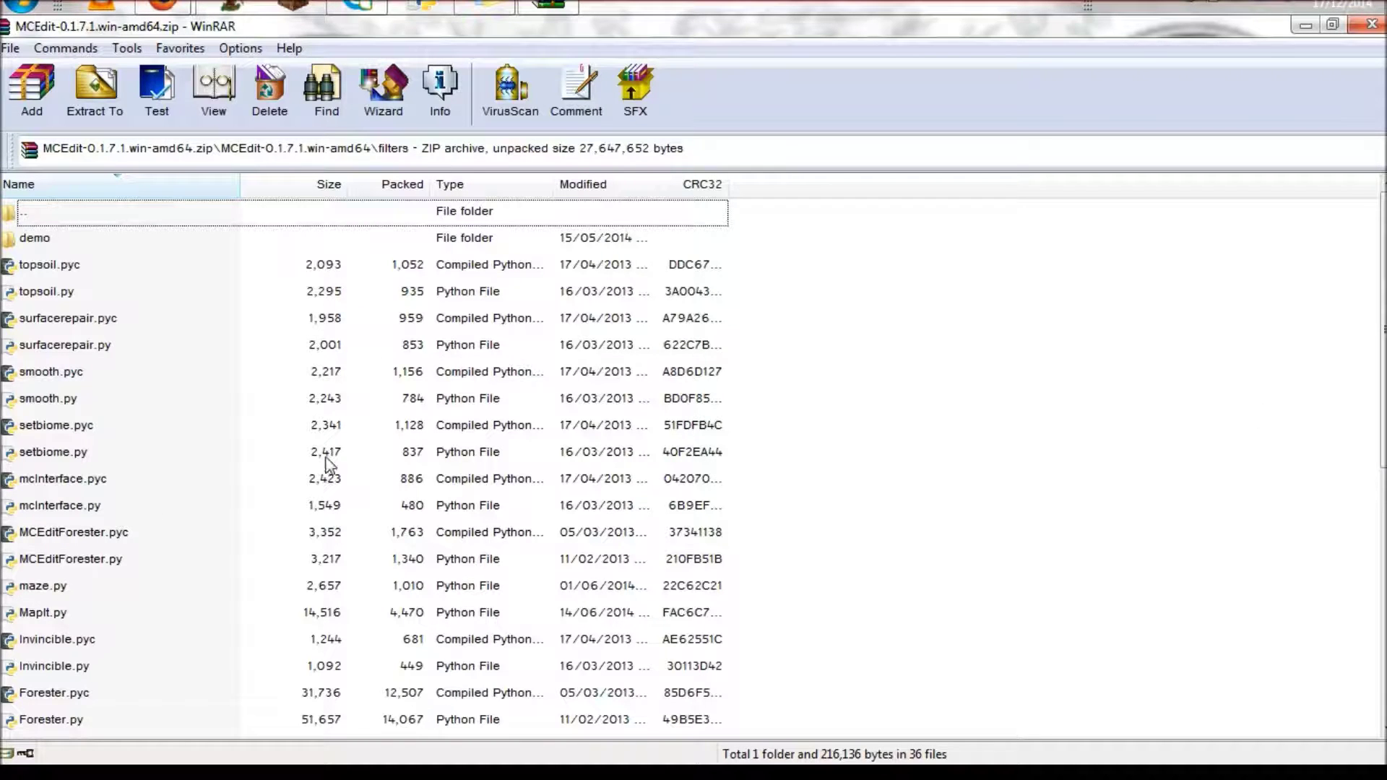
drag(1382, 397, 1379, 422)
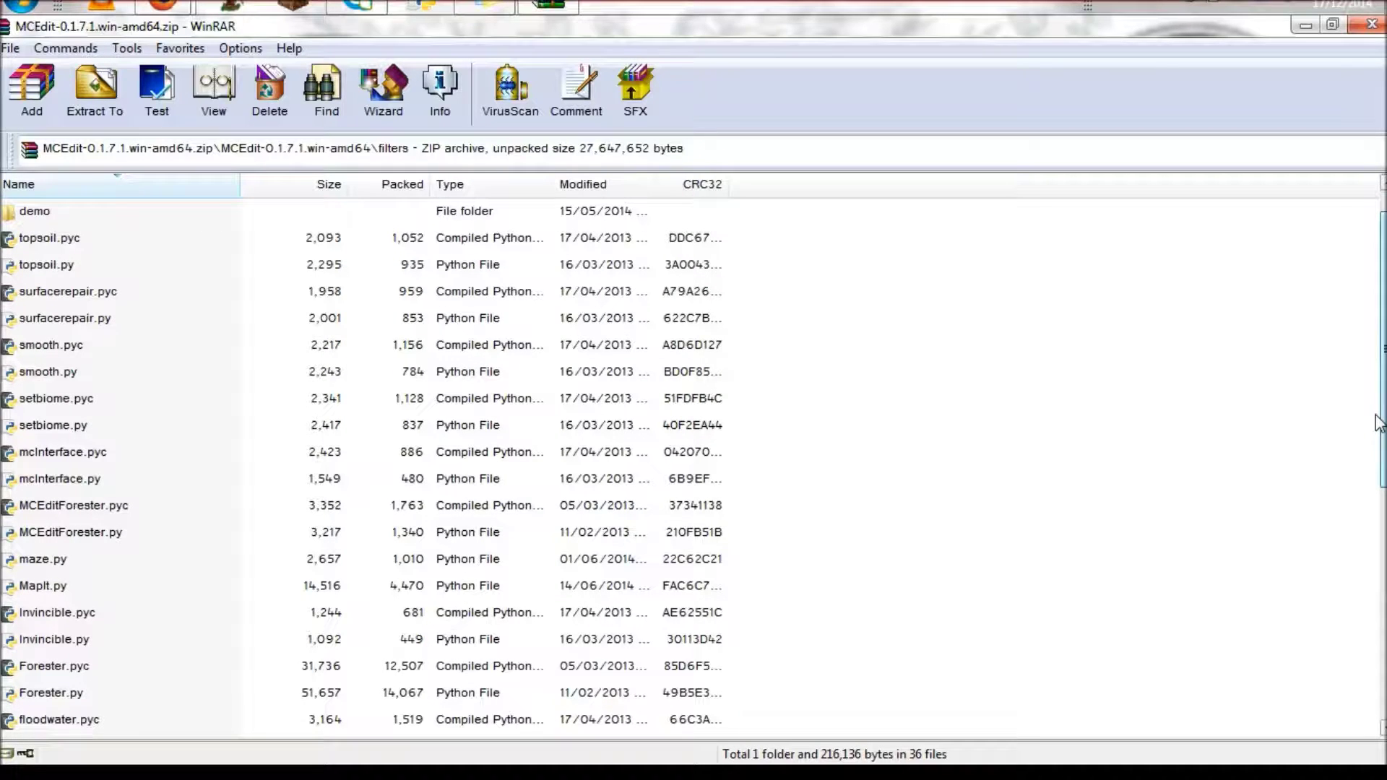
drag(1377, 412, 1377, 413)
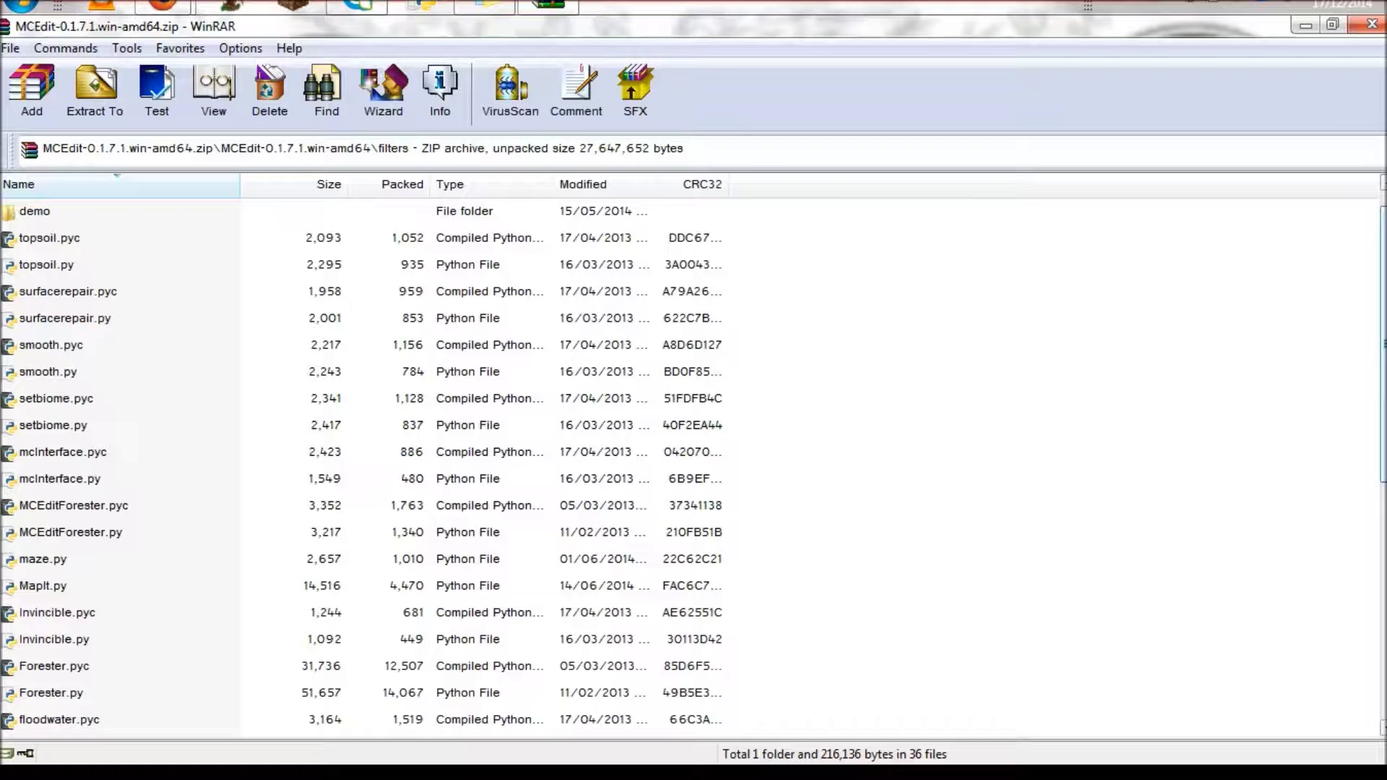
click(1372, 24)
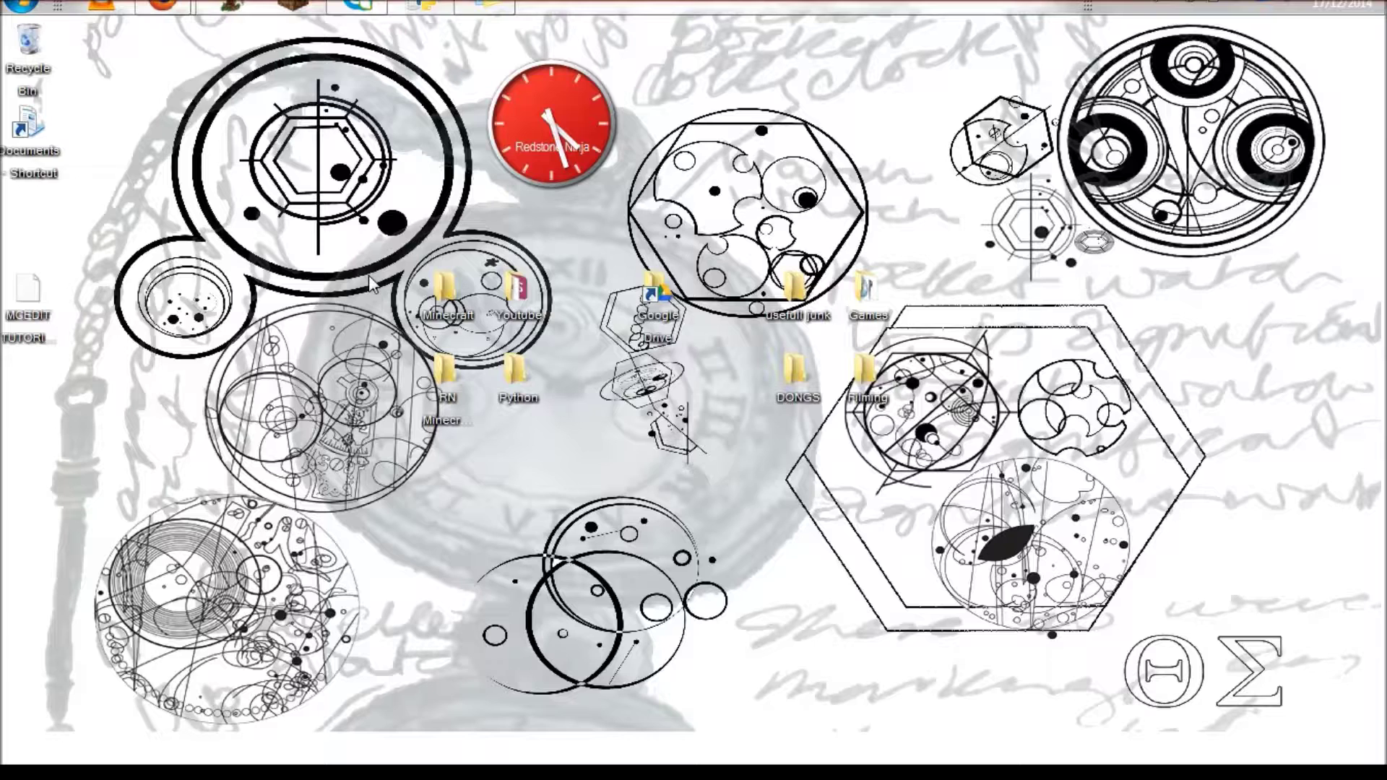
Delete the MCEdit tutorial file from the desktop and confirm the deletion.
click(27, 297)
key(Delete)
click(780, 486)
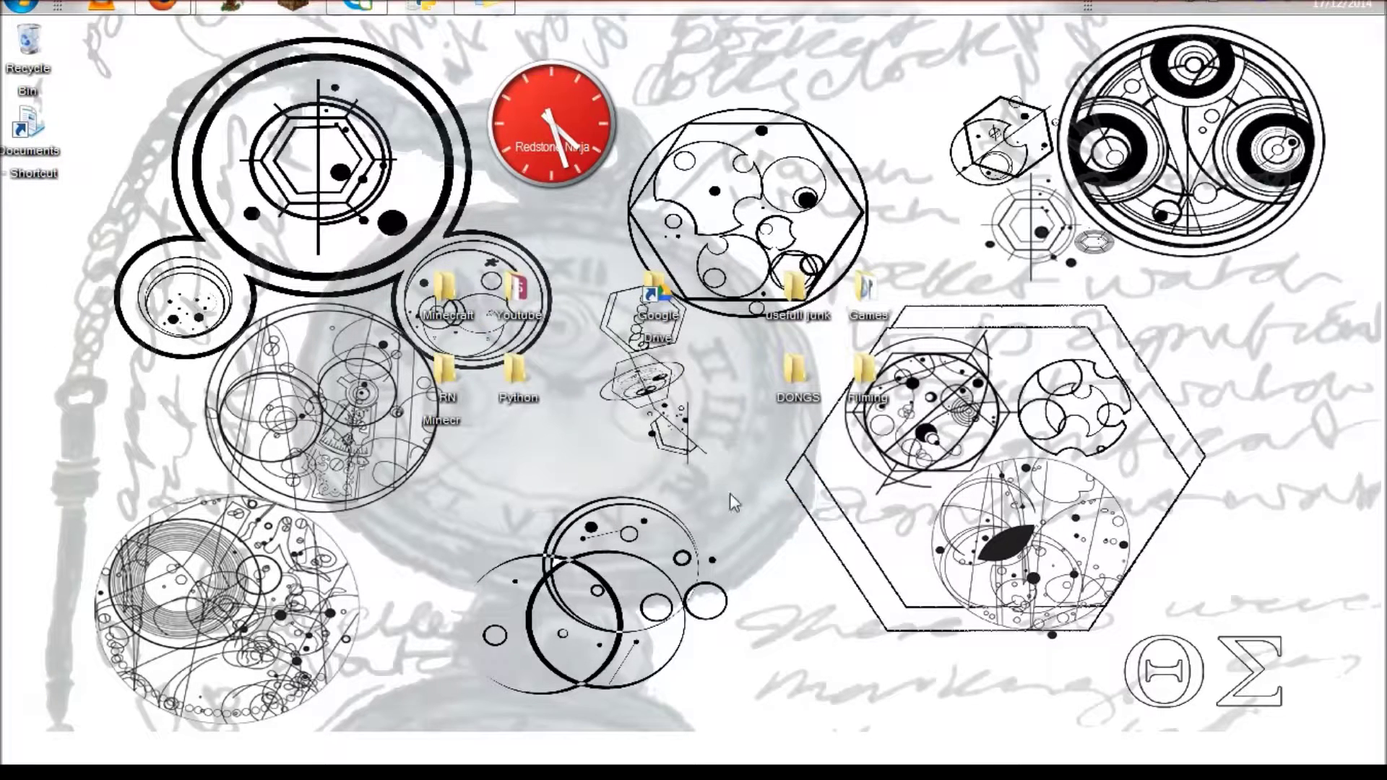